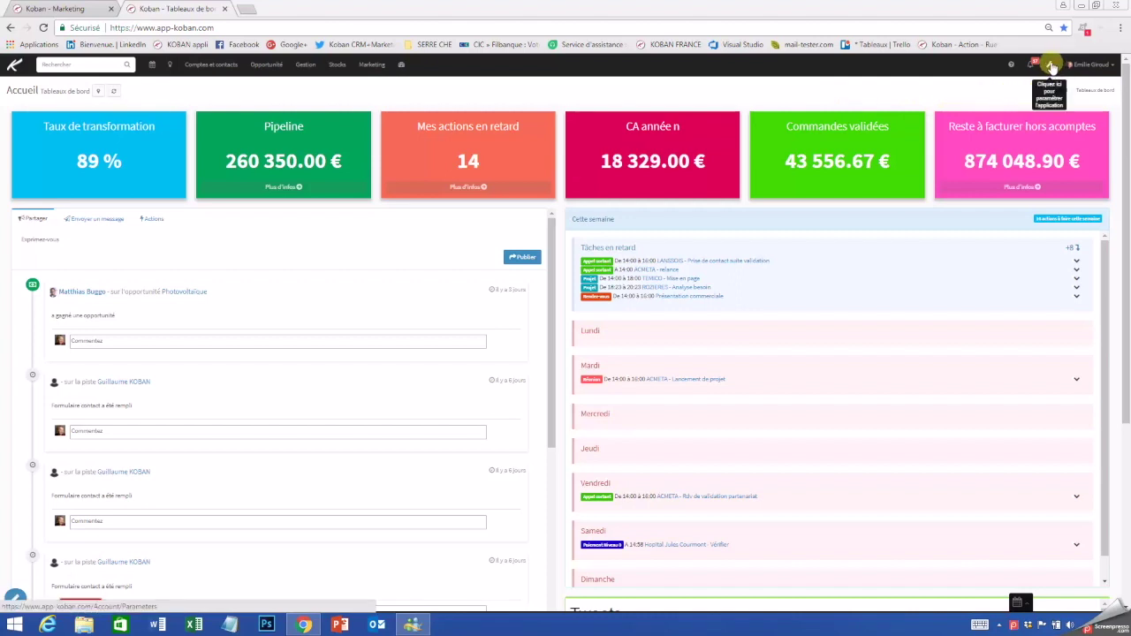
Step: Open the application settings and display the product list
click(1051, 66)
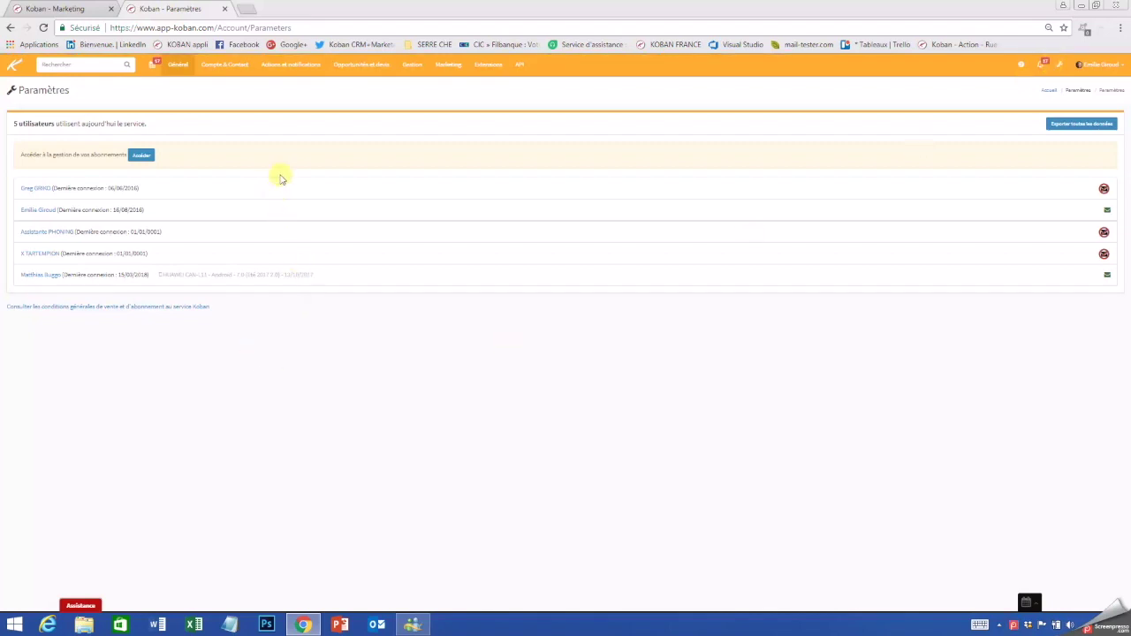
click(178, 68)
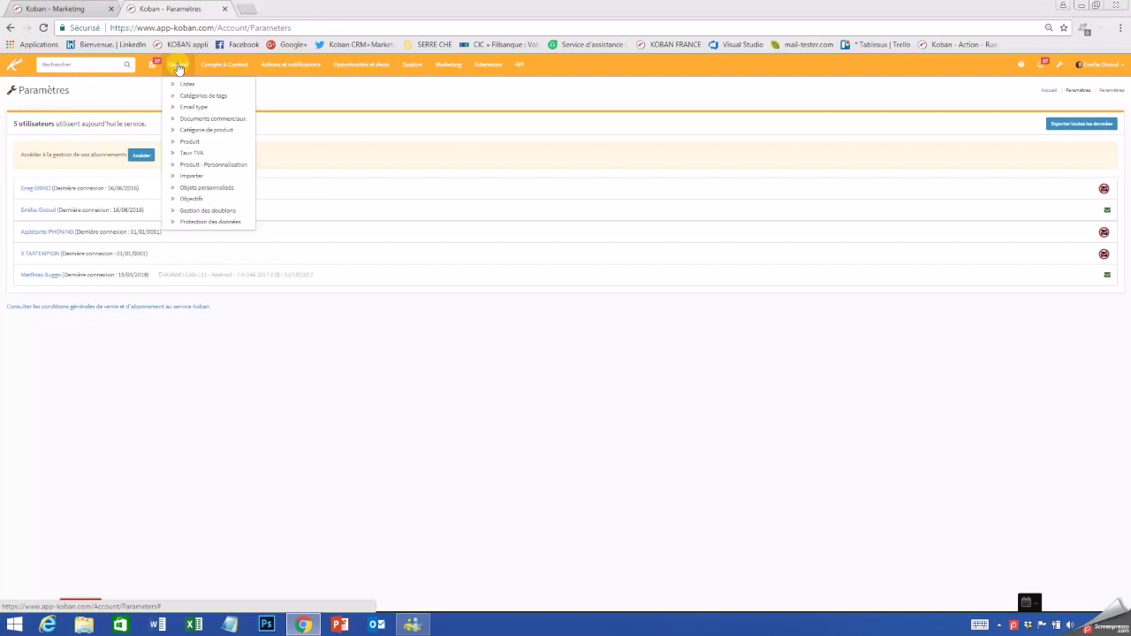
click(187, 144)
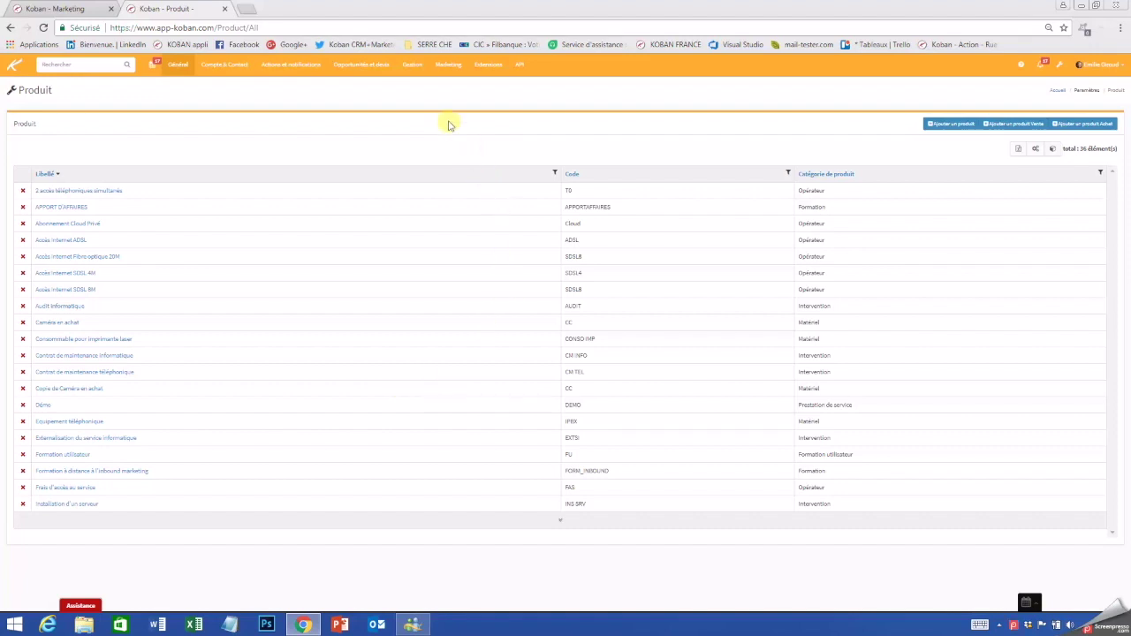
Step: View the customer accounting export settings, and open the stock options
click(413, 67)
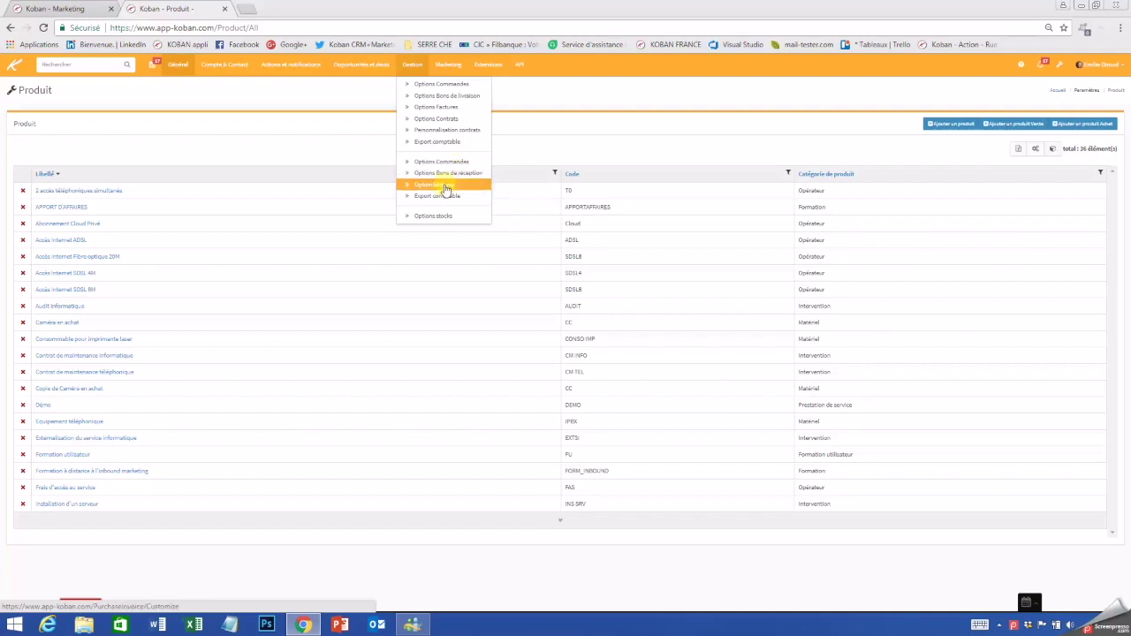
click(457, 142)
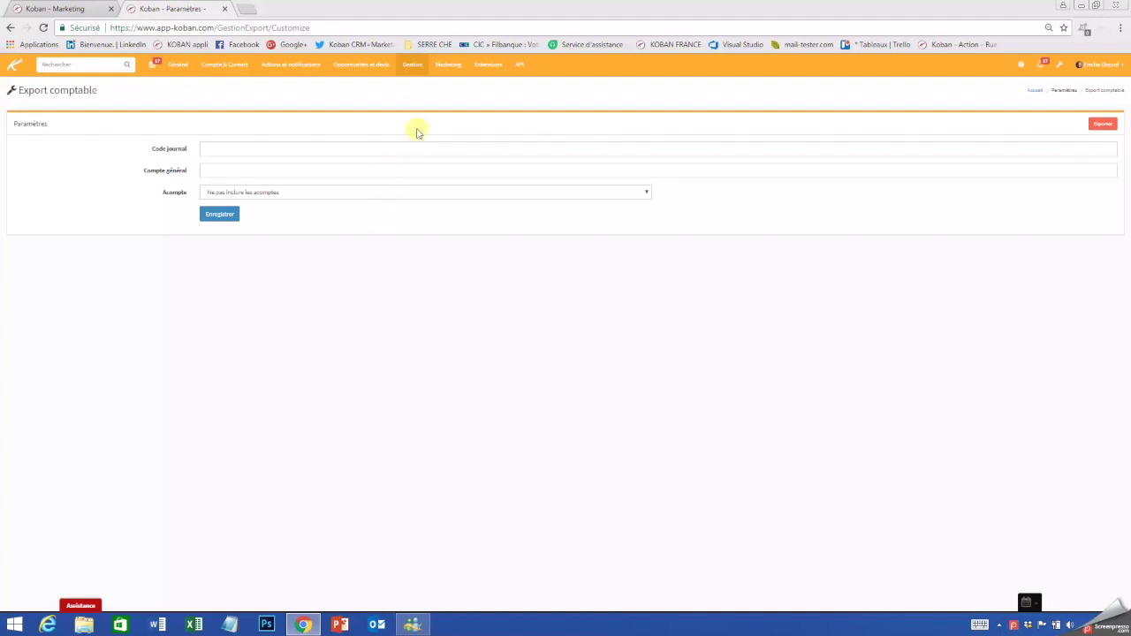
click(413, 67)
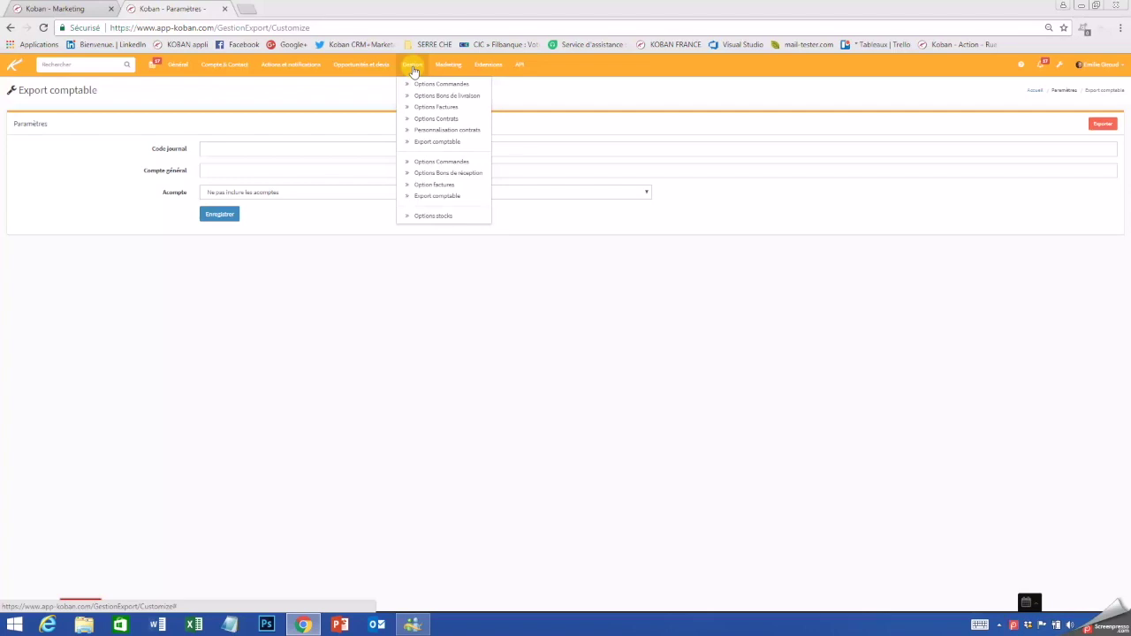
click(435, 218)
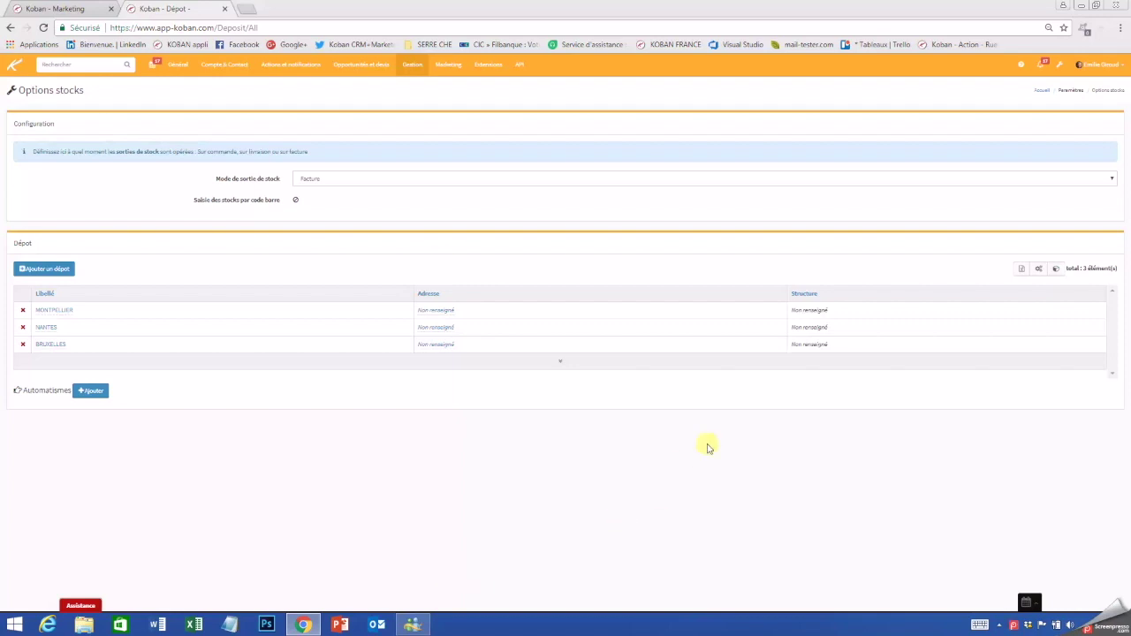
Step: Return to the dashboard and open the customer accounting view
click(13, 64)
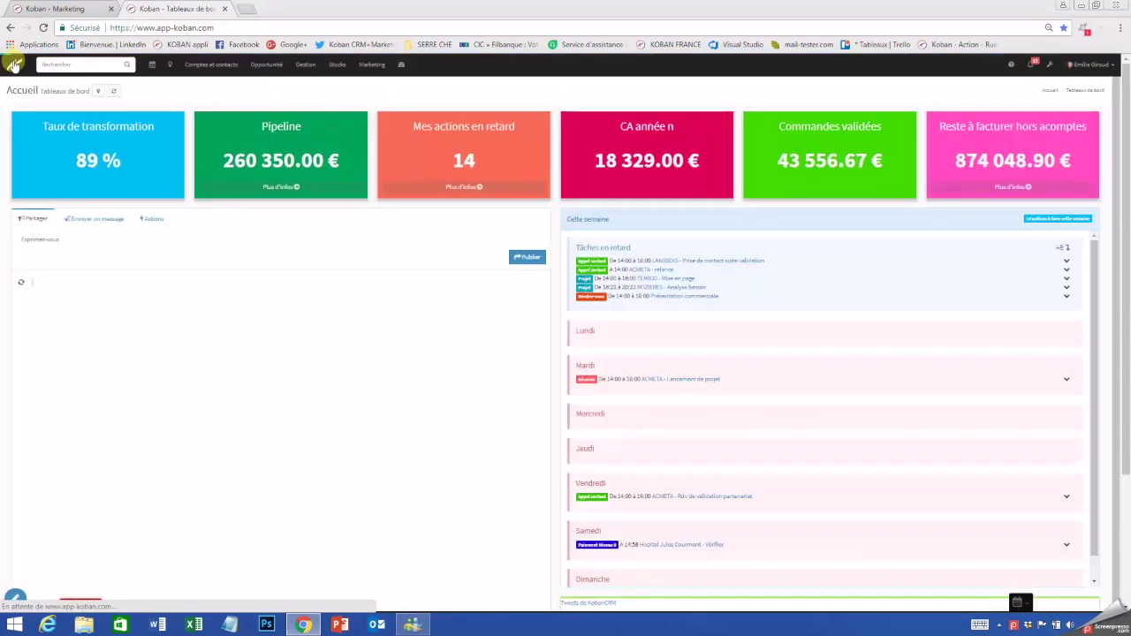
click(305, 66)
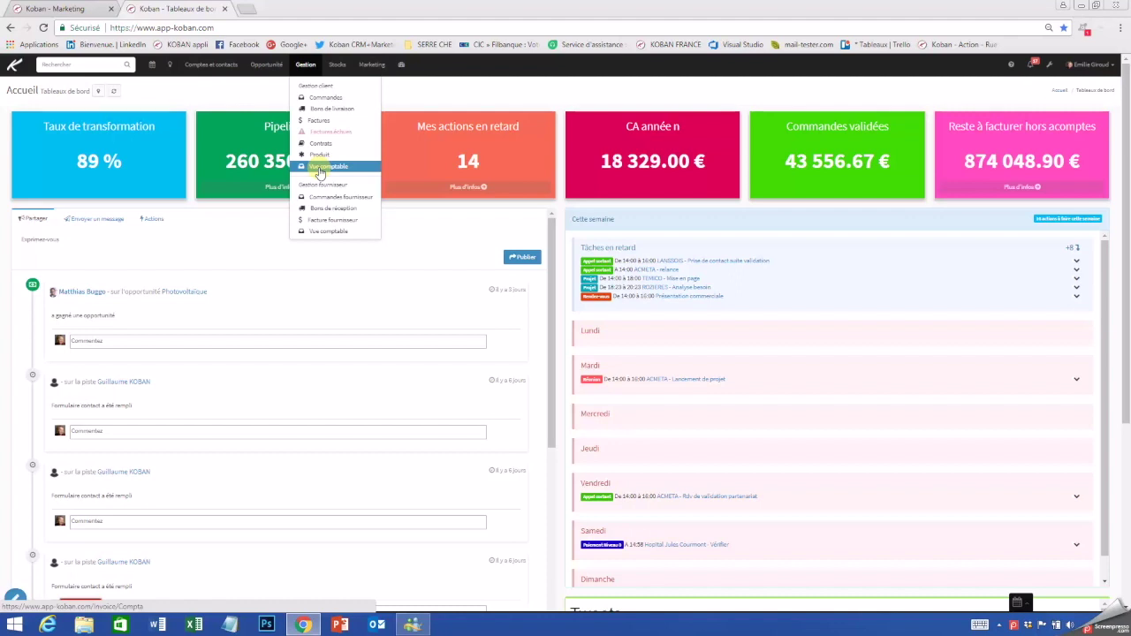
click(319, 167)
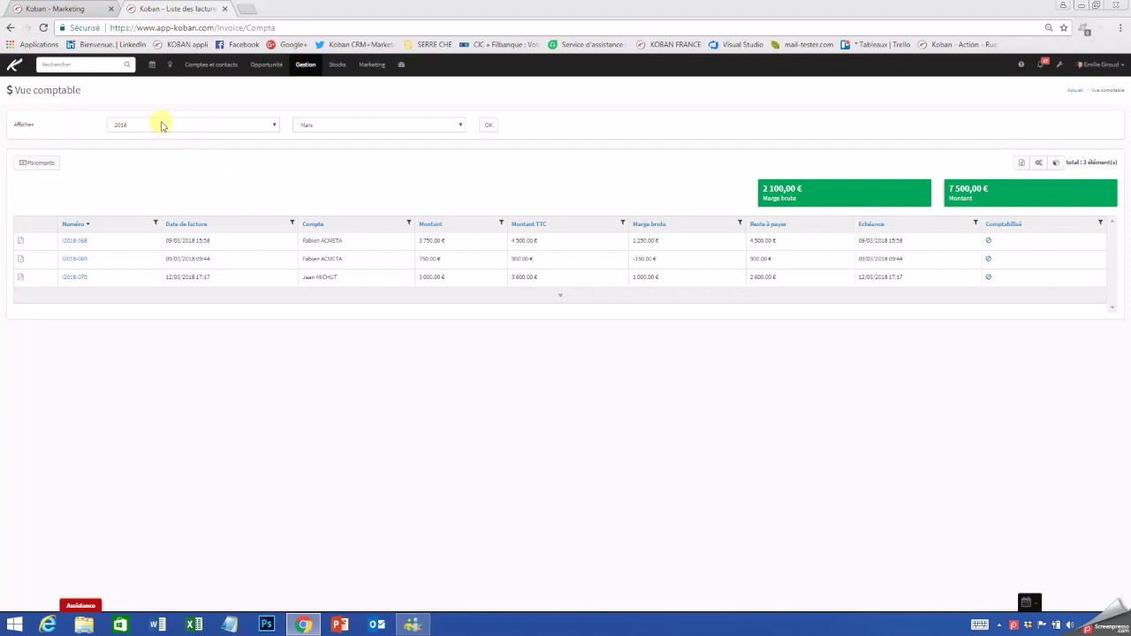
Step: Open the payments list from the customer accounting view, and display the supplier accounting view
click(41, 163)
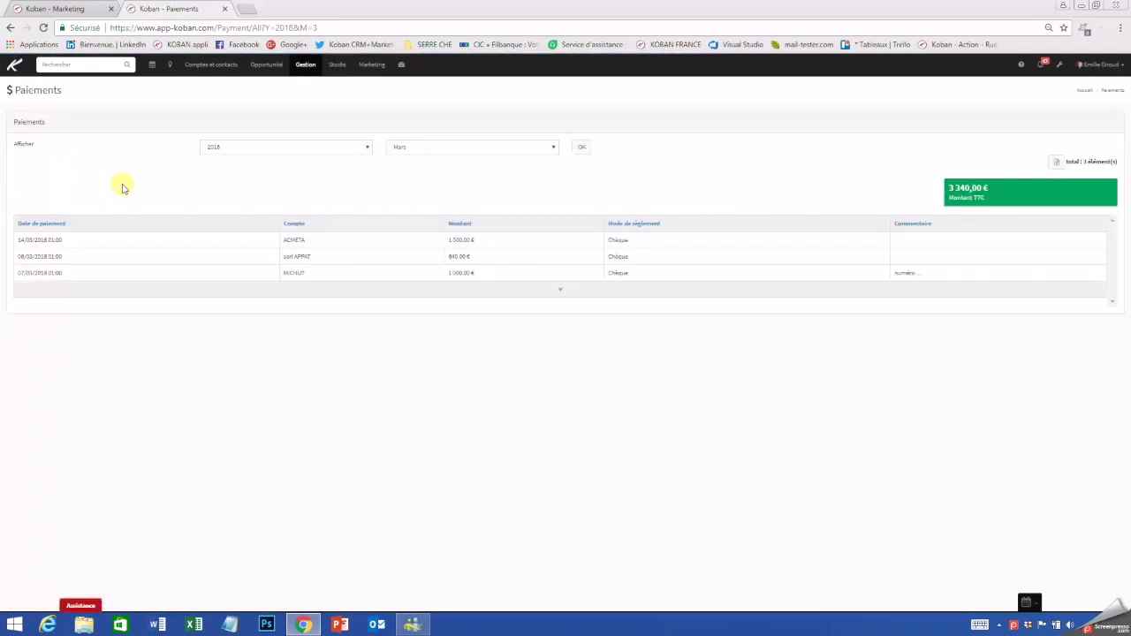
click(307, 67)
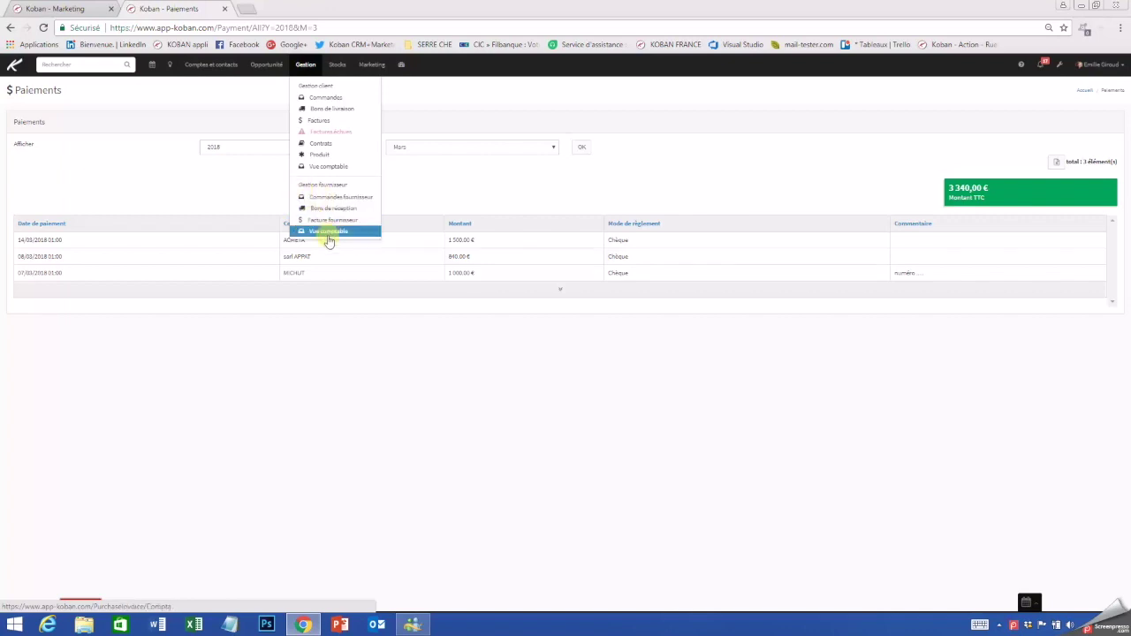
click(328, 232)
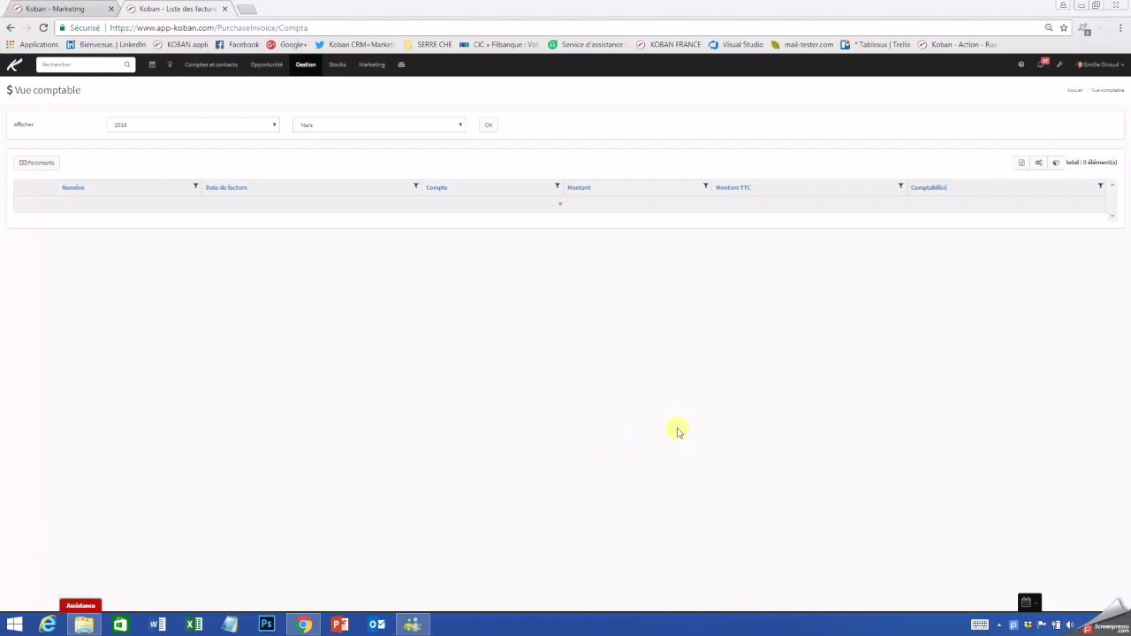
Step: Open the VAT rate settings and review the fields of the new VAT rate form, closing it without adding a rate
click(1061, 66)
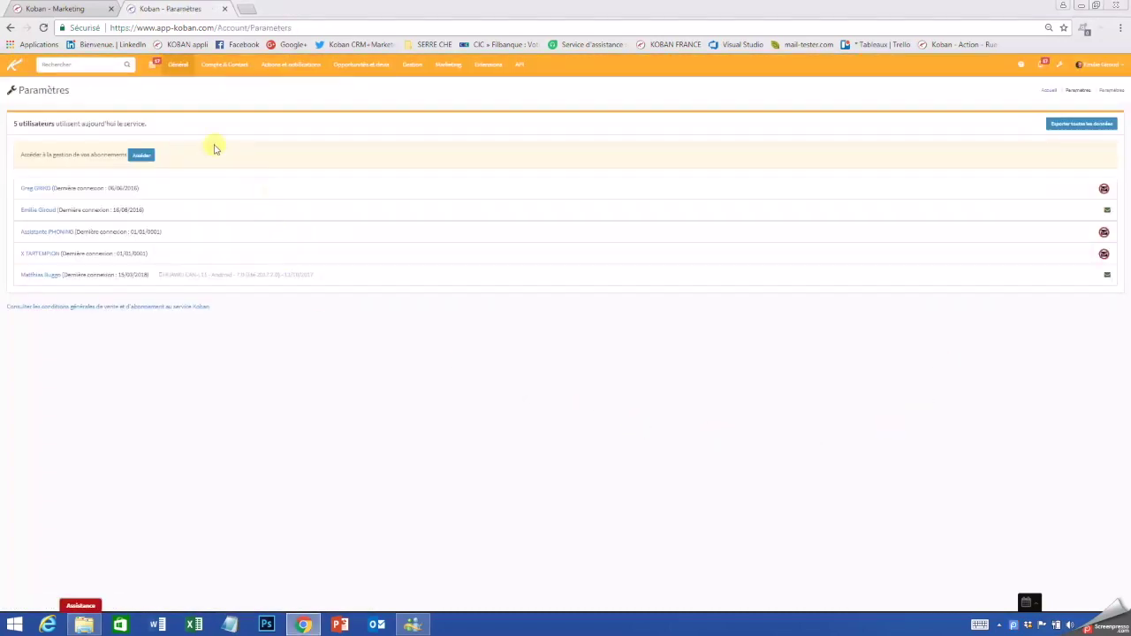
click(176, 68)
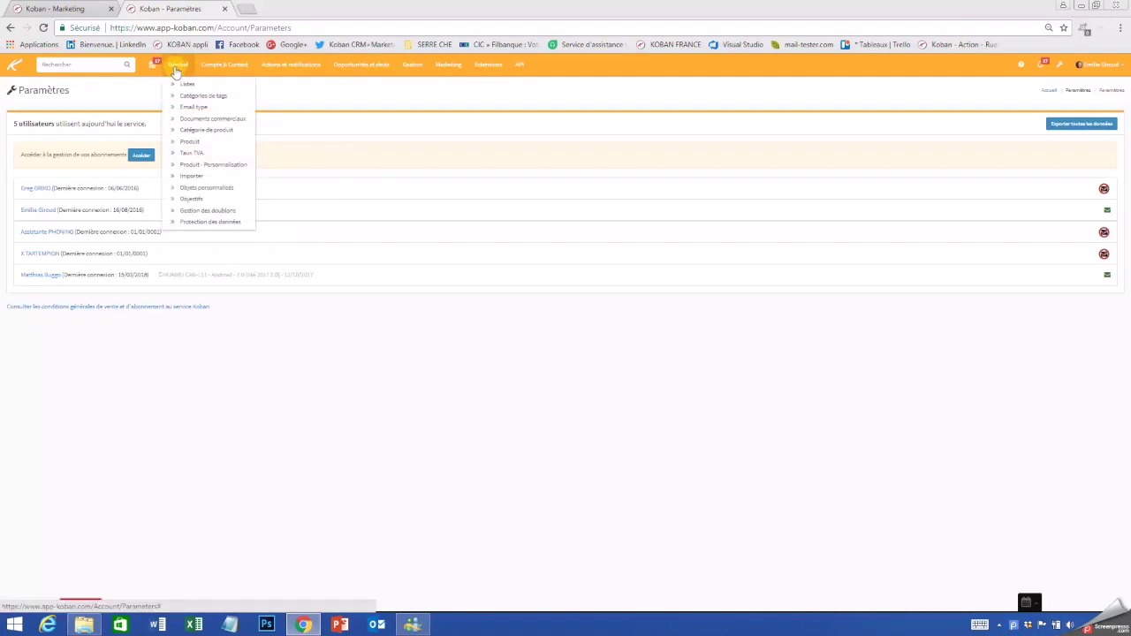
click(193, 152)
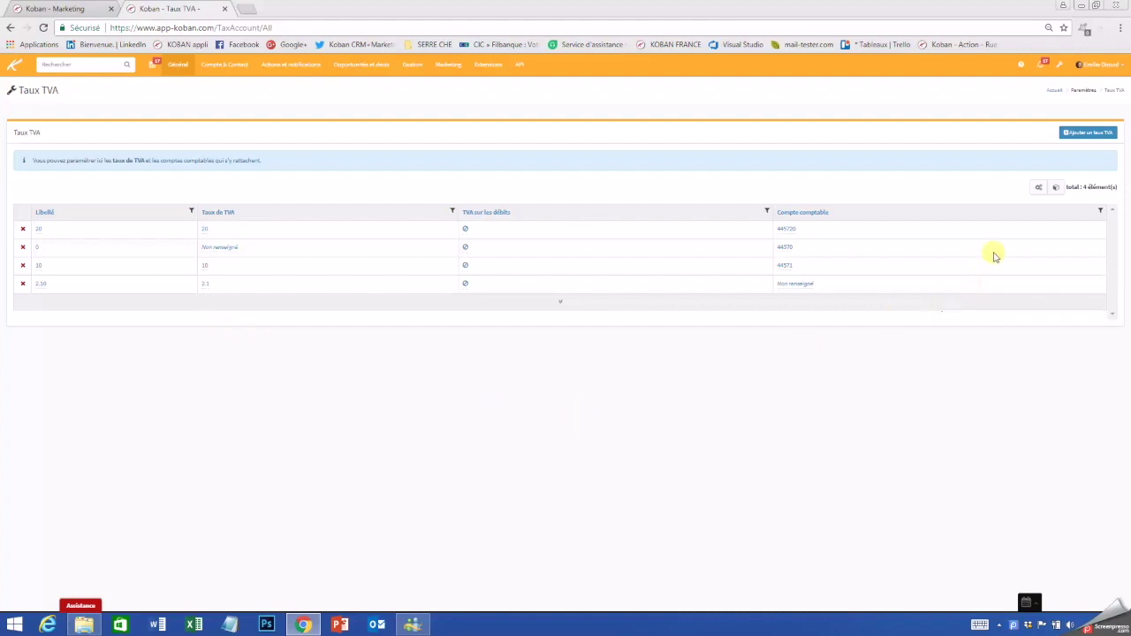
click(1086, 134)
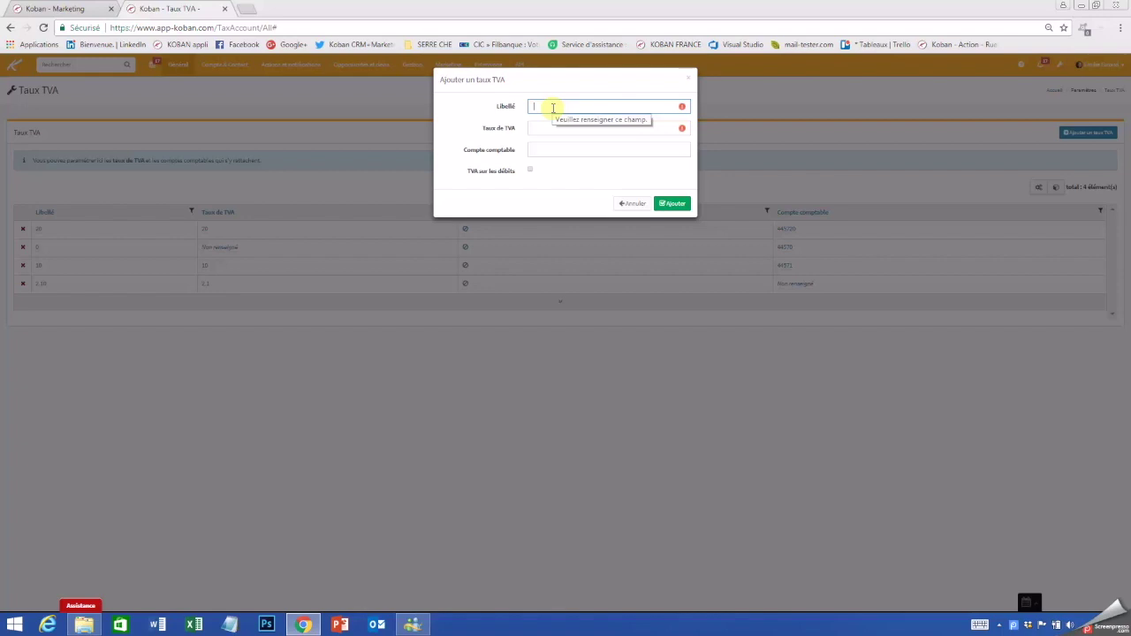
click(541, 129)
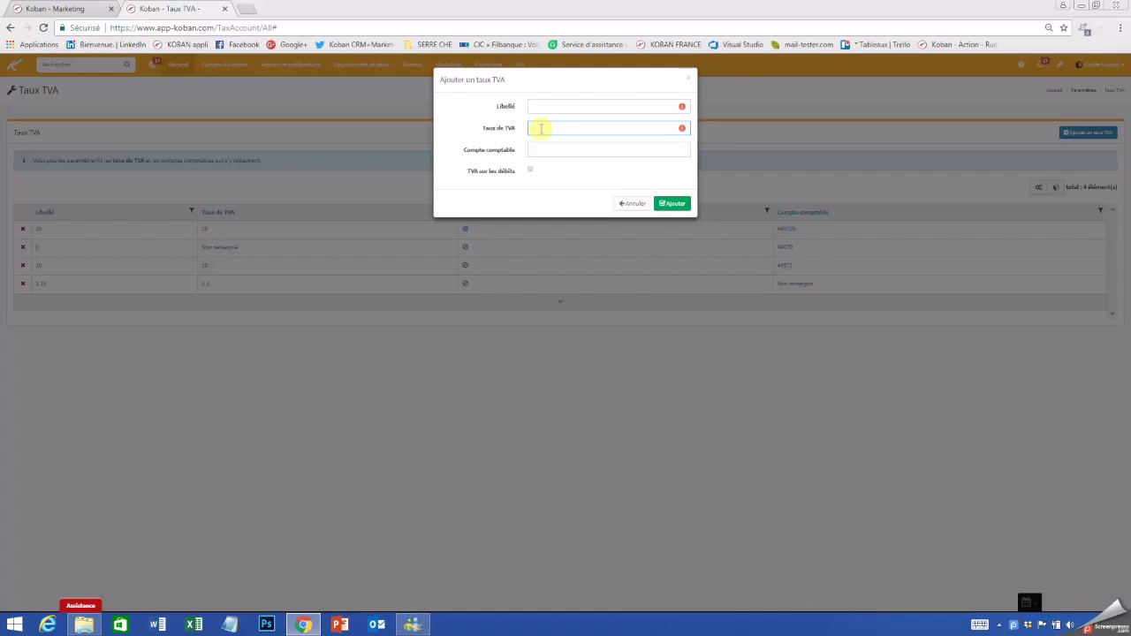
click(537, 150)
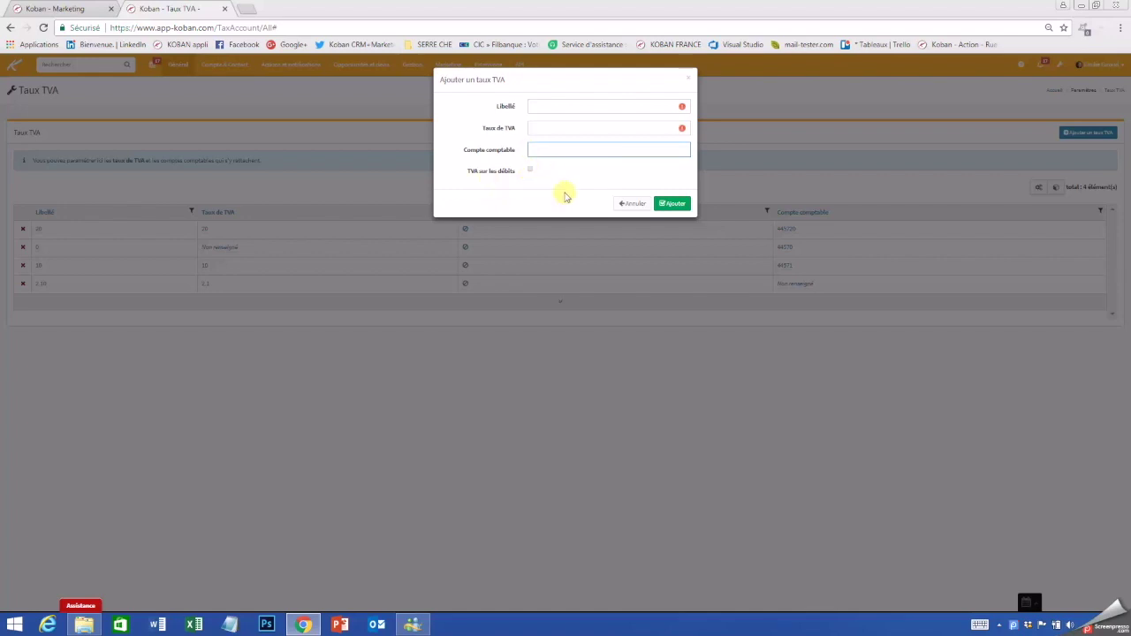
click(631, 204)
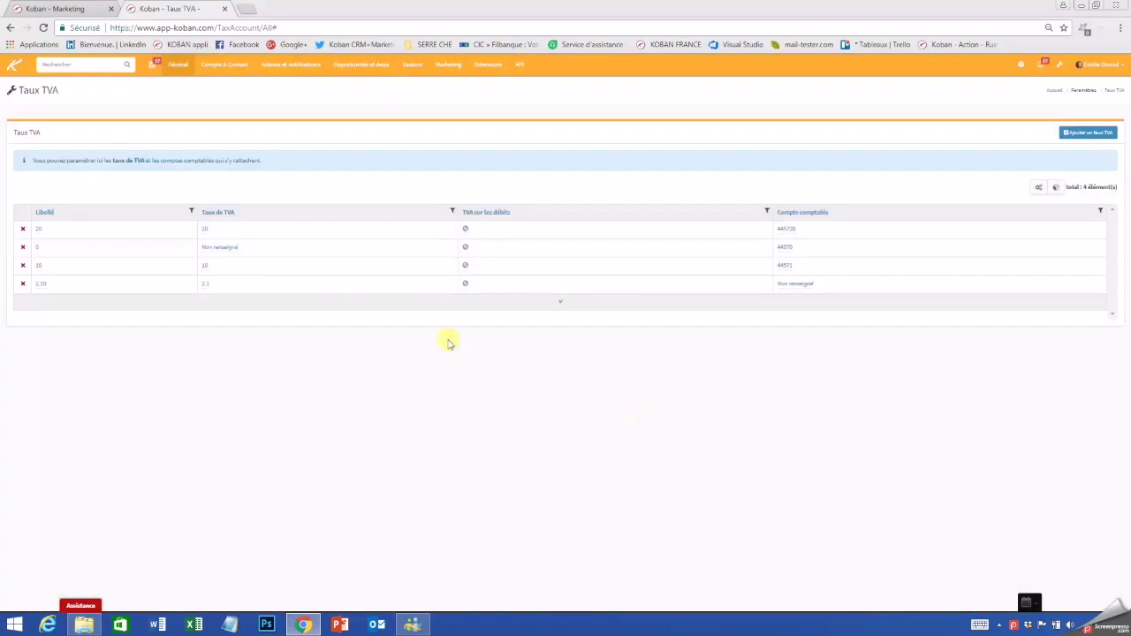
Step: In the product category settings, start a new category with Formation as its parent category, and discard it
click(180, 68)
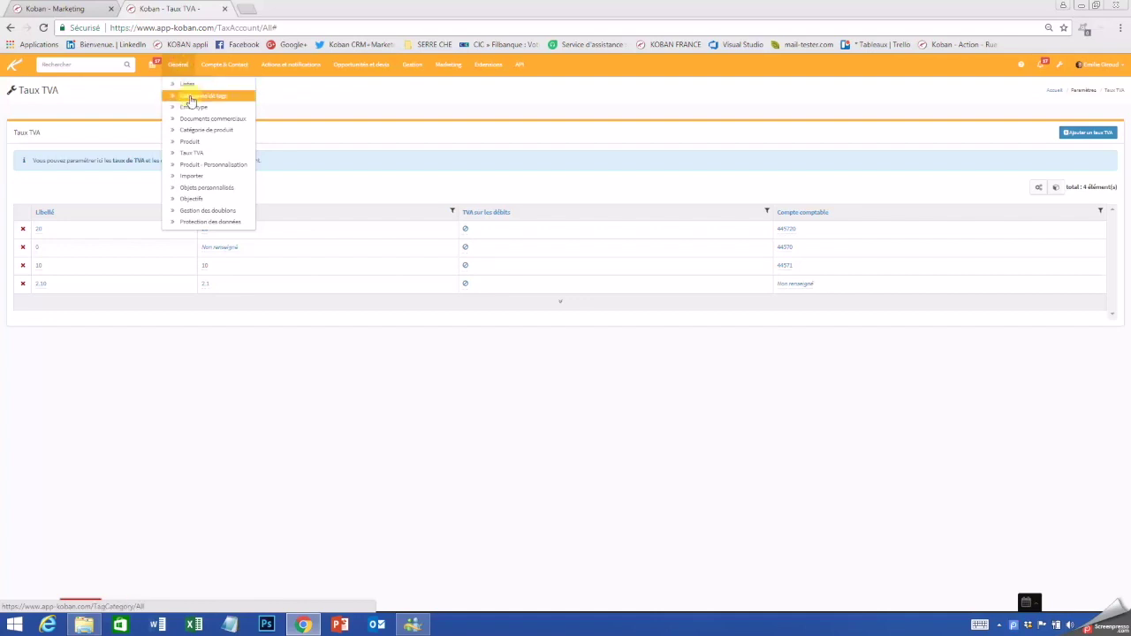
click(195, 132)
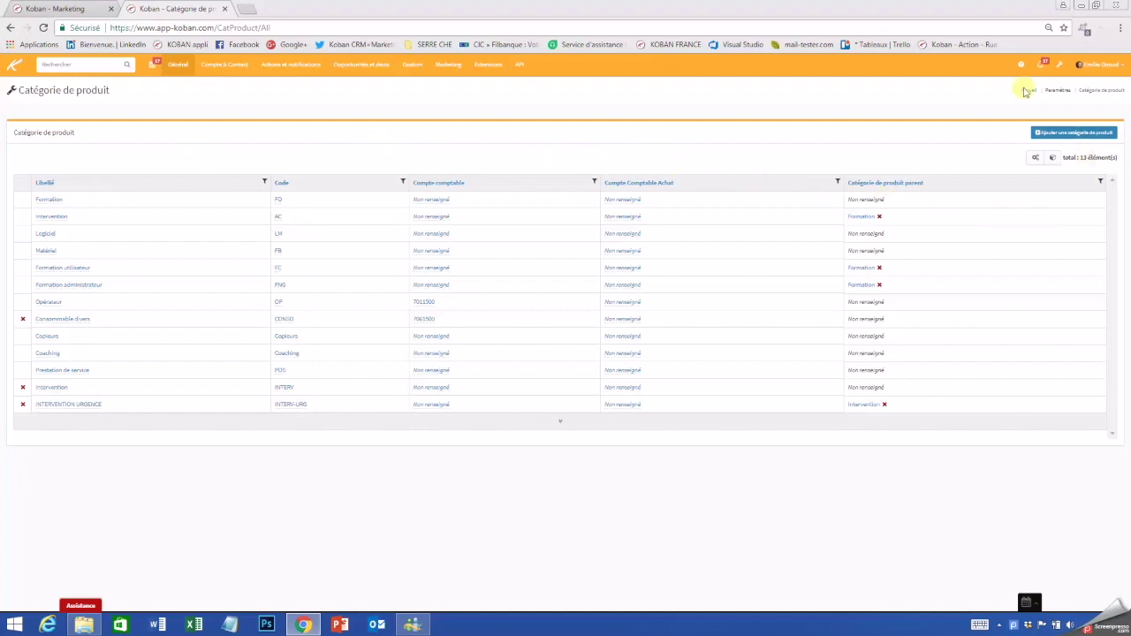
click(1069, 134)
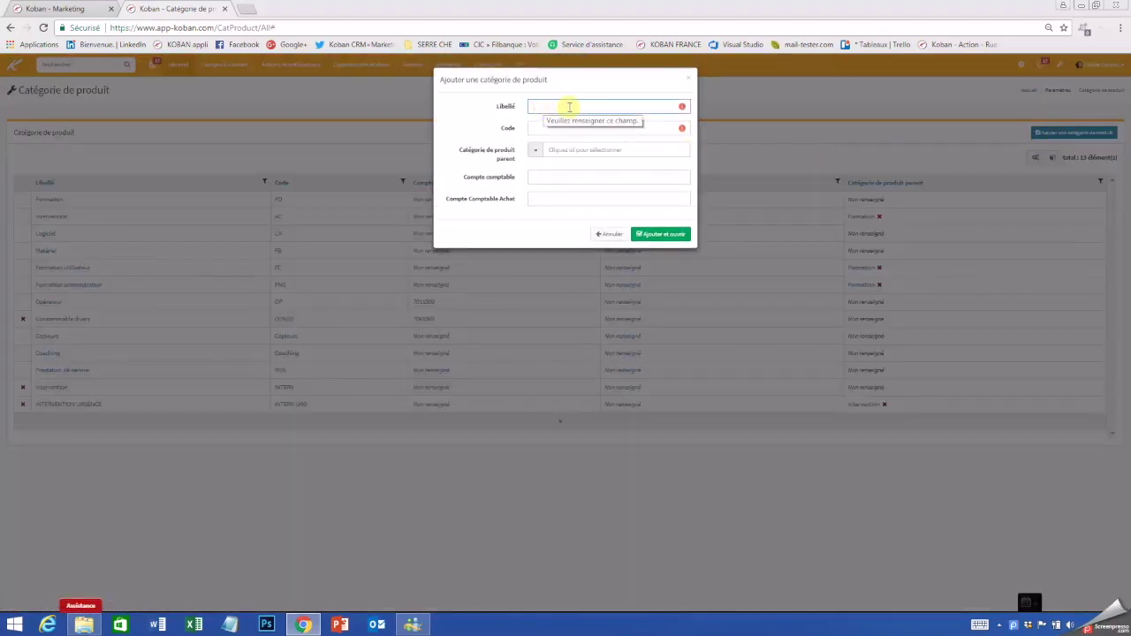
click(536, 127)
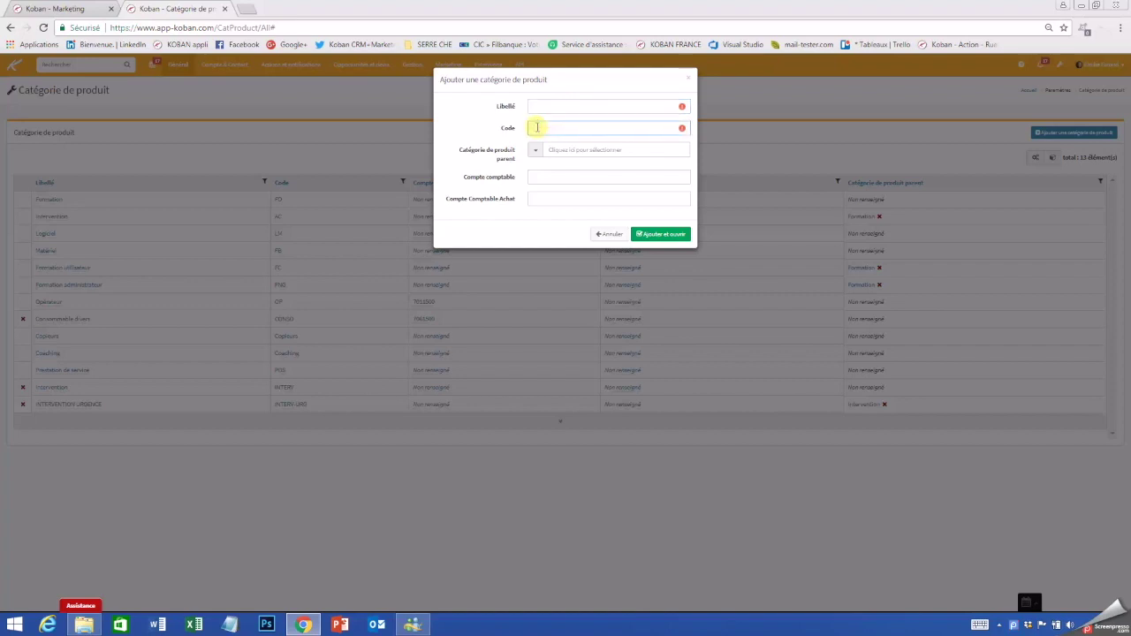
click(555, 150)
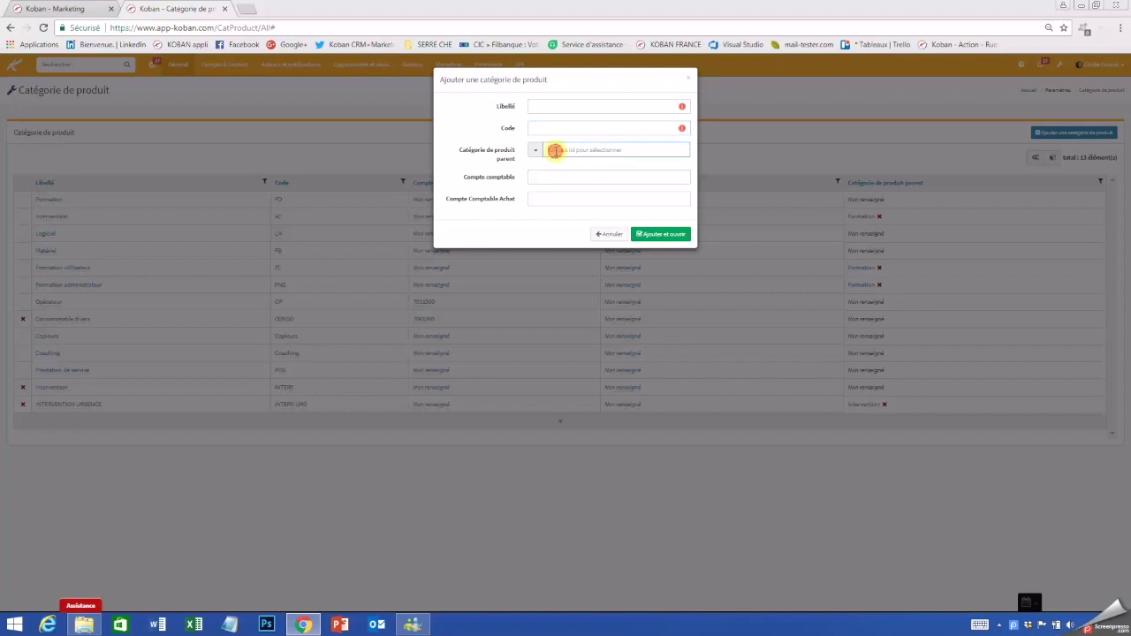
text(Cormation)
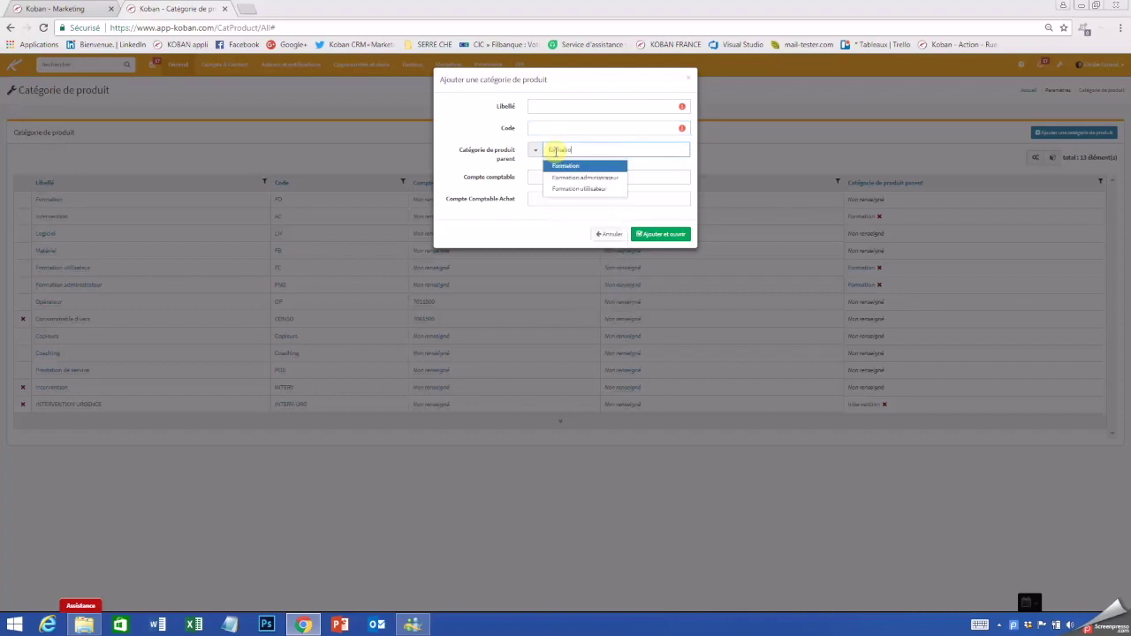
click(566, 166)
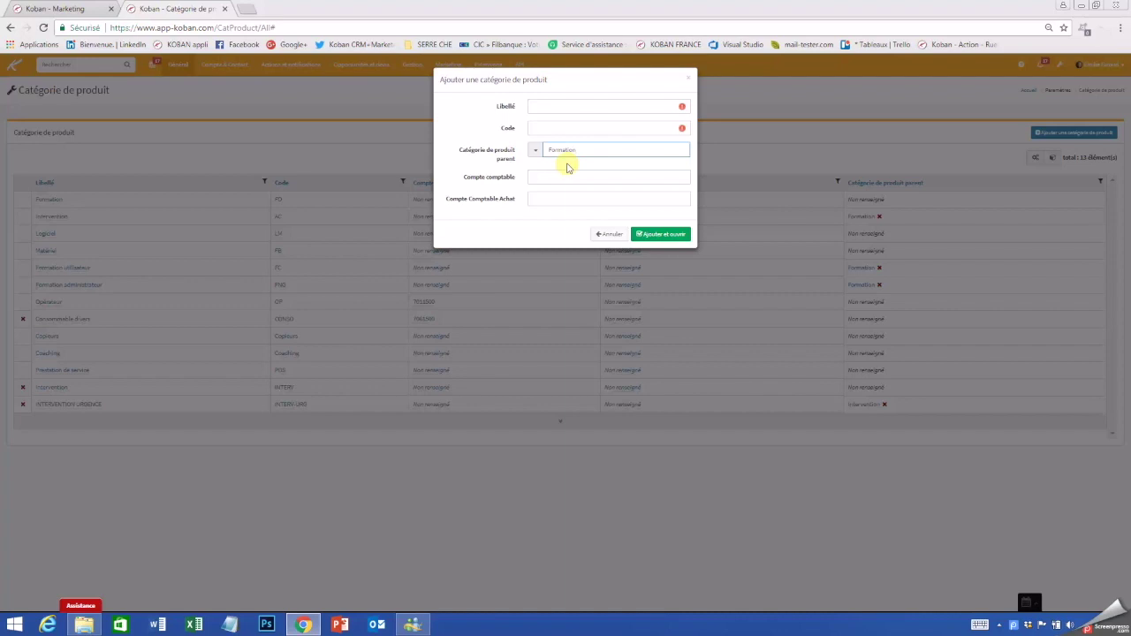
click(553, 178)
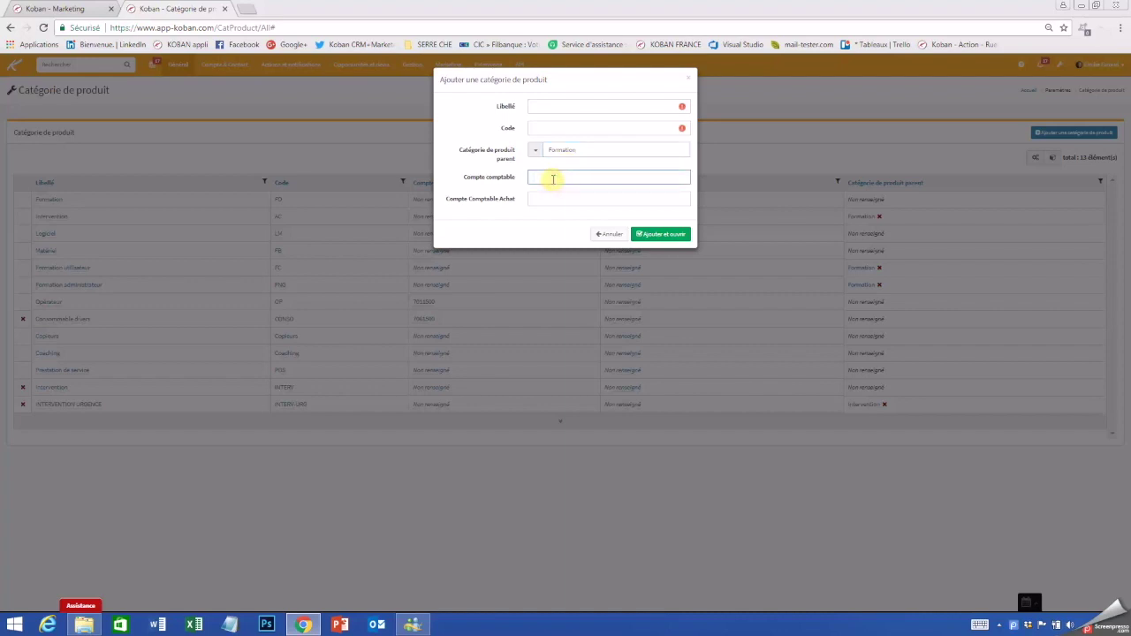
click(542, 200)
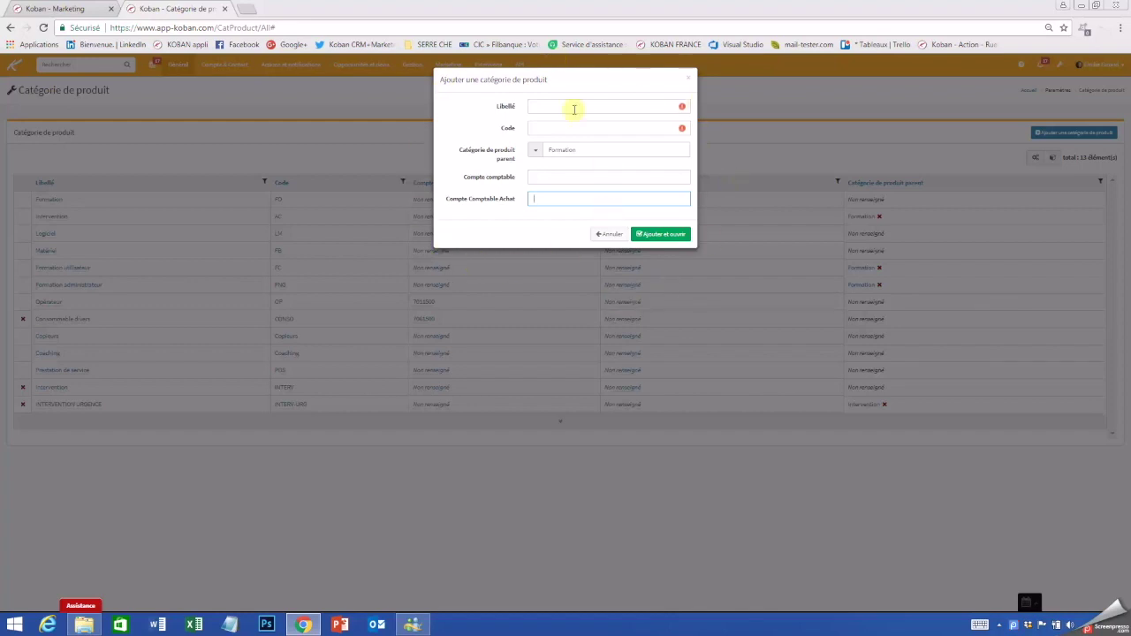
click(609, 234)
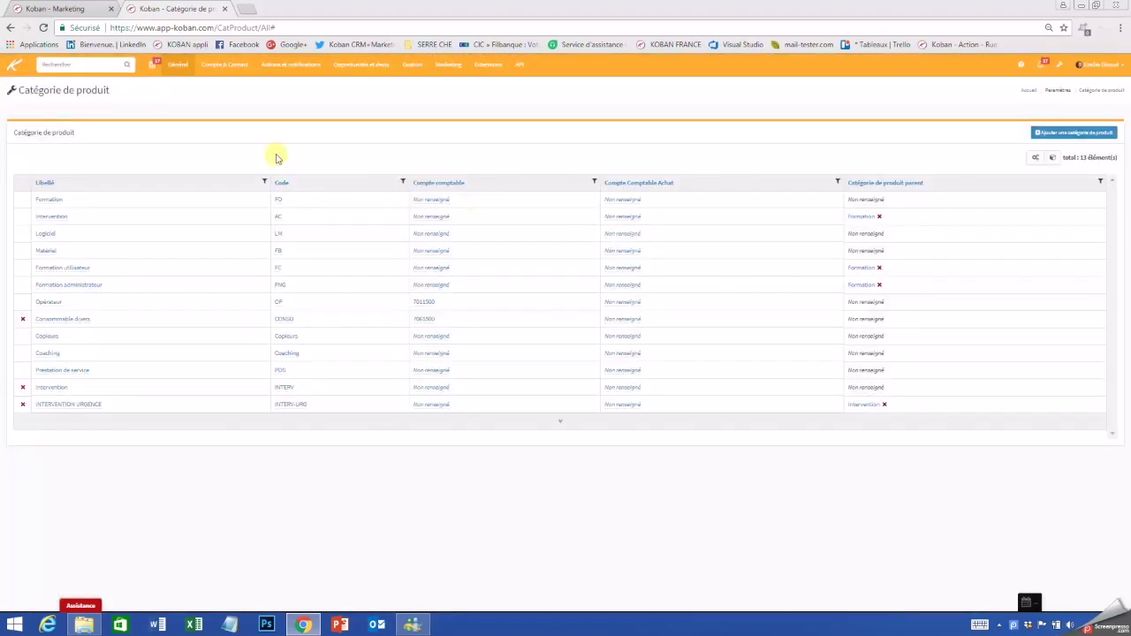
Step: Open the product list in the settings and add the Commentaires column to its displayed columns
click(180, 68)
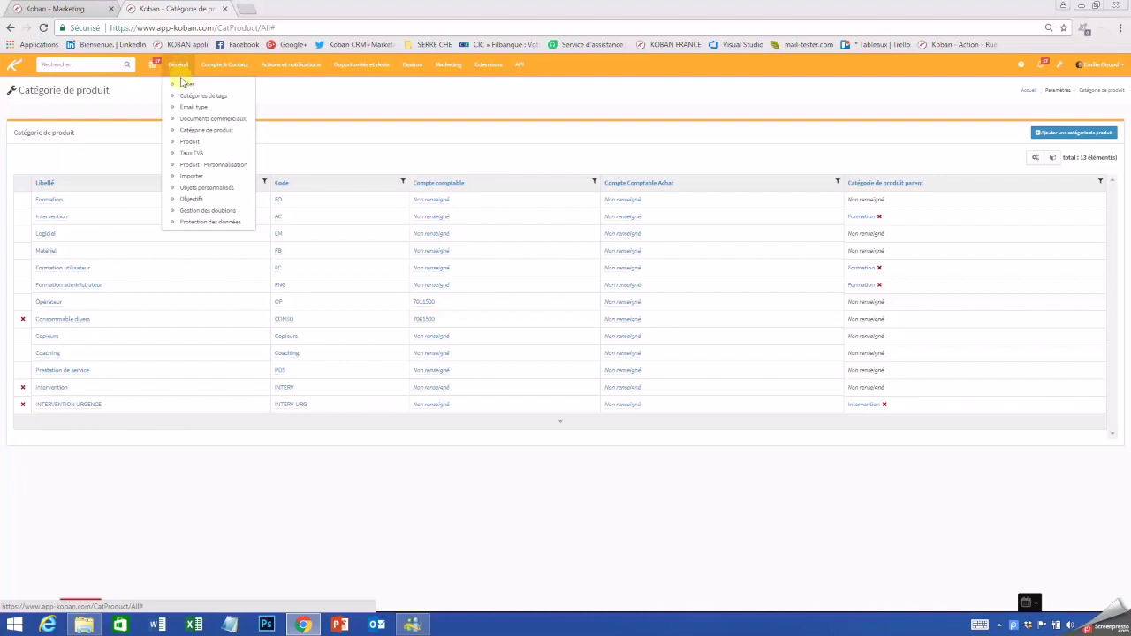
click(192, 141)
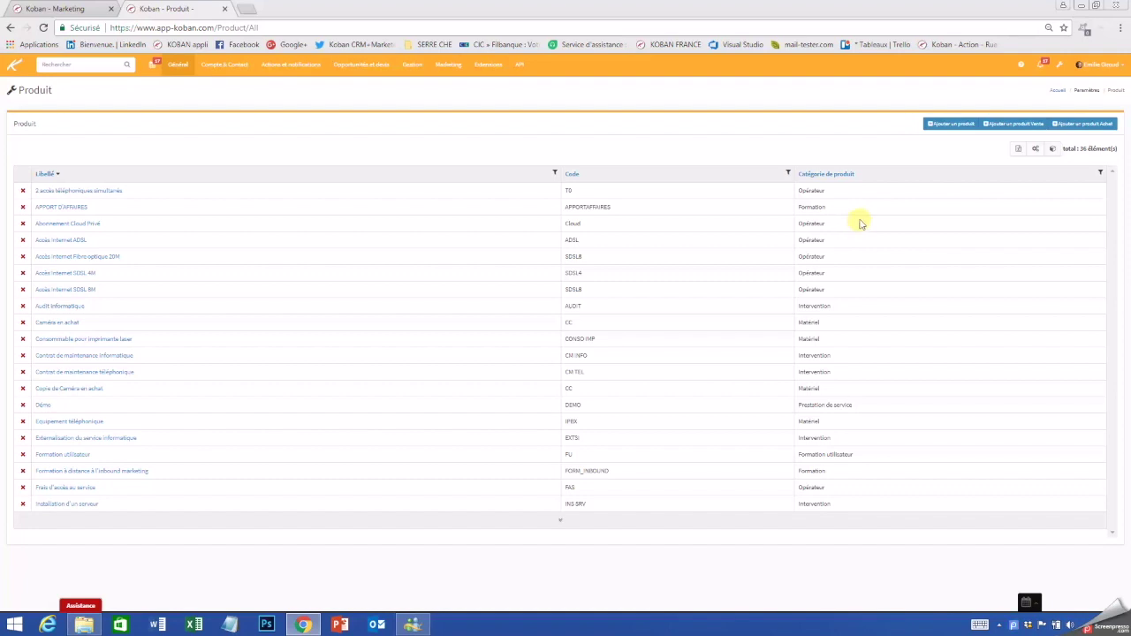
click(1036, 151)
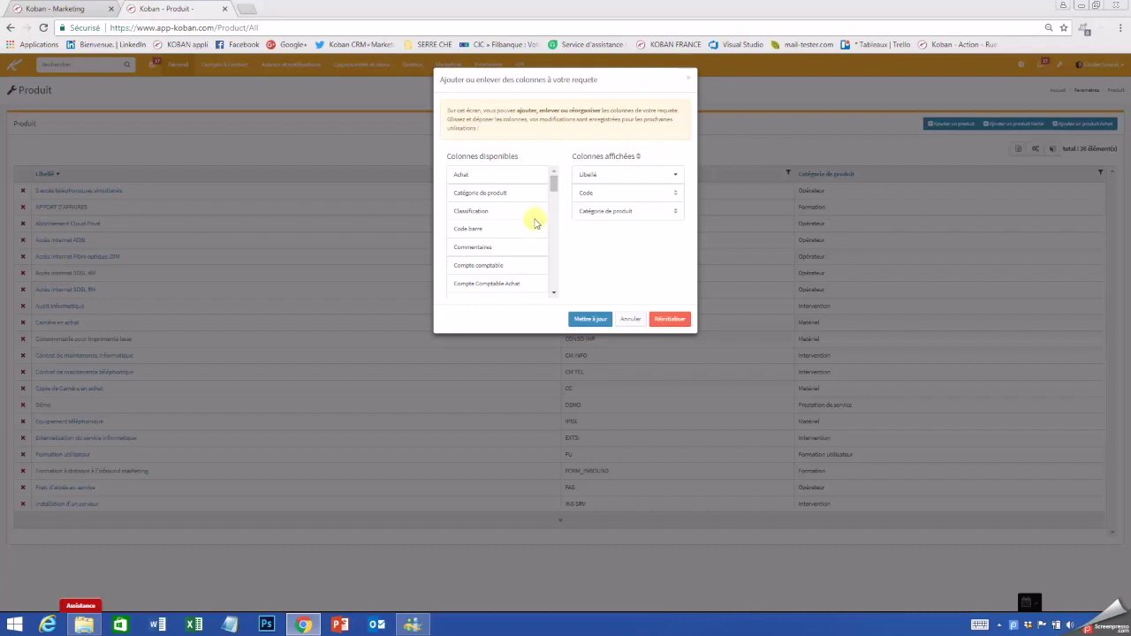
click(473, 249)
drag(473, 248, 646, 233)
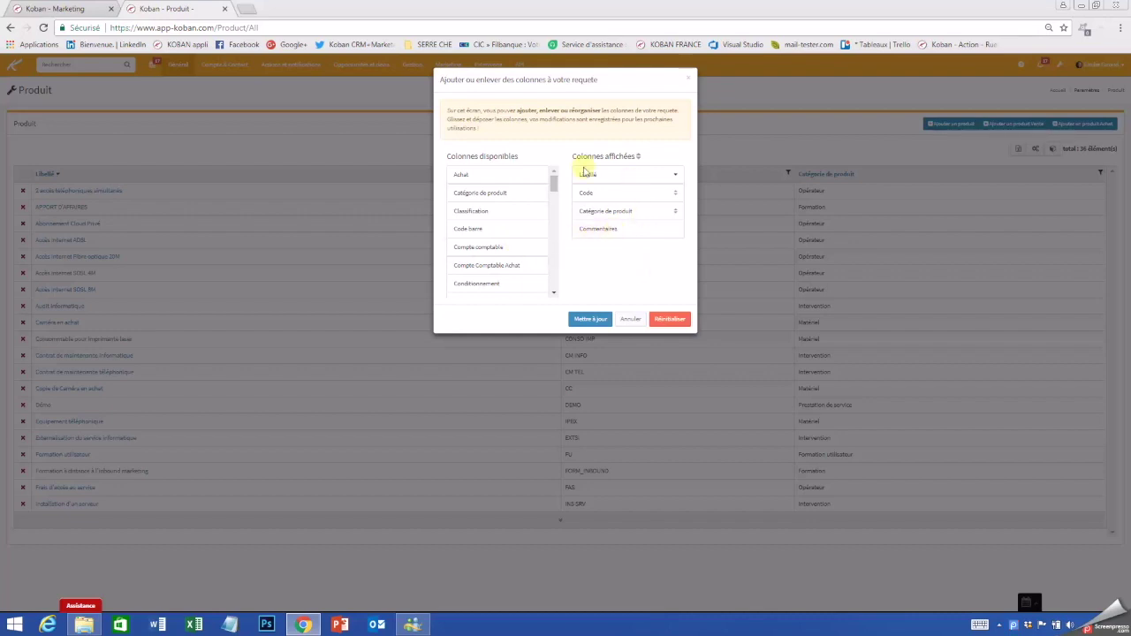
click(581, 321)
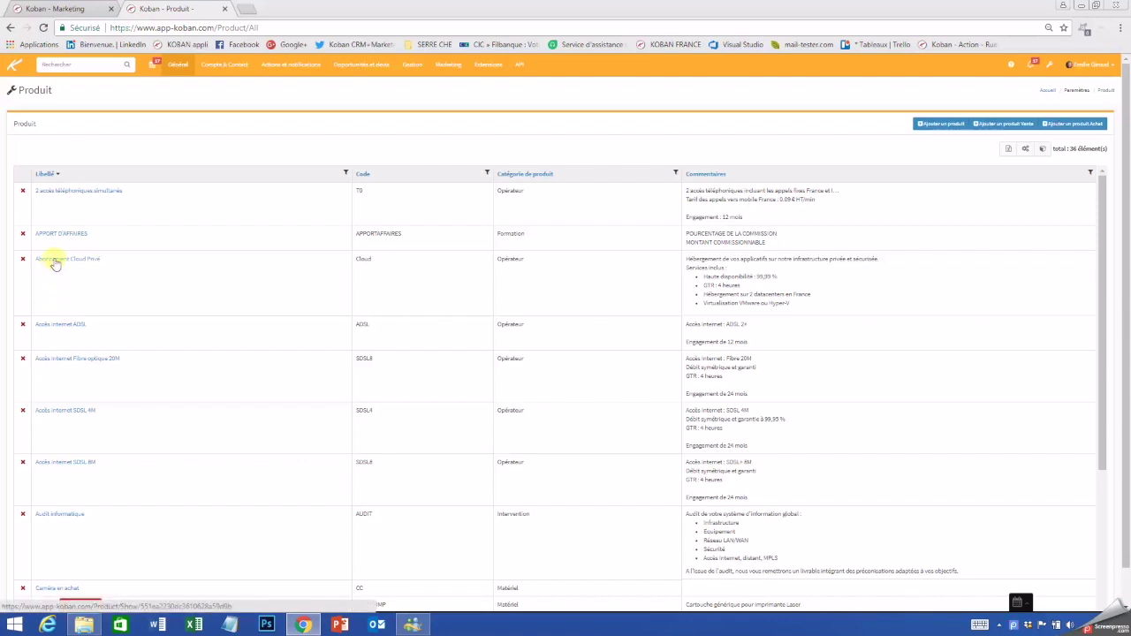
Step: Open the Abonnement Cloud Privé product sheet and review its label, code, VAT rate, price fields and unit options
click(55, 262)
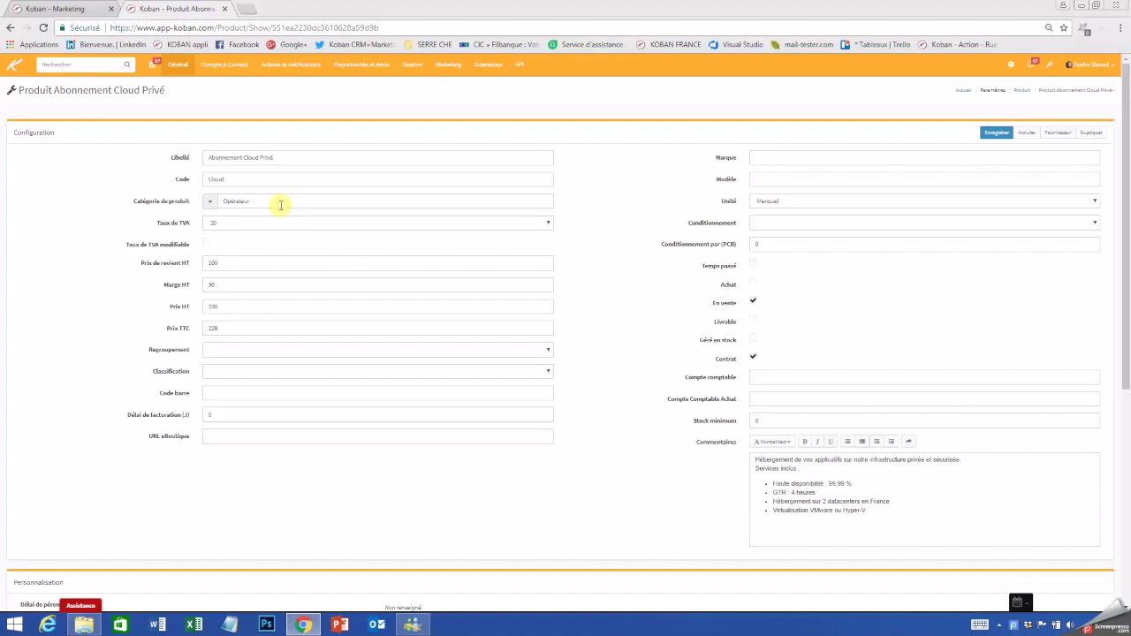
drag(291, 157, 201, 159)
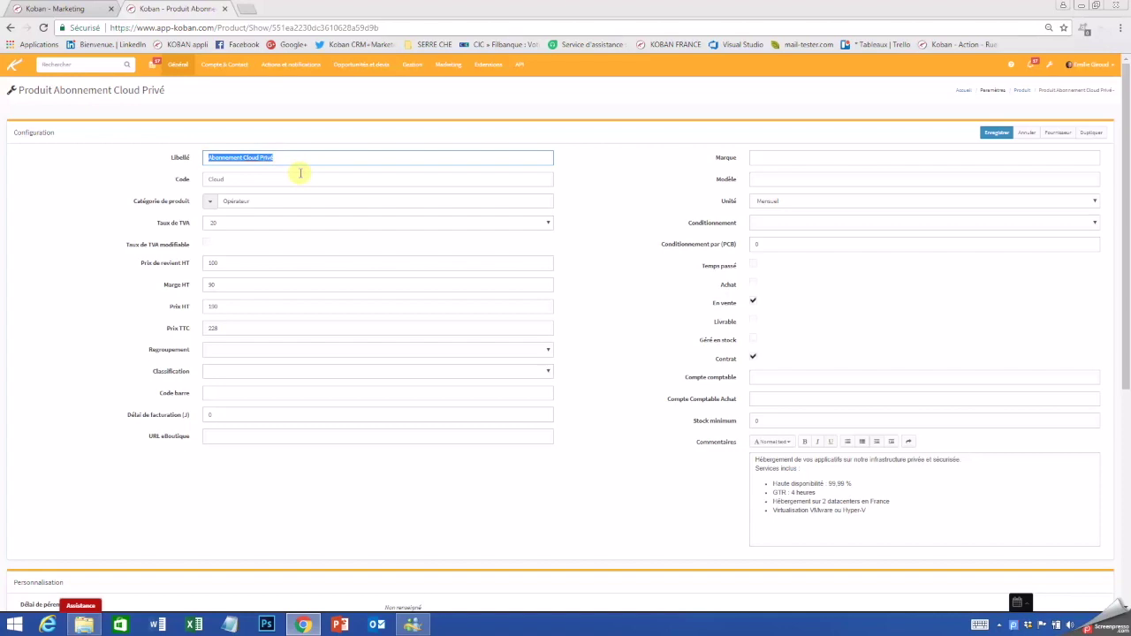
click(250, 182)
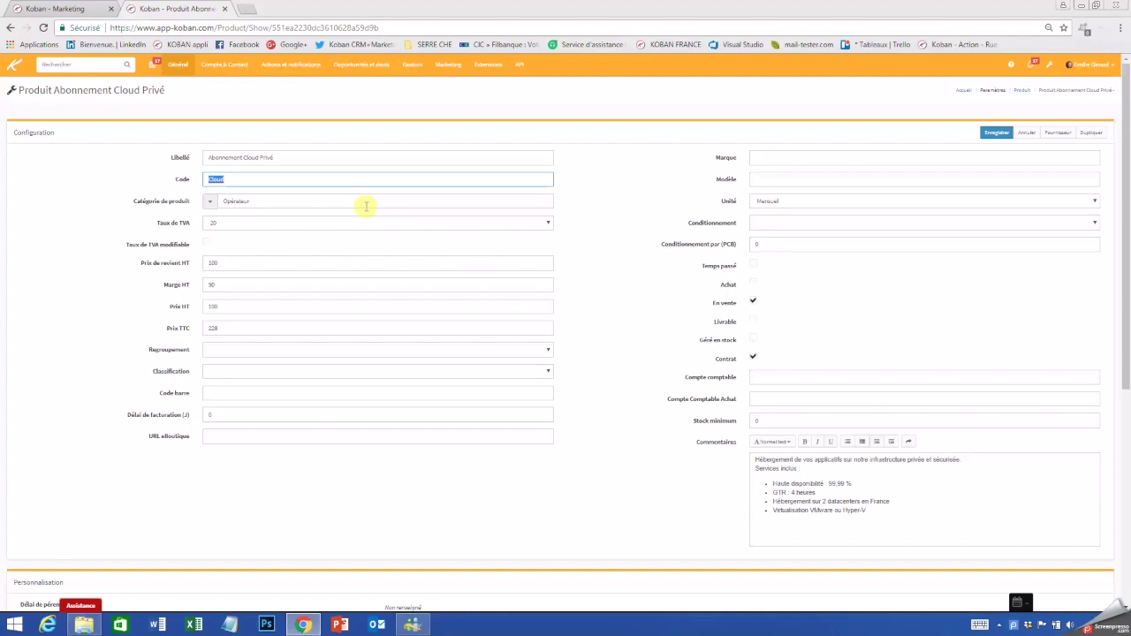
click(239, 224)
click(239, 224)
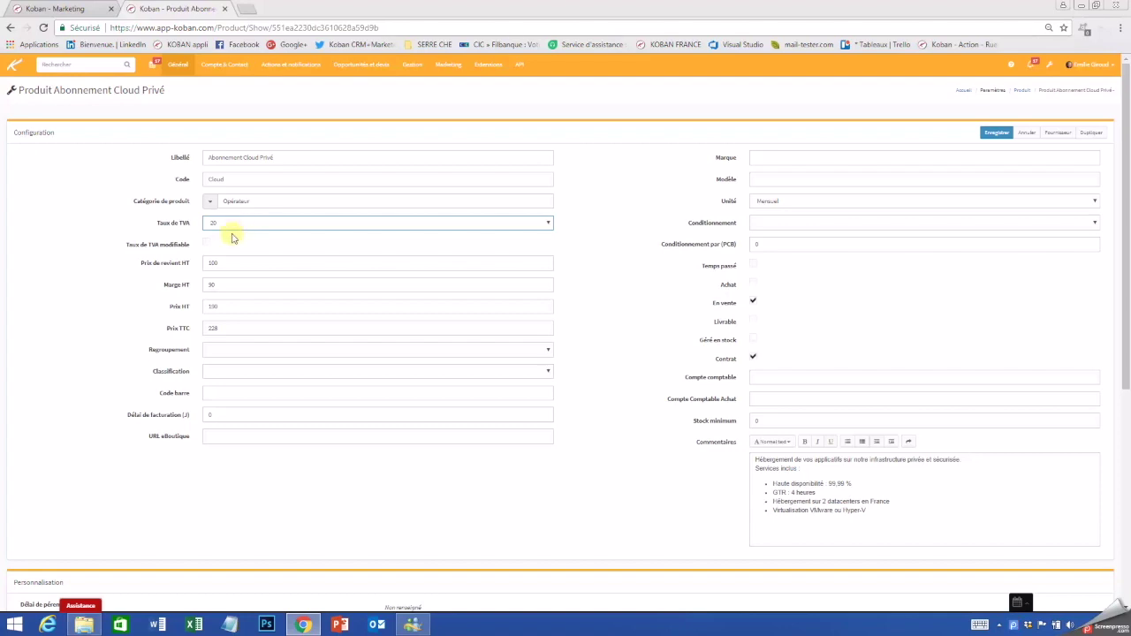
click(207, 244)
click(207, 244)
drag(247, 263, 205, 262)
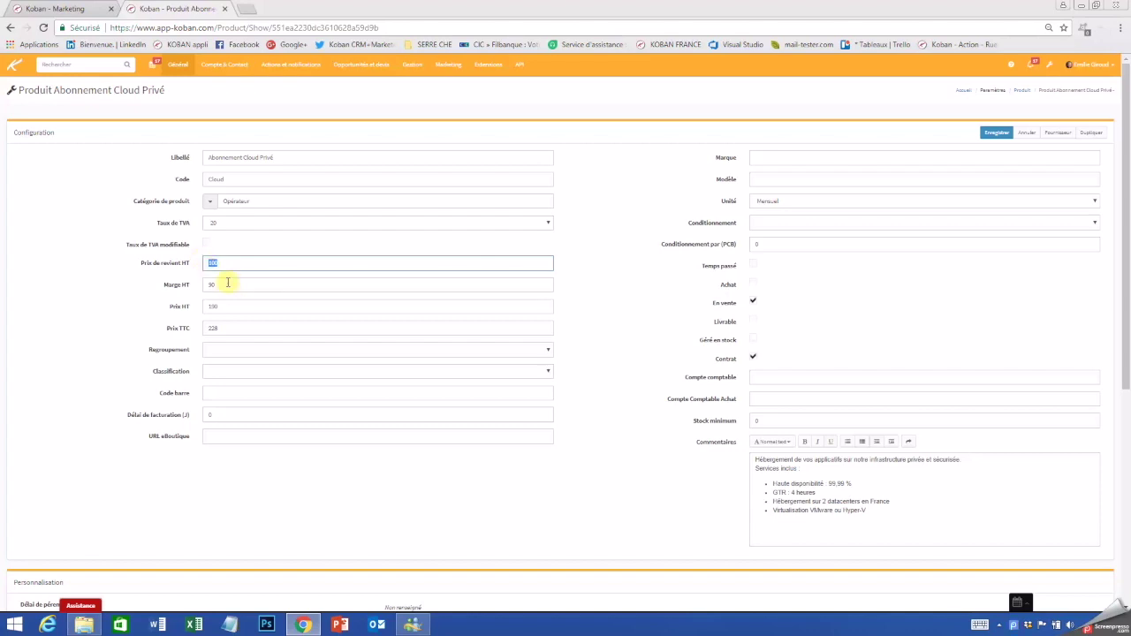
click(213, 306)
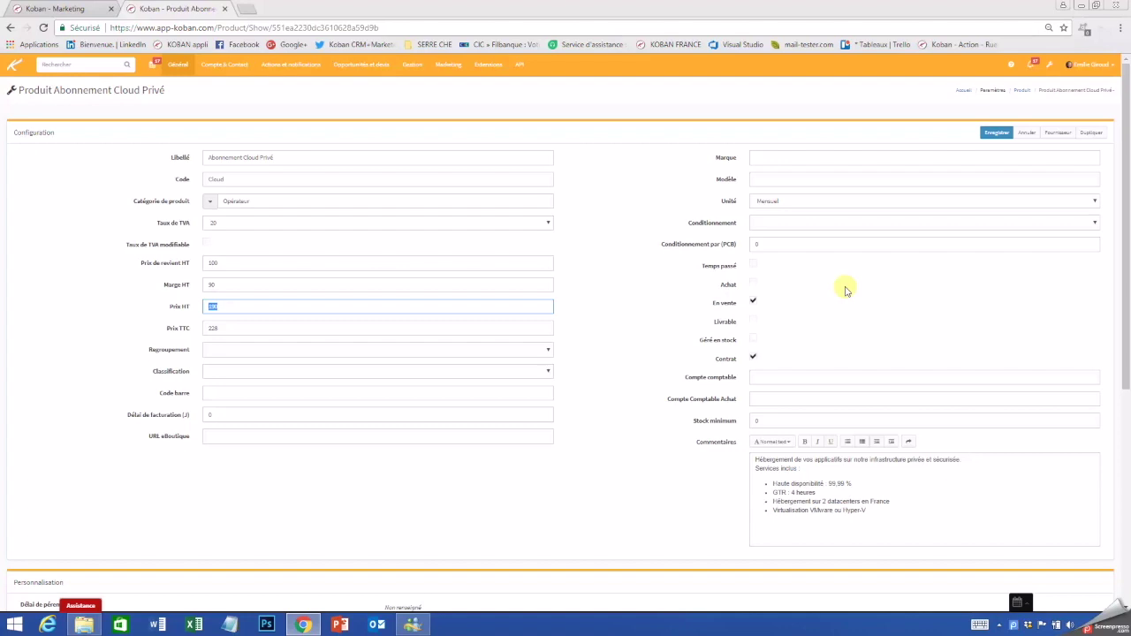
click(800, 202)
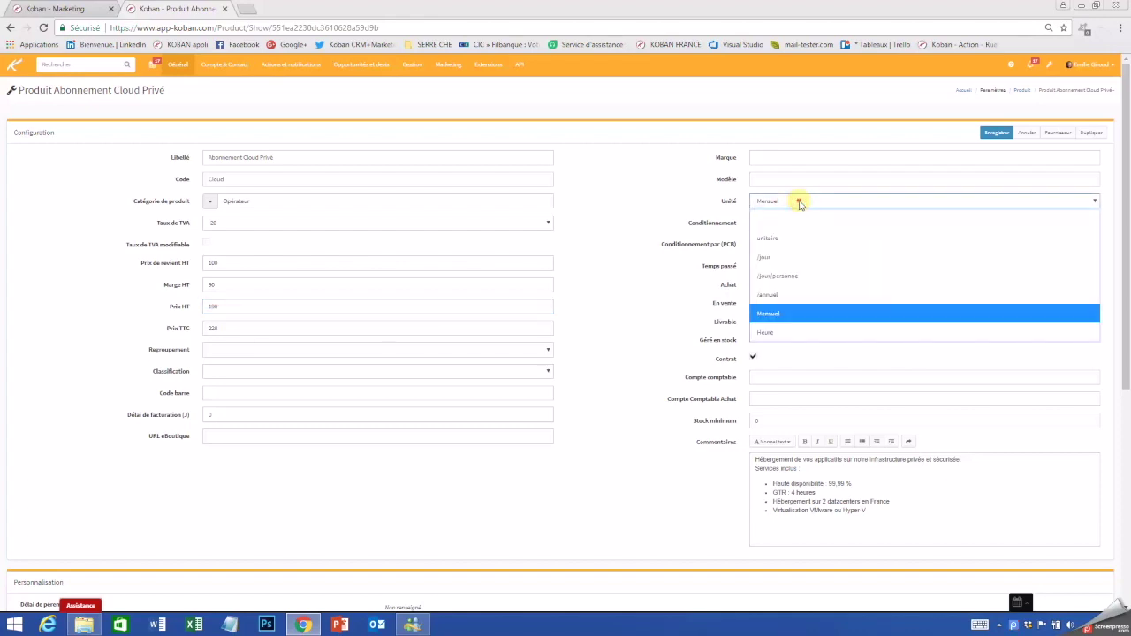
click(800, 203)
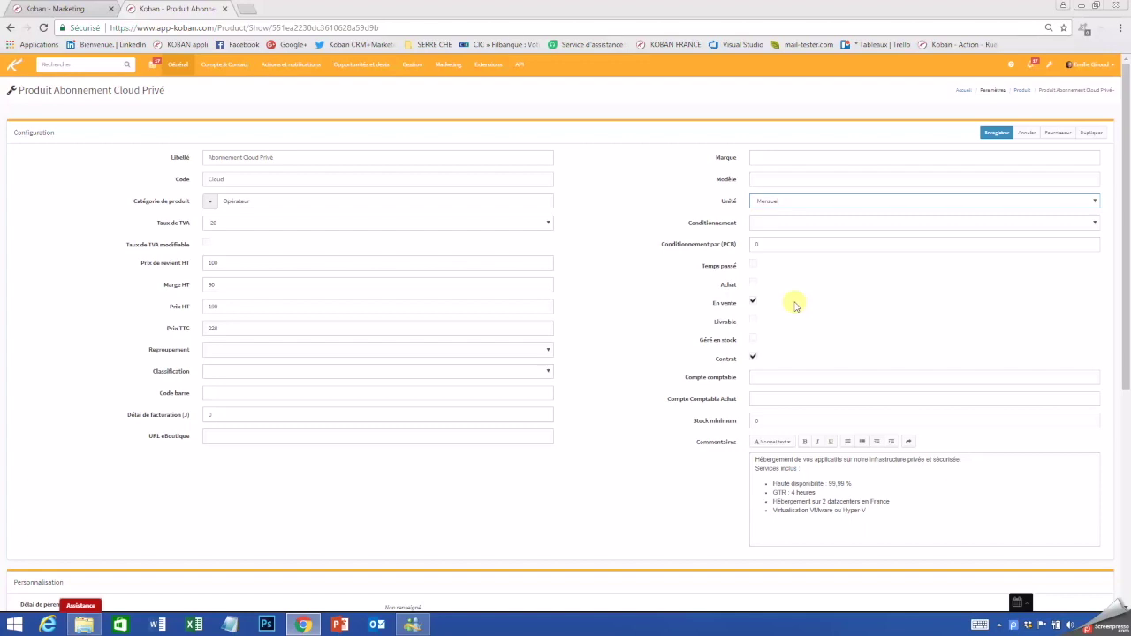
Step: Try out the product's Livrable, Temps passé, Achat and Géré en stock options, turning each on and back off
click(752, 320)
click(753, 321)
click(753, 264)
click(753, 263)
click(753, 283)
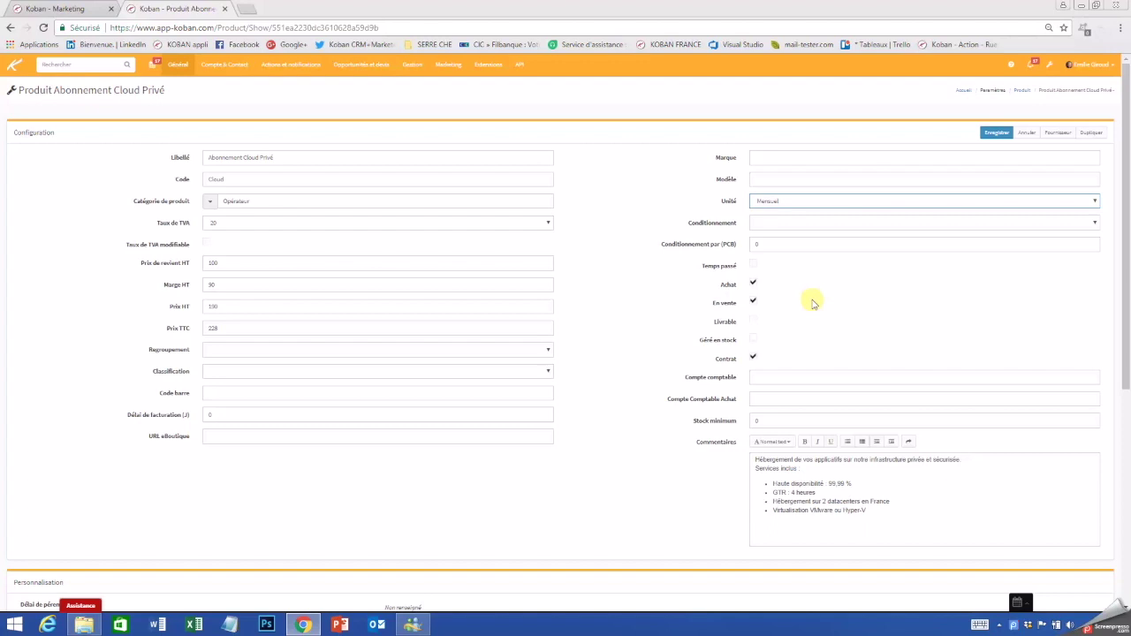
click(753, 284)
click(754, 340)
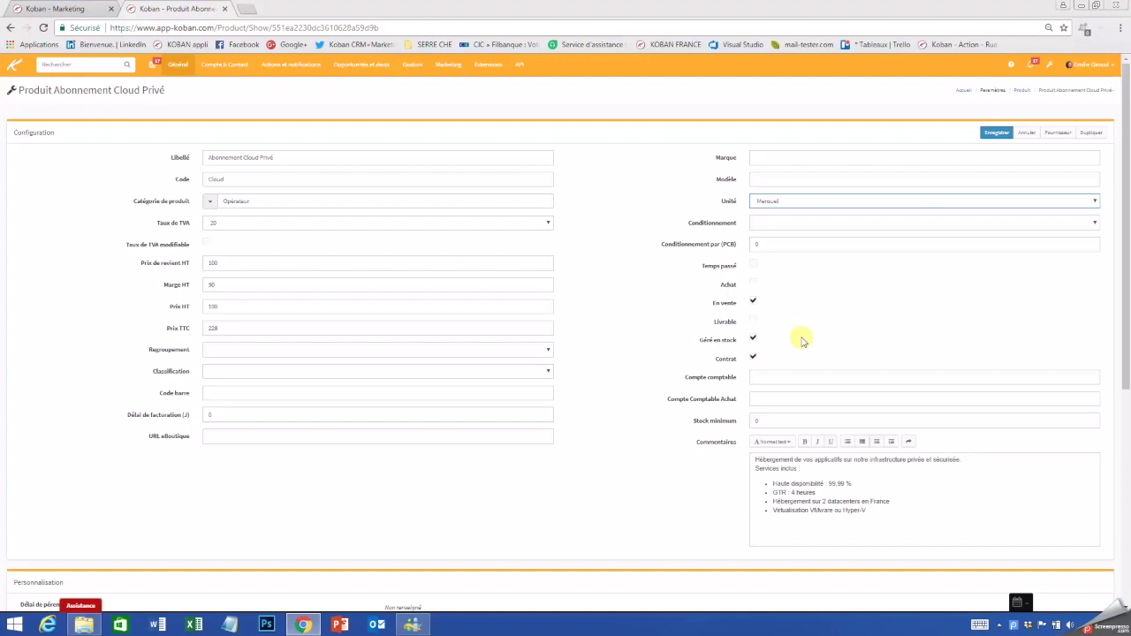
click(753, 339)
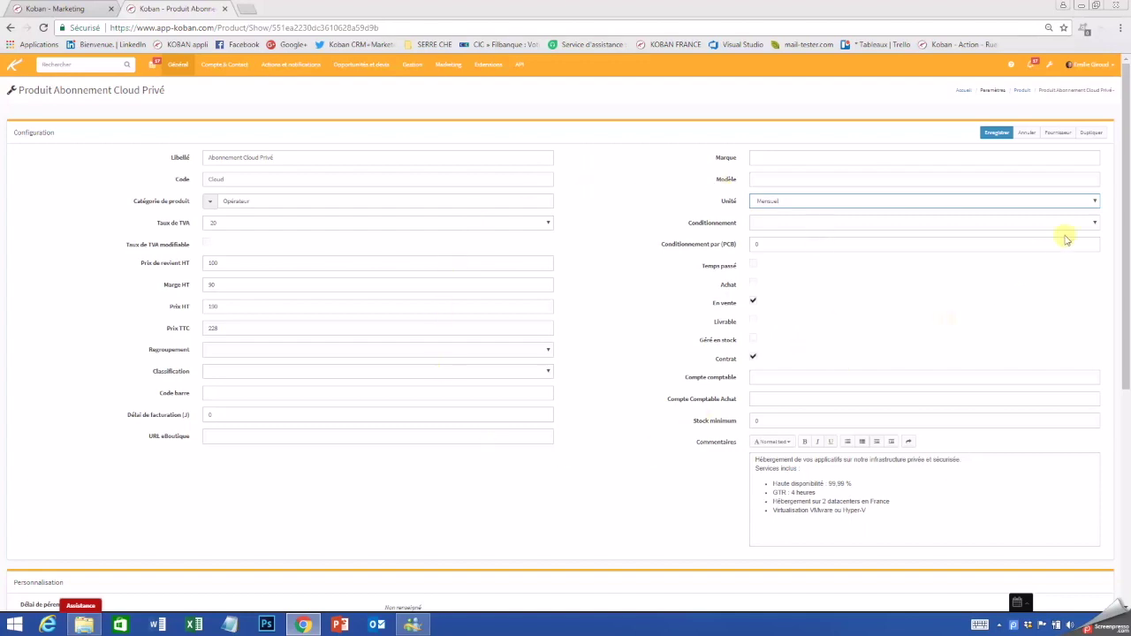
Step: Open the product's customer price for the Association account type, and return to the product sheet without changing it
drag(1119, 214, 1119, 430)
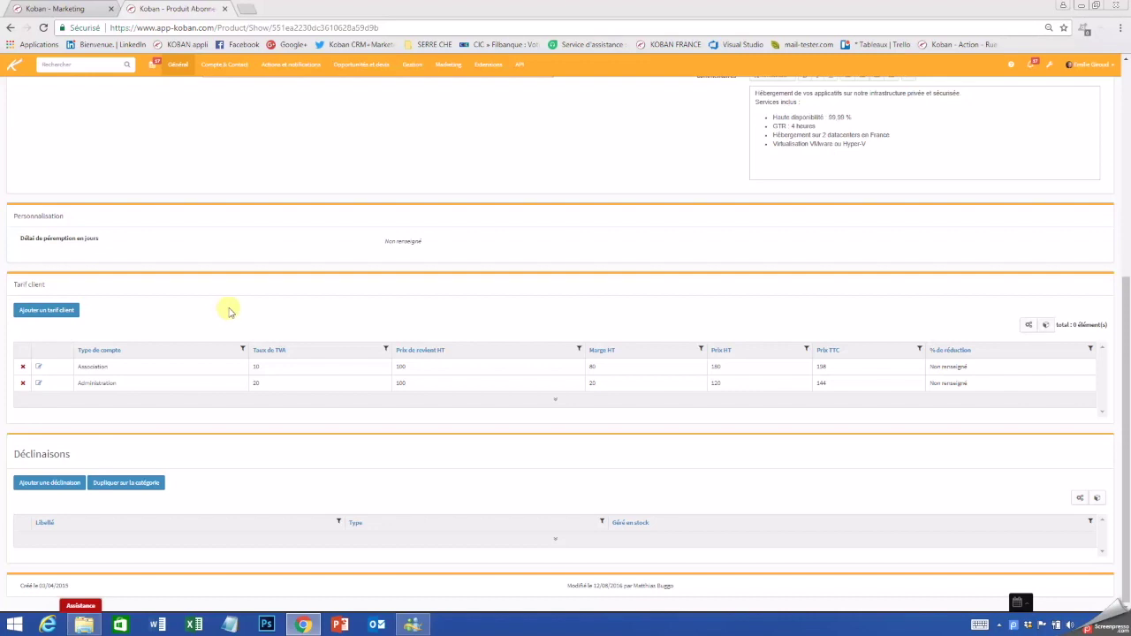
click(231, 70)
click(39, 369)
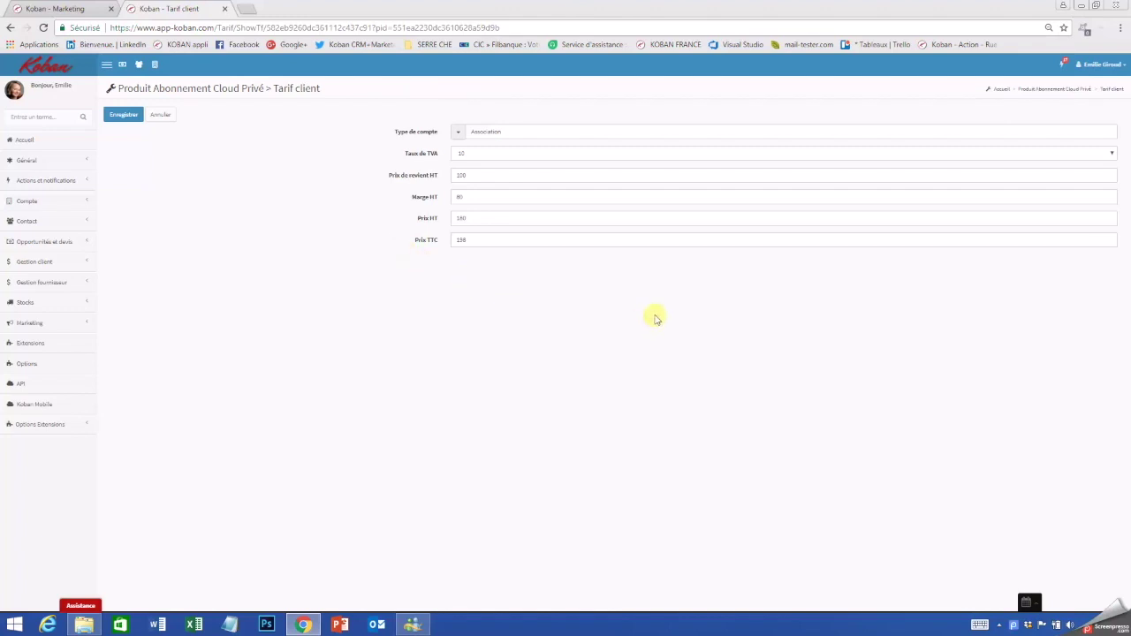
click(11, 27)
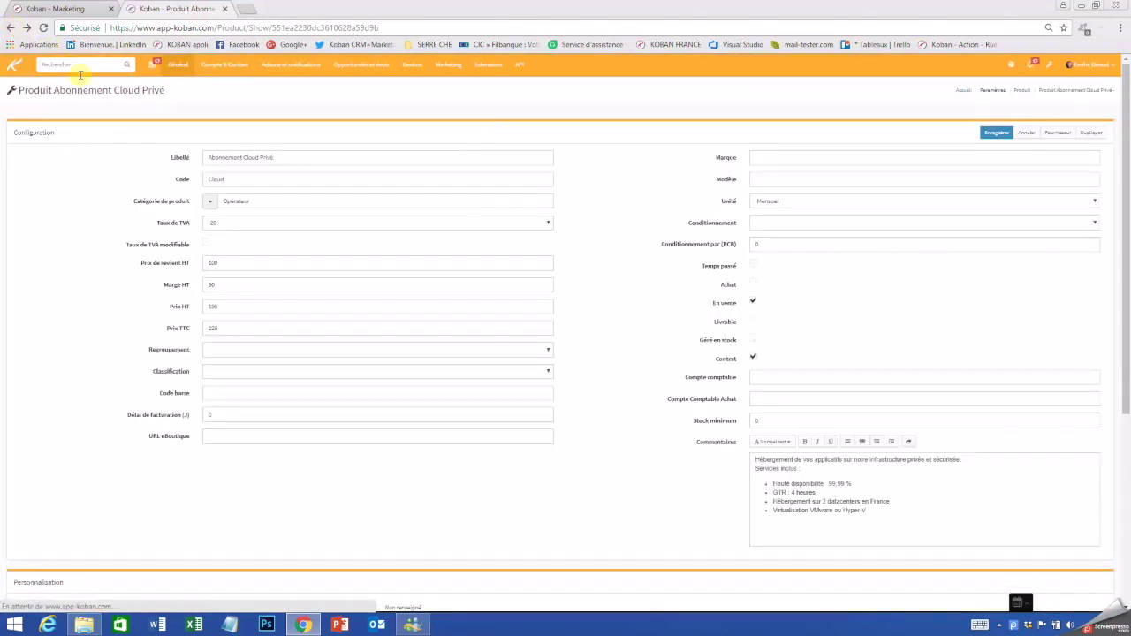
Step: Reopen the product list from the general settings and add the En vente column to its displayed columns
mouse_move(180, 73)
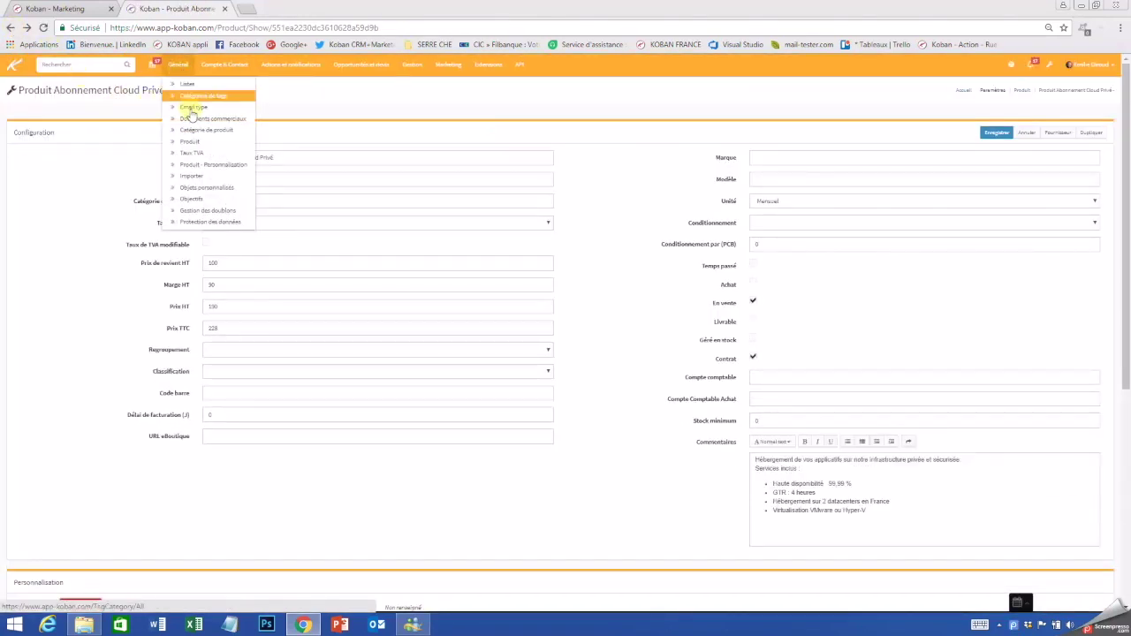
click(186, 143)
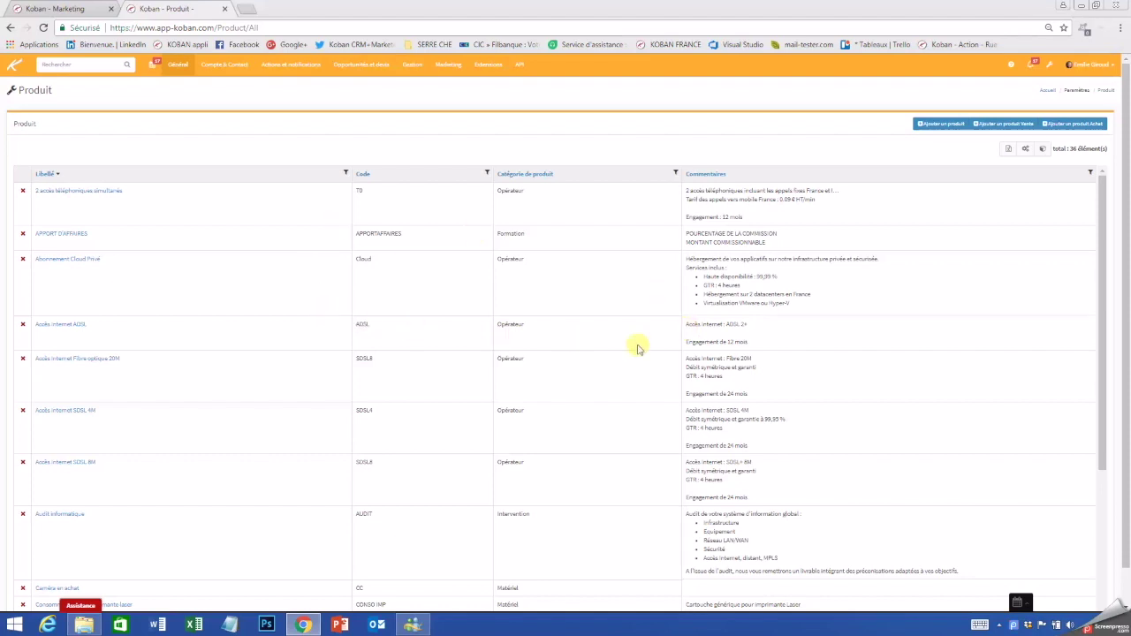
click(1027, 149)
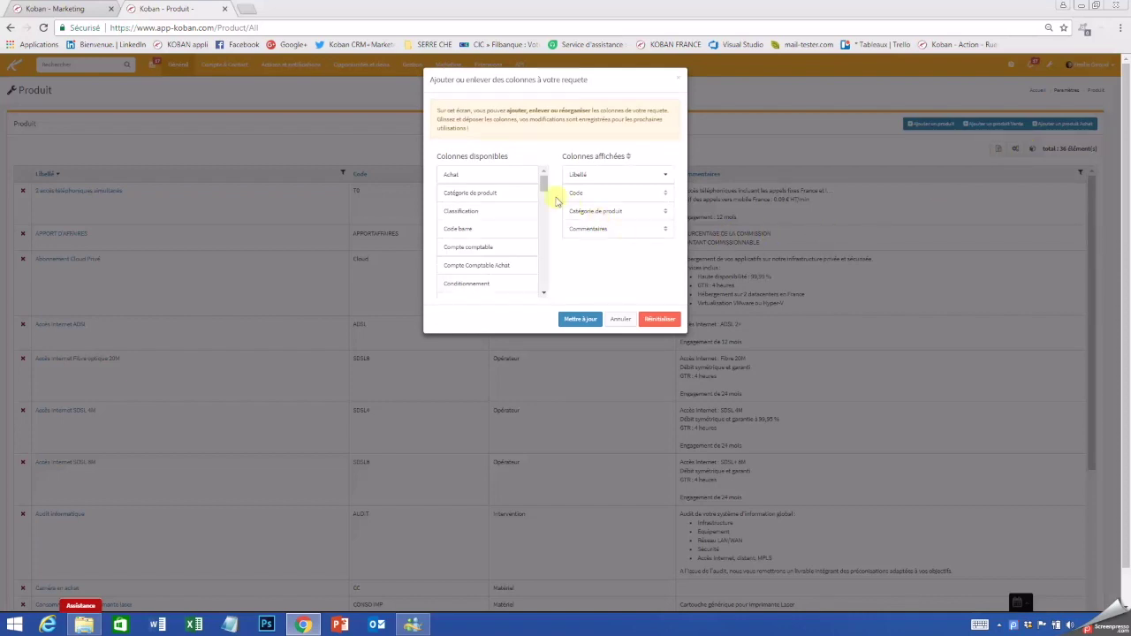
drag(547, 190, 545, 210)
drag(465, 189, 623, 236)
click(580, 320)
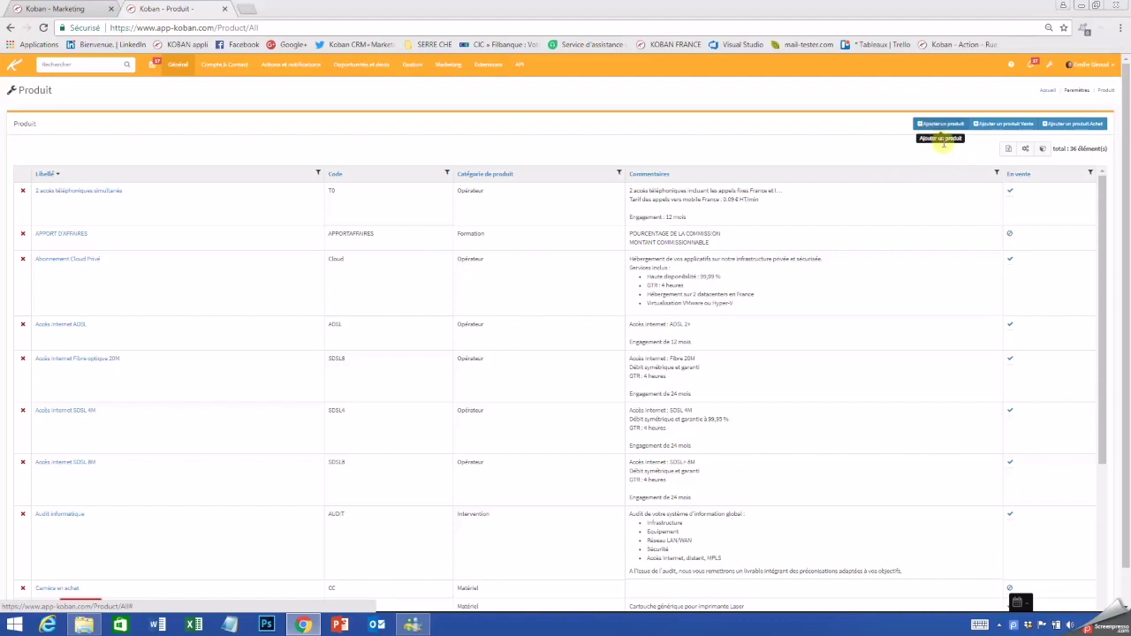
Step: Review the forms for adding a sale product and a standard product, closing each without adding anything
click(1009, 126)
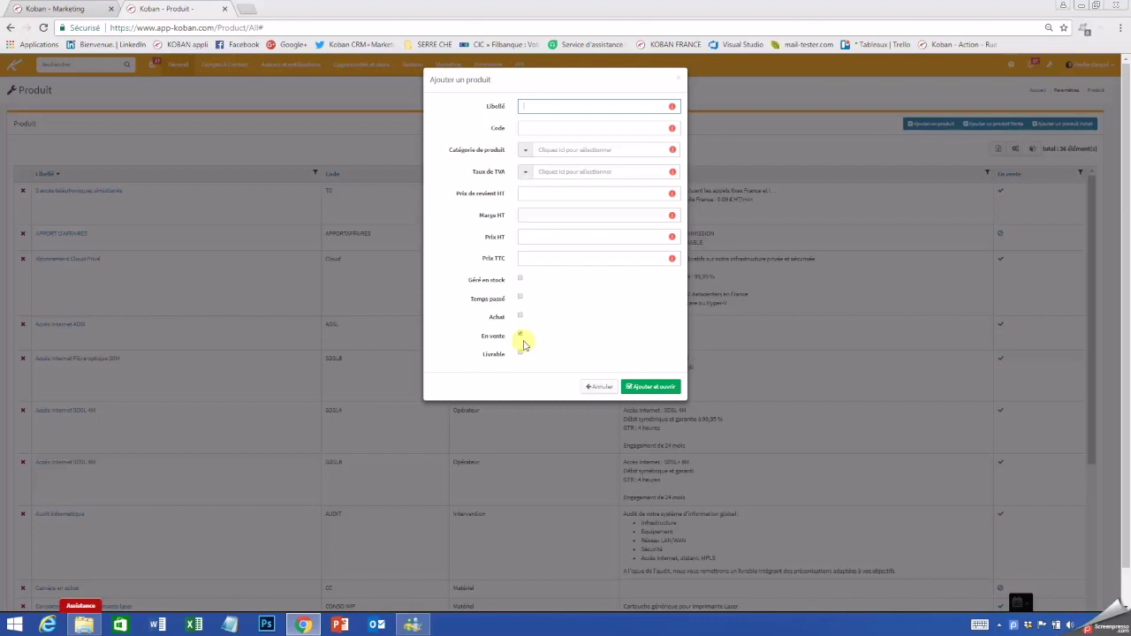
click(598, 388)
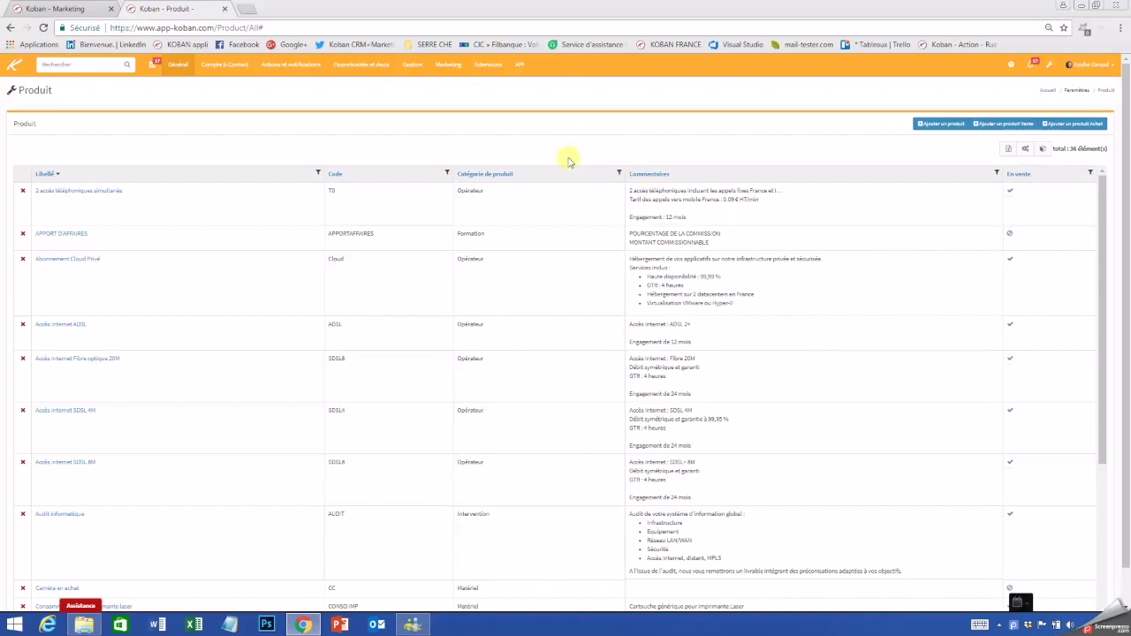
click(933, 126)
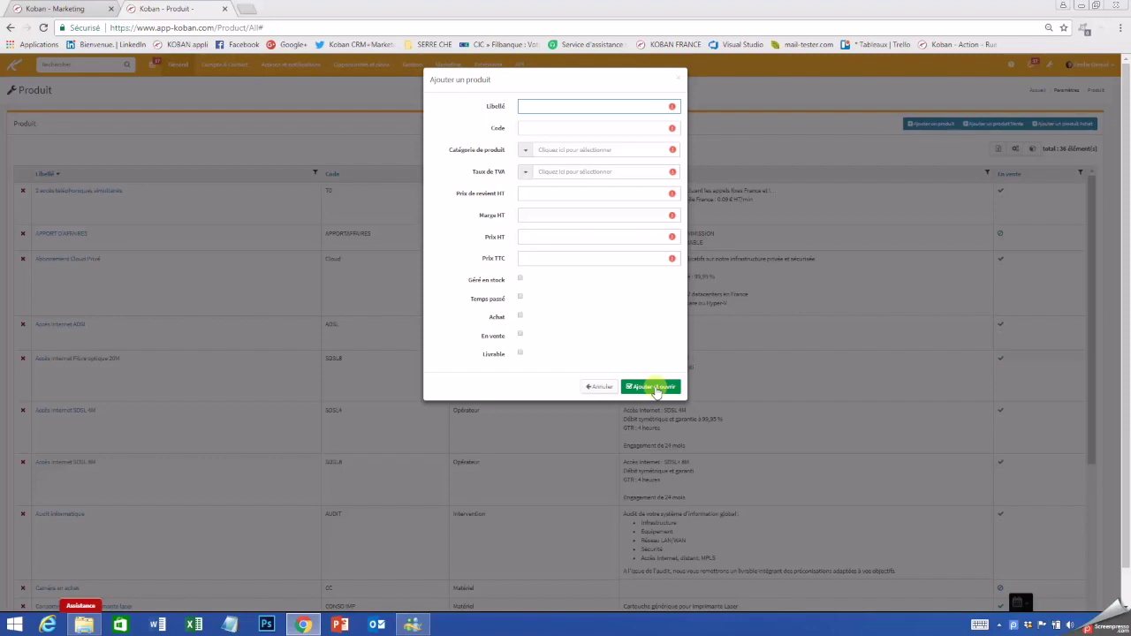
click(678, 77)
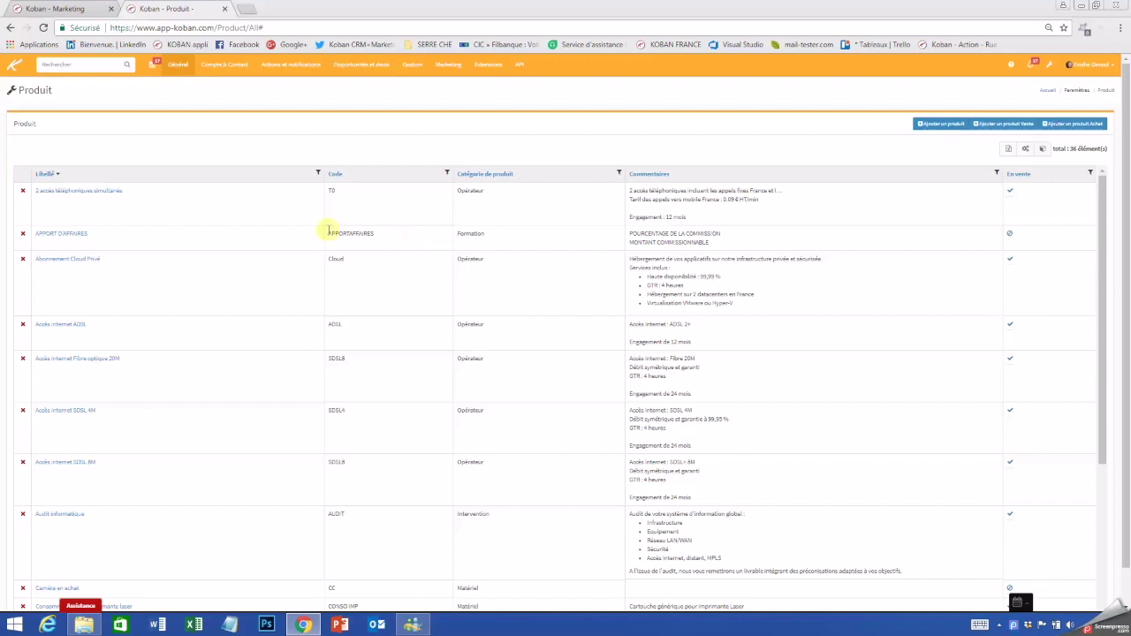
Step: Open the data import settings and start a new import with Produit as the import type
click(179, 66)
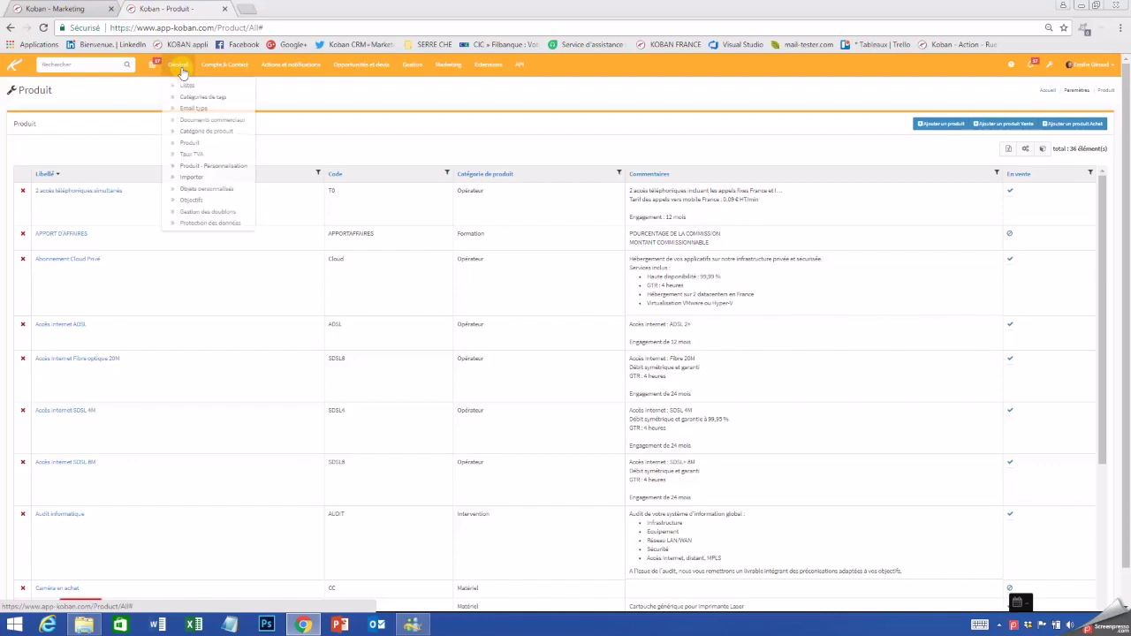
click(192, 178)
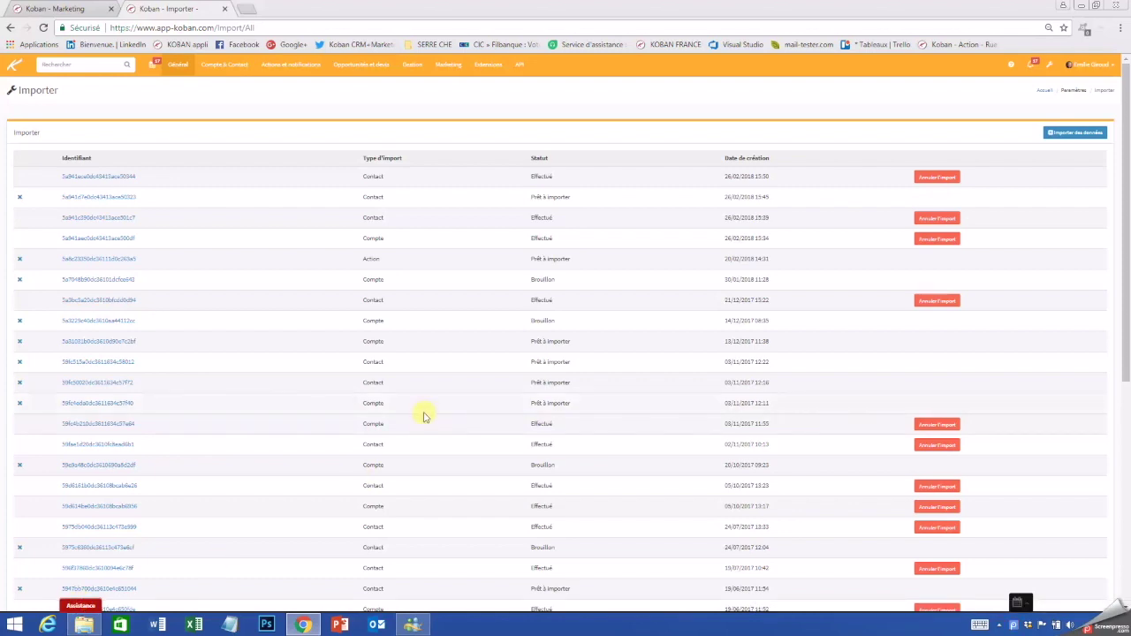
click(1068, 134)
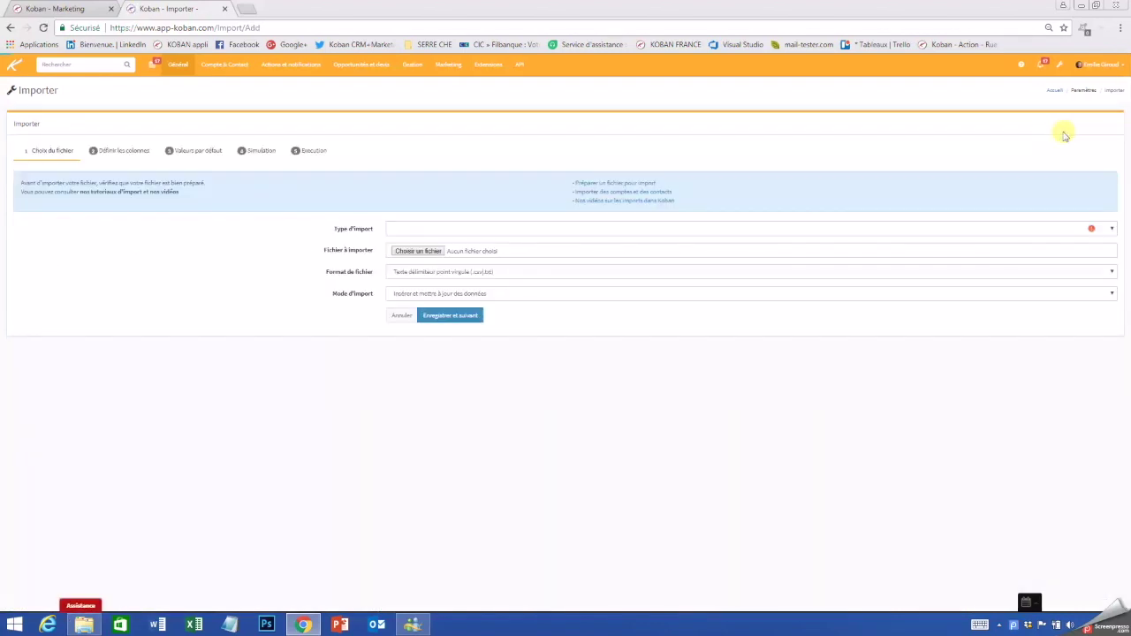
click(462, 229)
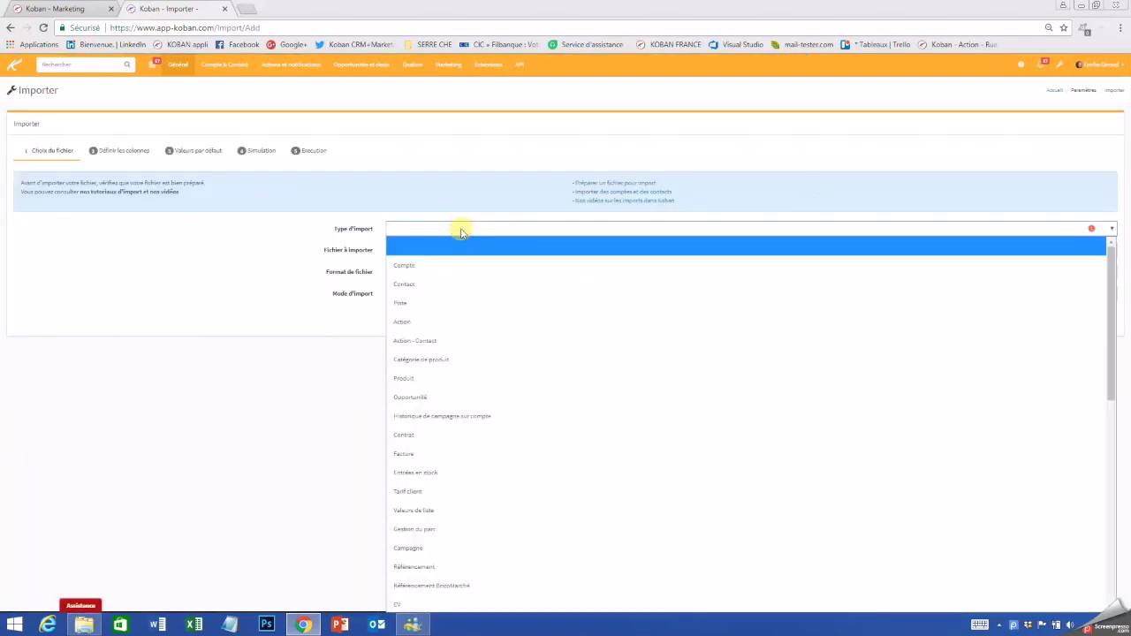
click(412, 379)
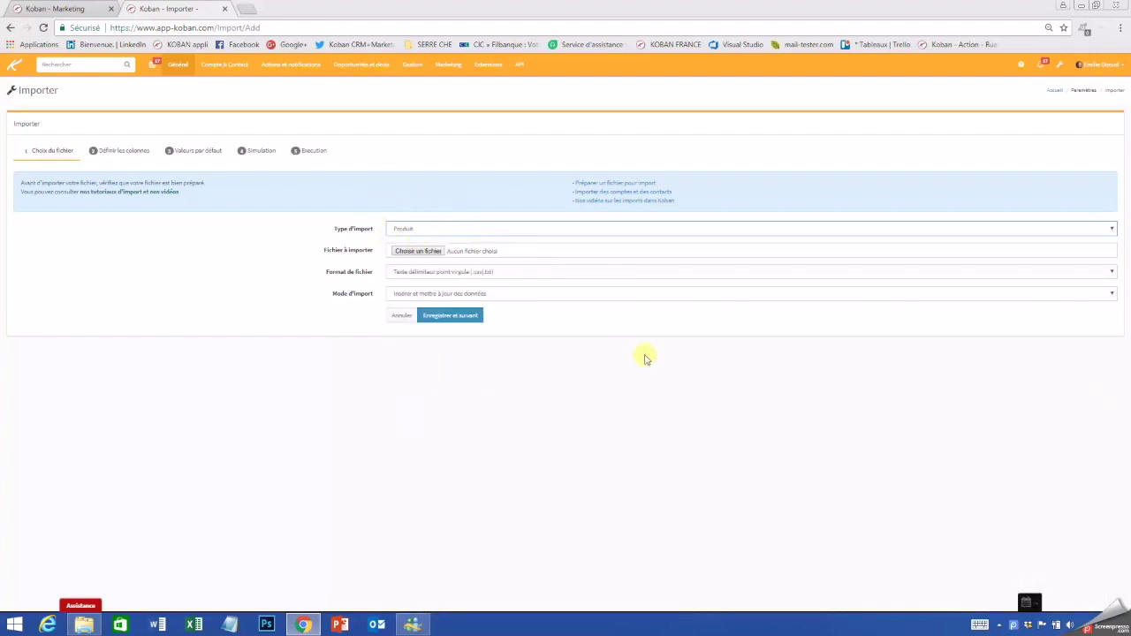
Step: Return to the home dashboard and open the Formation 3 jours et abonnement opportunity from the Approche globale pipeline
click(13, 68)
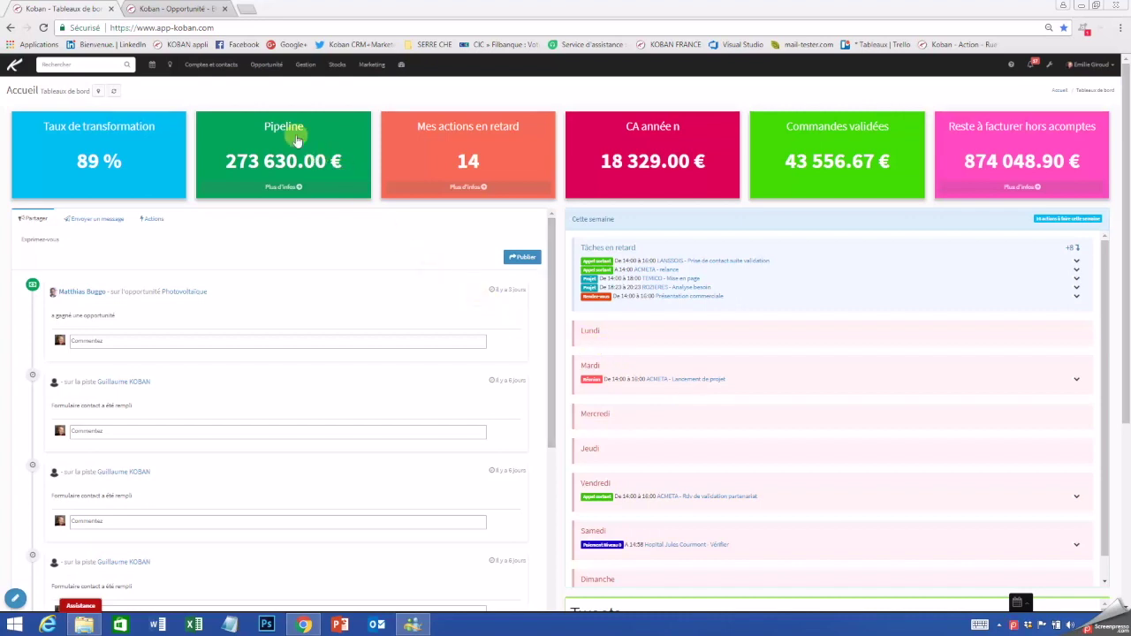
click(266, 66)
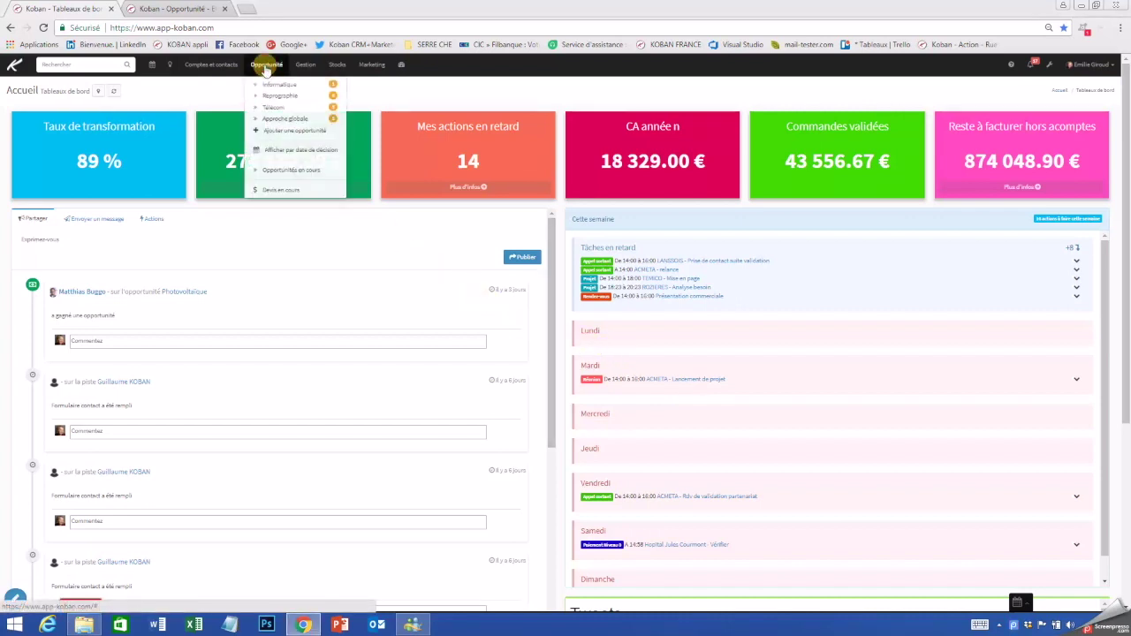
click(279, 120)
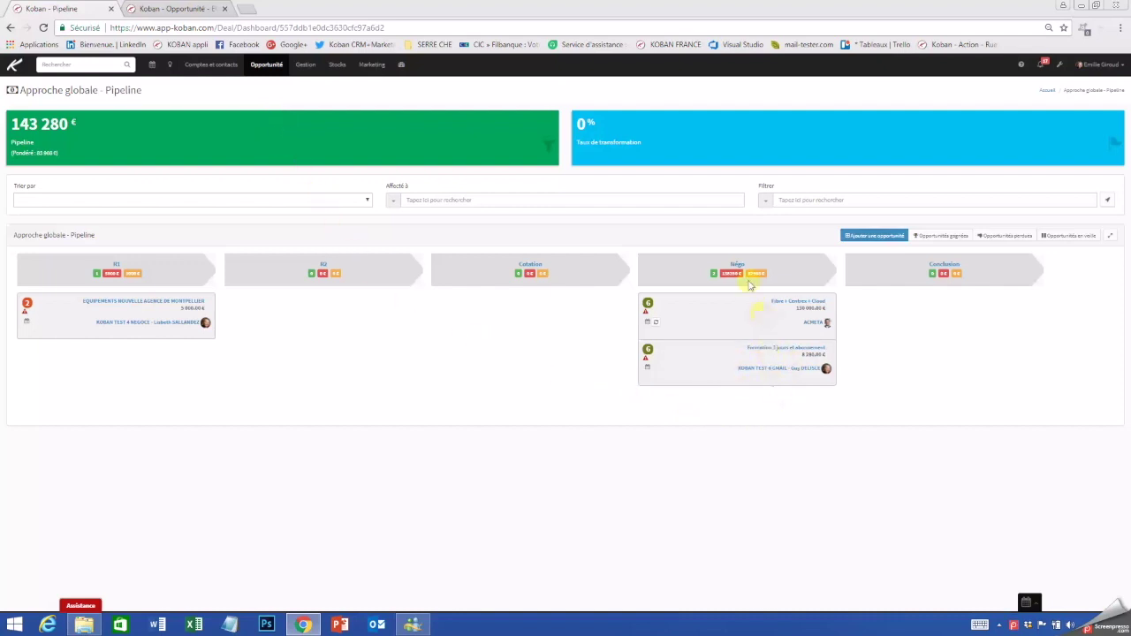
click(766, 349)
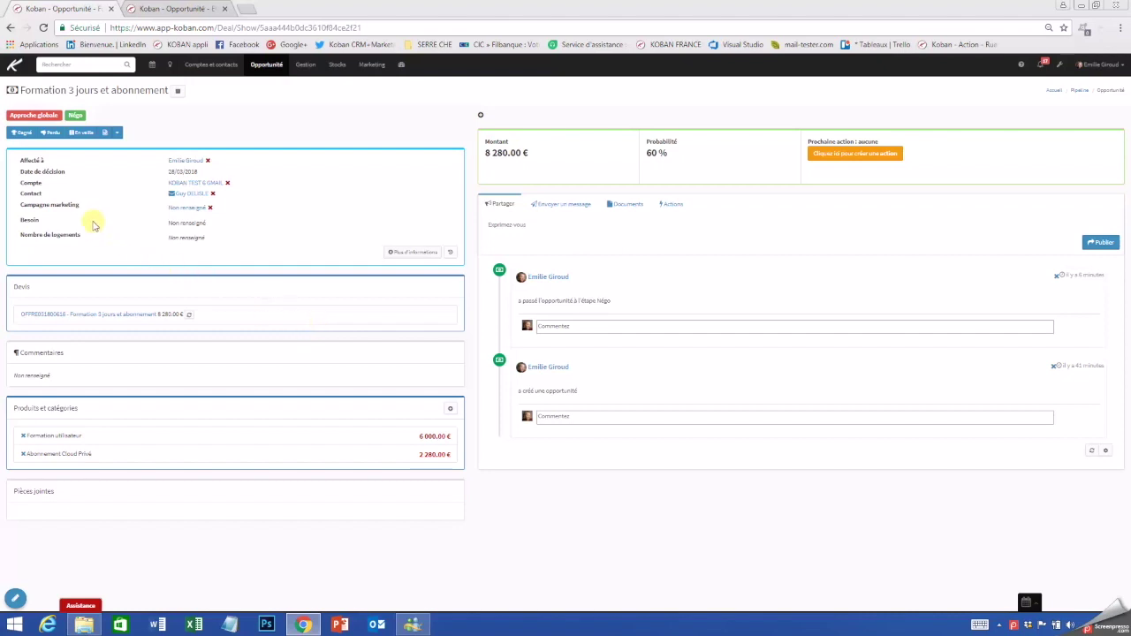
Step: Mark the opportunity as won and create its purchase order
click(23, 135)
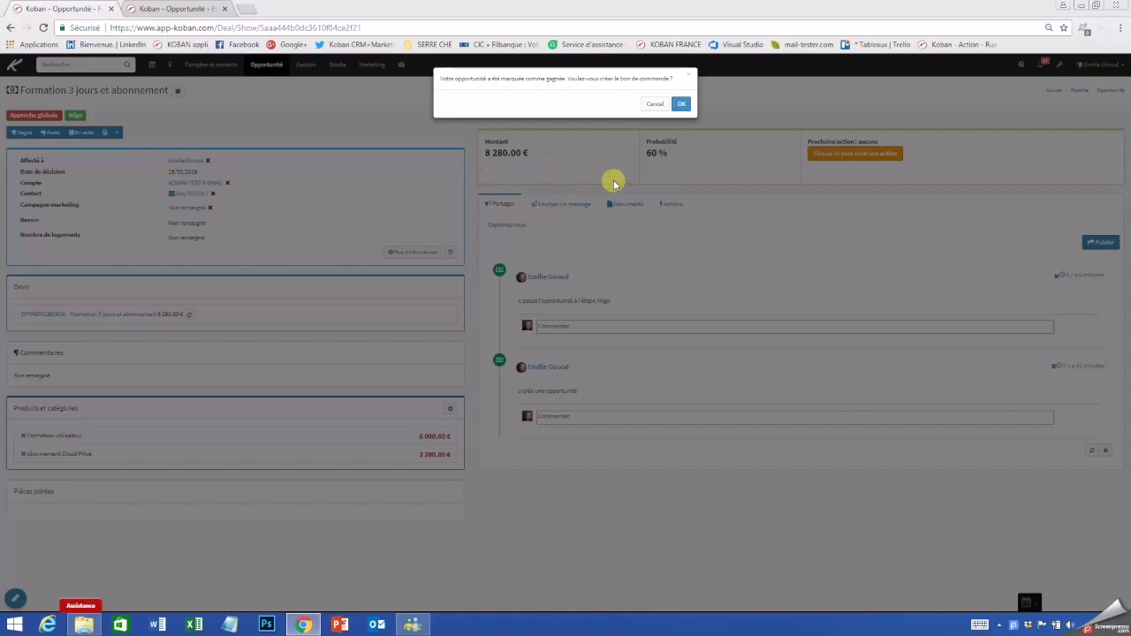
click(685, 106)
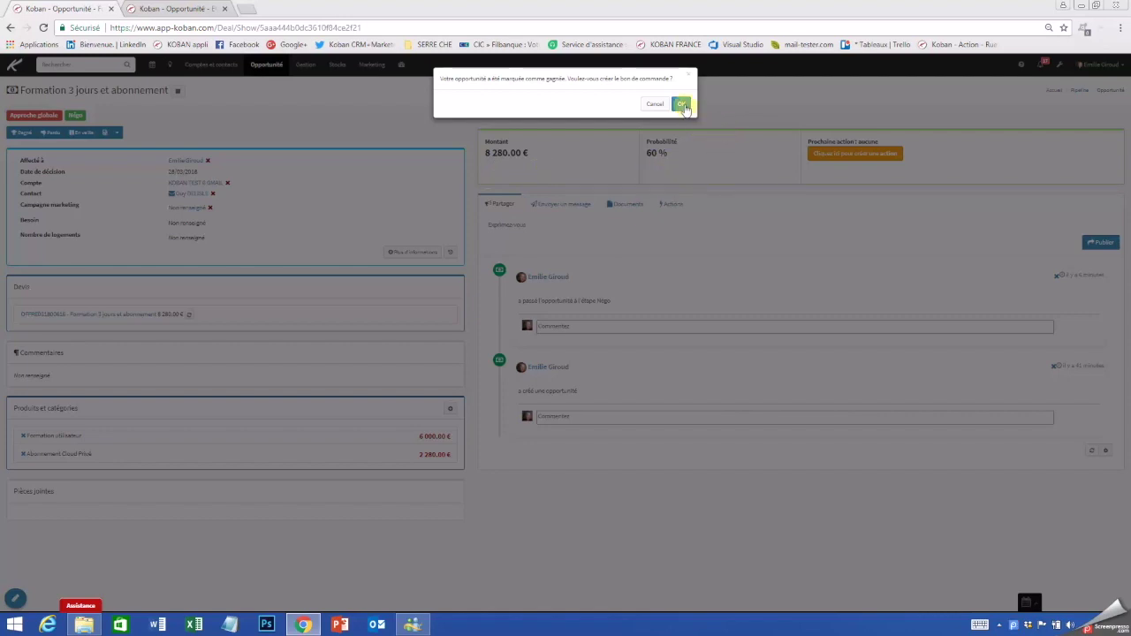
click(684, 106)
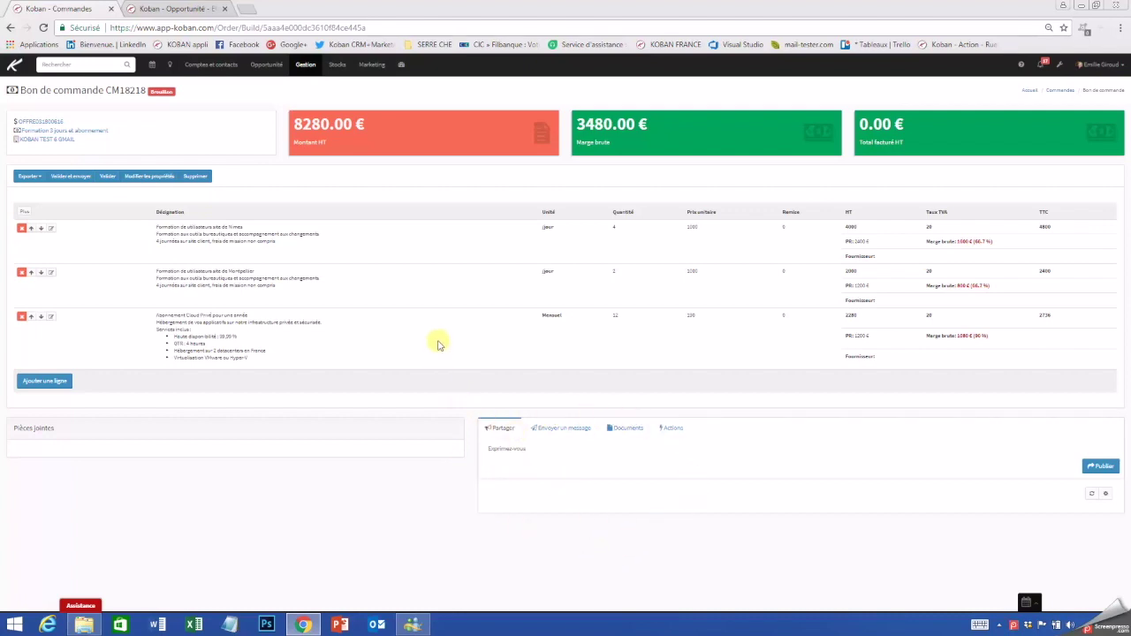
Step: Open the file chooser for adding a document to the purchase order, closing it without attaching a file
click(628, 429)
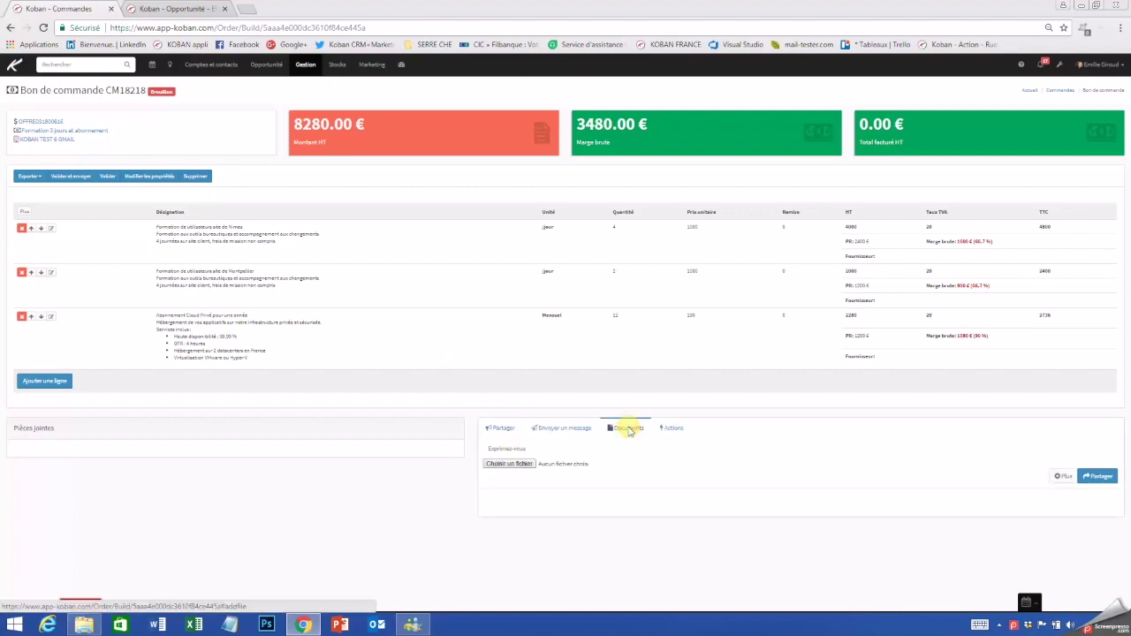
click(507, 466)
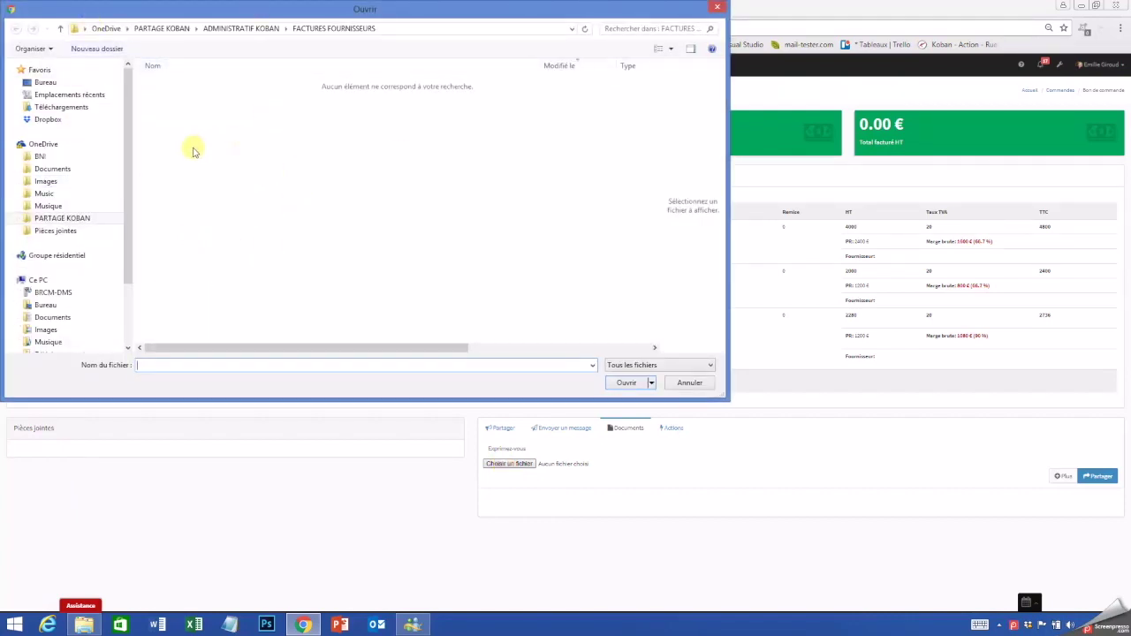
click(687, 383)
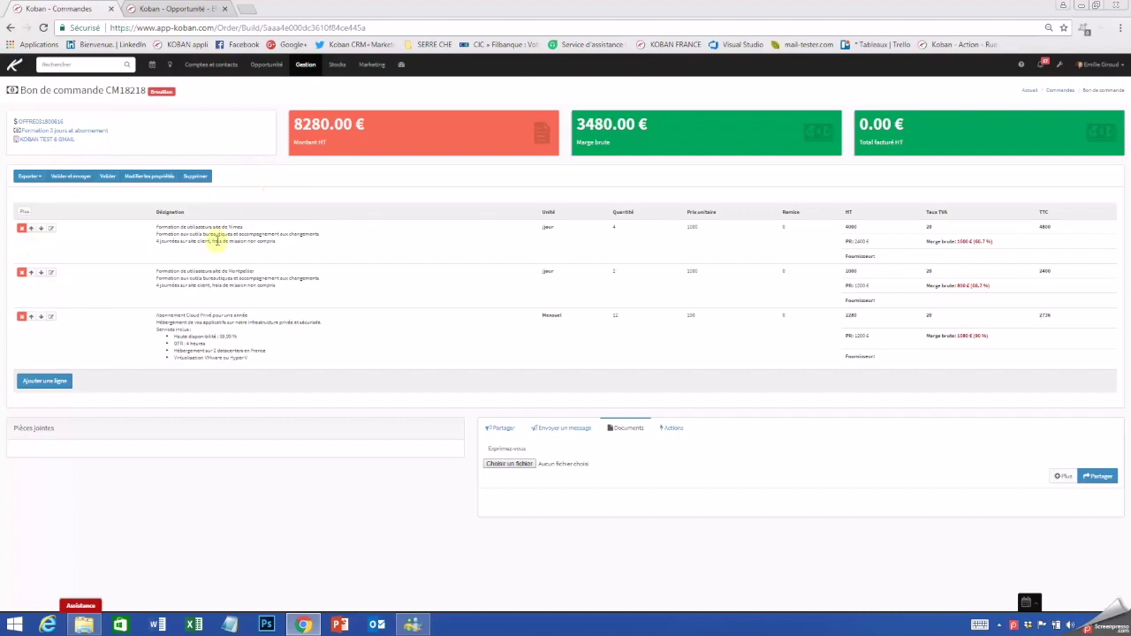
Step: Validate the purchase order and open the list of orders in progress in a separate browser tab
click(107, 178)
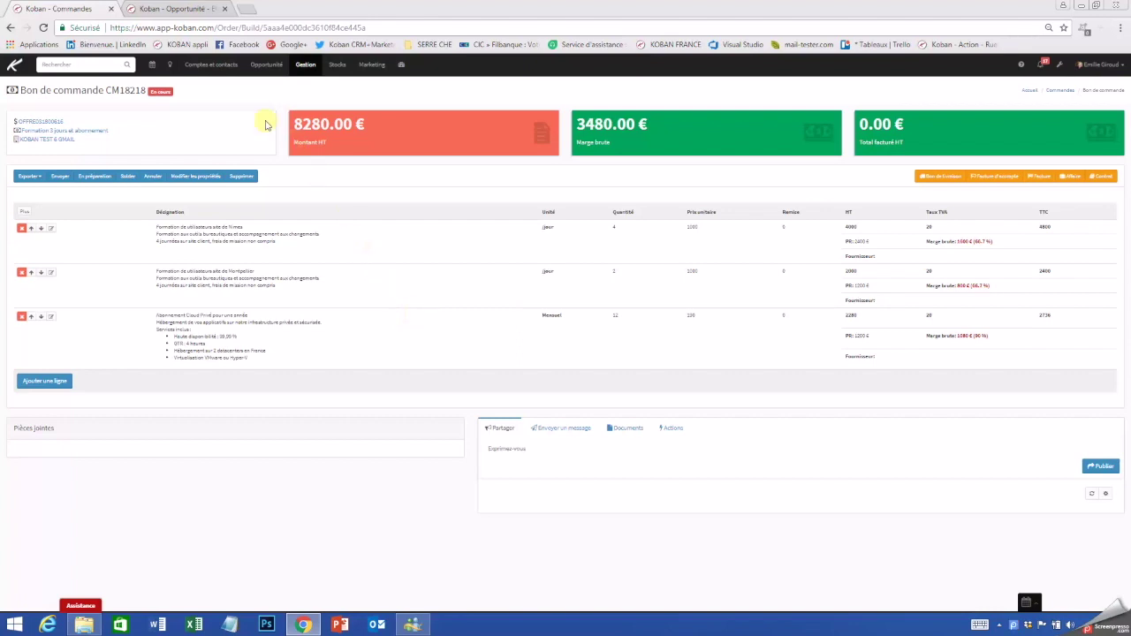
click(304, 67)
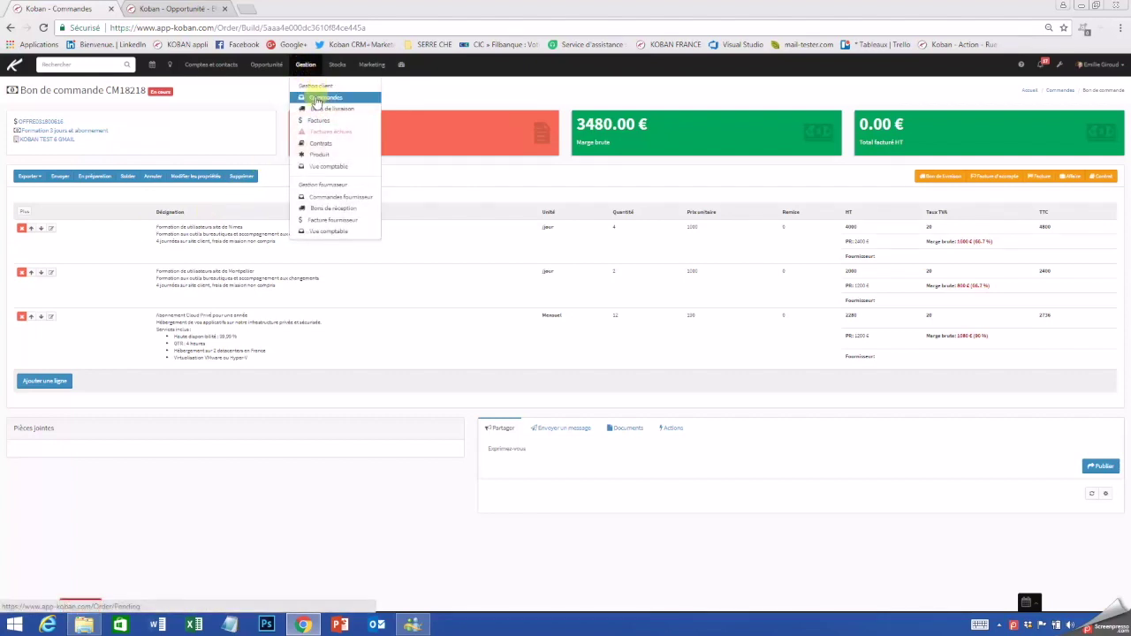
right_click(316, 101)
click(348, 106)
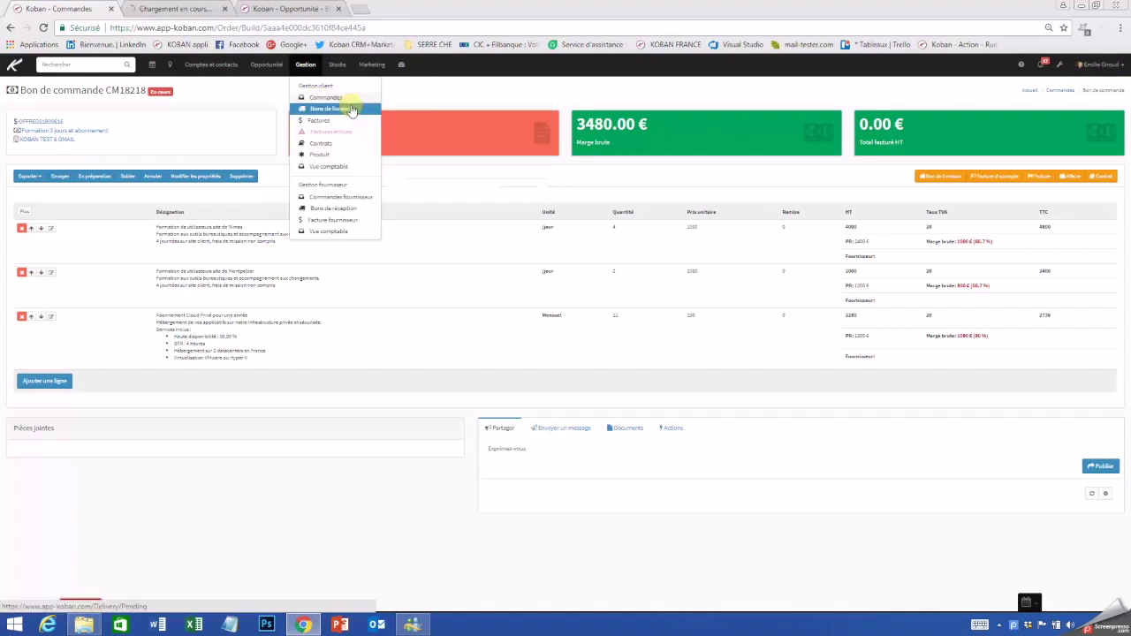
click(181, 9)
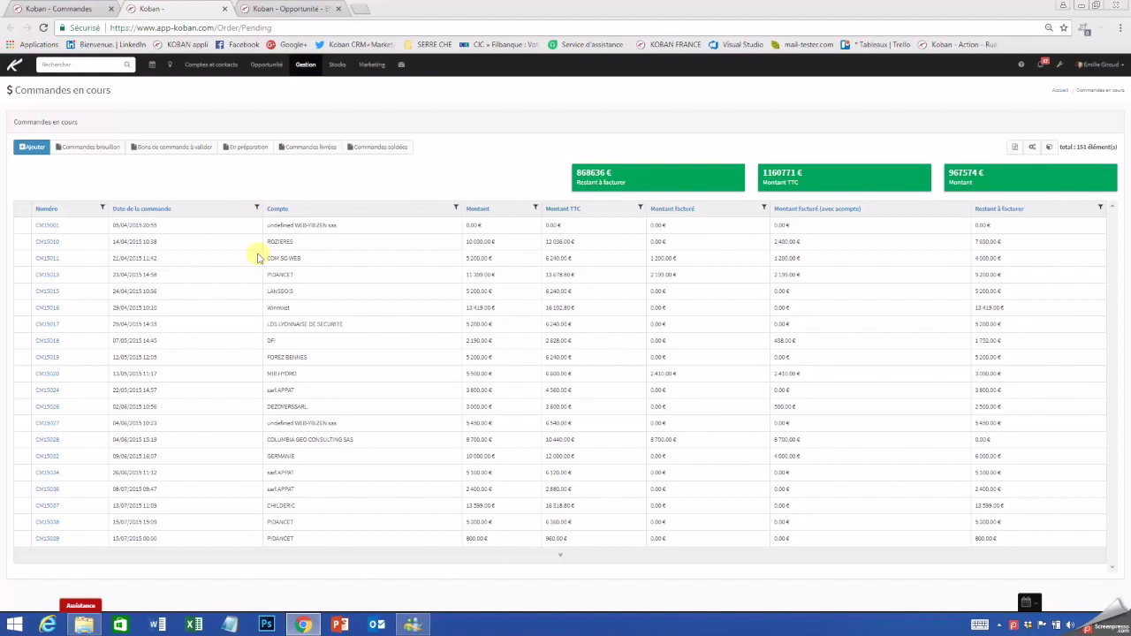
Step: Compare the purchase order with the orders list, view the draft orders and return to the orders in progress
click(78, 10)
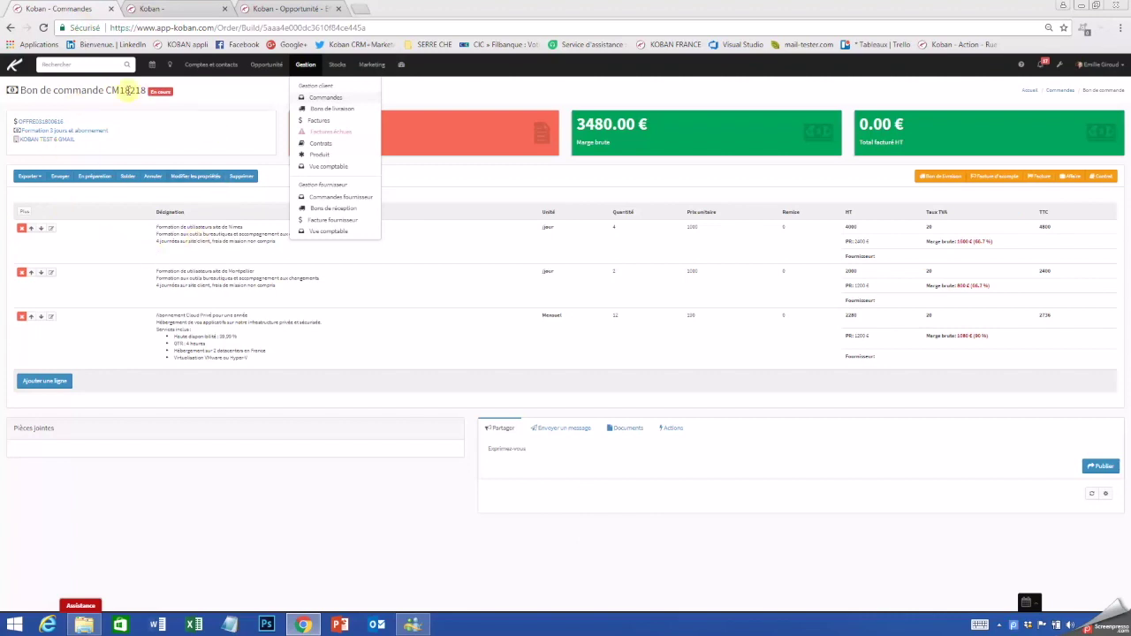
click(174, 9)
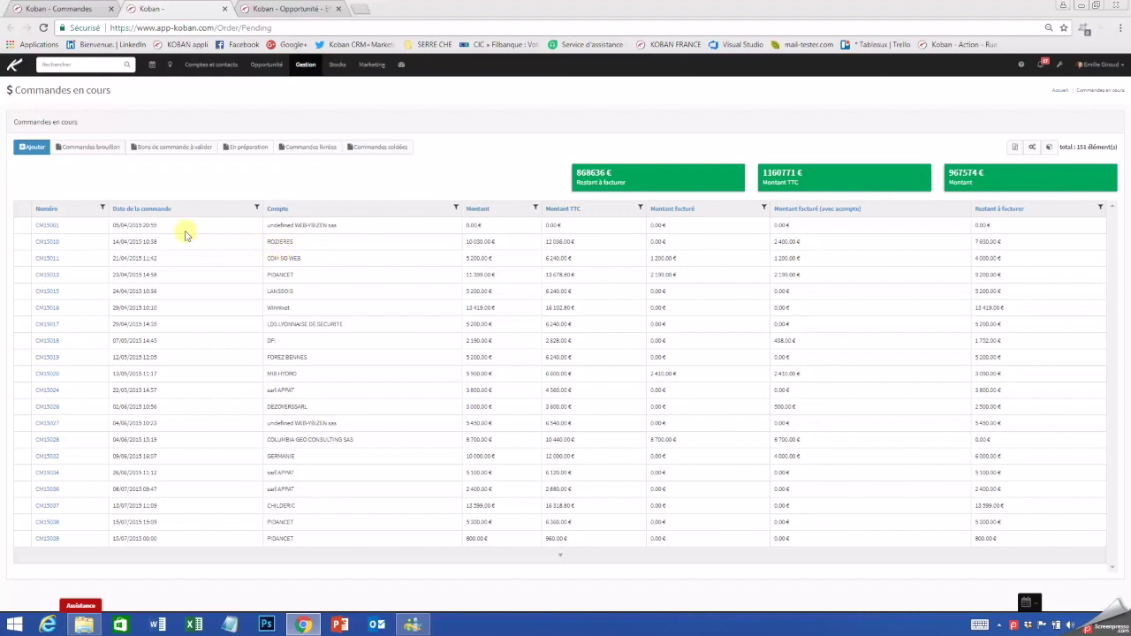
click(94, 147)
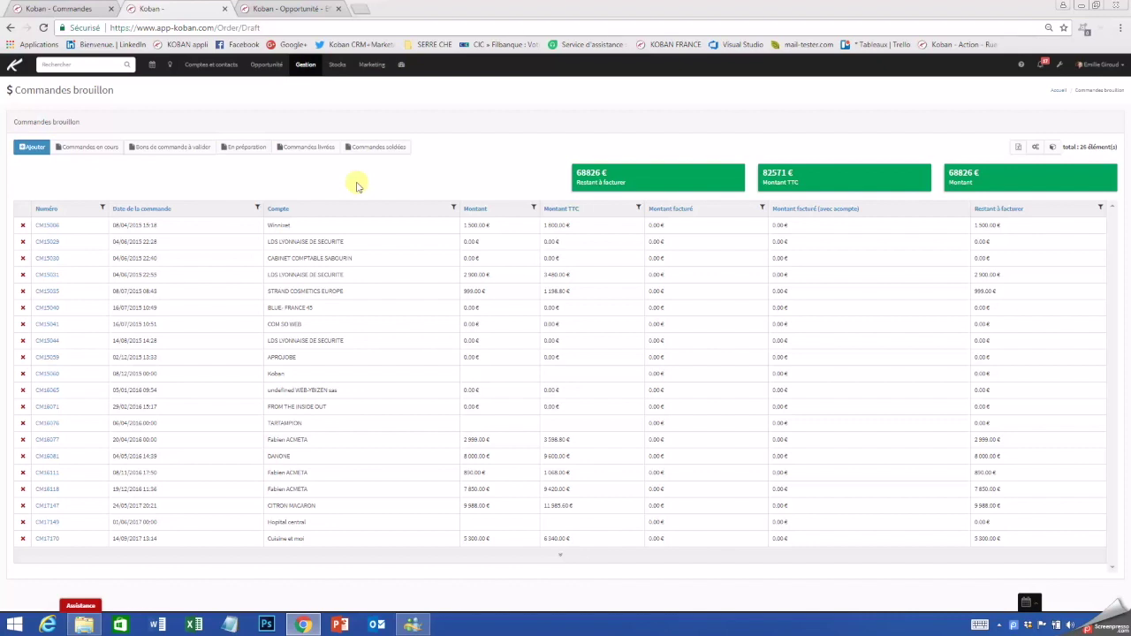
click(100, 150)
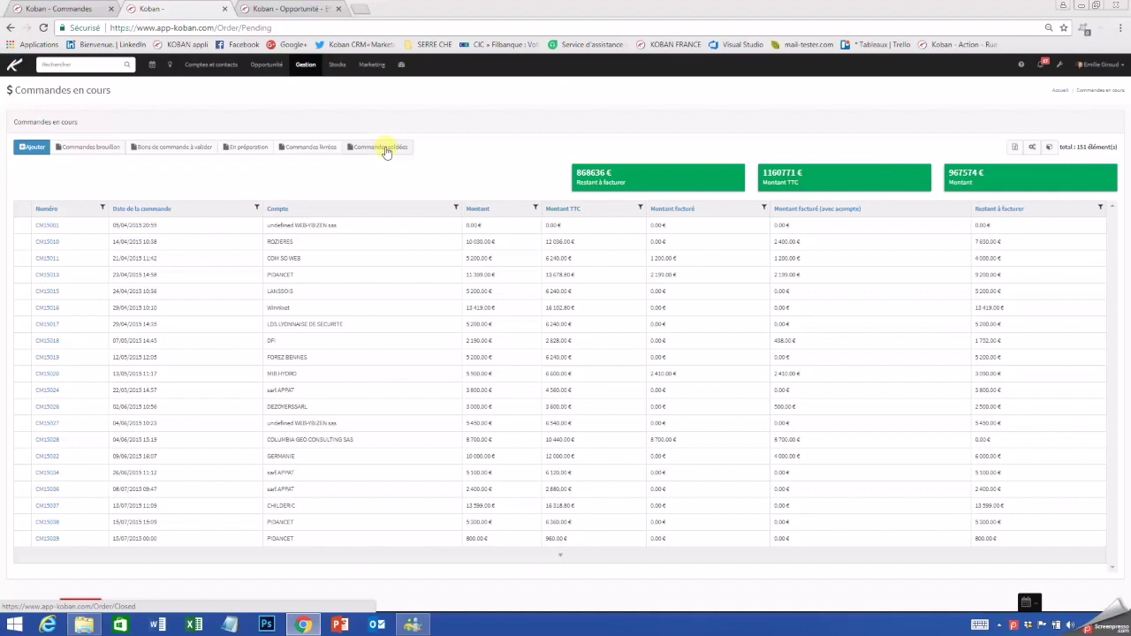
Step: Create an invoice from the purchase order and delete its Montpellier training and Cloud Privé subscription lines
click(62, 9)
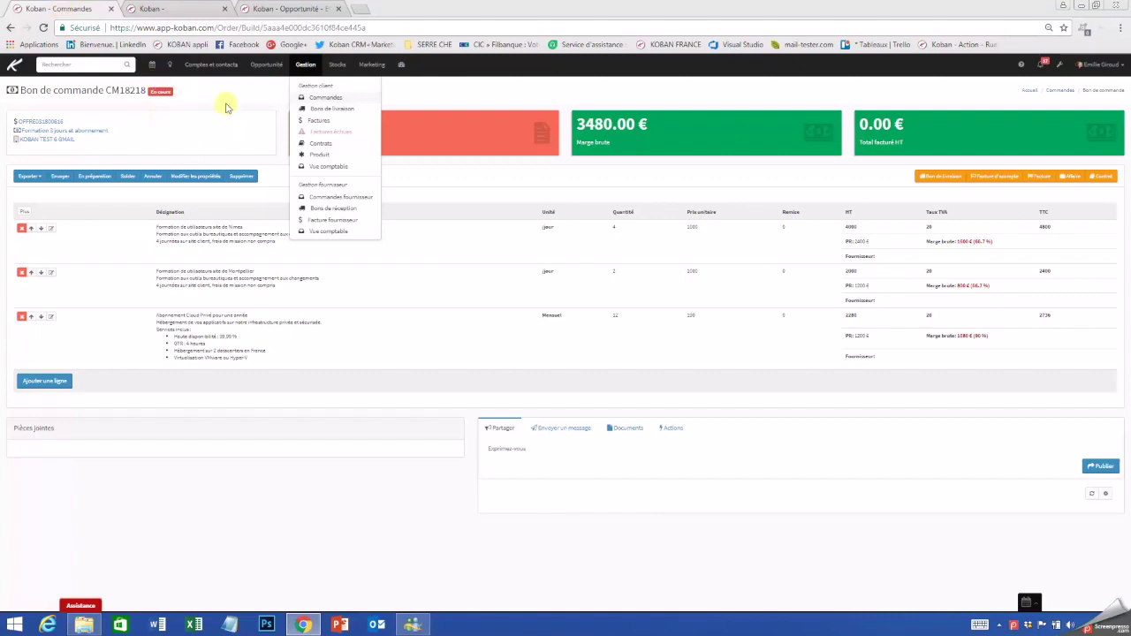
click(448, 198)
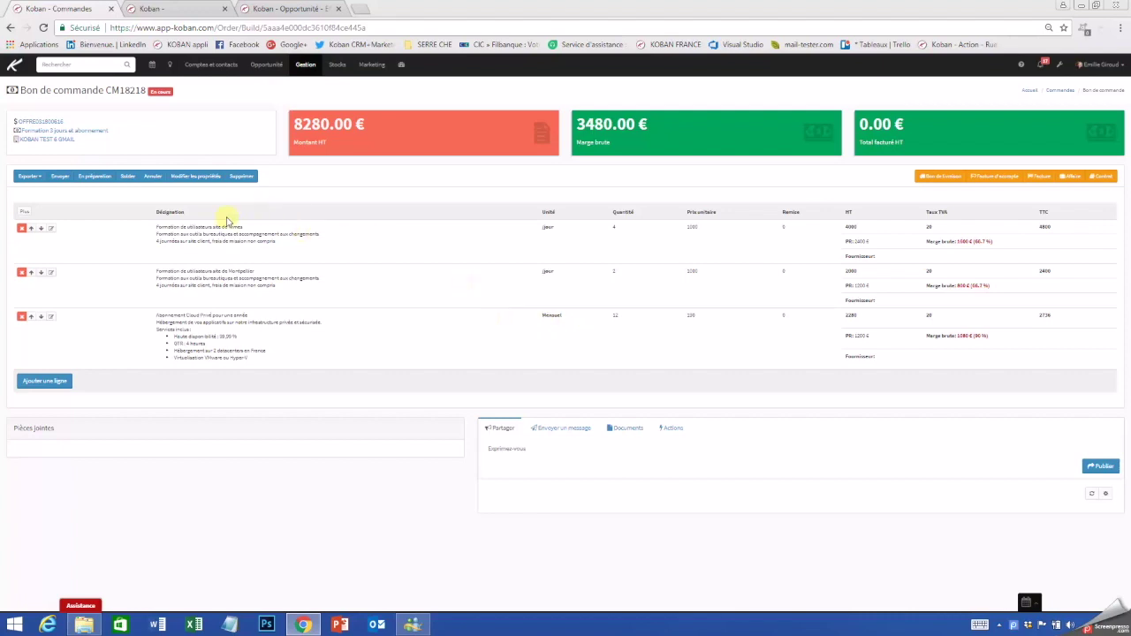
drag(211, 226, 249, 228)
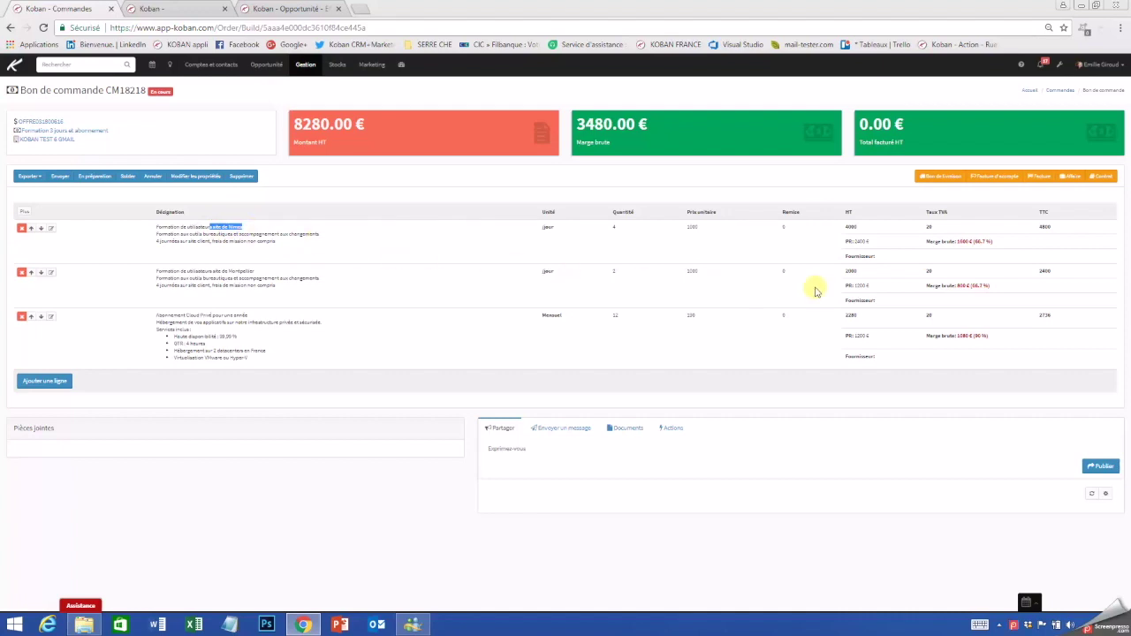
click(1040, 179)
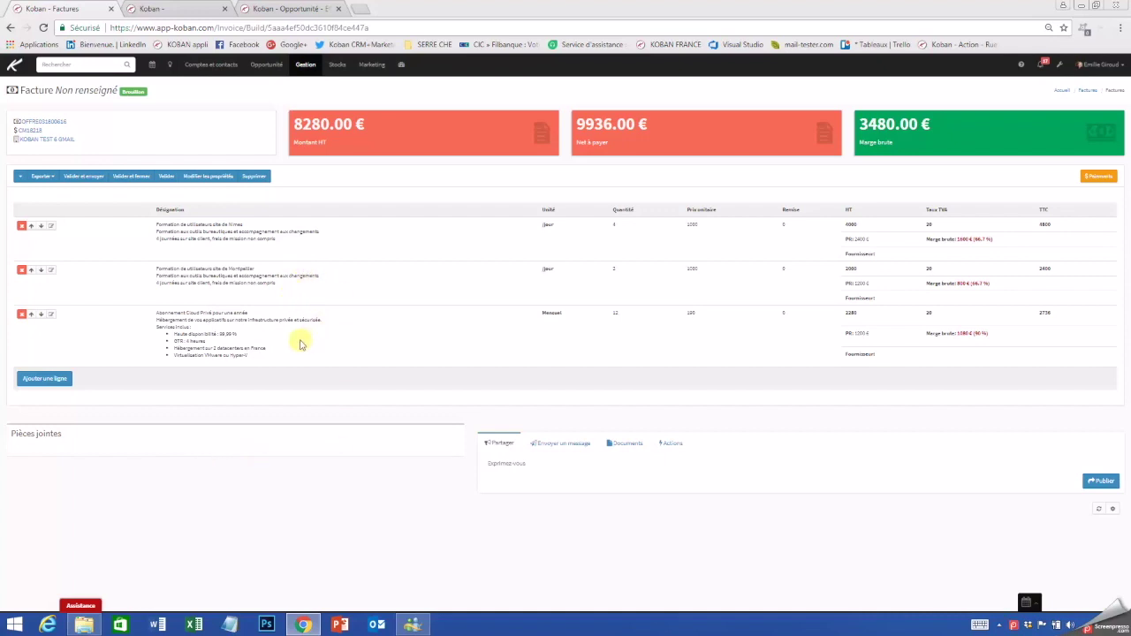
click(22, 270)
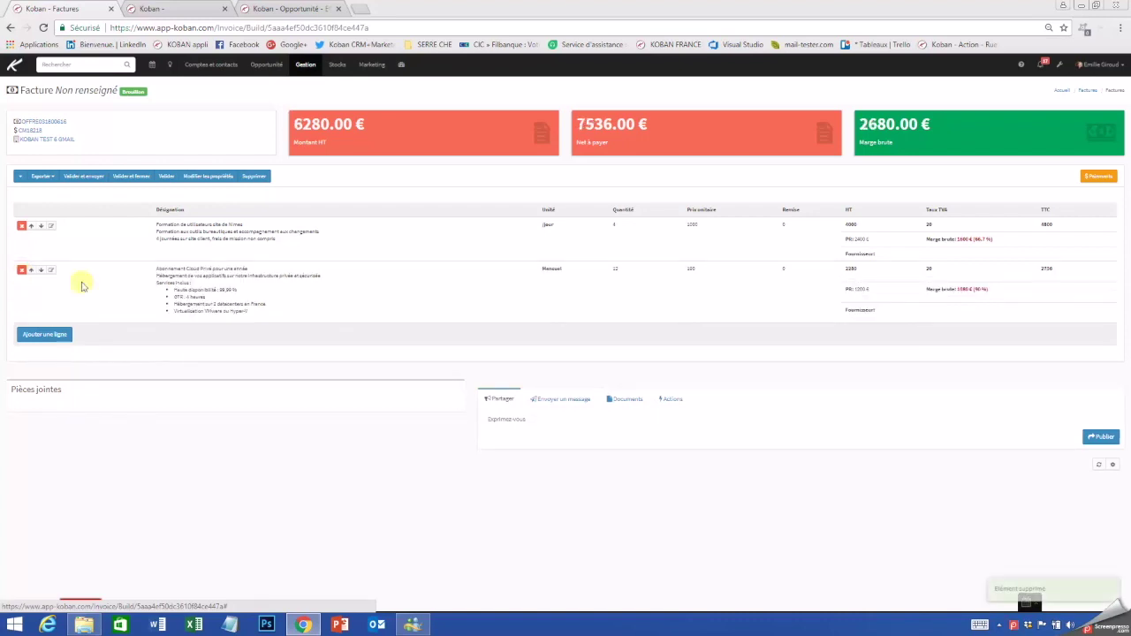
click(22, 273)
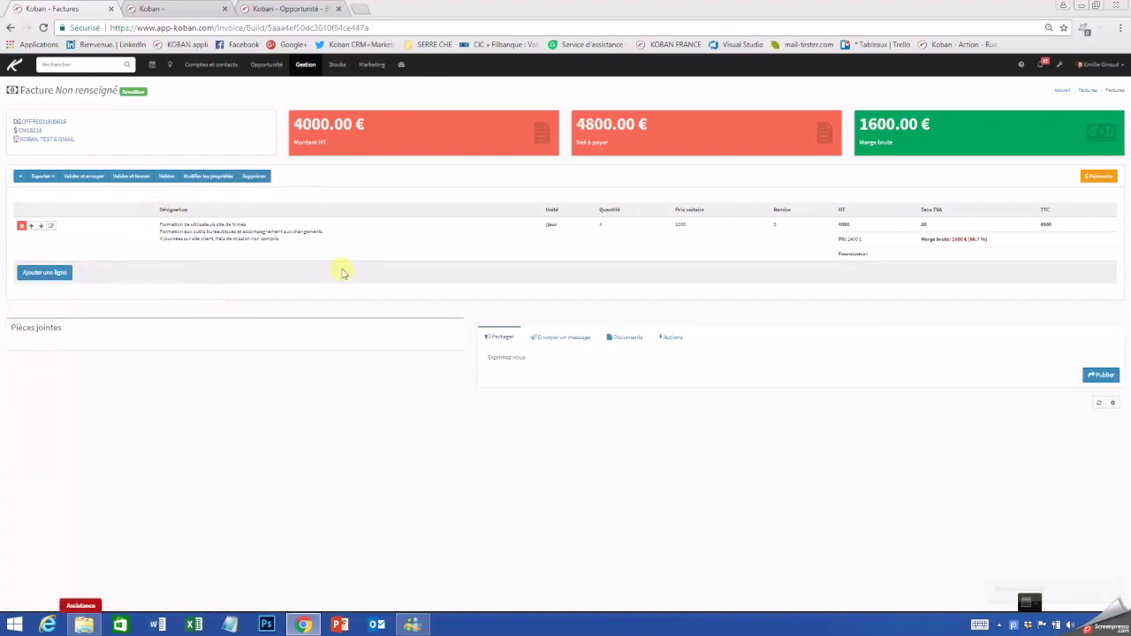
Step: Set the invoice's Mode d'échéance to 30 jours fin de mois in its properties and check the due date
click(211, 177)
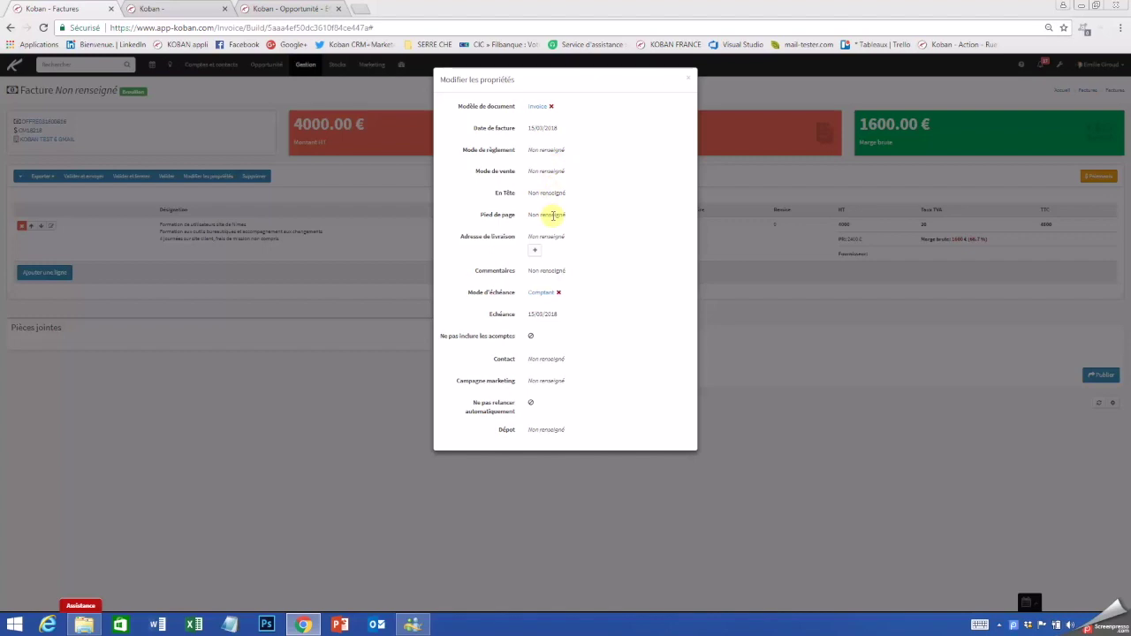
click(559, 292)
click(548, 293)
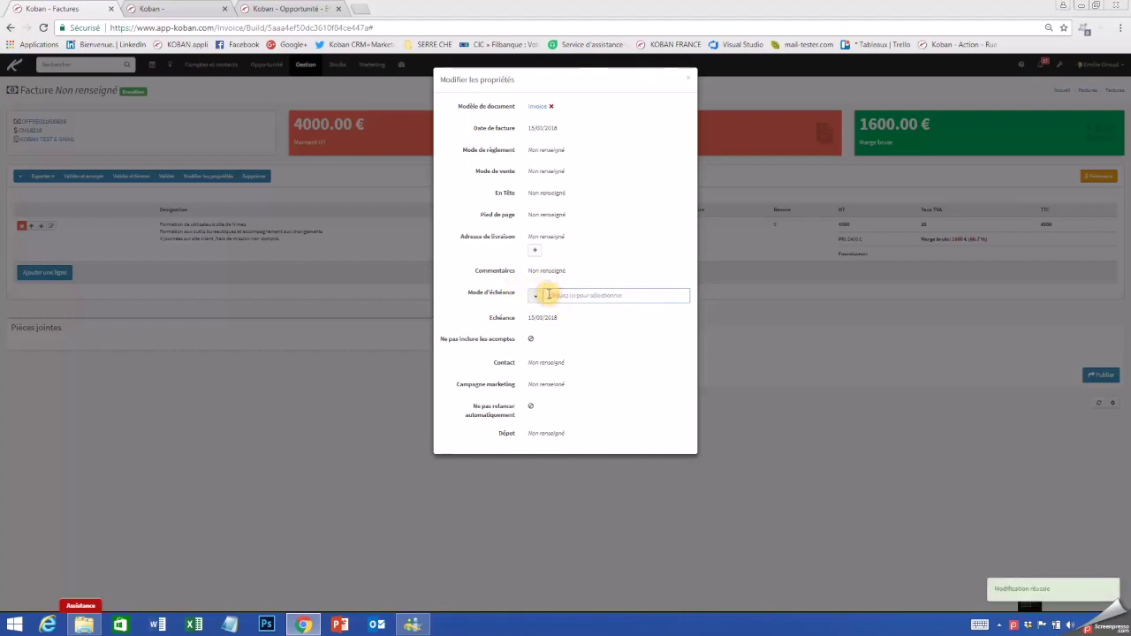
click(568, 312)
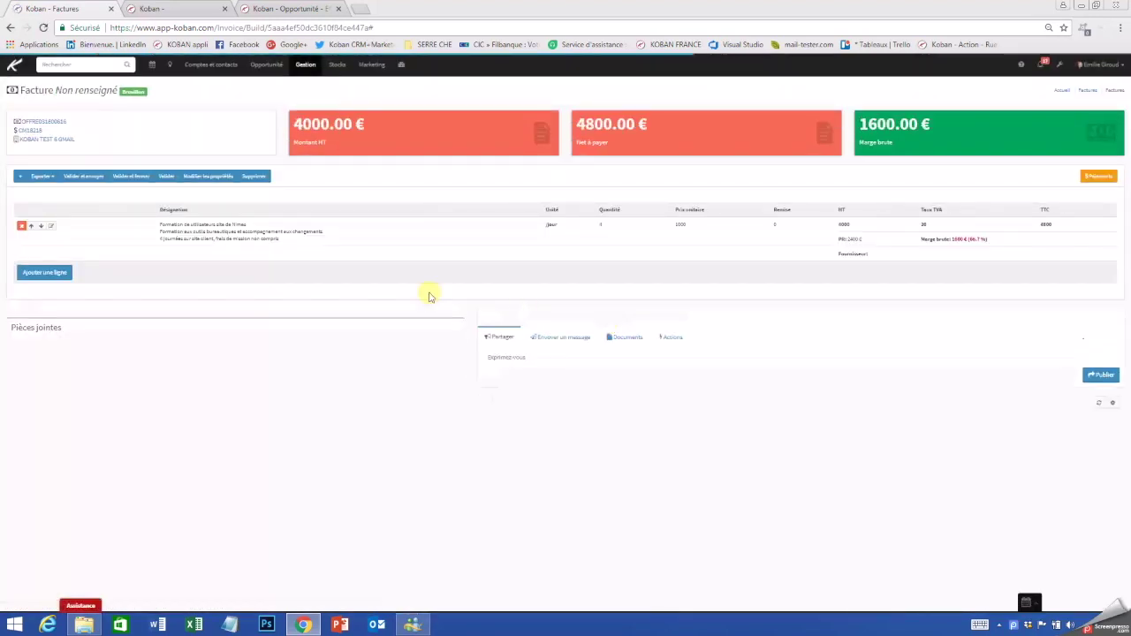
click(197, 177)
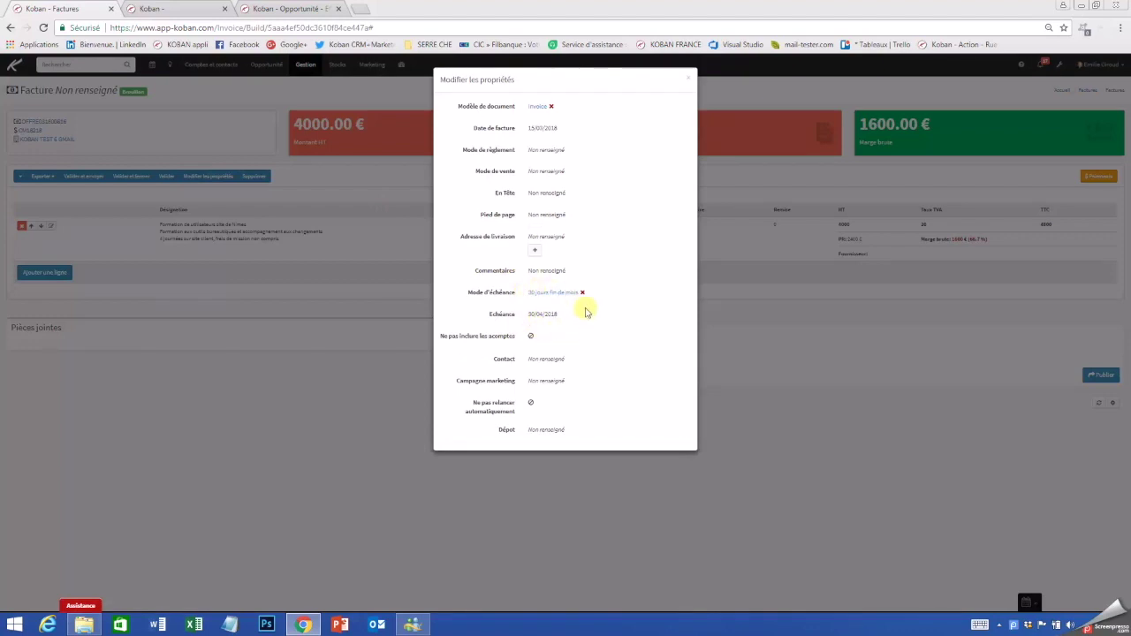
click(688, 78)
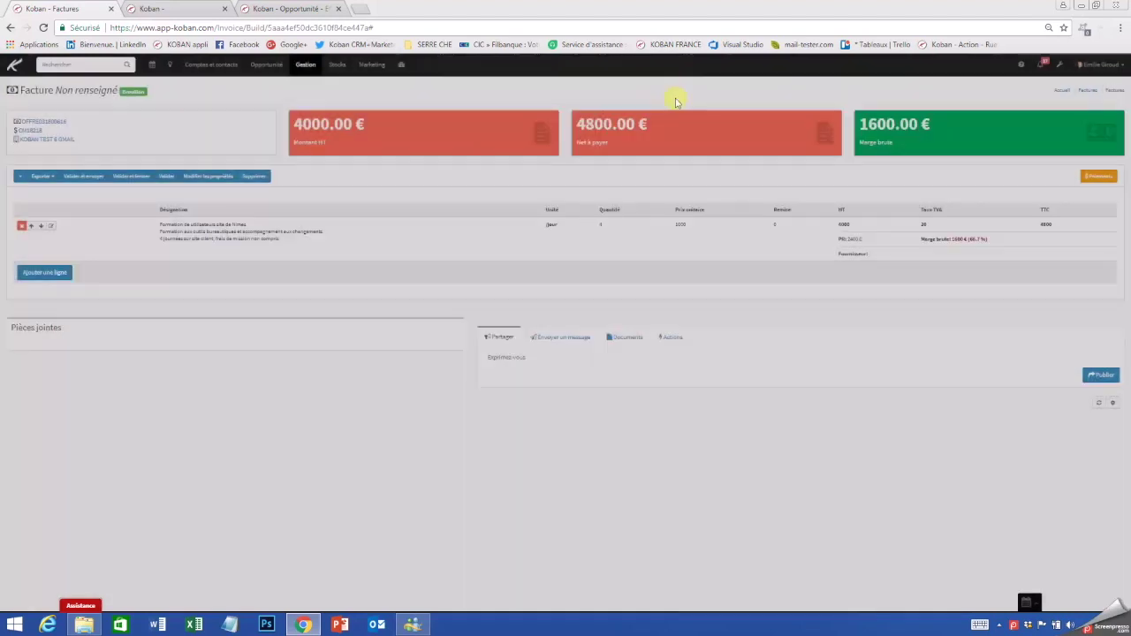
Step: Validate the invoice and open its number for editing, leaving the field without entering a value
click(170, 176)
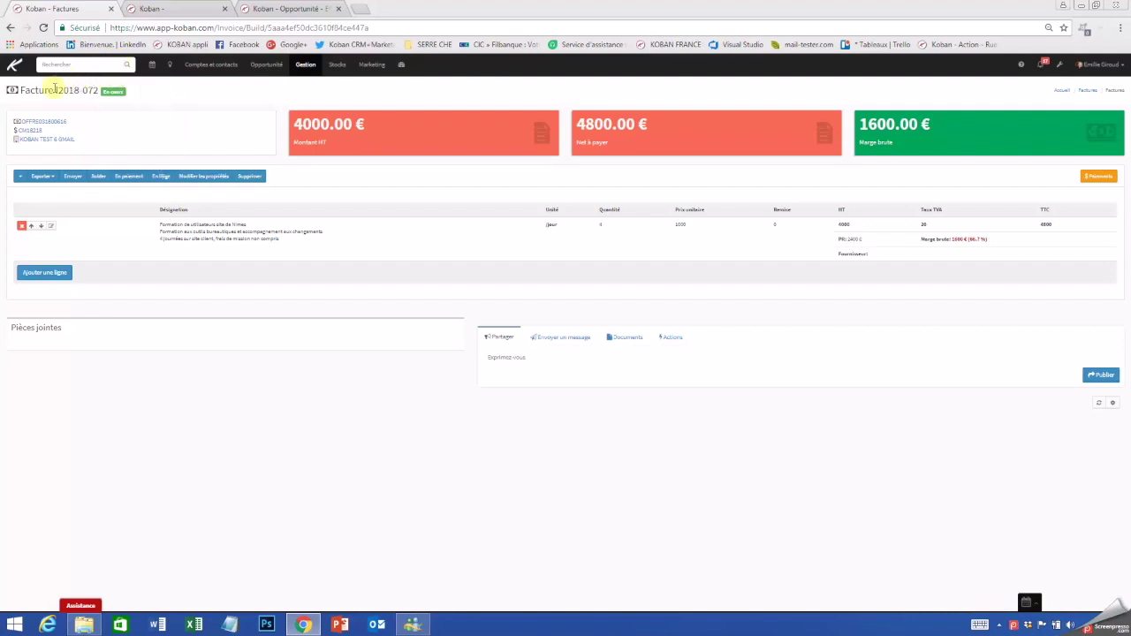
drag(57, 92, 97, 97)
click(97, 95)
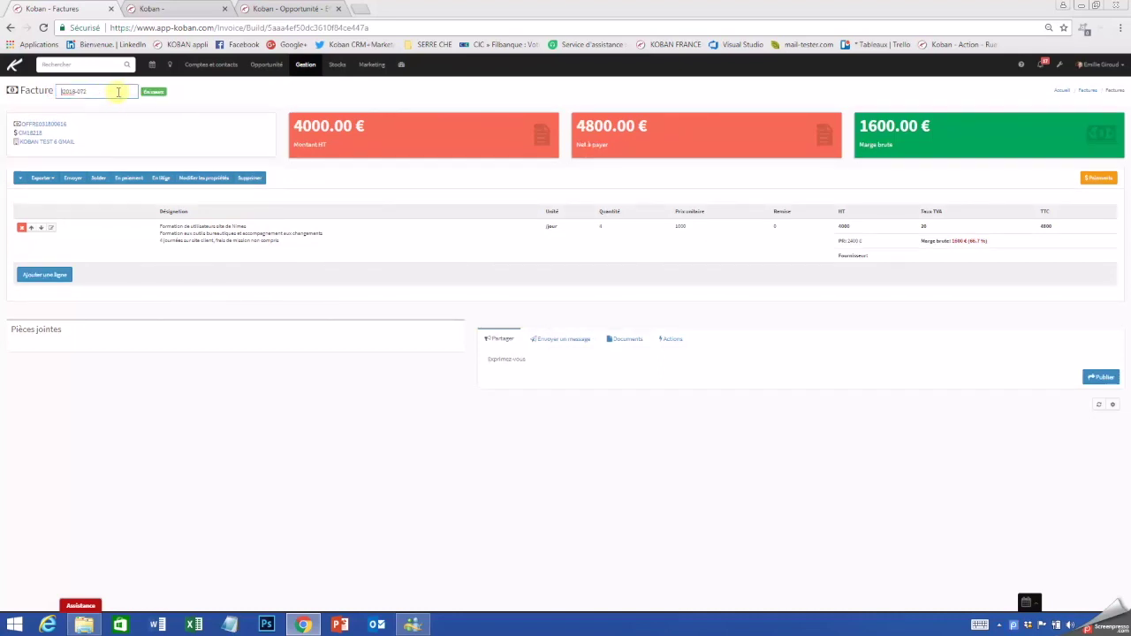
click(207, 106)
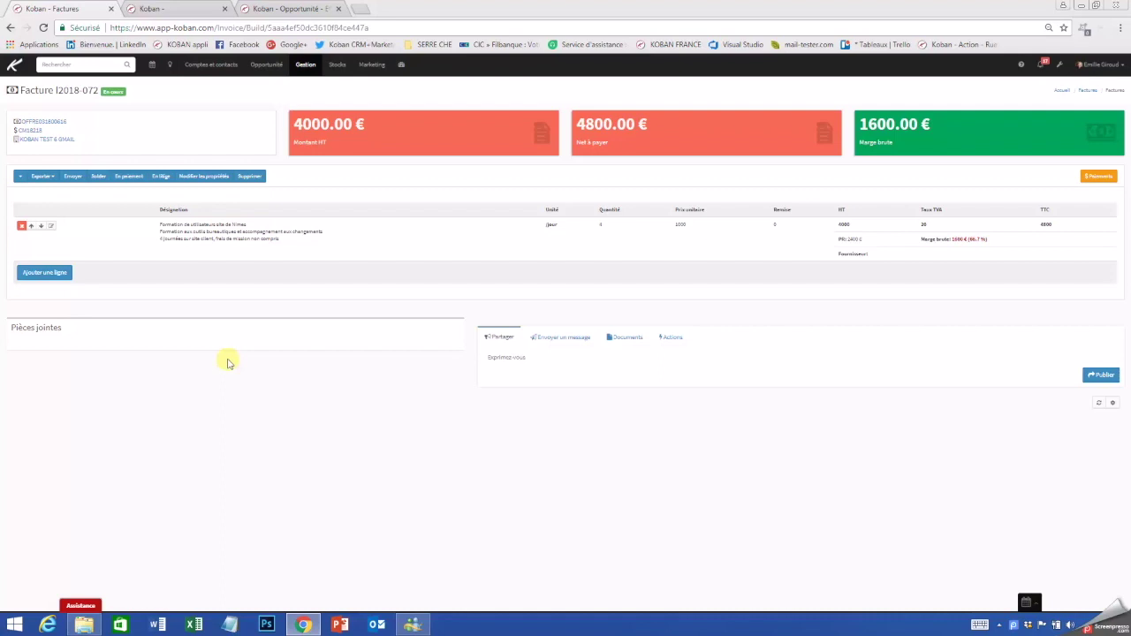
Step: Open the KOBAN TEST 6 GMAIL account from the invoice and view the list of its invoices
click(50, 144)
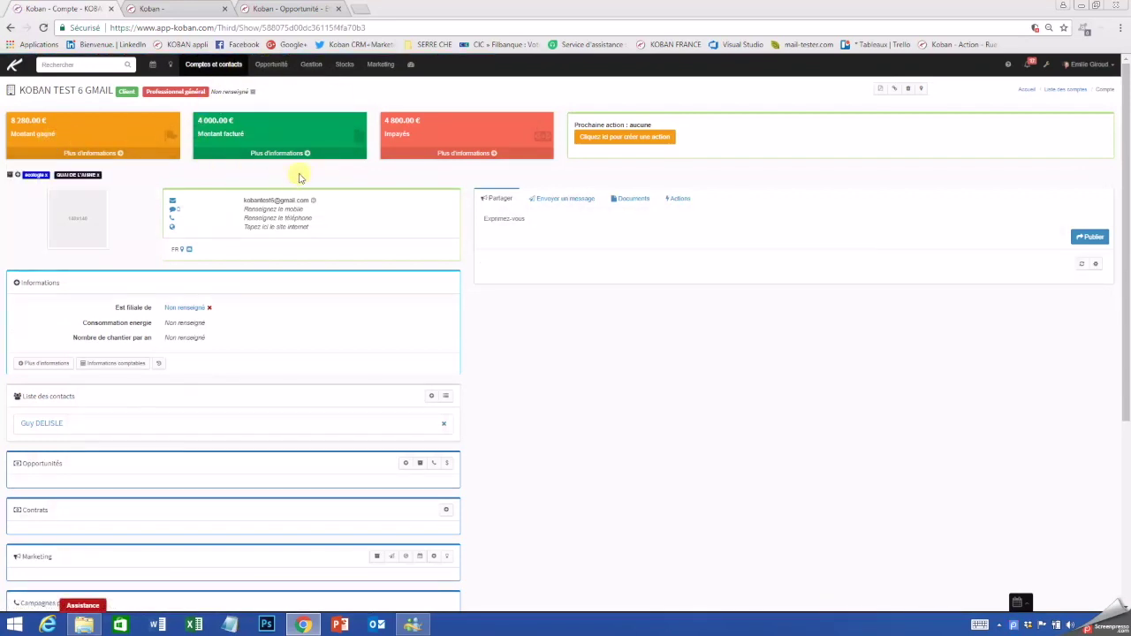
click(275, 155)
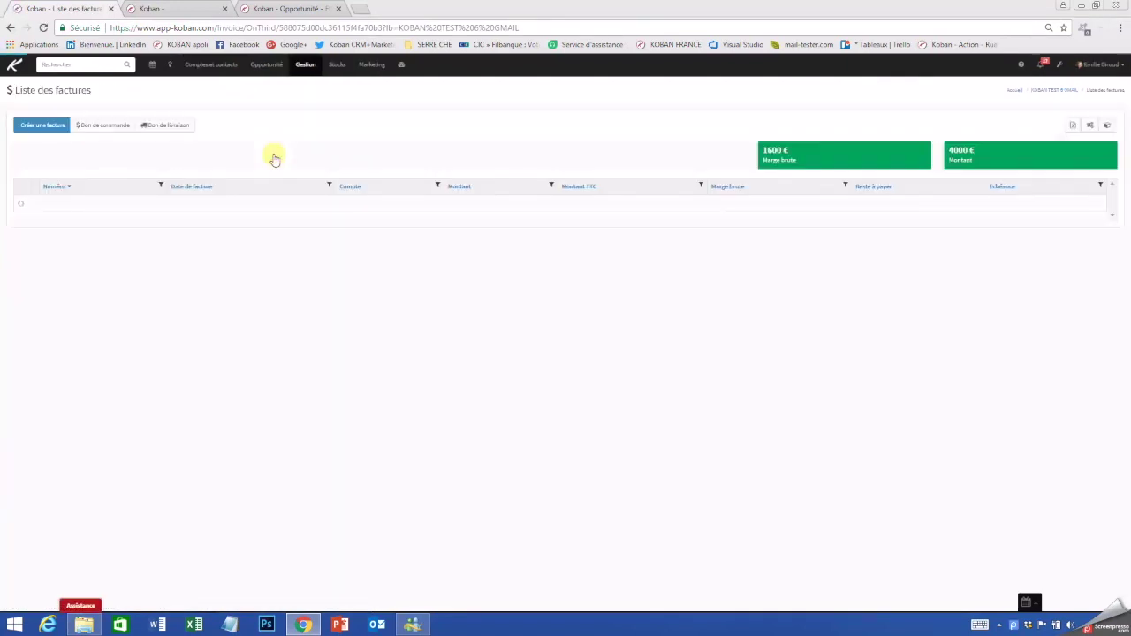
Step: Open the orders in progress and filter them by the account KOBAN TEST 6 GMAIL
click(306, 67)
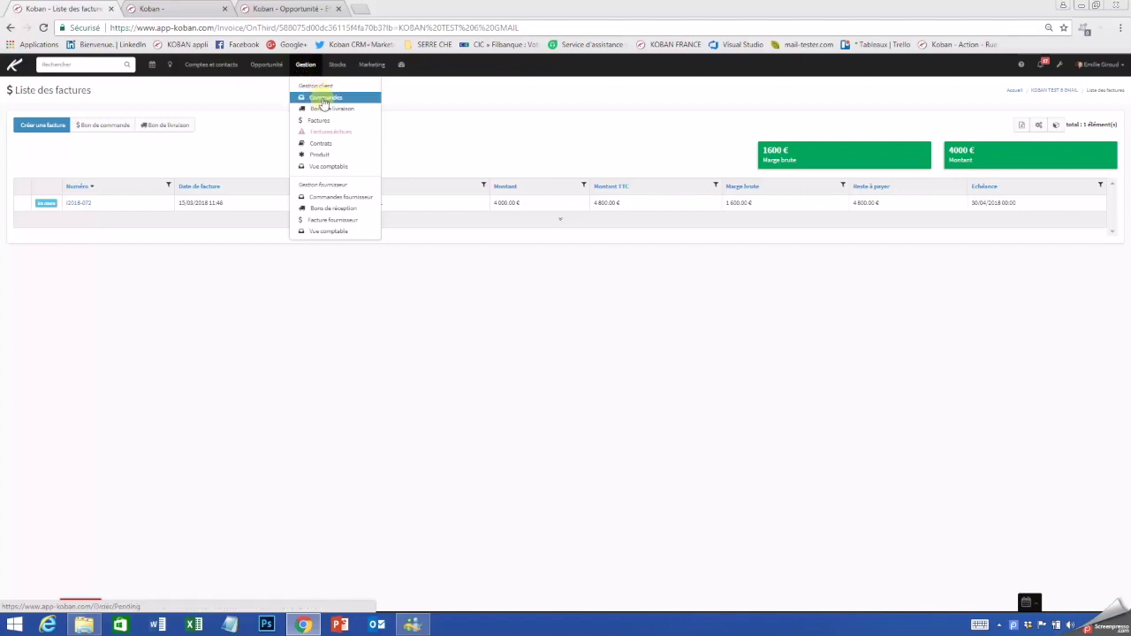
click(323, 99)
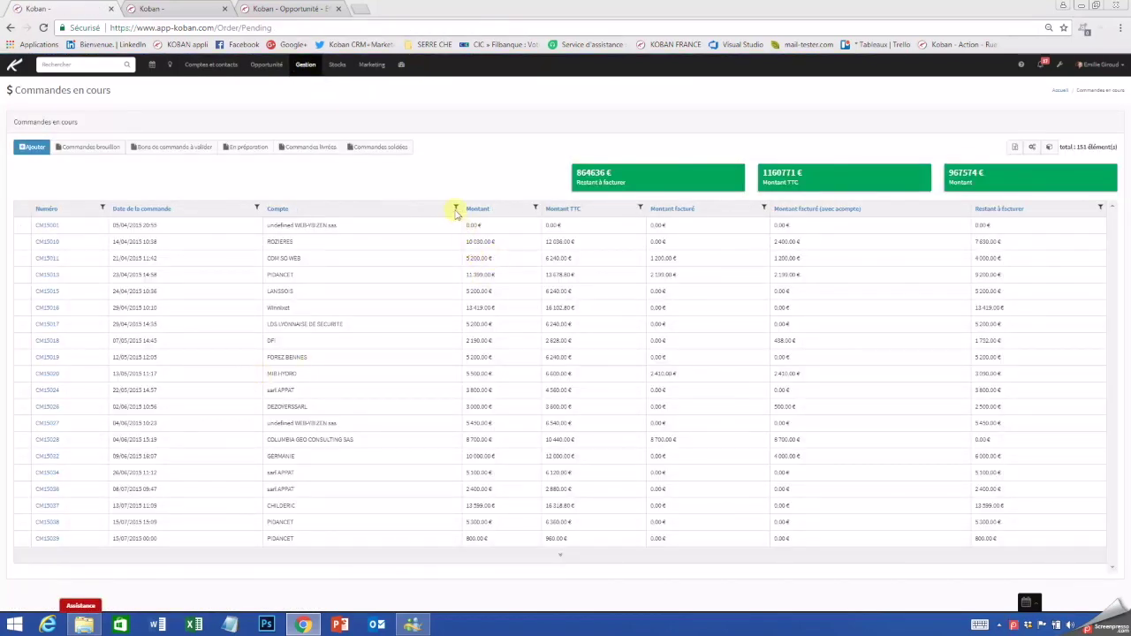
click(456, 210)
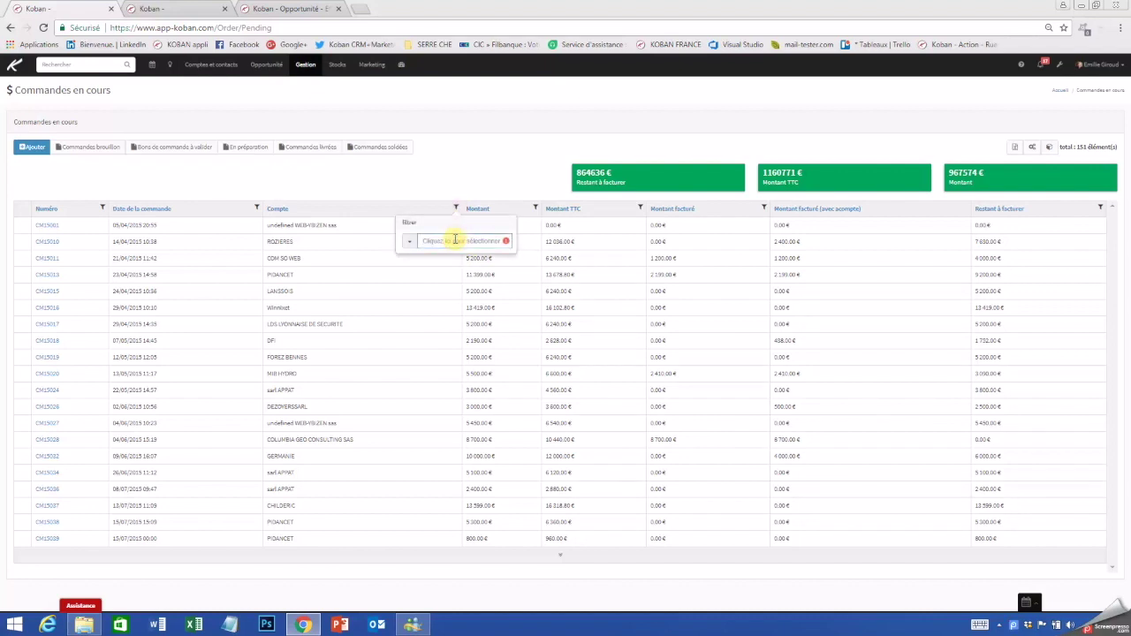
text(koban test)
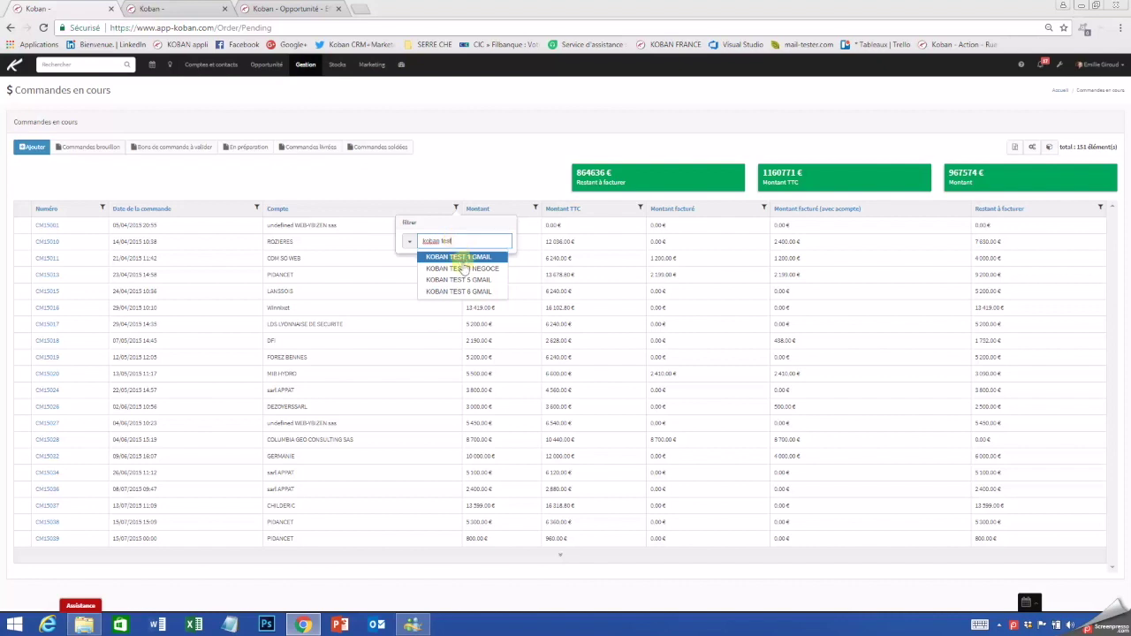
click(459, 291)
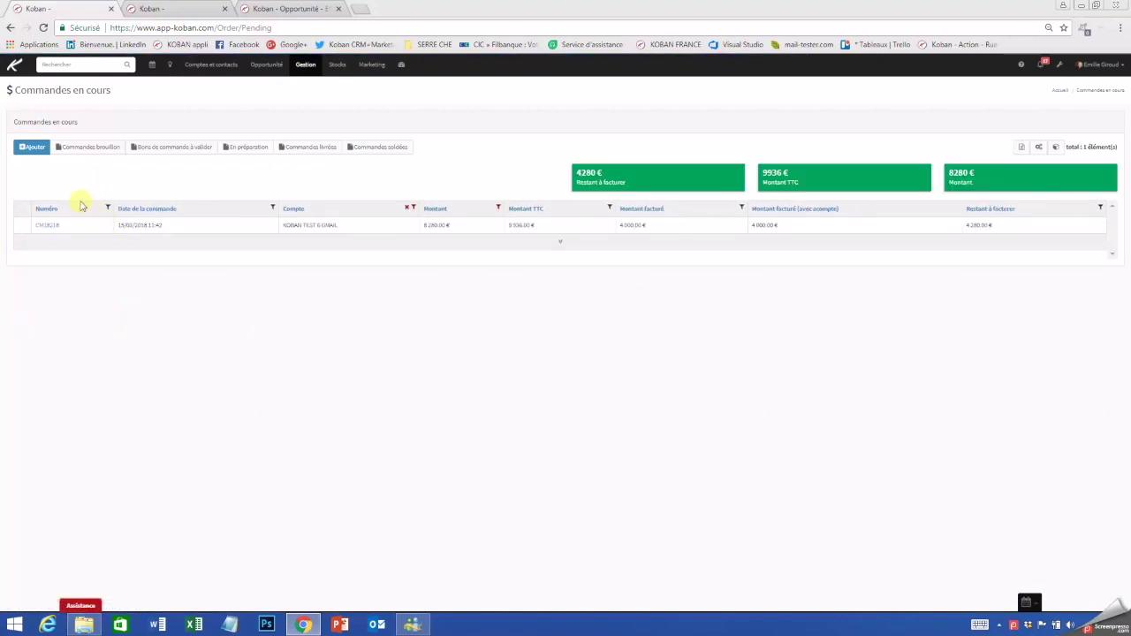
Step: Open the filtered purchase order, list the invoices issued on it and open the training invoice
click(41, 226)
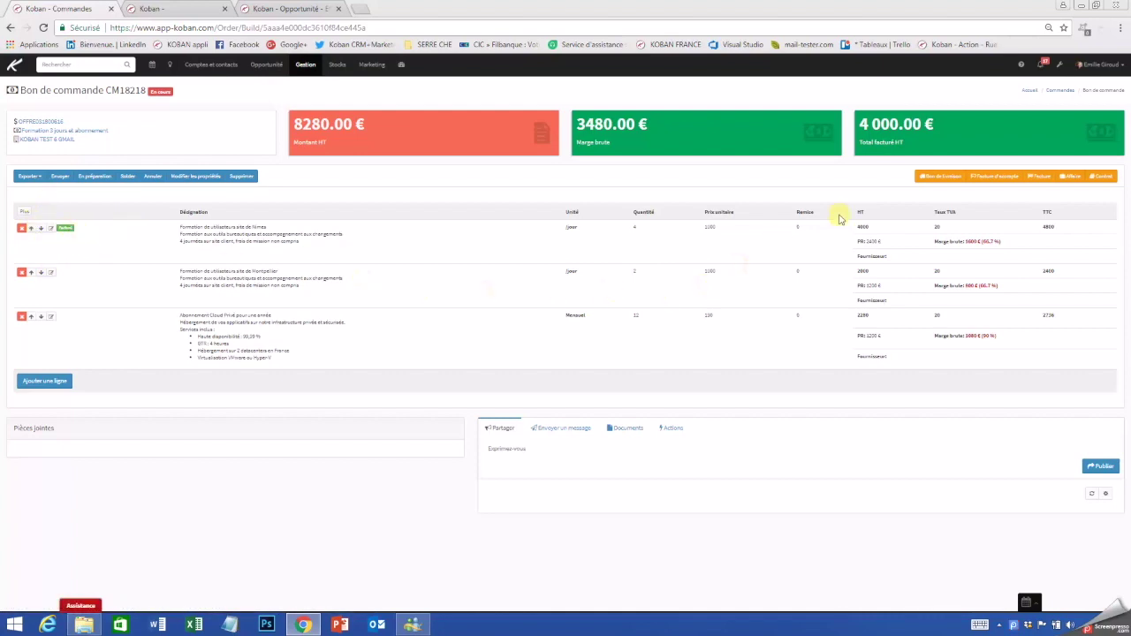
click(897, 143)
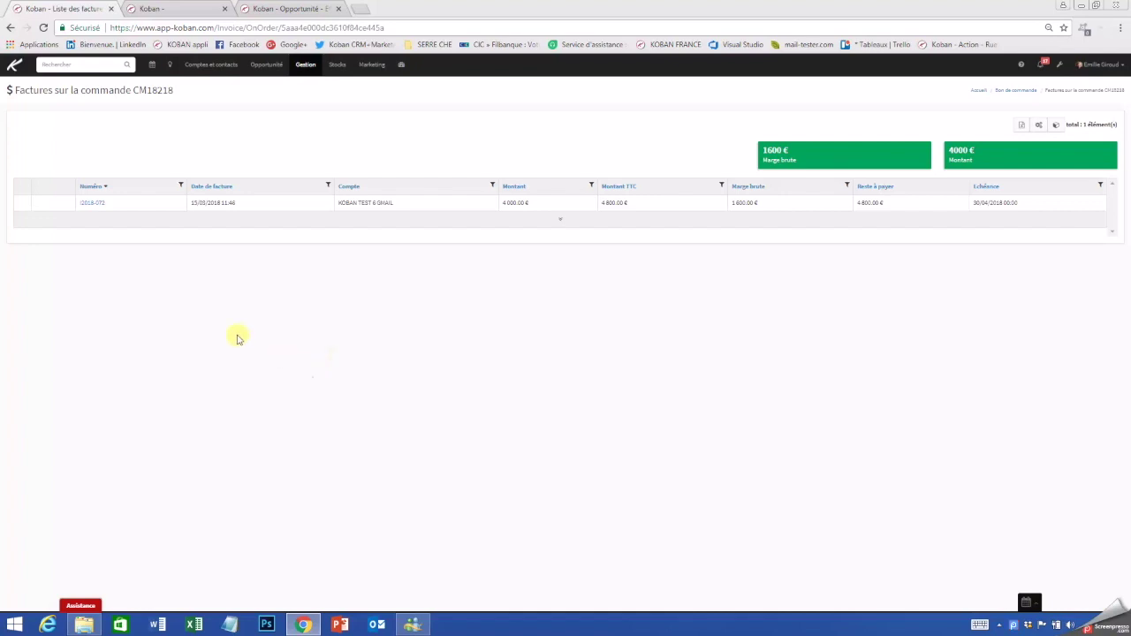
click(88, 205)
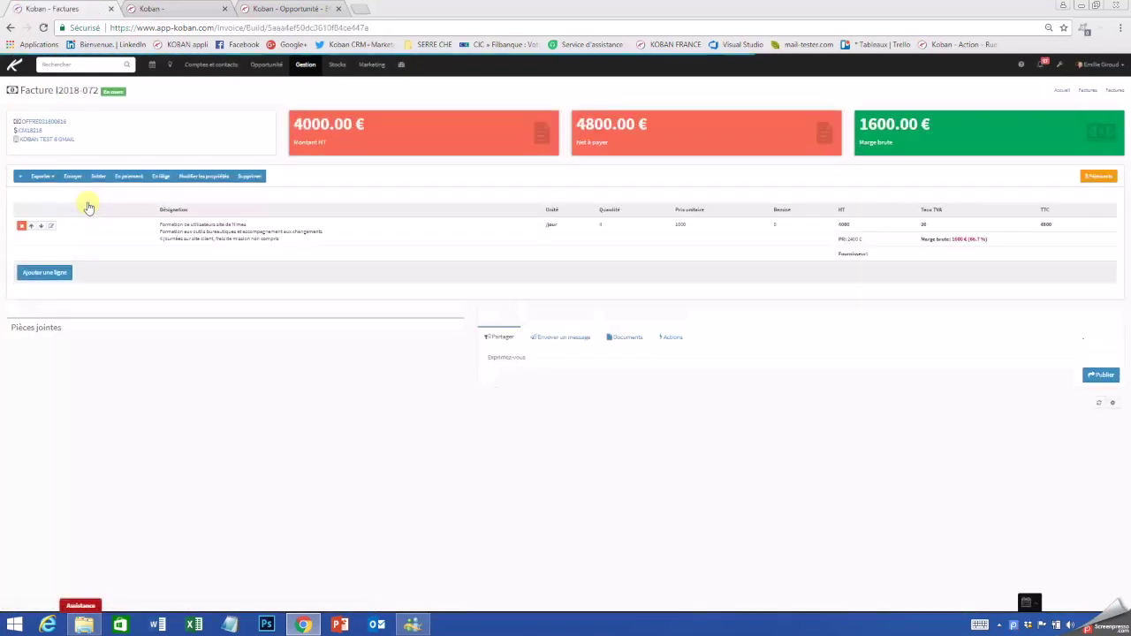
Step: View the list of overdue customer invoices and return to the training invoice
click(306, 67)
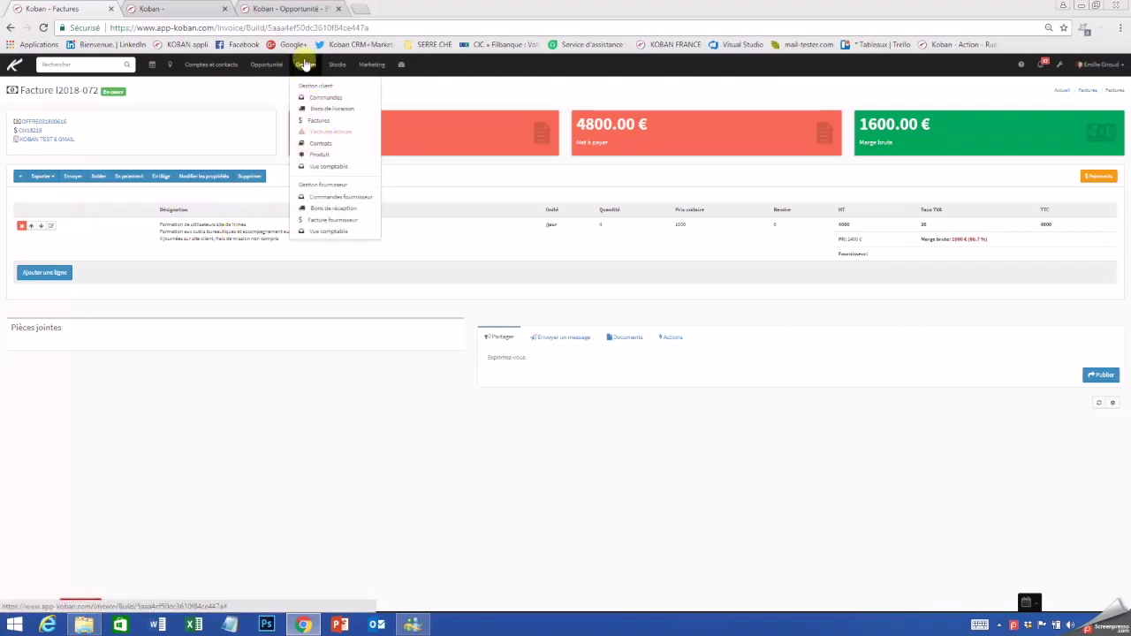
click(424, 102)
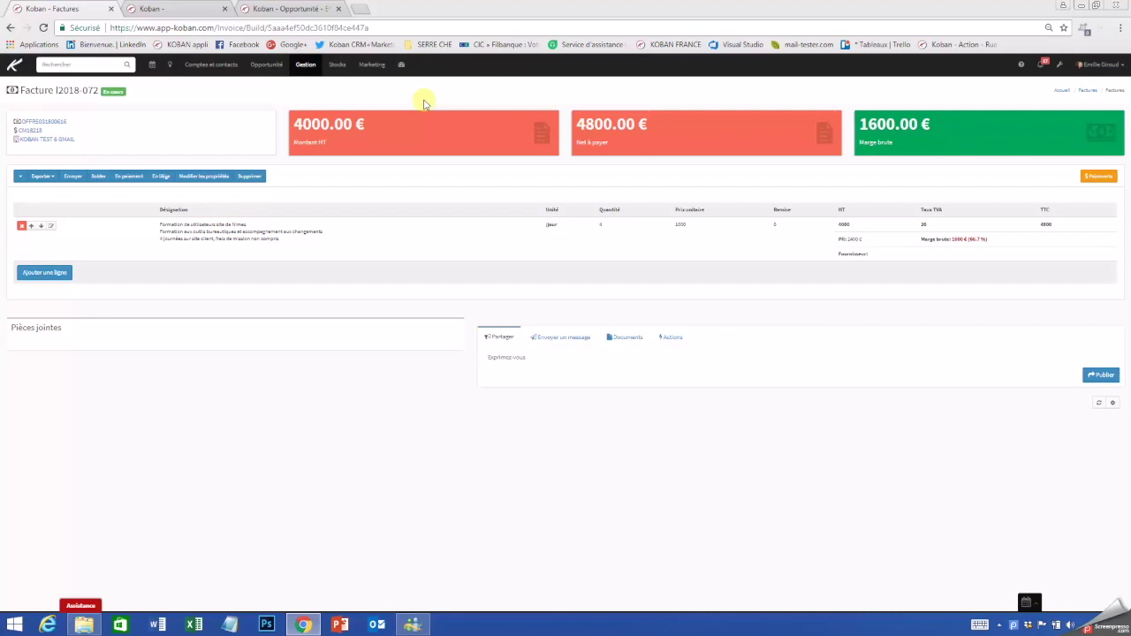
click(306, 67)
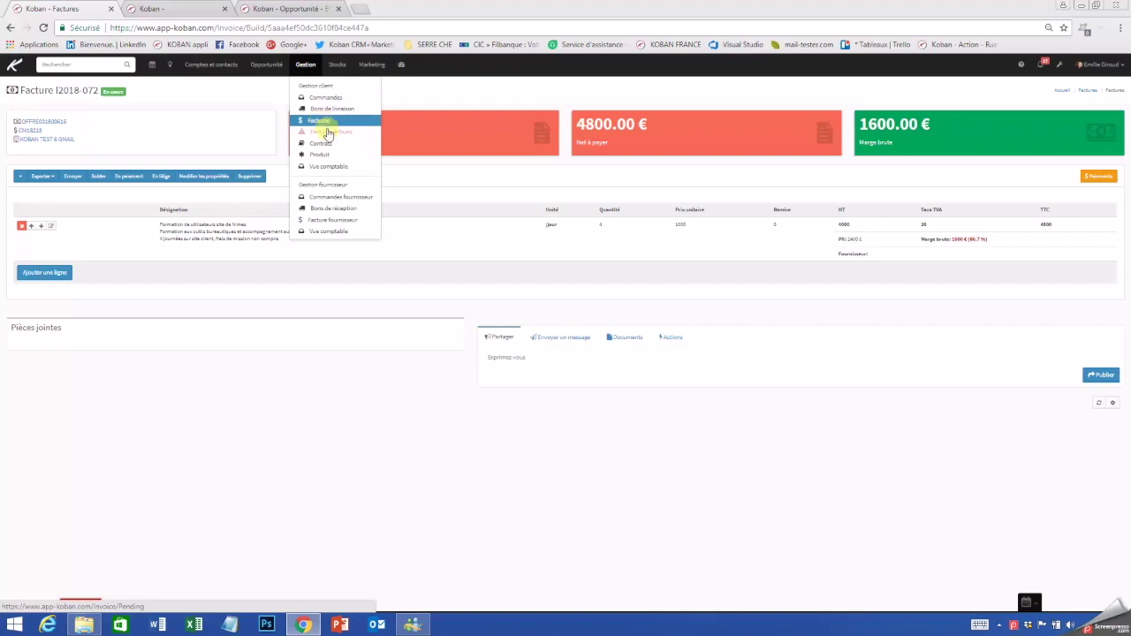
click(325, 132)
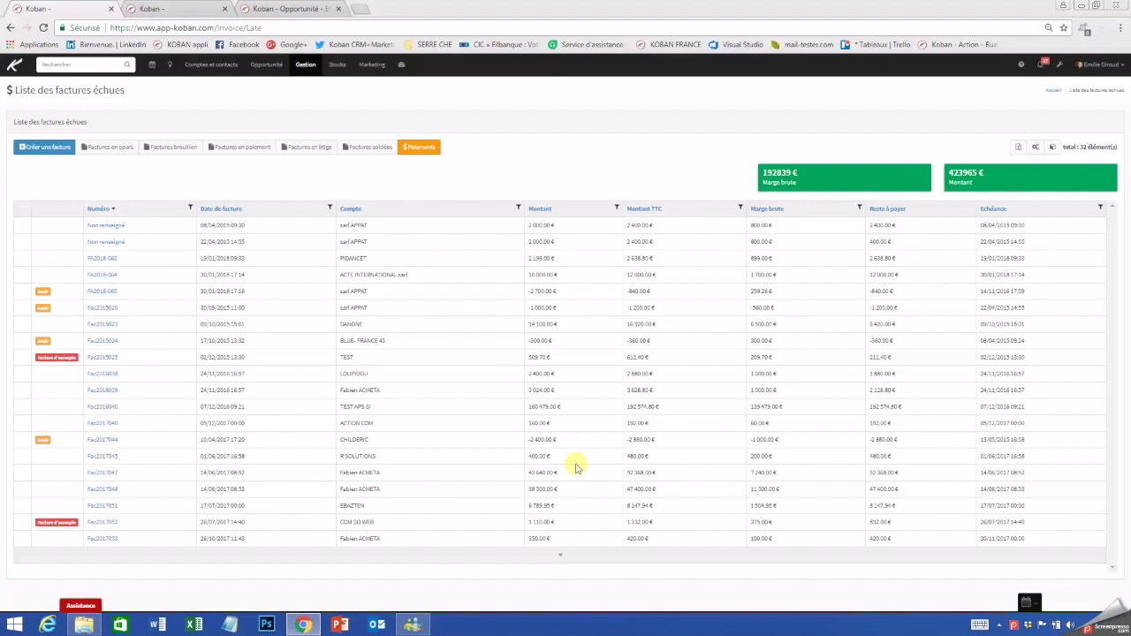
click(12, 29)
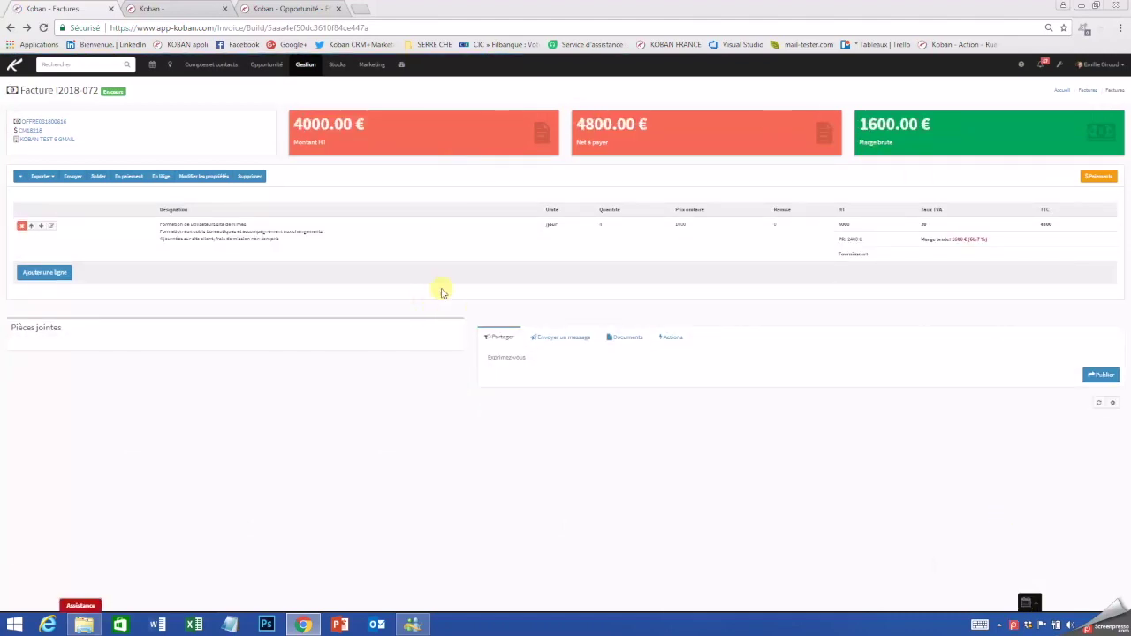
Step: Record a payment of 4800,00 € on the training invoice with Virement as the payment method
click(1099, 178)
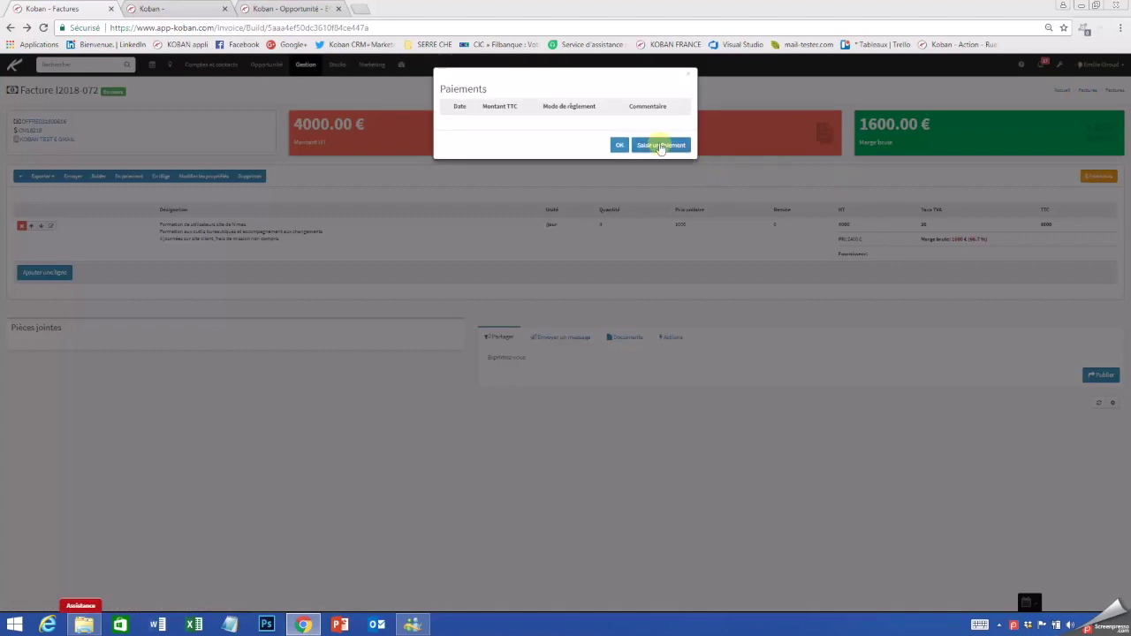
click(660, 145)
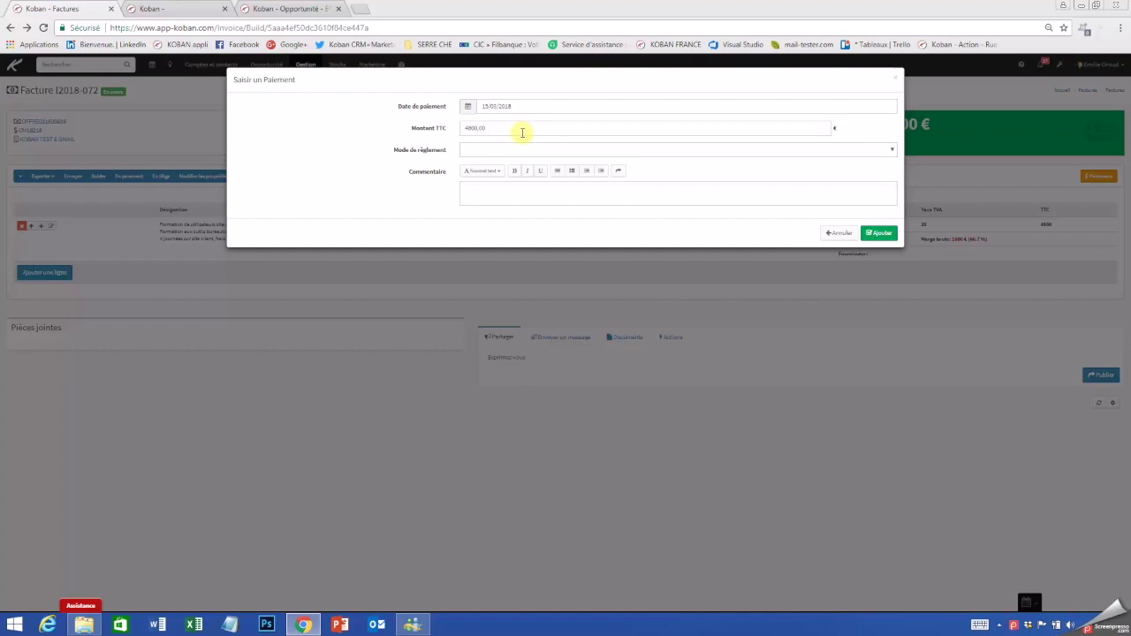
click(497, 153)
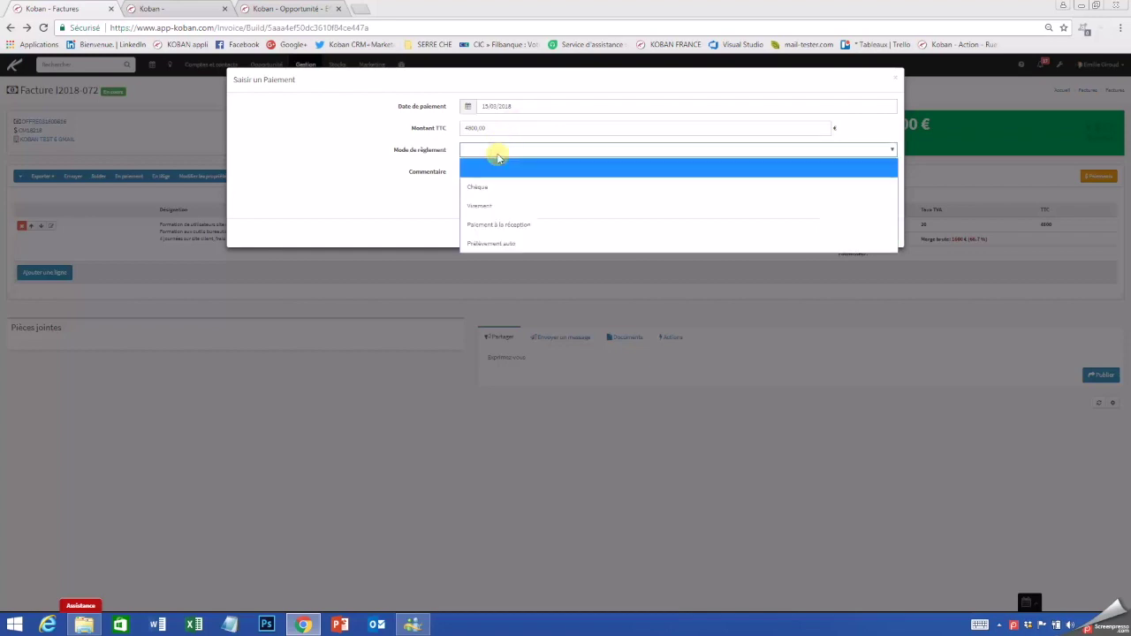
click(493, 206)
click(492, 192)
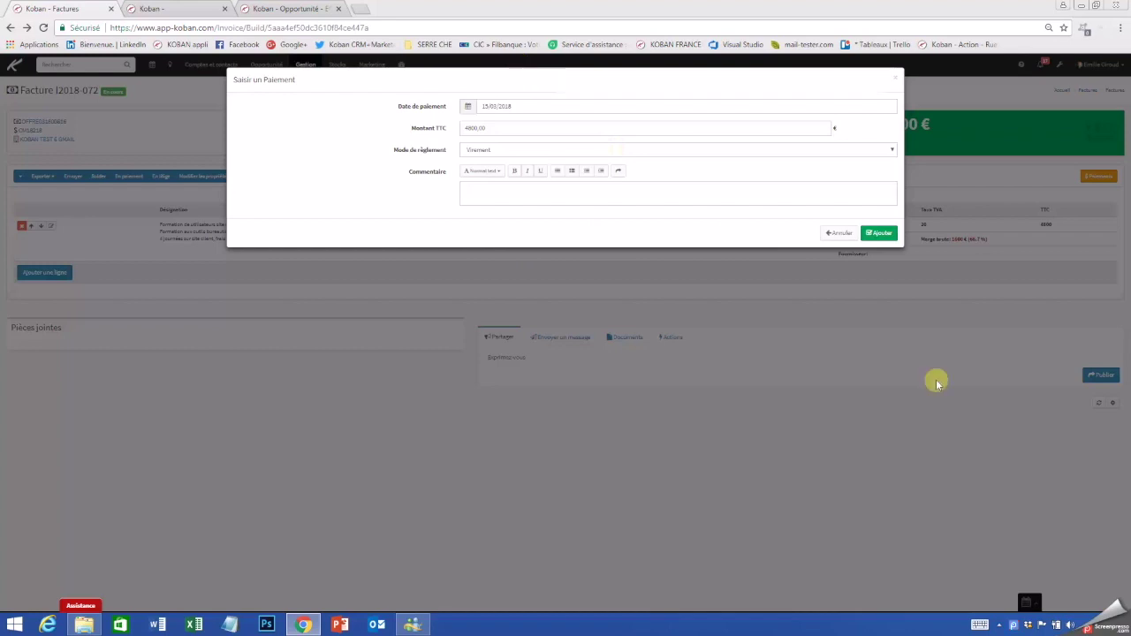
click(881, 233)
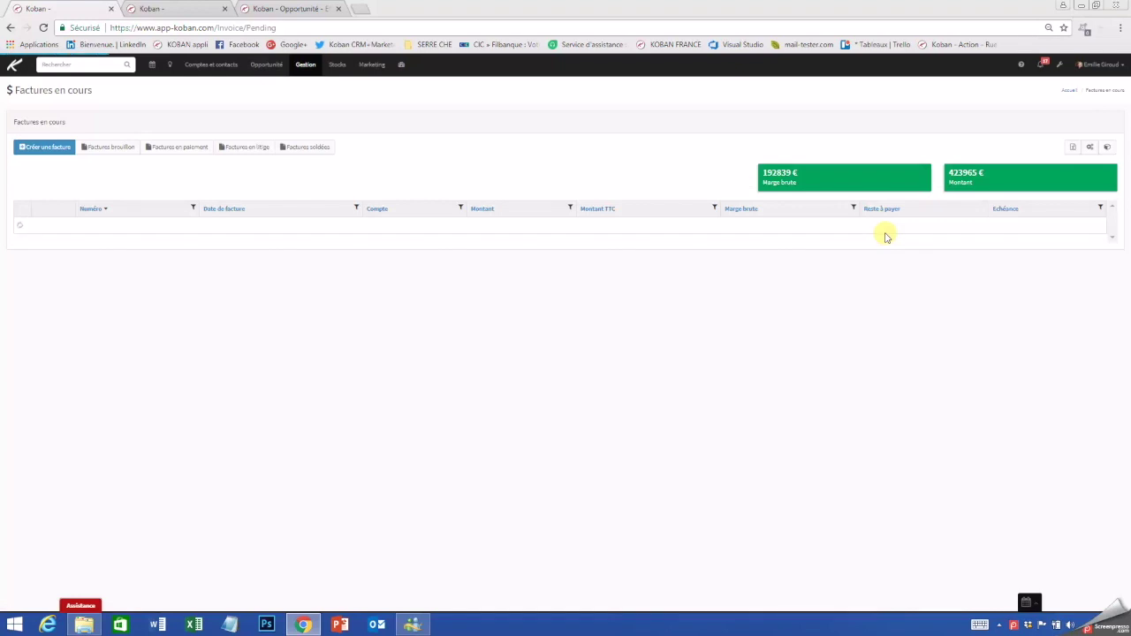
Step: Open the settled invoices and filter them by the account KOBAN TEST 6 GMAIL
click(306, 149)
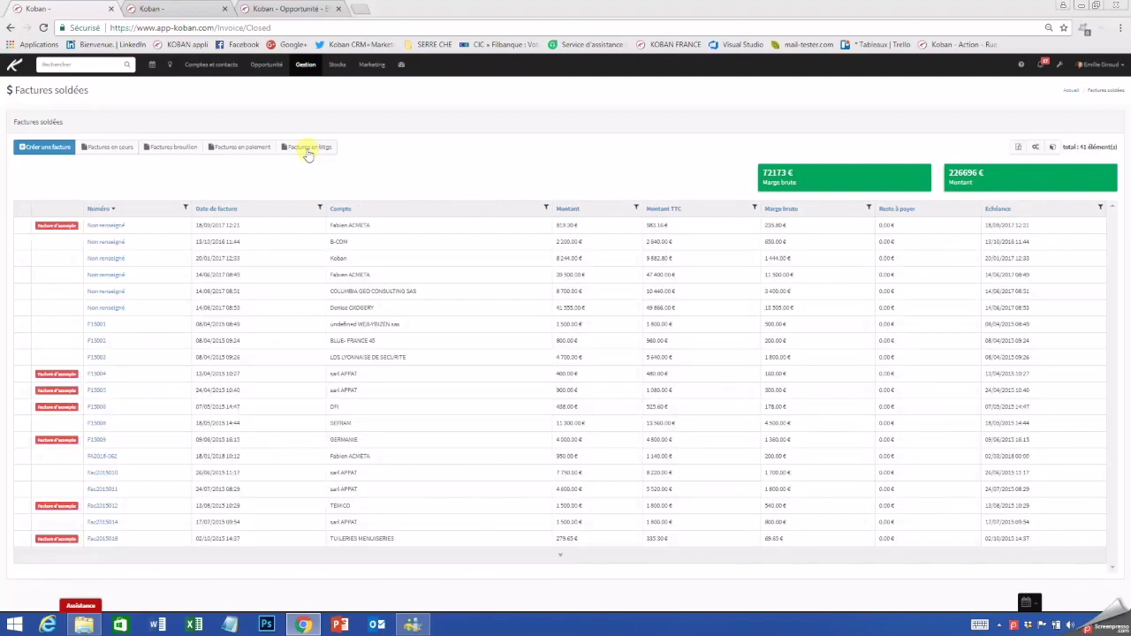
click(546, 209)
click(524, 240)
text(koban test)
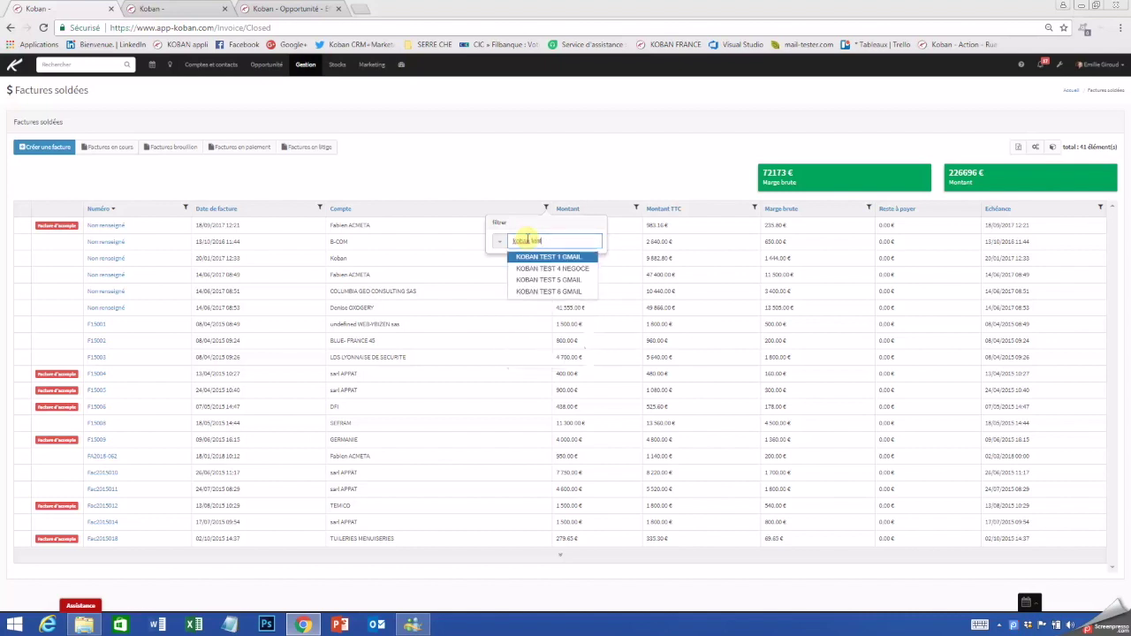
click(563, 292)
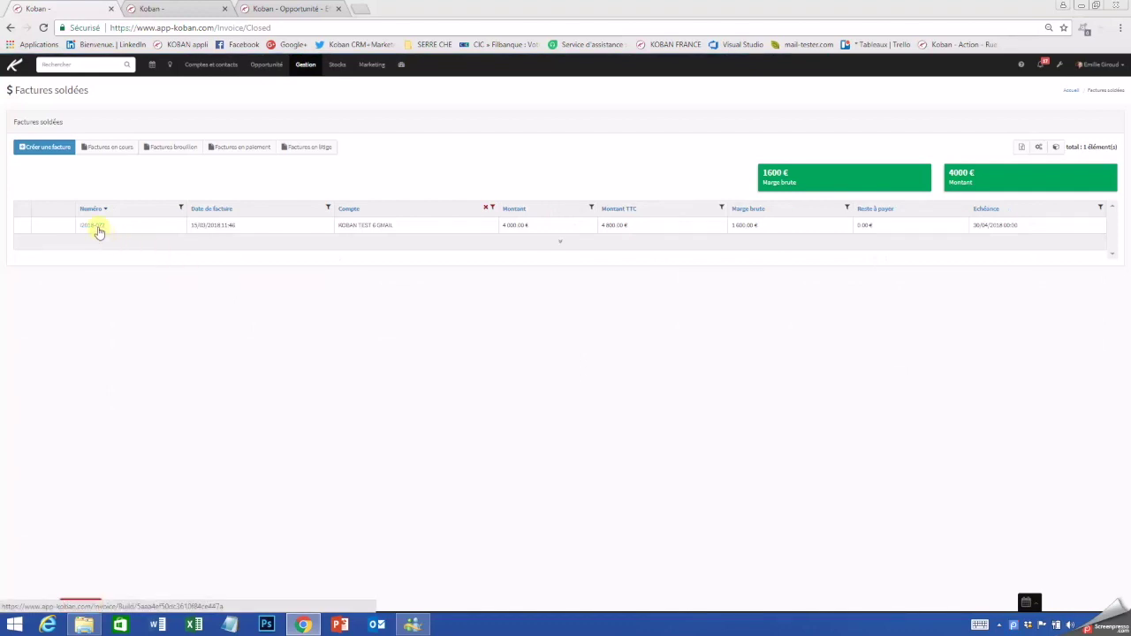
Step: Open the settled invoice, view its recorded payments and go to its linked purchase order
click(92, 229)
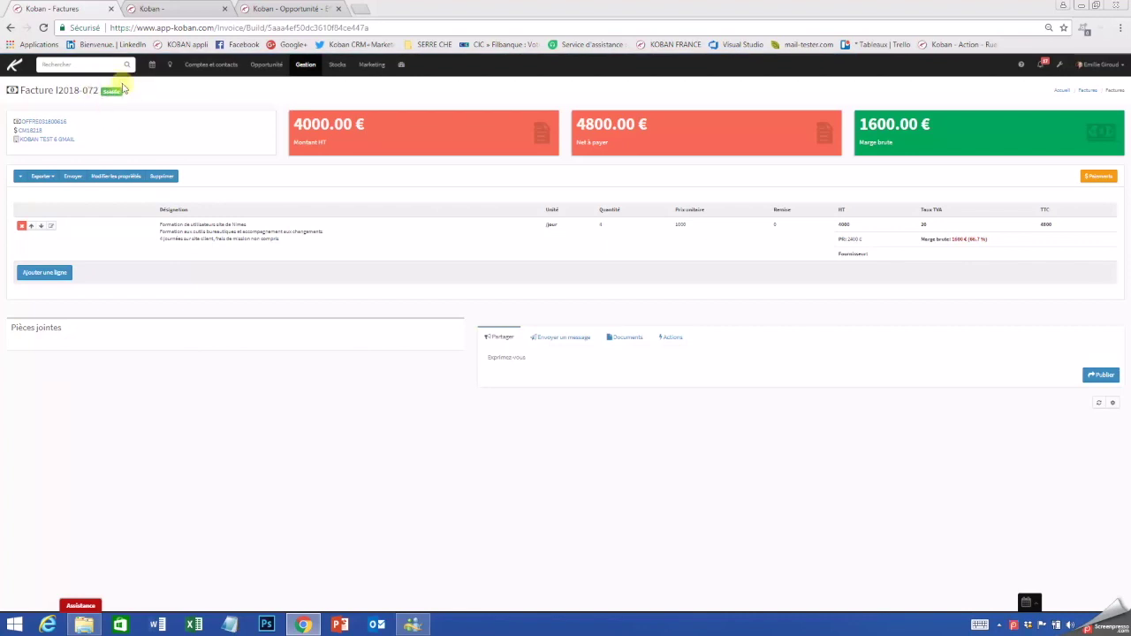
click(1096, 177)
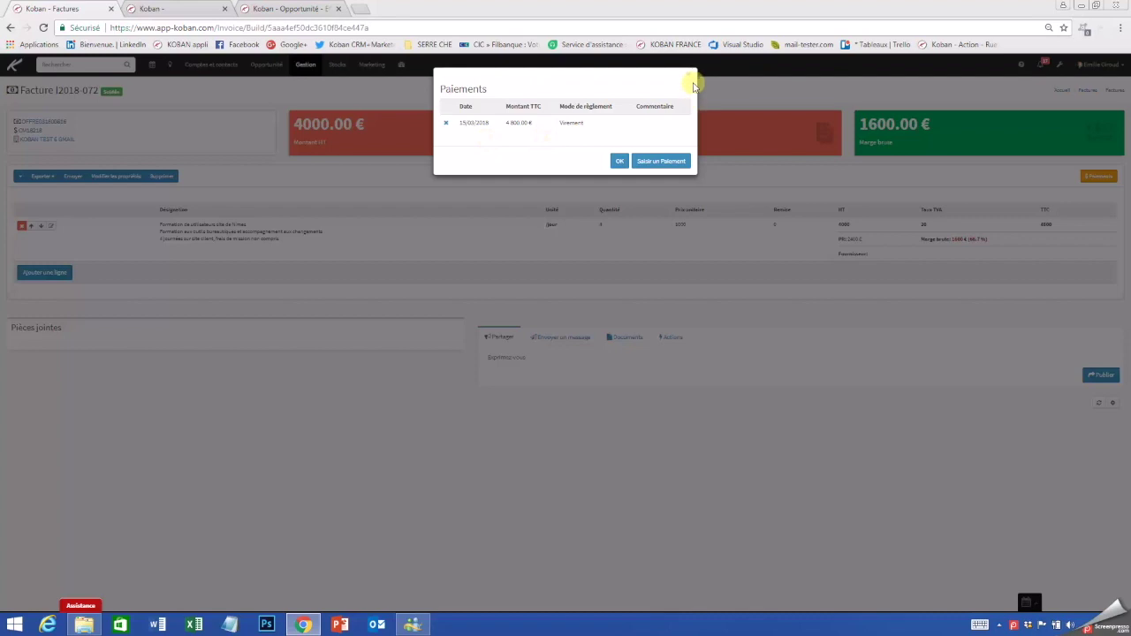
click(690, 79)
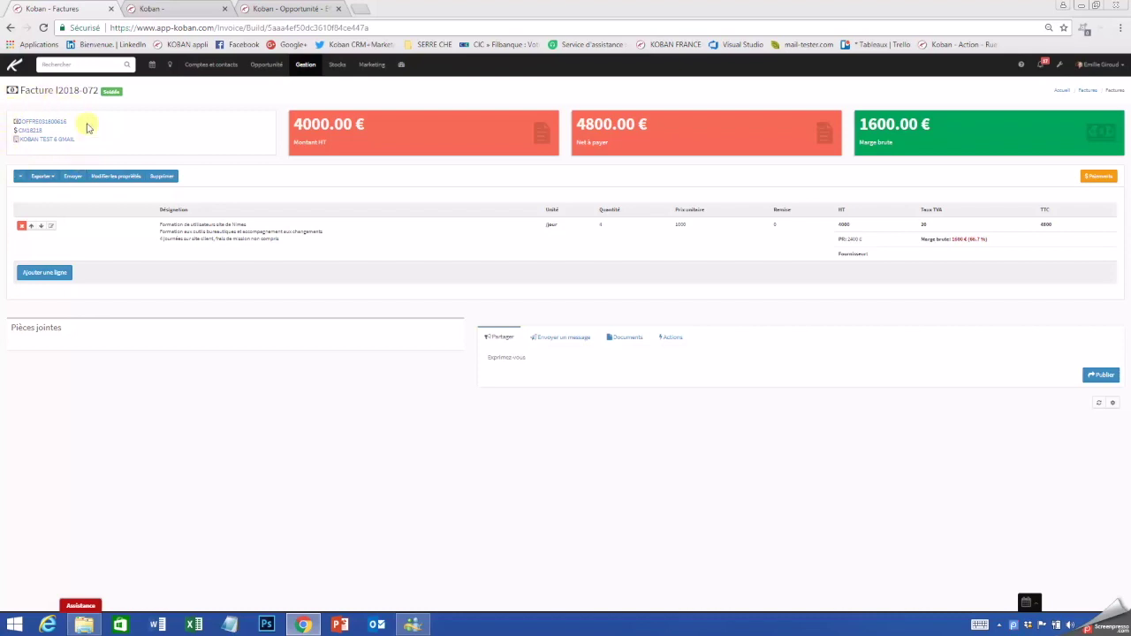
click(29, 131)
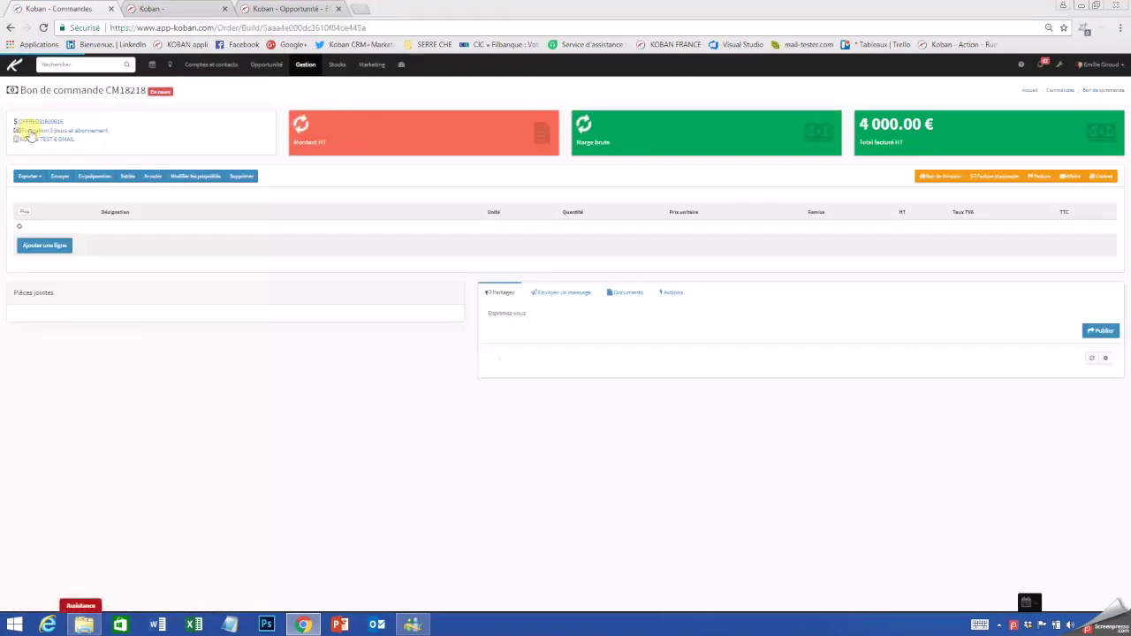
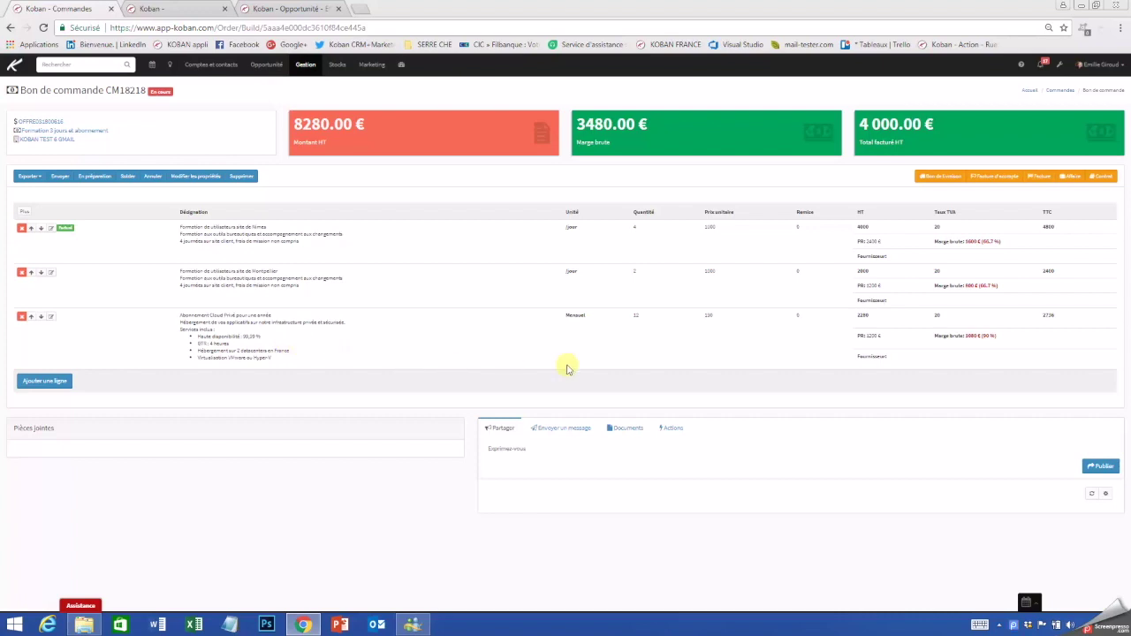
Step: Create a contract from the purchase order labelled "Abonnement entreprise", running from 15/03/2018 to 14/03/2019
click(1099, 177)
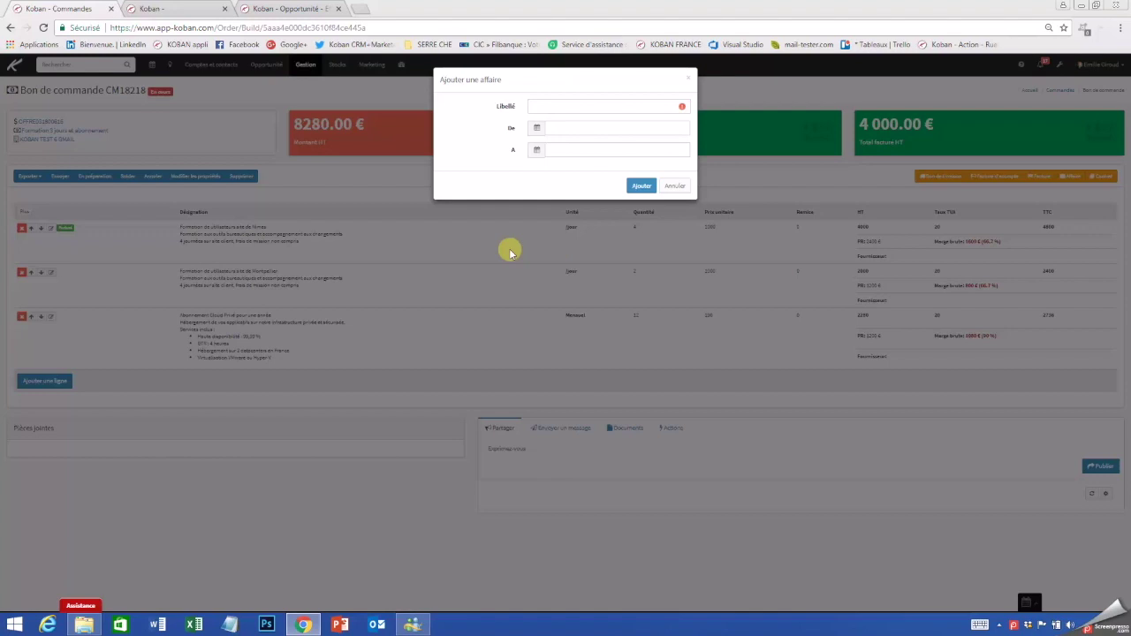
click(543, 106)
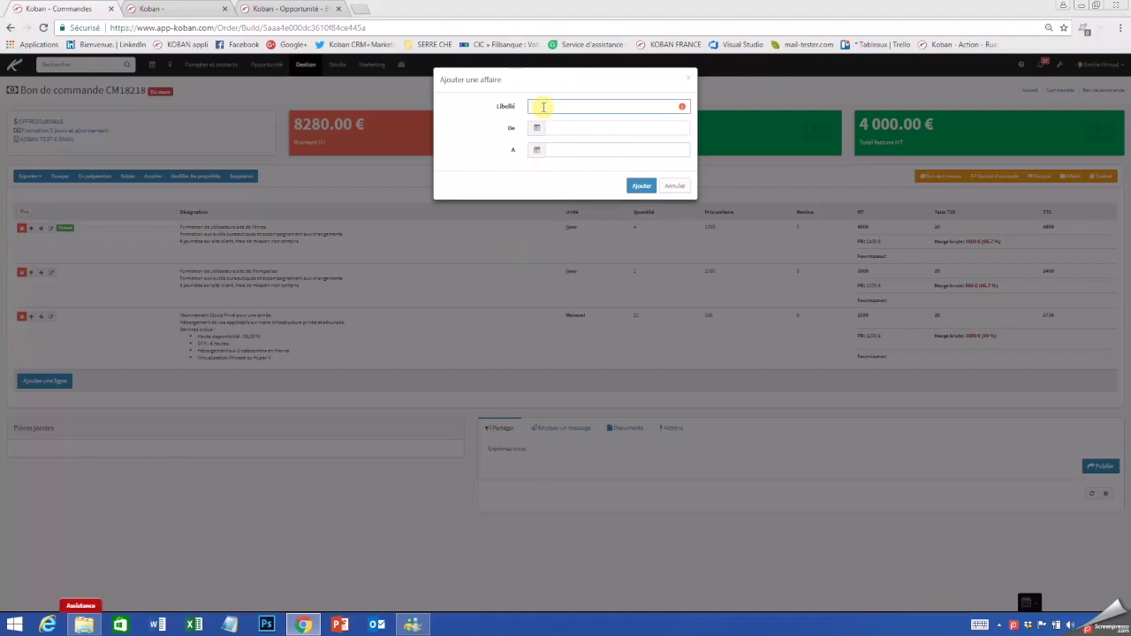
click(542, 106)
text(Abonnement entreprise)
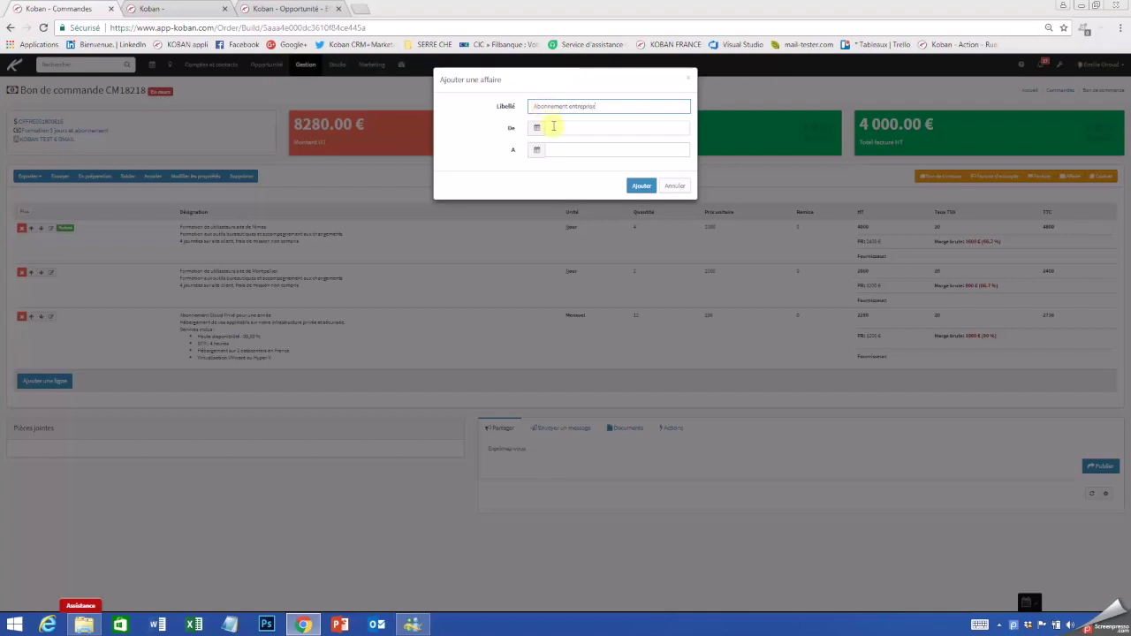
click(550, 127)
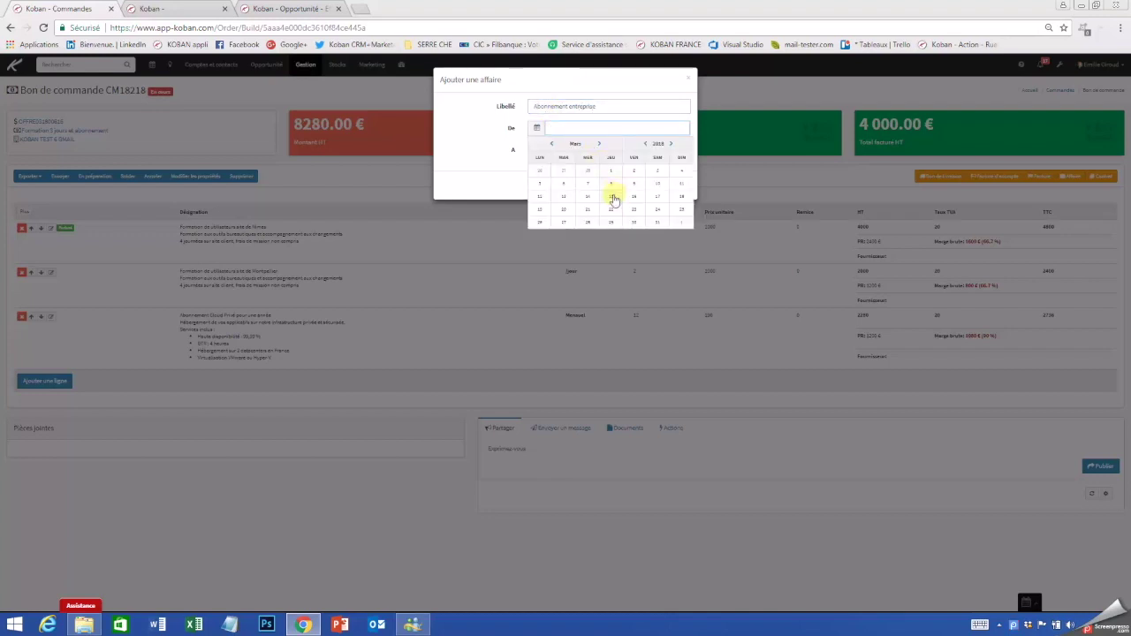
click(613, 196)
click(575, 152)
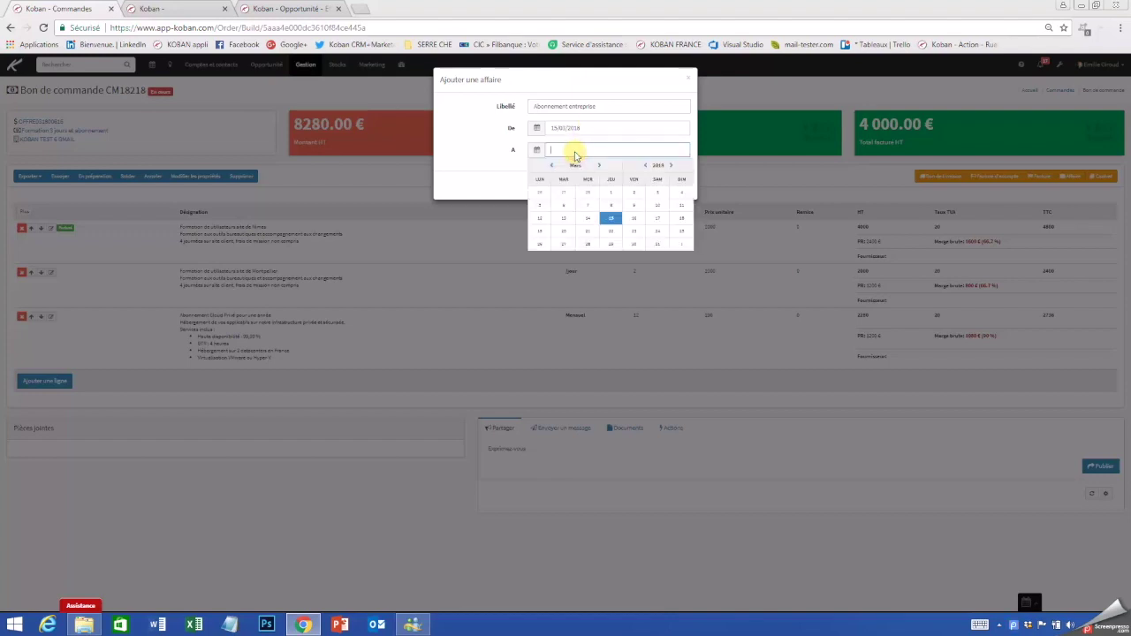
text(14/03/2019)
click(493, 142)
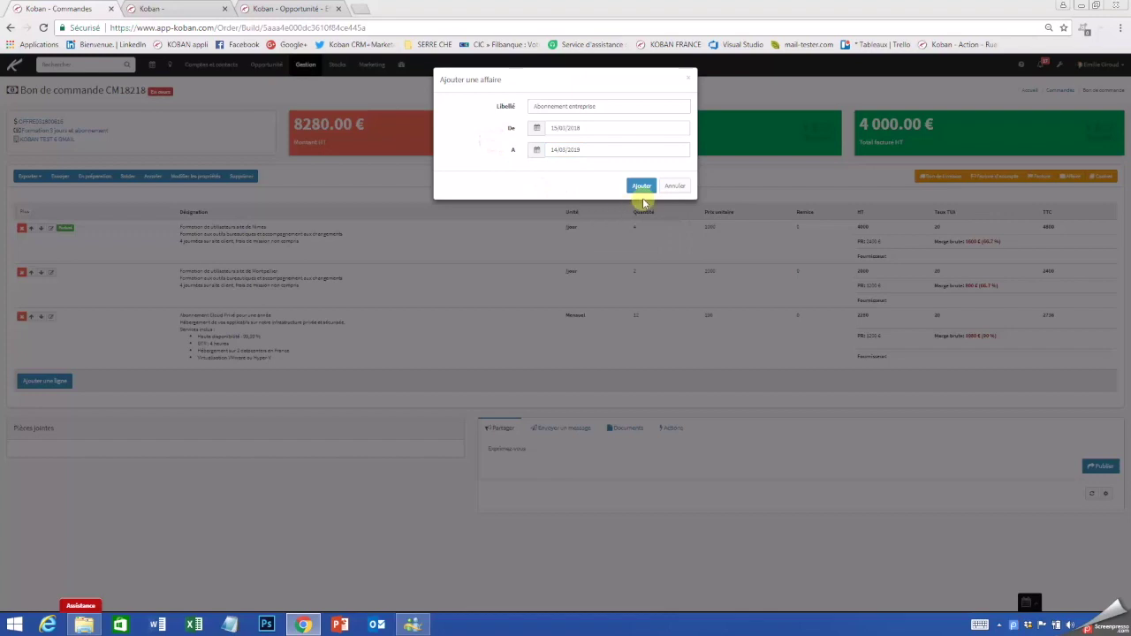
click(642, 187)
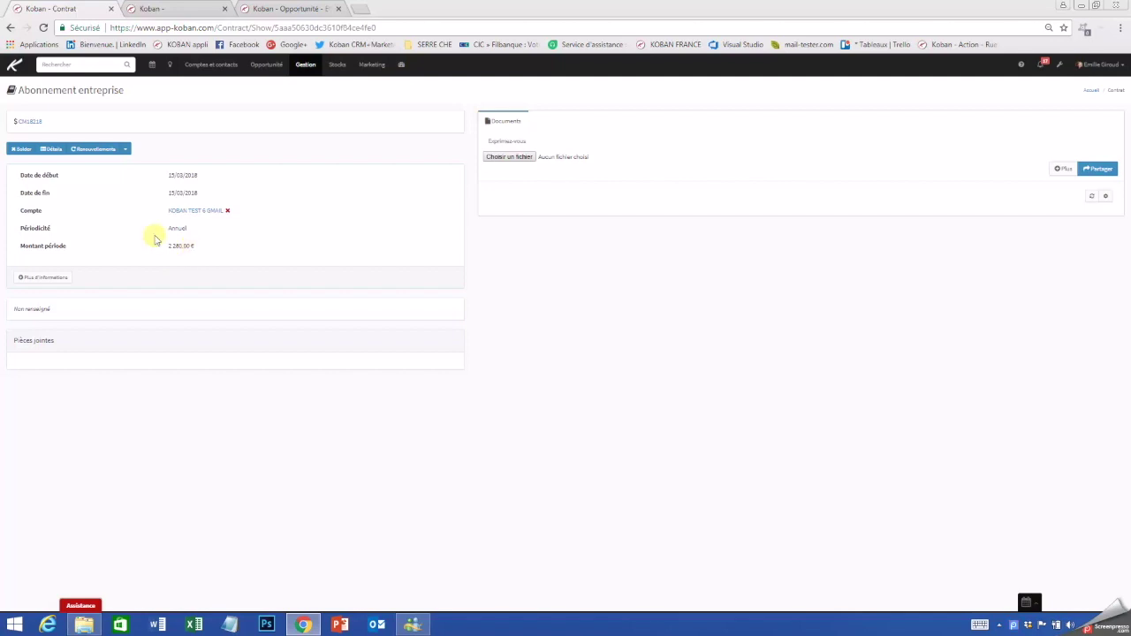
Step: View the contract's details, open its Abonnement Cloud Privé line, save it without edits and return to the contract
click(54, 150)
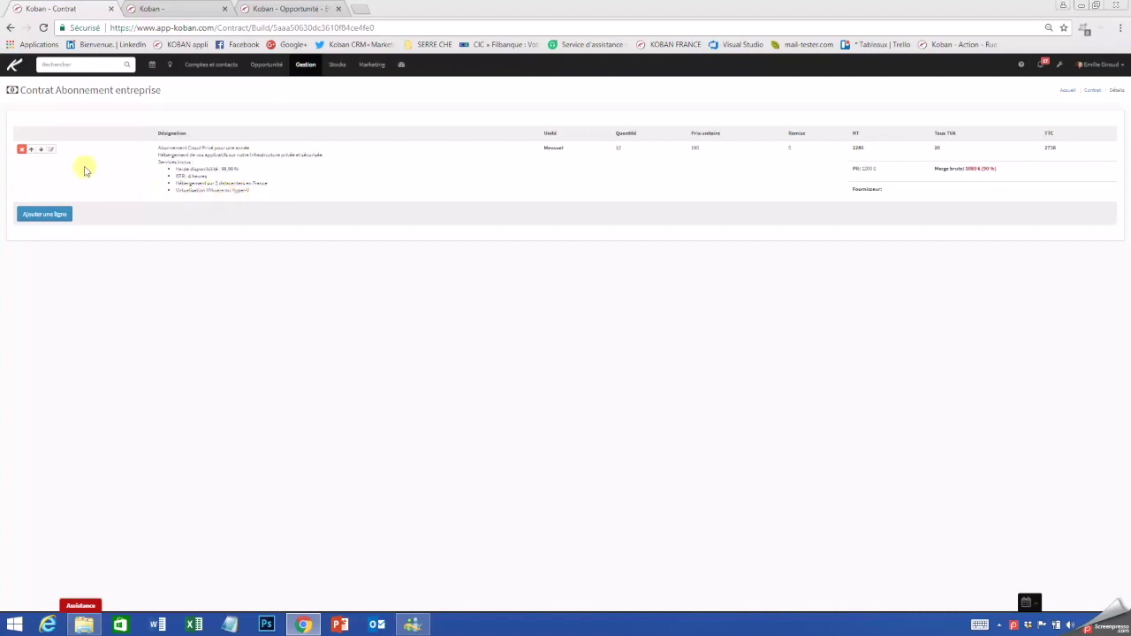
click(50, 149)
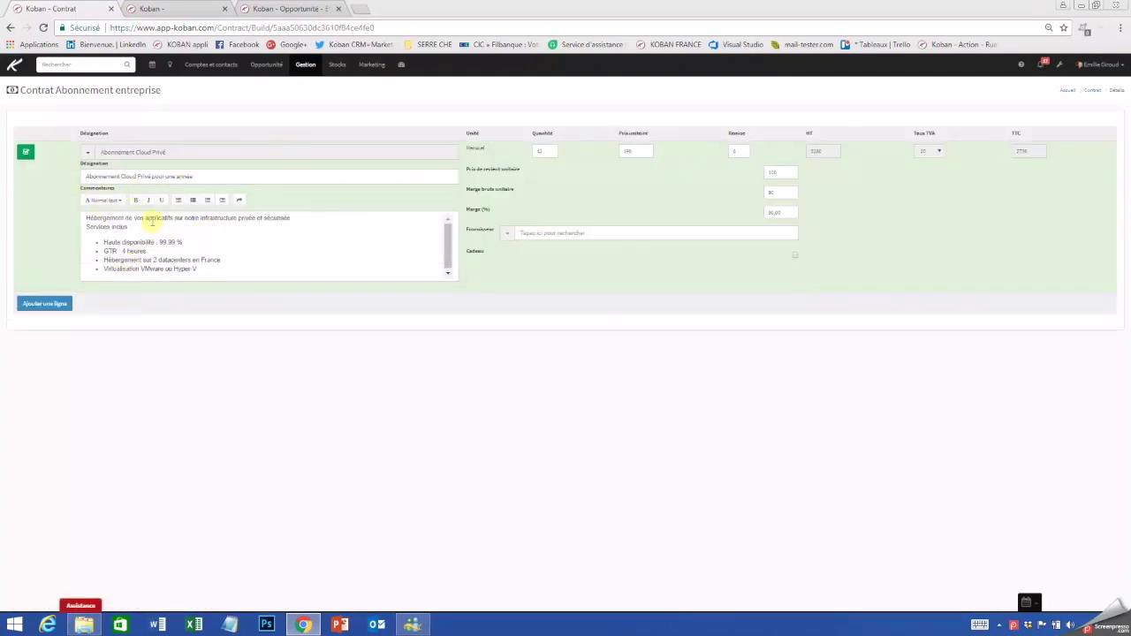
click(25, 153)
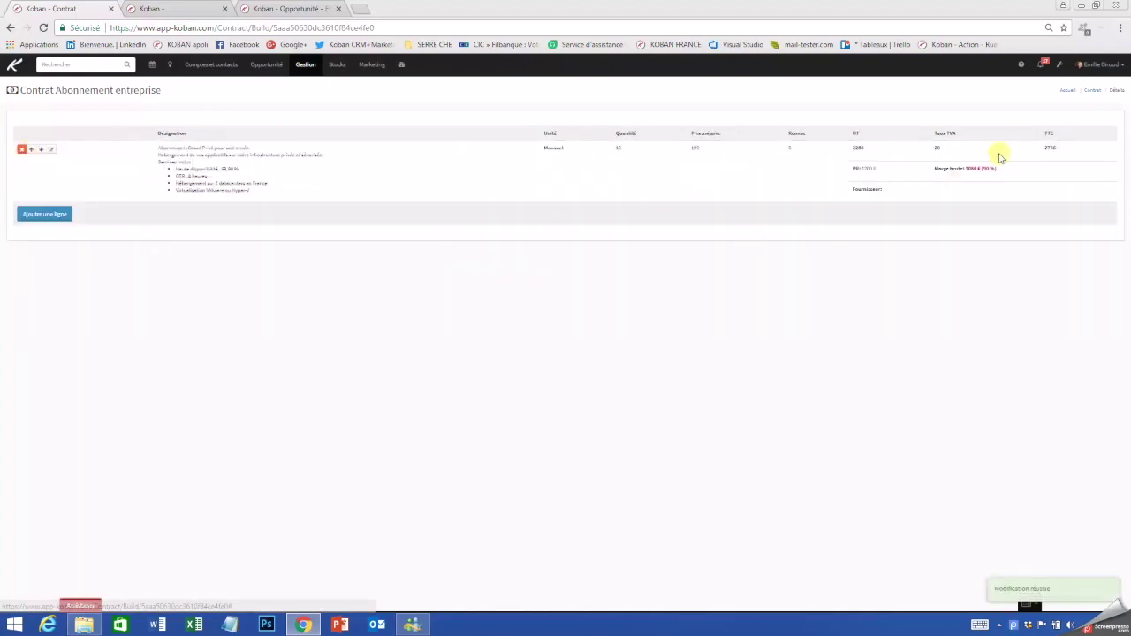
click(1092, 92)
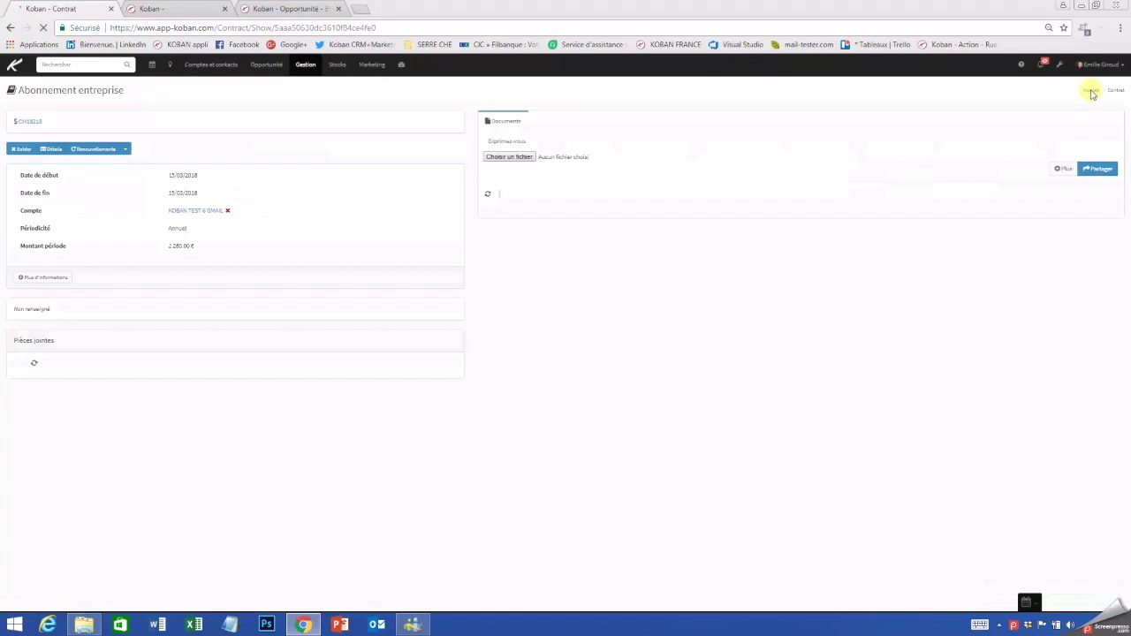
Step: Set the contract's end date to 14/03/2019, save it and highlight that date on the contract sheet
click(93, 151)
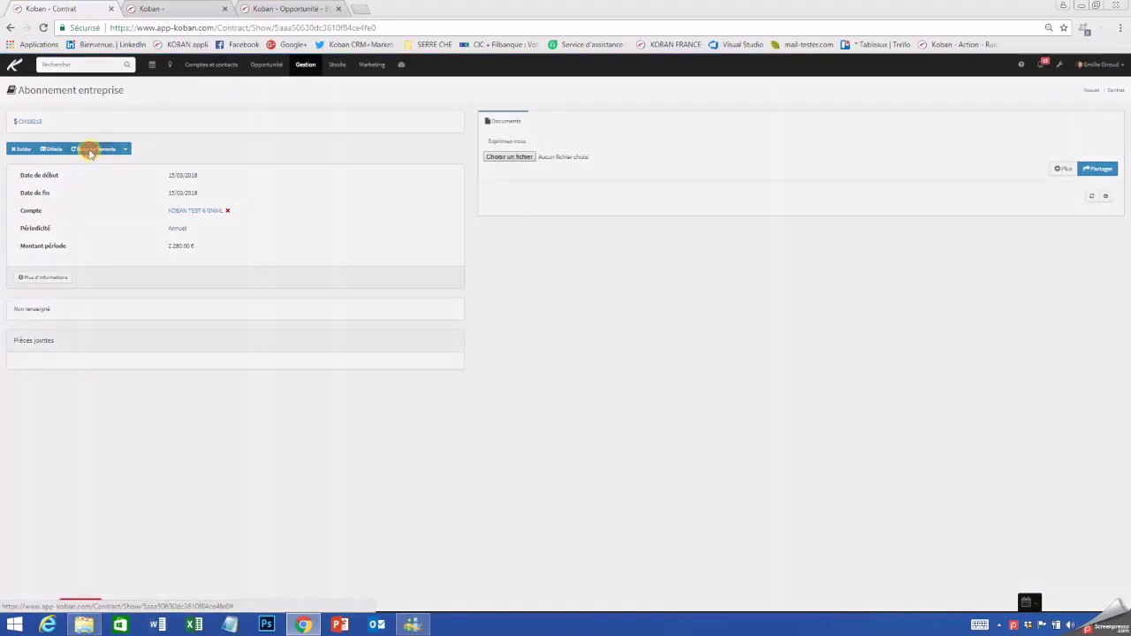
click(598, 144)
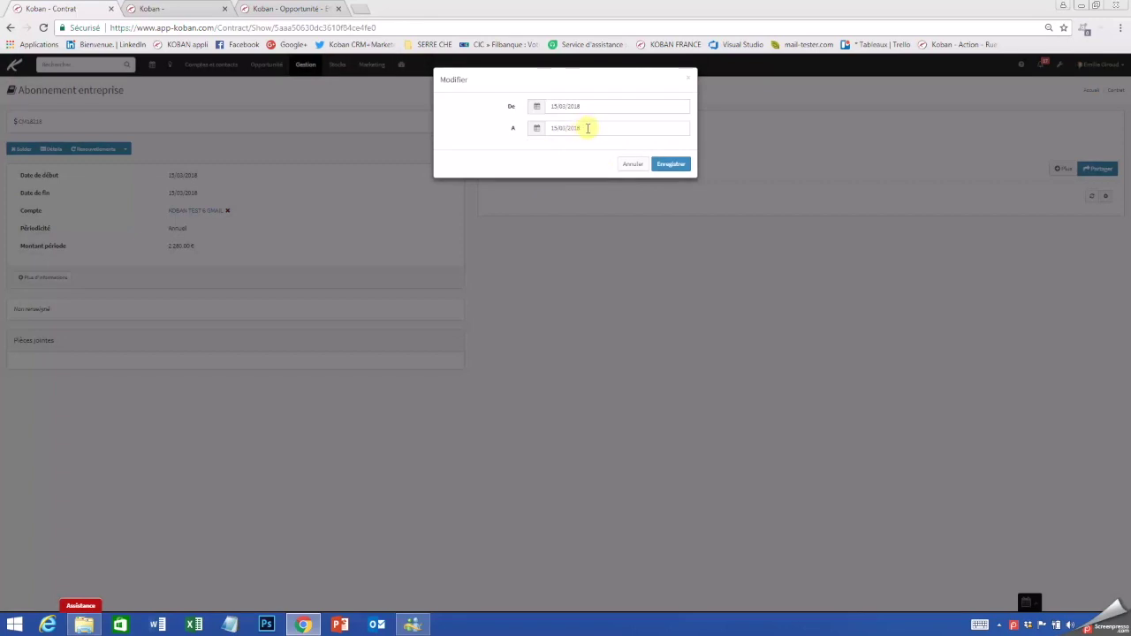
click(587, 128)
key(BackSpace)
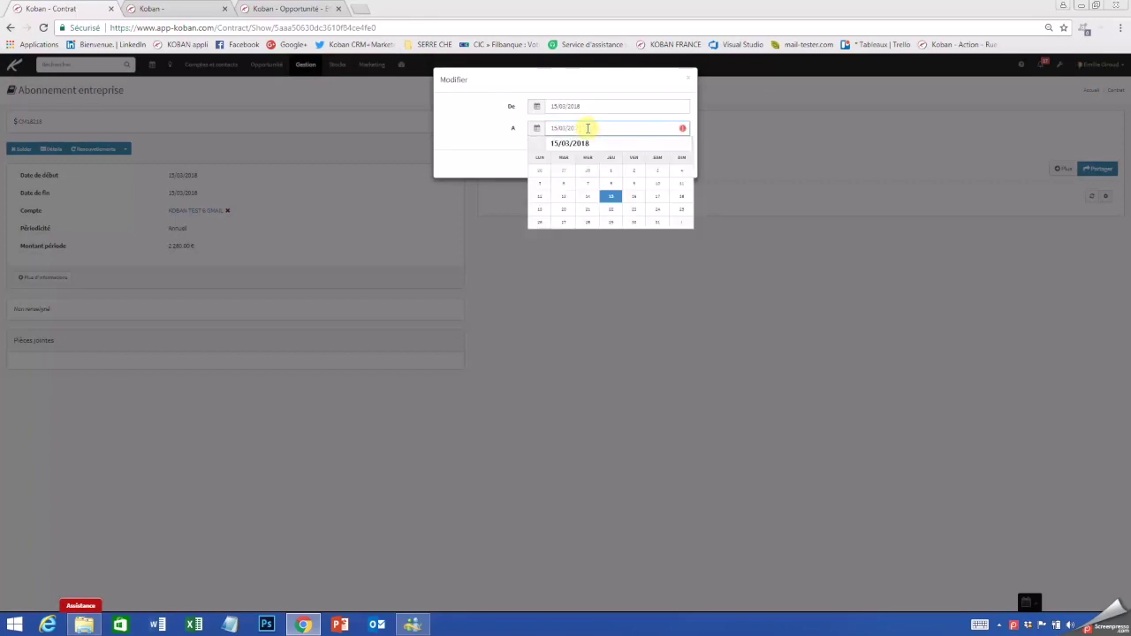
key(BackSpace)
key(BackSpace)
key(BackSpace)
key(BackSpace)
key(BackSpace)
key(BackSpace)
key(BackSpace)
key(BackSpace)
text(14/0)
text(3/201)
text(8)
click(483, 133)
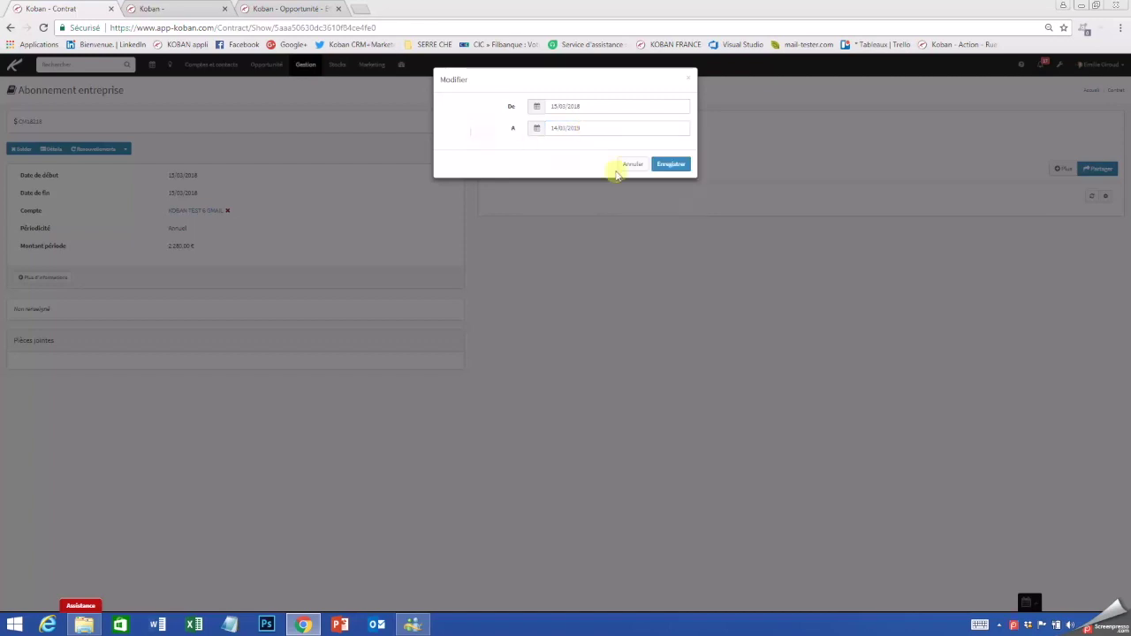
click(669, 165)
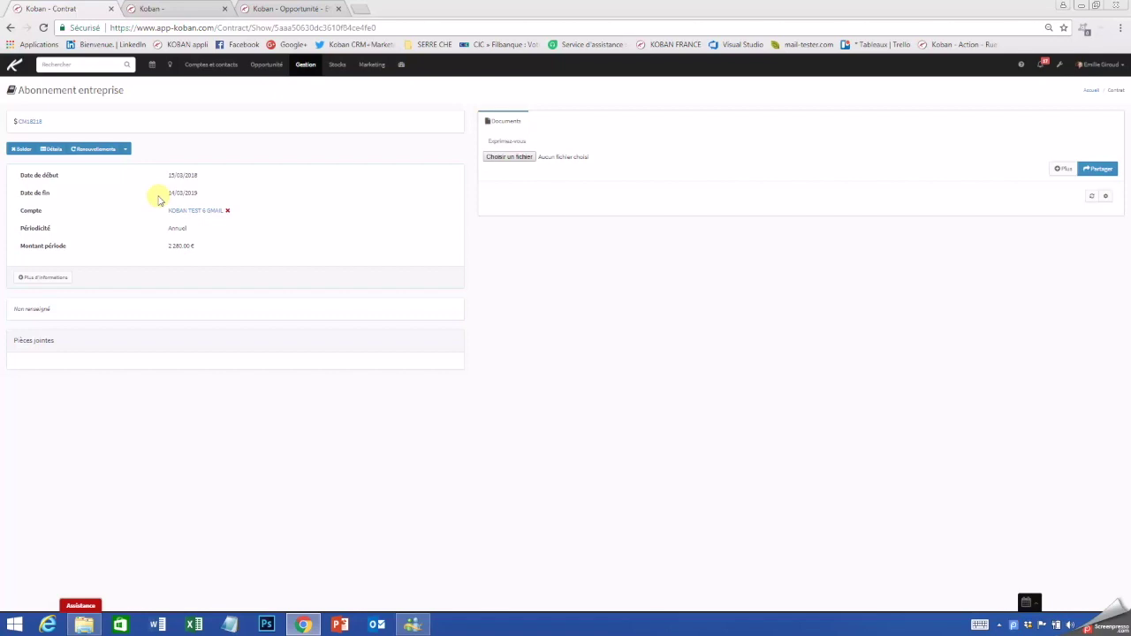
drag(167, 194, 232, 195)
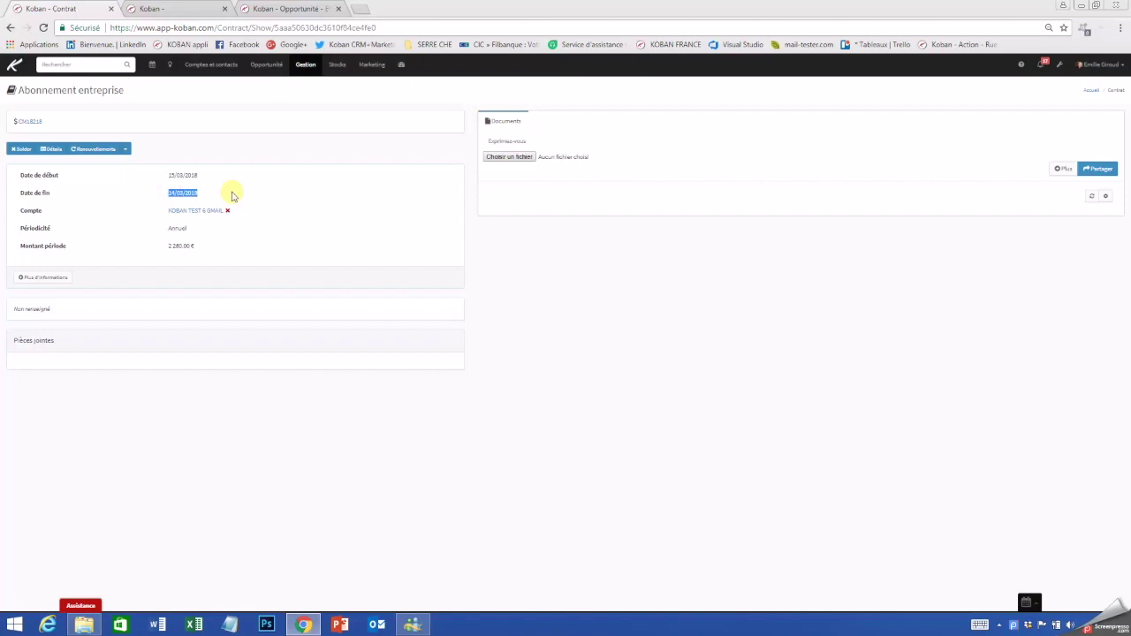
Step: Create the invoice for the contract's period from 15/03/2018 to 14/03/2019 and review its properties without changing them
click(94, 154)
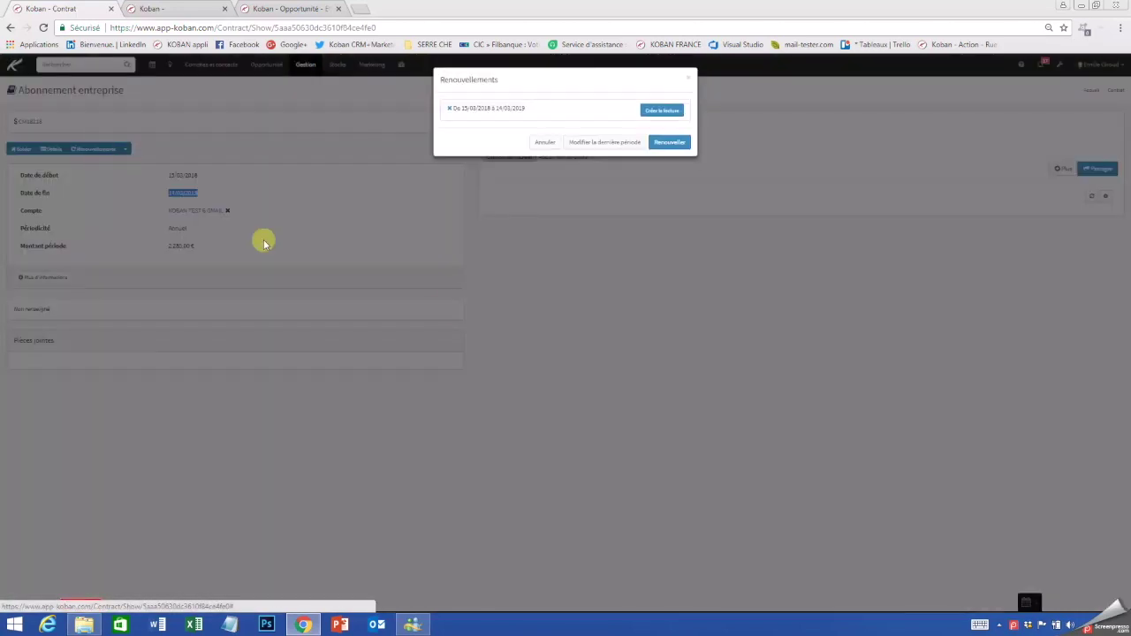
click(661, 111)
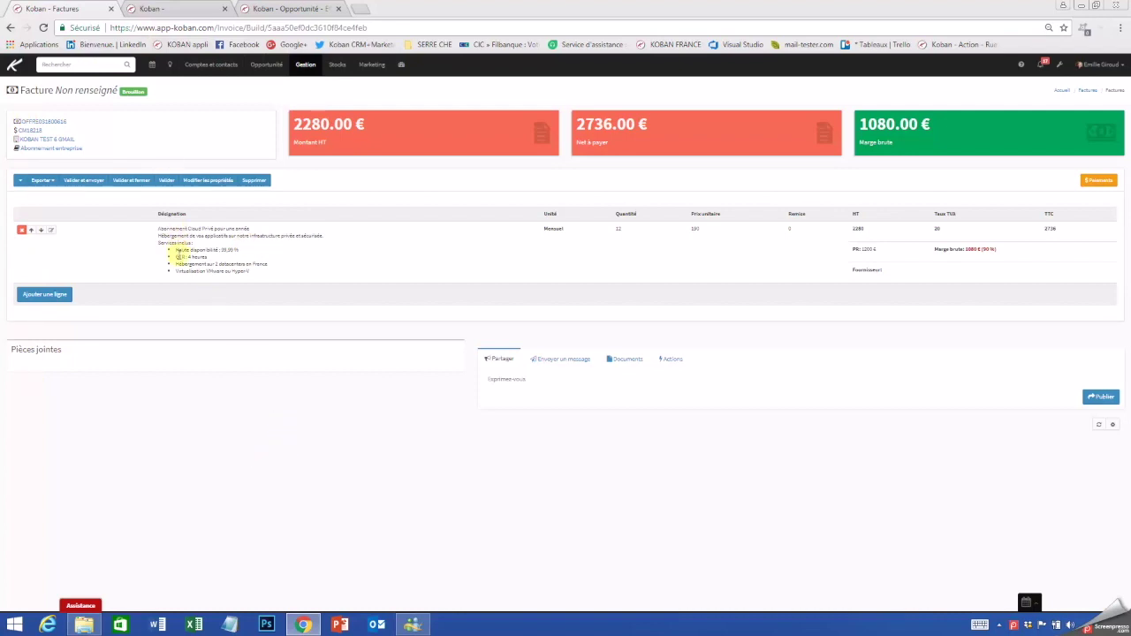
click(212, 183)
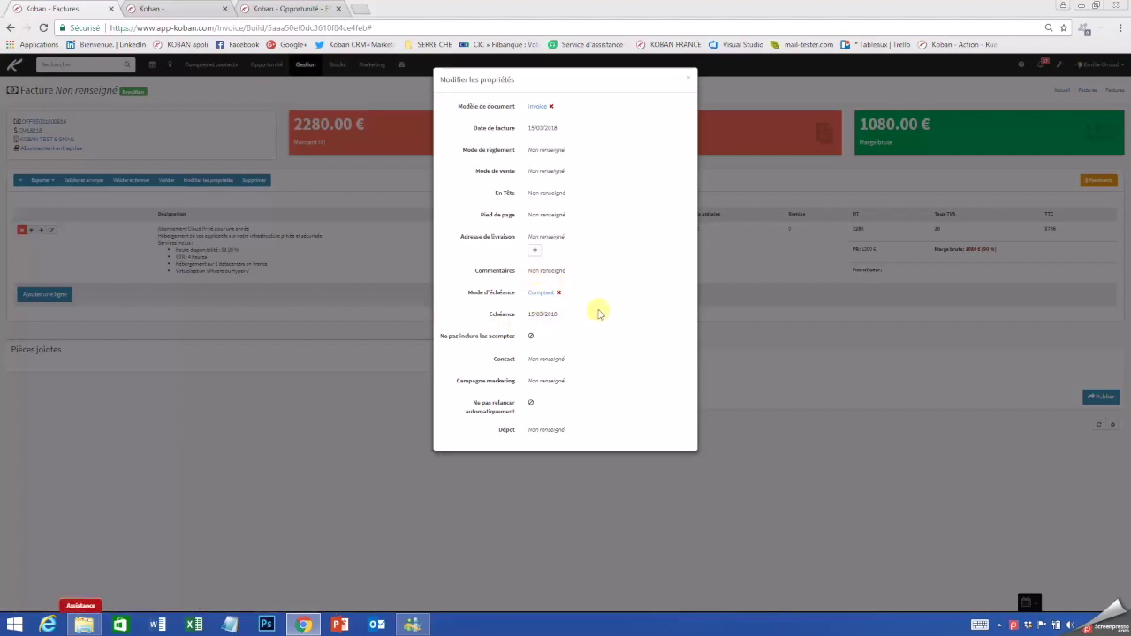
click(688, 78)
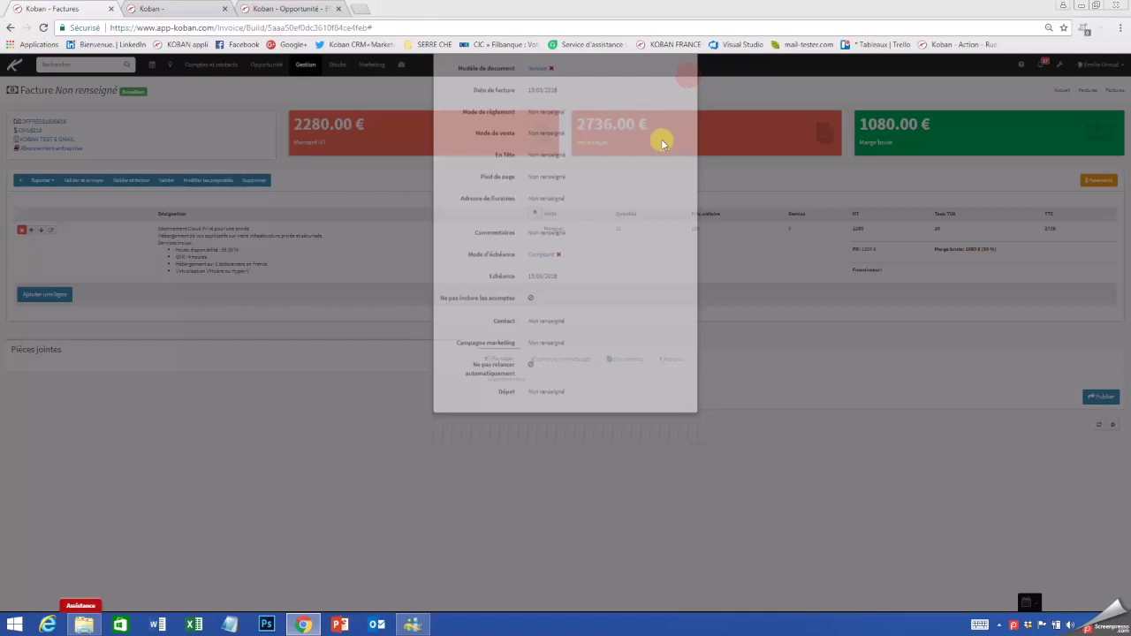
Step: Validate the draft subscription invoice and view its email form with the attached PDF, closing it without sending
click(167, 180)
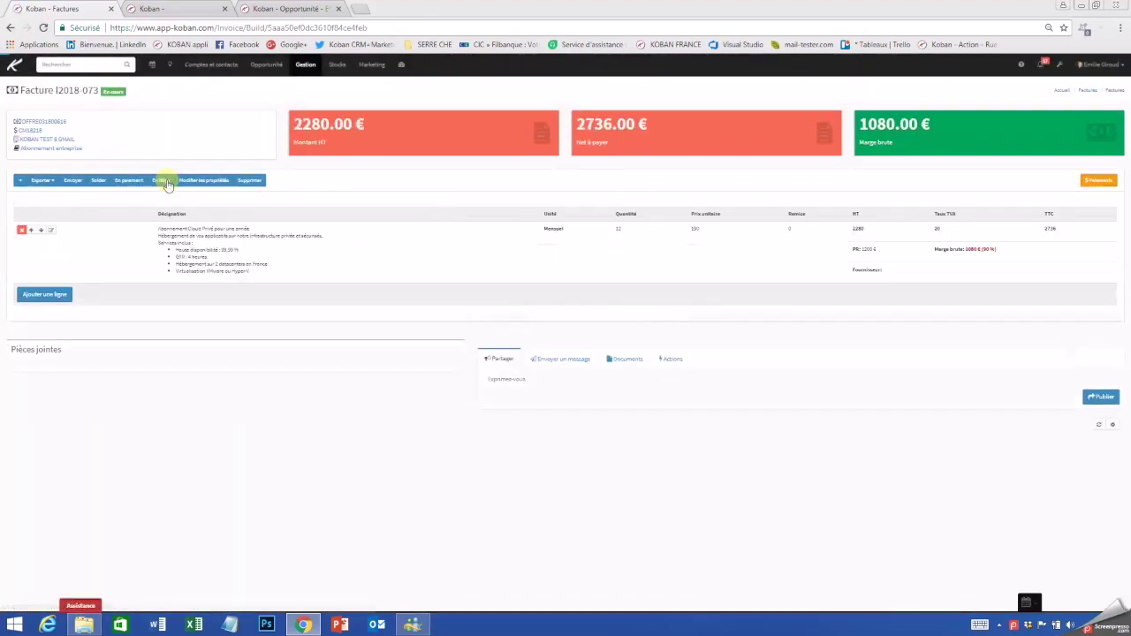
click(76, 182)
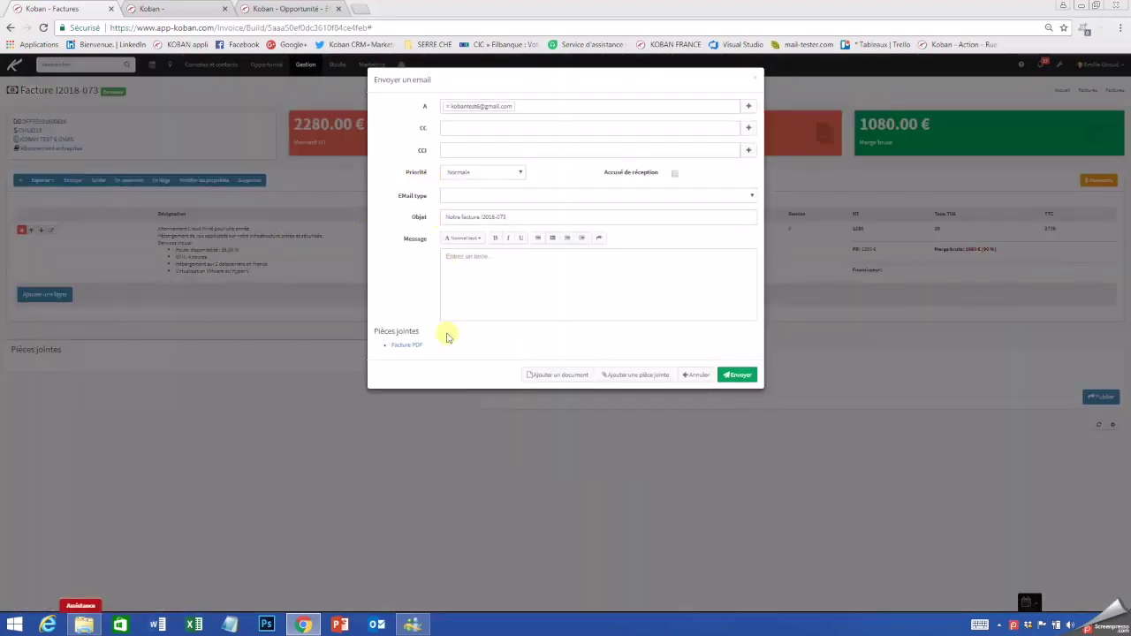
click(754, 79)
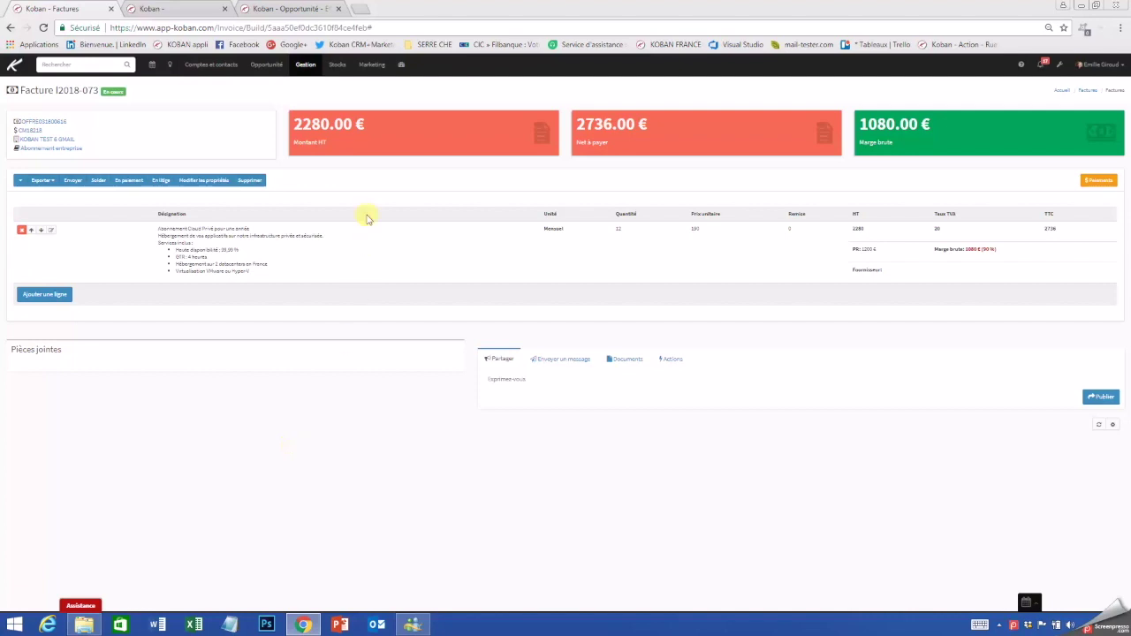
Step: Open the list of all contracts, view and apply its column configuration, and order the contracts by end date
click(307, 67)
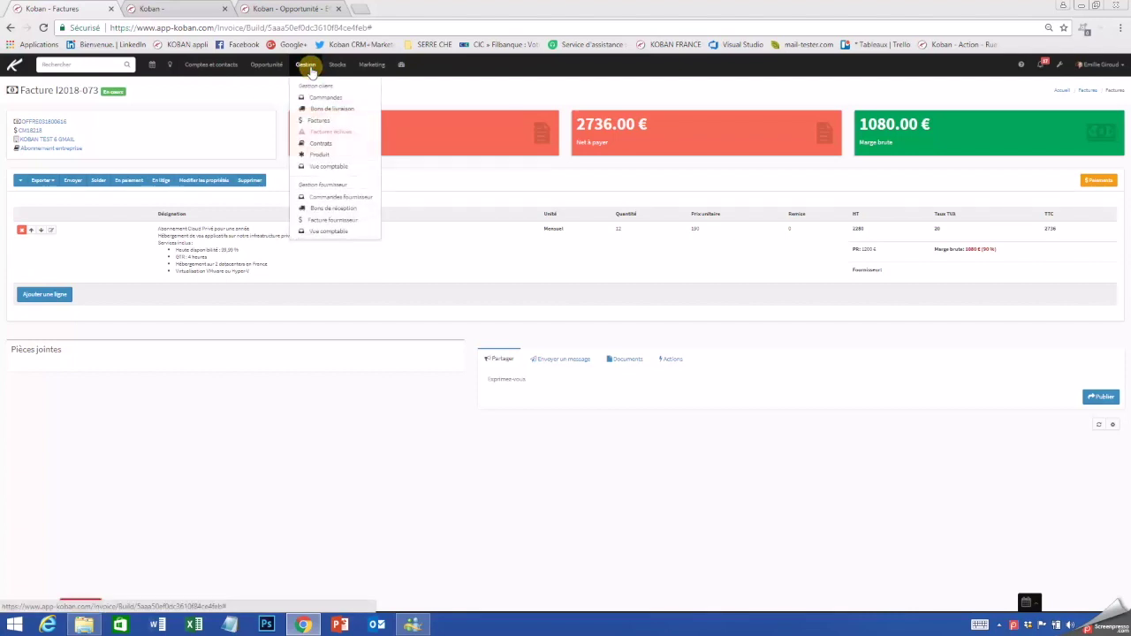
click(324, 144)
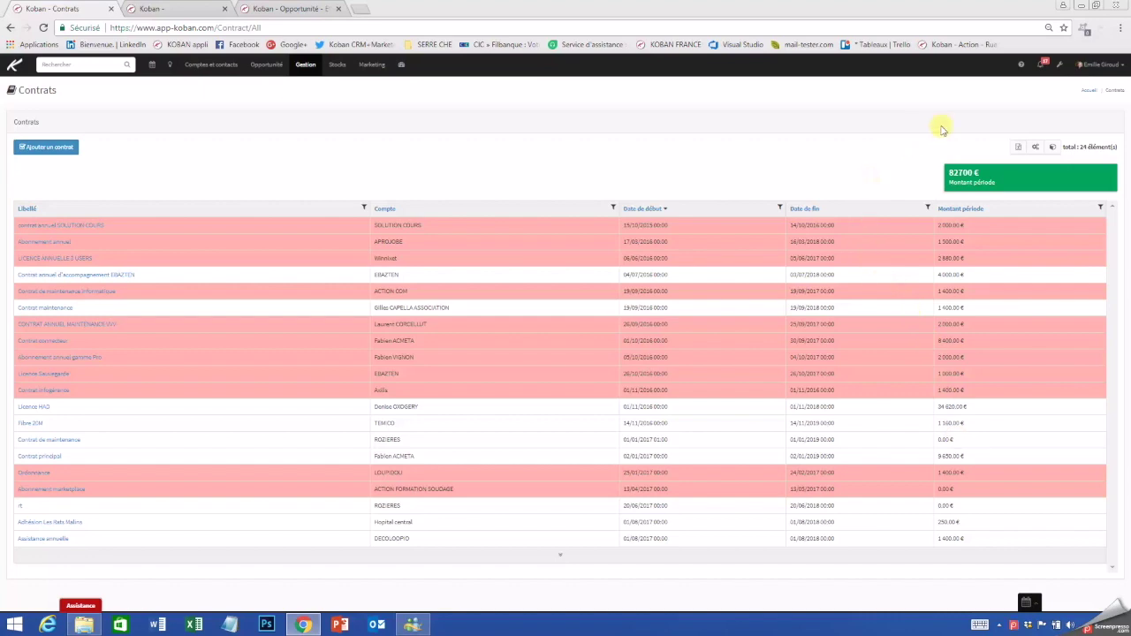
click(1034, 148)
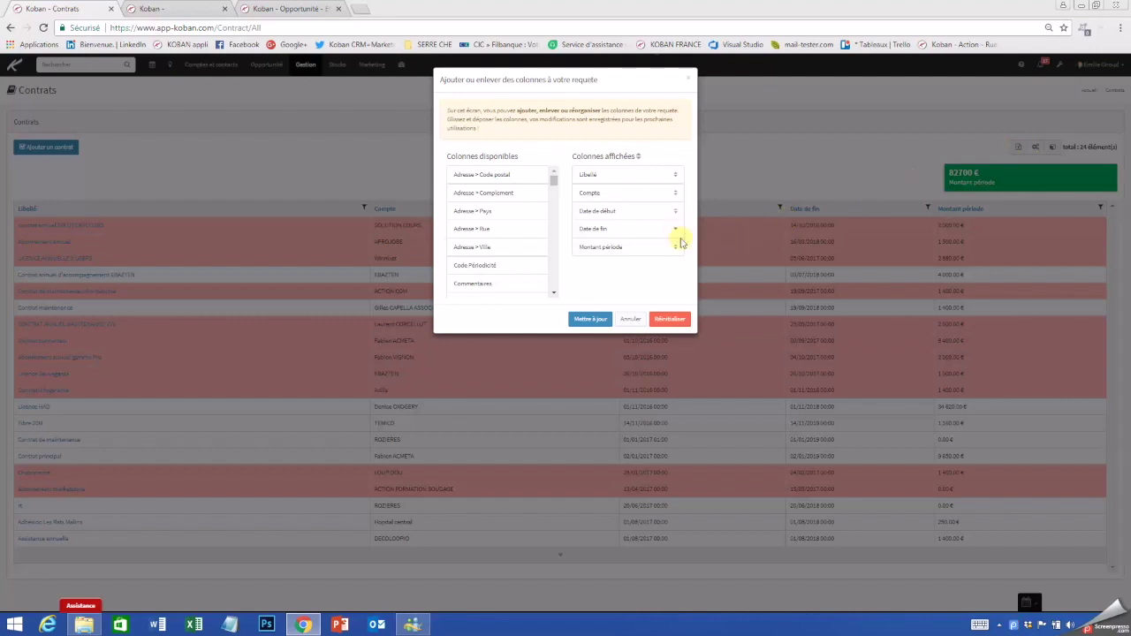
click(589, 320)
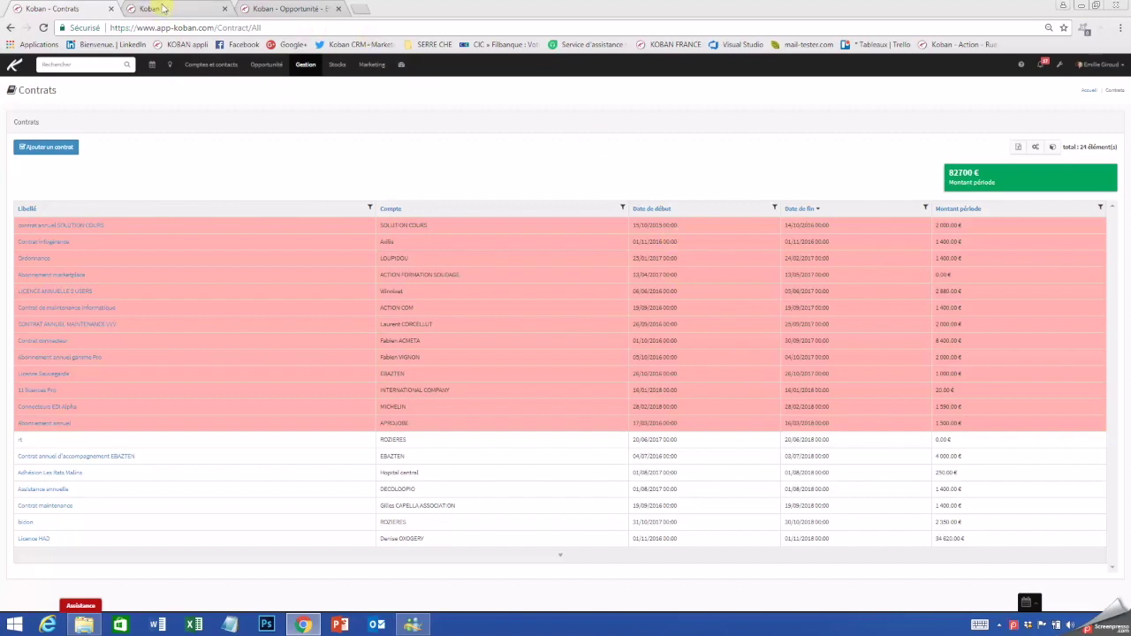
Step: View the contract automations in the management settings and return to the contracts list, closing the settings page
click(162, 8)
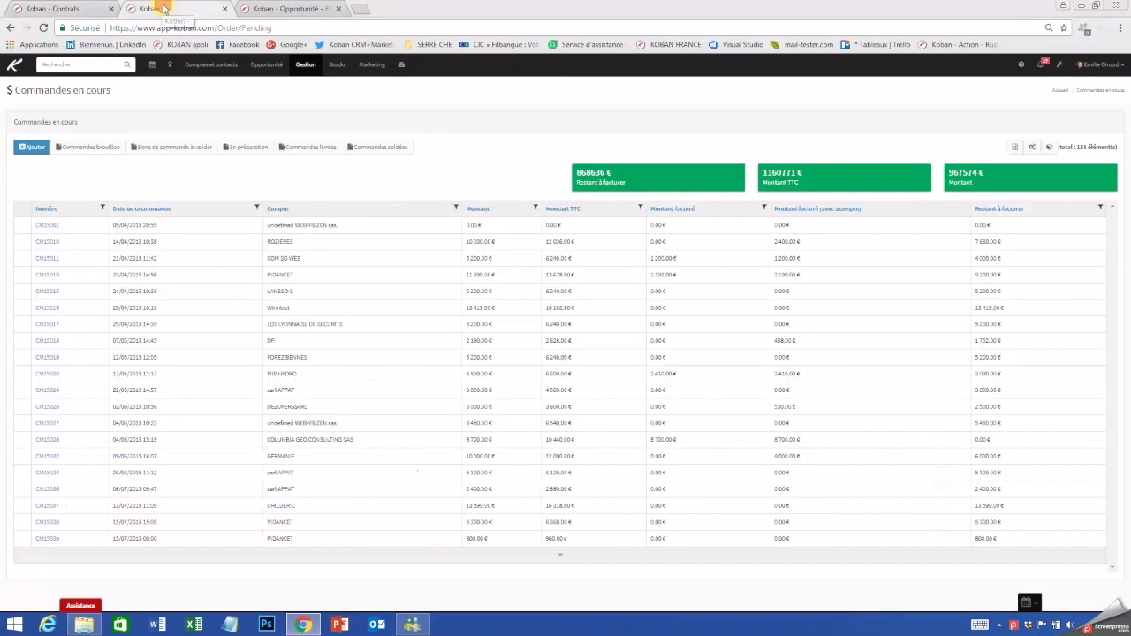
click(1061, 69)
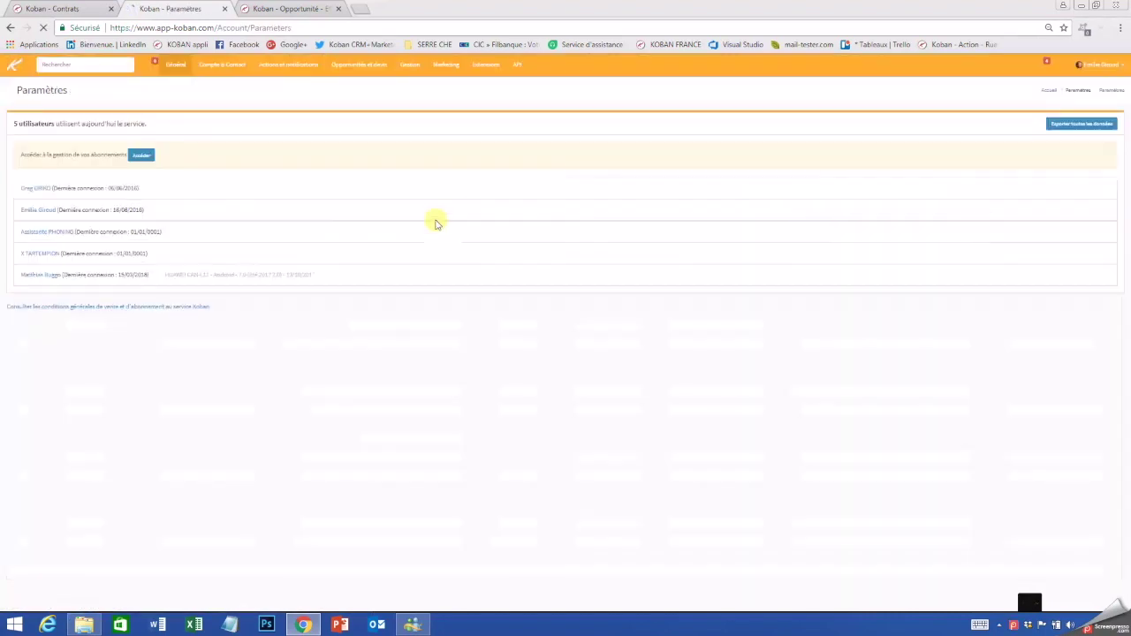
click(412, 67)
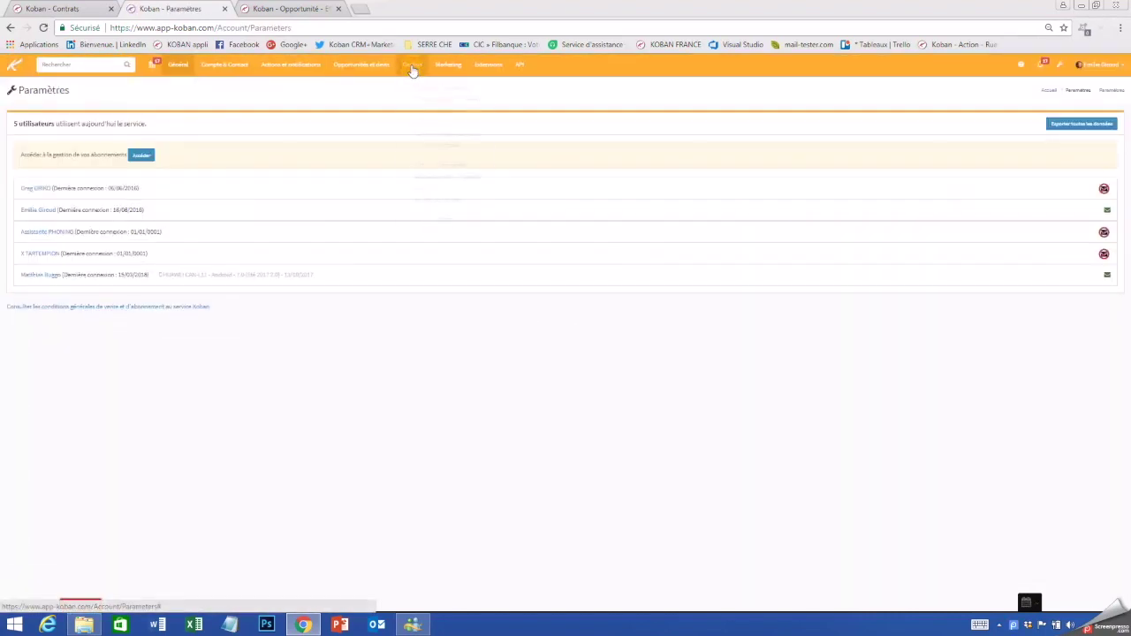
click(435, 118)
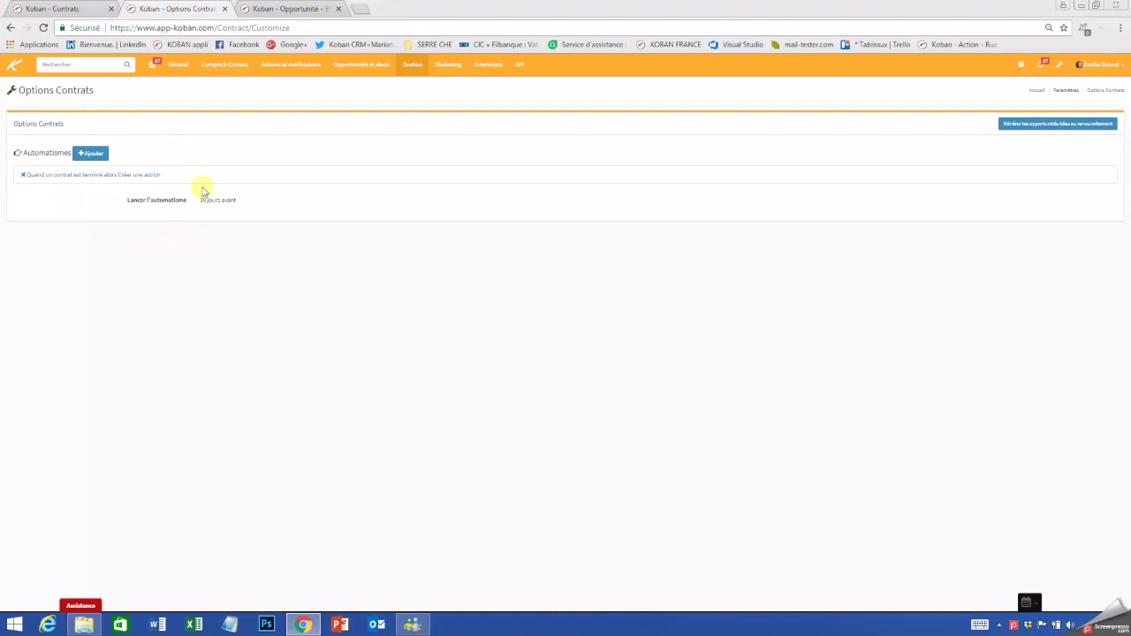
click(226, 11)
click(226, 10)
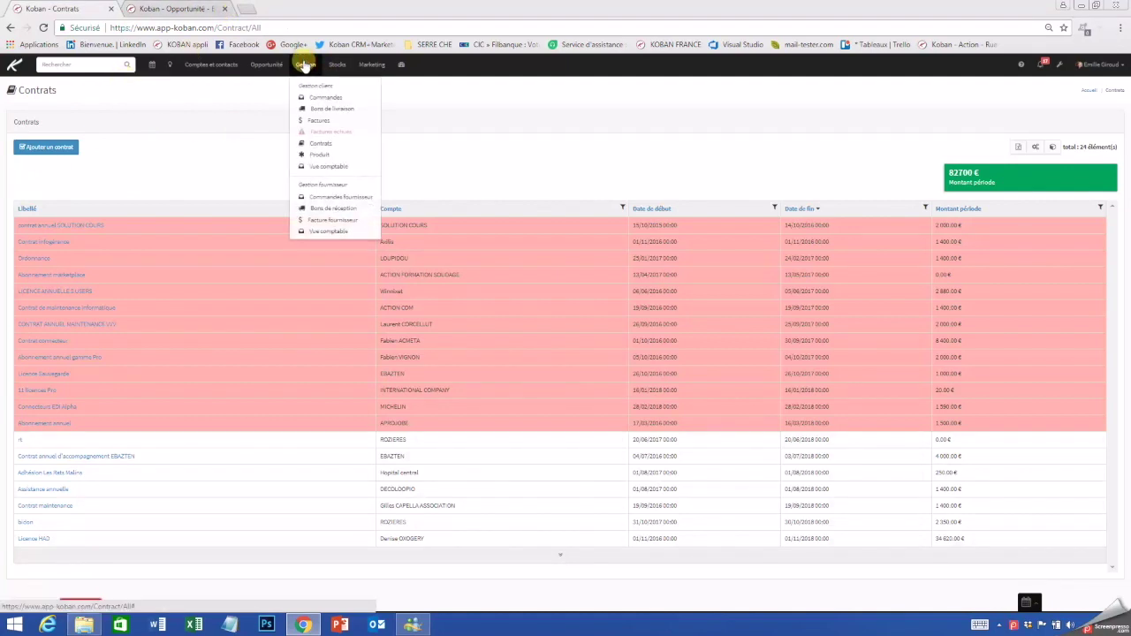
Step: From the Approche globale pipeline, open the opportunity EQUIPEMENTS NOUVELLE AGENCE DE MONTPELLIER and its quote
mouse_move(271, 68)
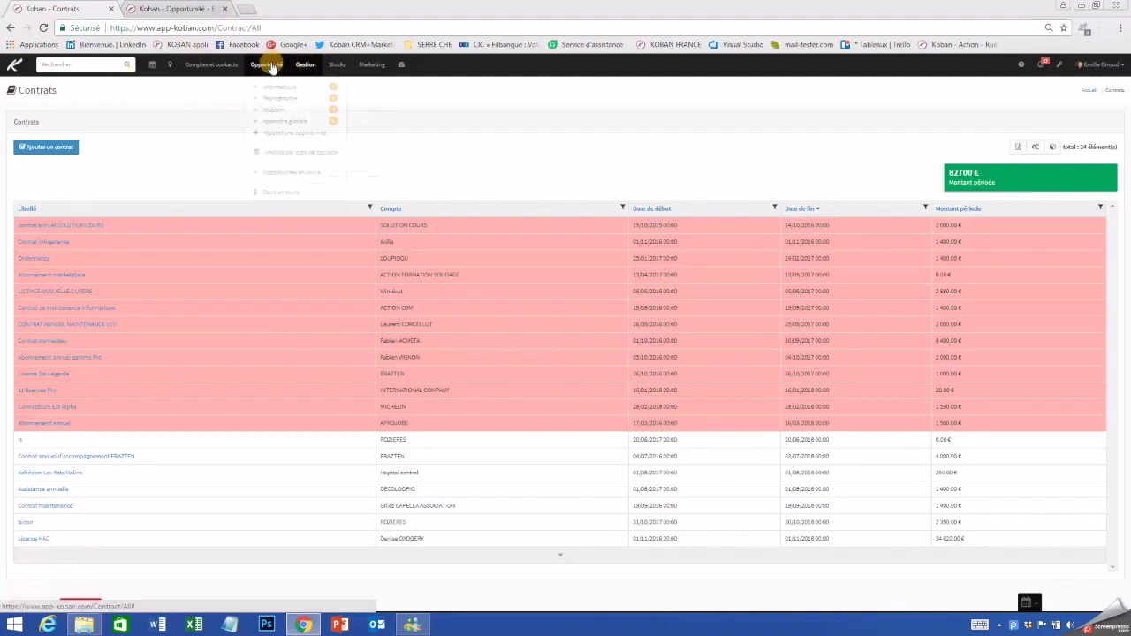
click(279, 119)
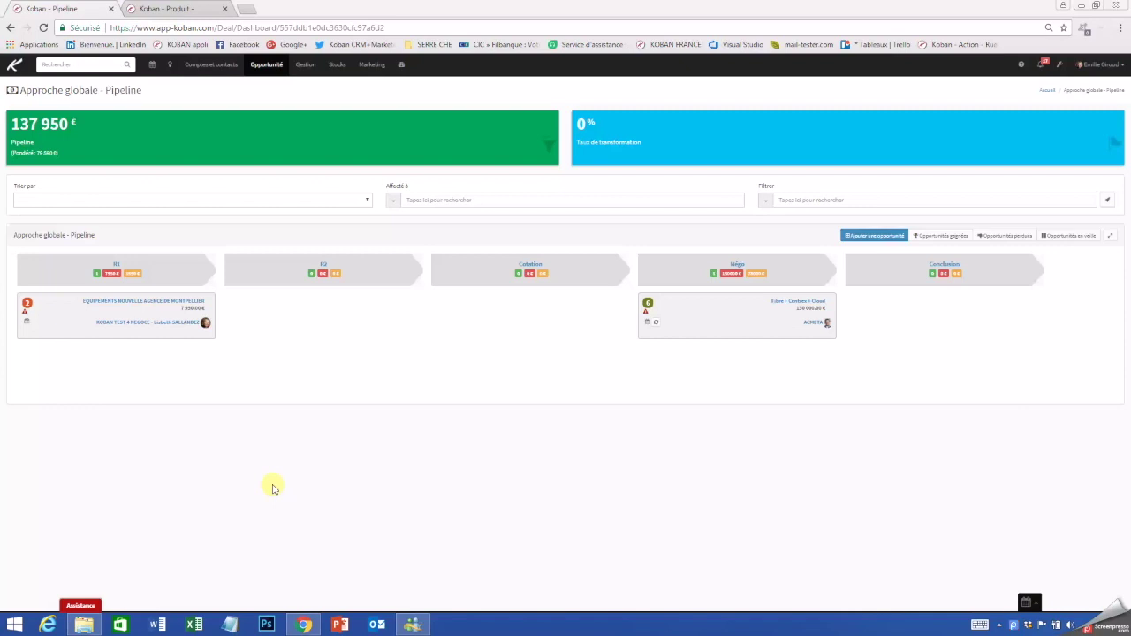
click(129, 304)
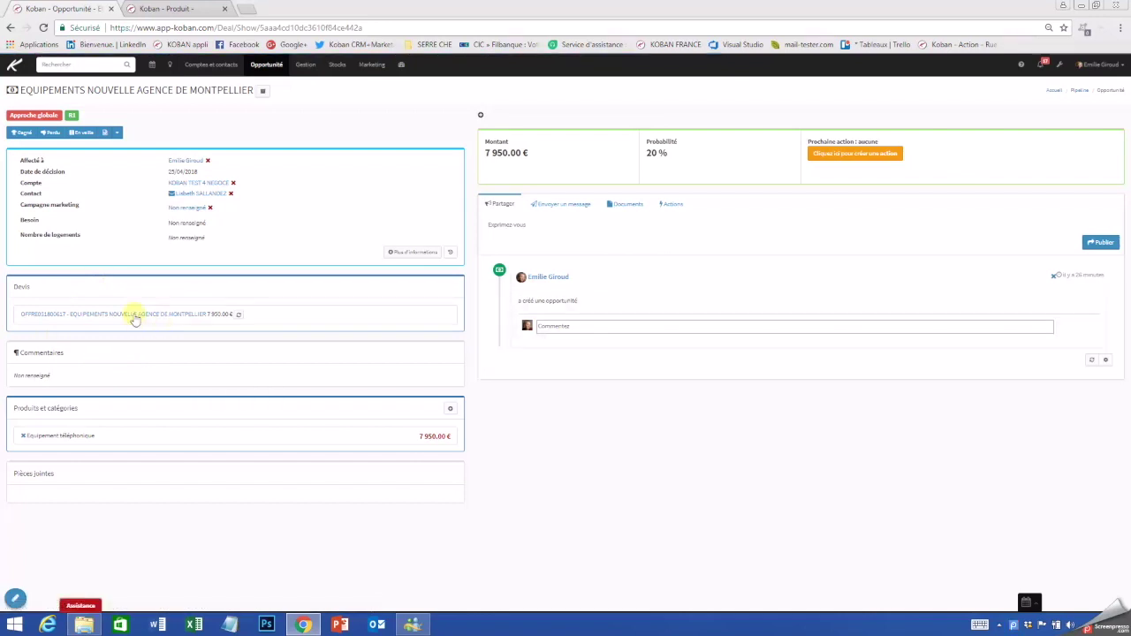
click(134, 314)
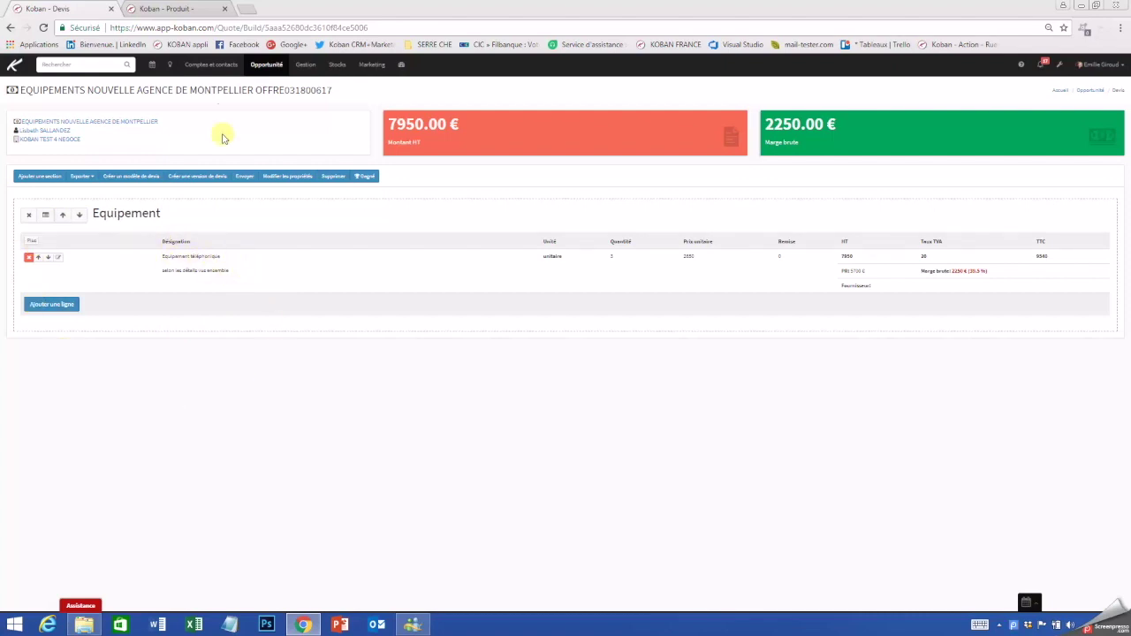
Step: Check the Livrable and Géré en stock options on the Equipement téléphonique product sheet and return to the quote
click(186, 9)
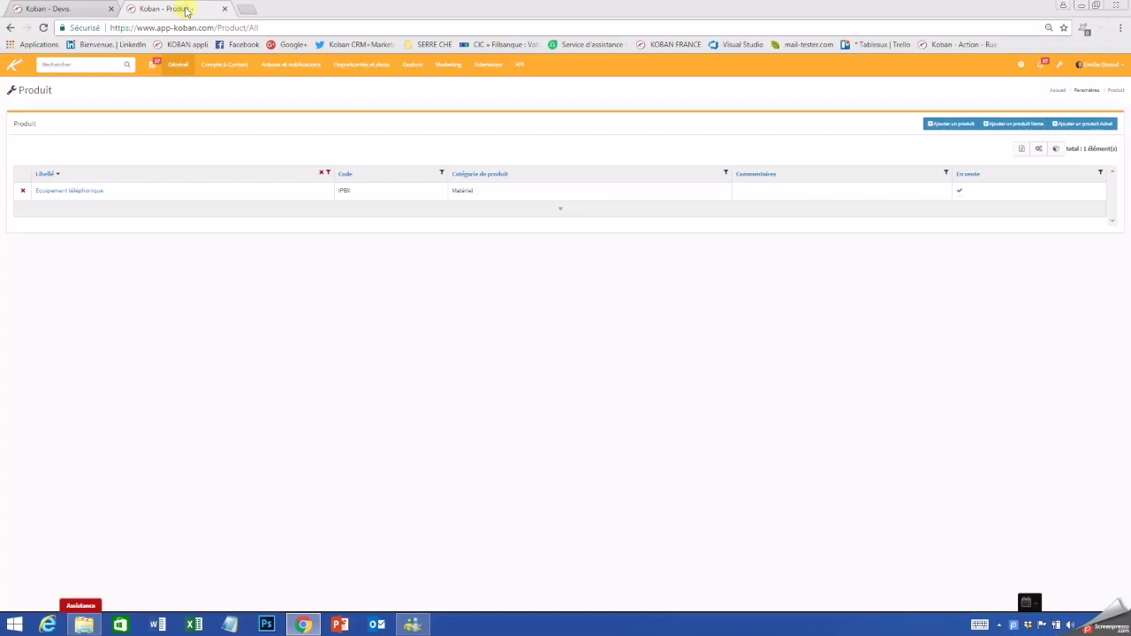
click(62, 195)
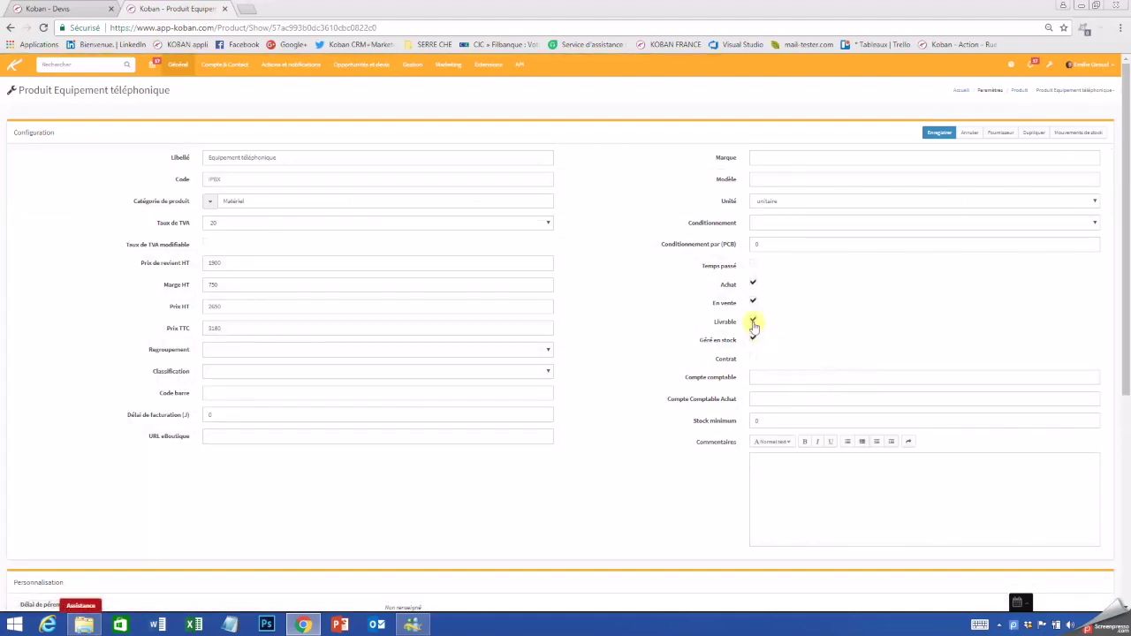
click(67, 10)
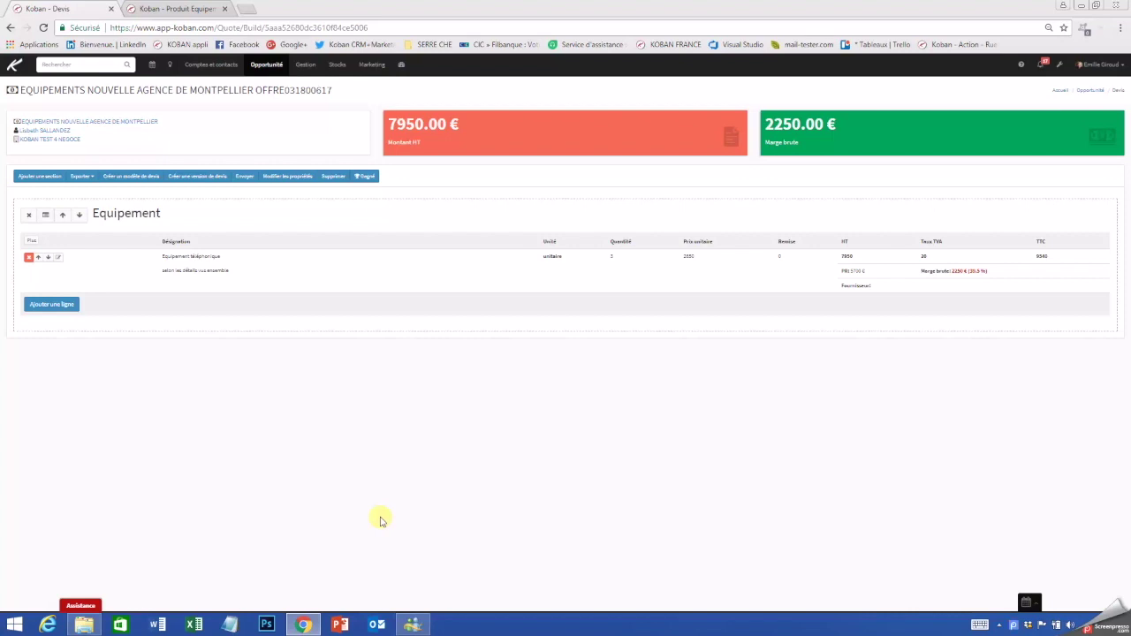
Step: Mark the quote's opportunity as won, create its purchase order and validate that order
click(84, 121)
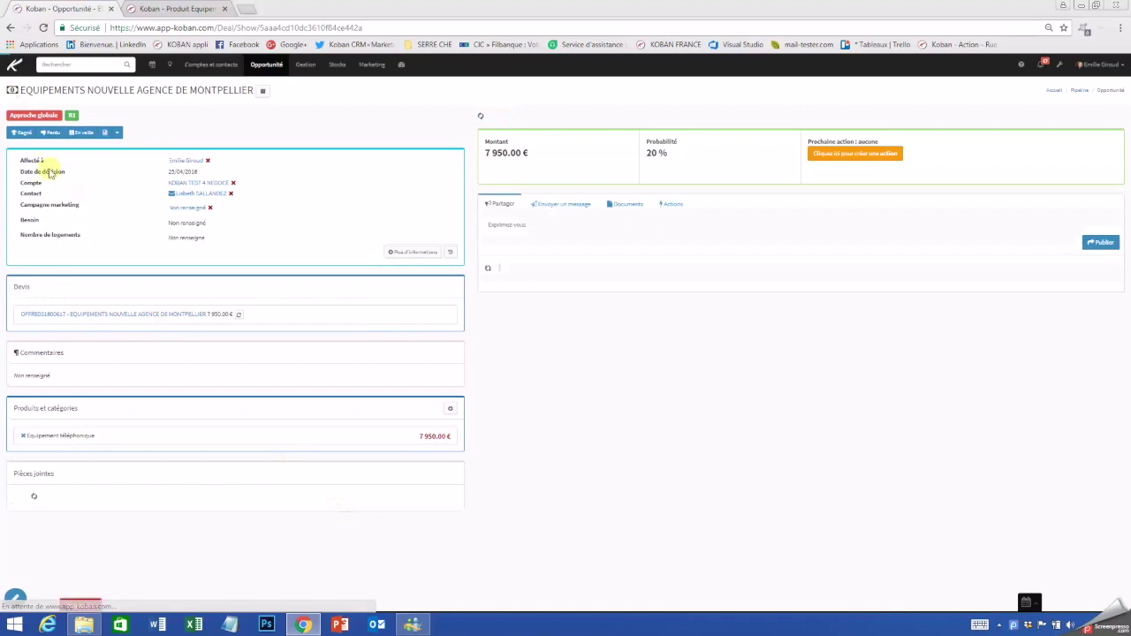
click(21, 133)
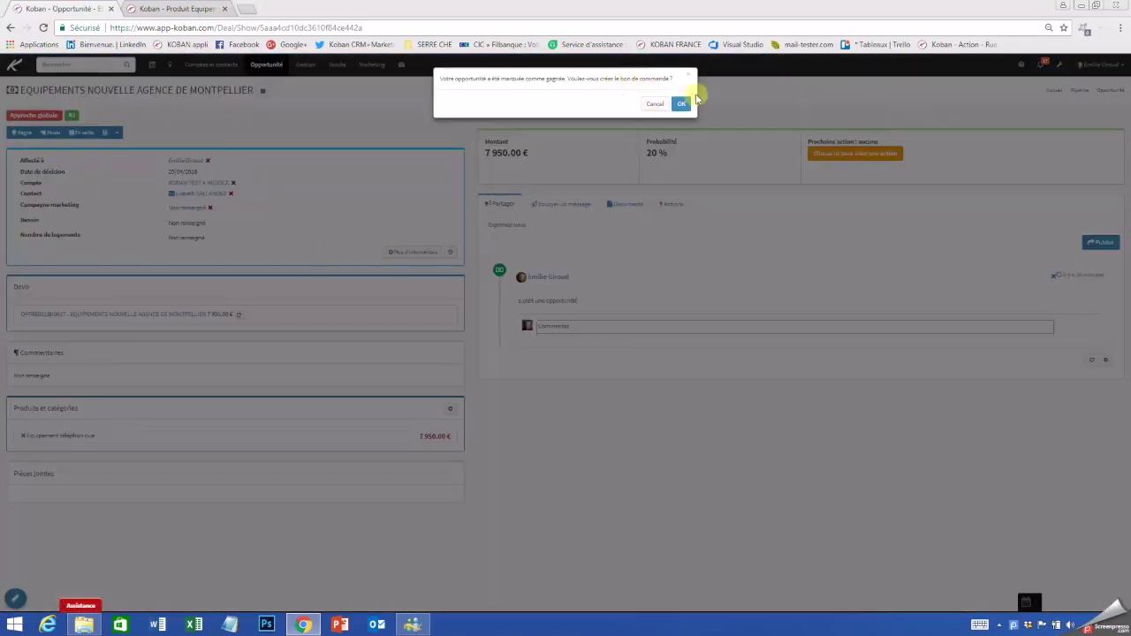
click(681, 105)
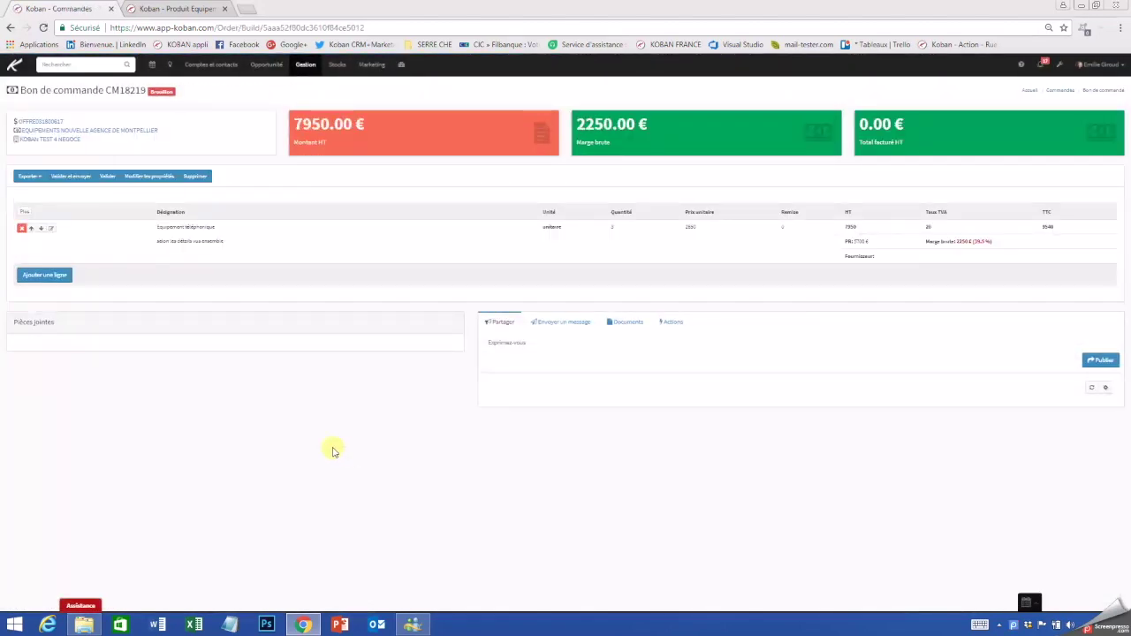
click(108, 177)
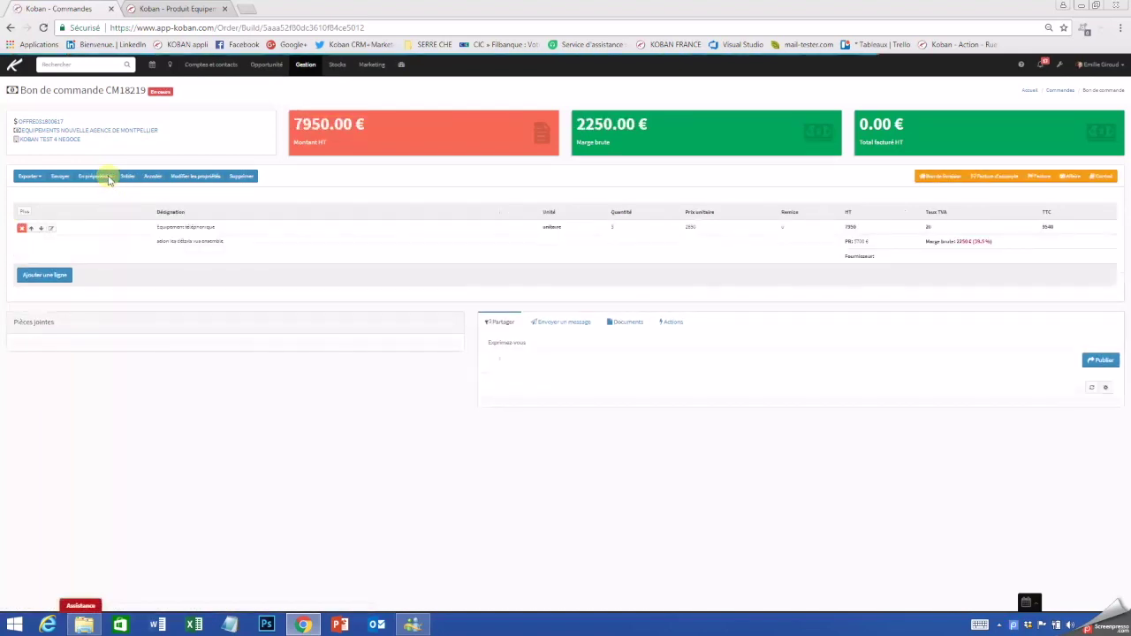
click(108, 180)
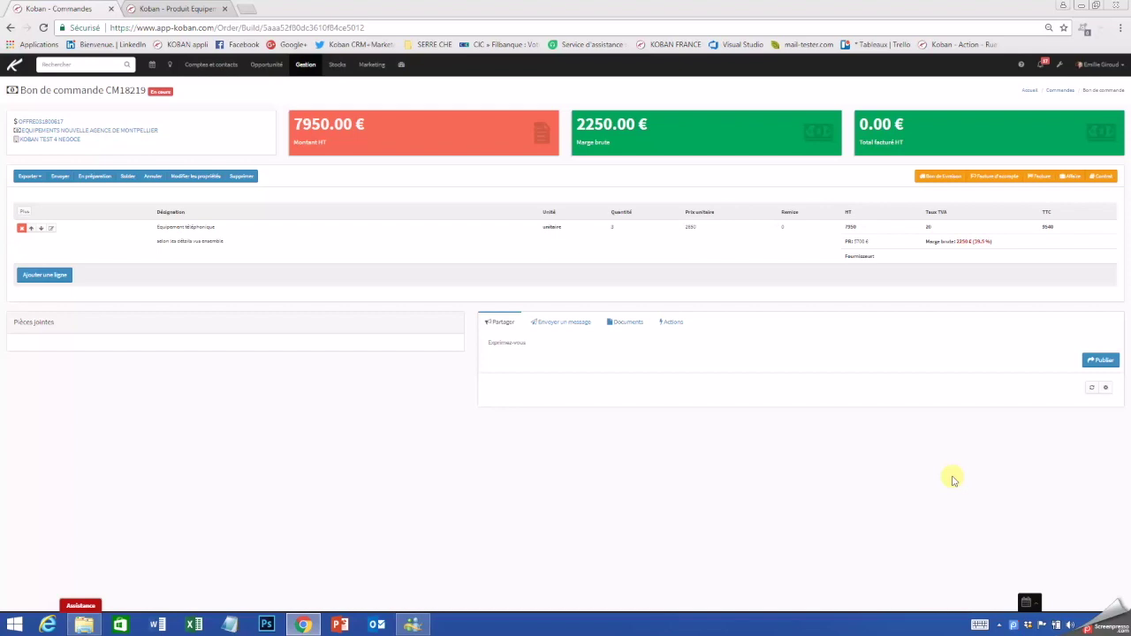
Step: Create a delivery note from the purchase order, validate it and reopen it from the issued delivery notes
click(934, 179)
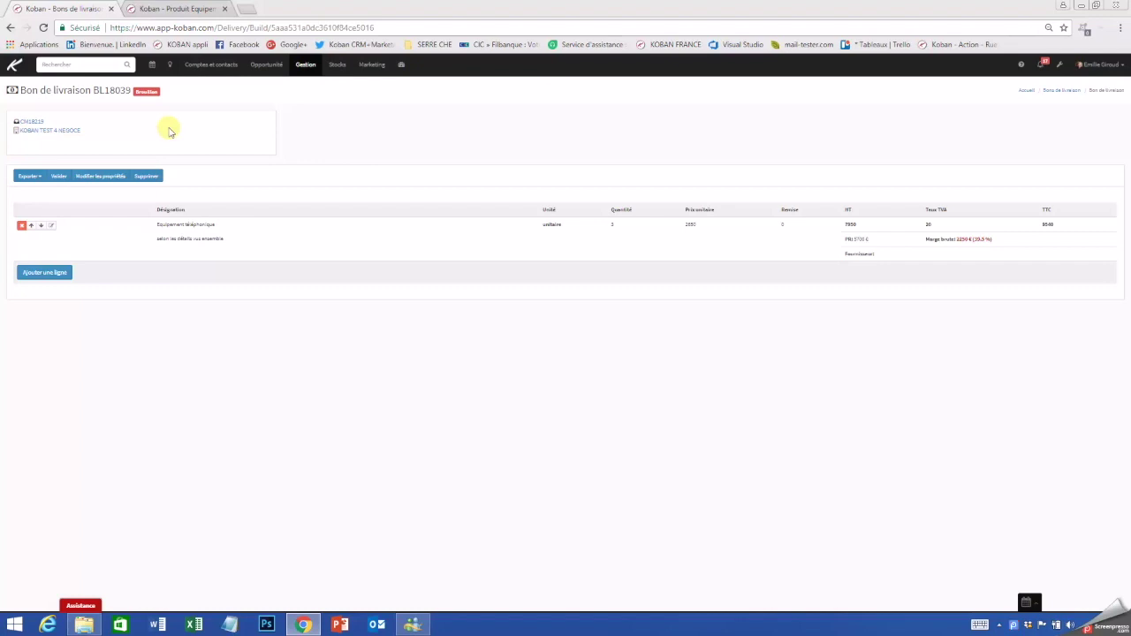
click(59, 178)
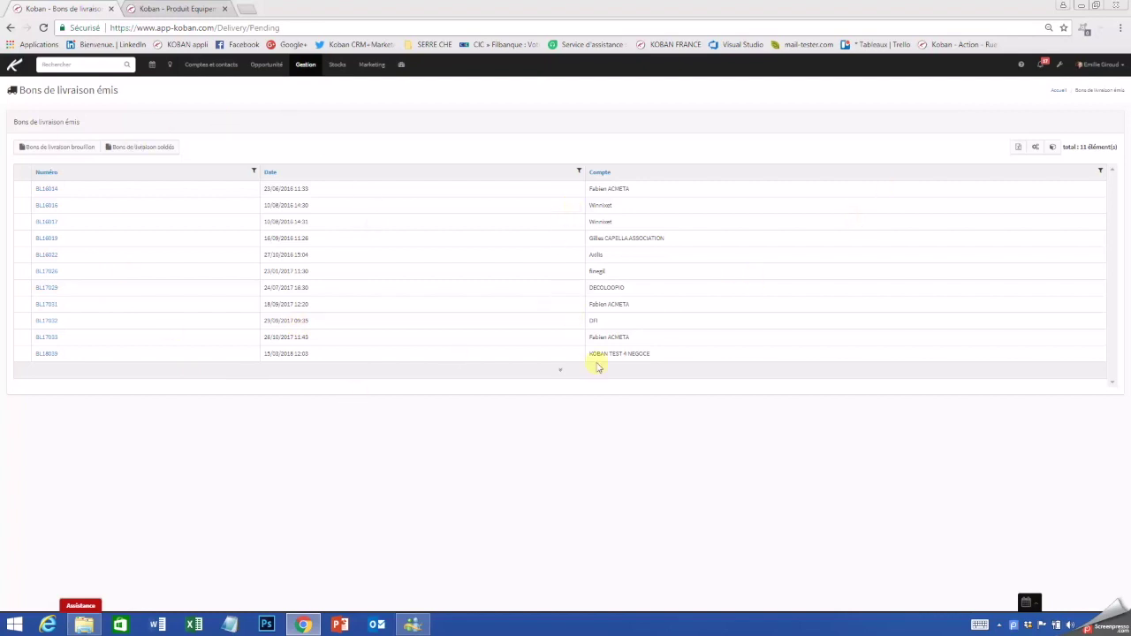
click(46, 354)
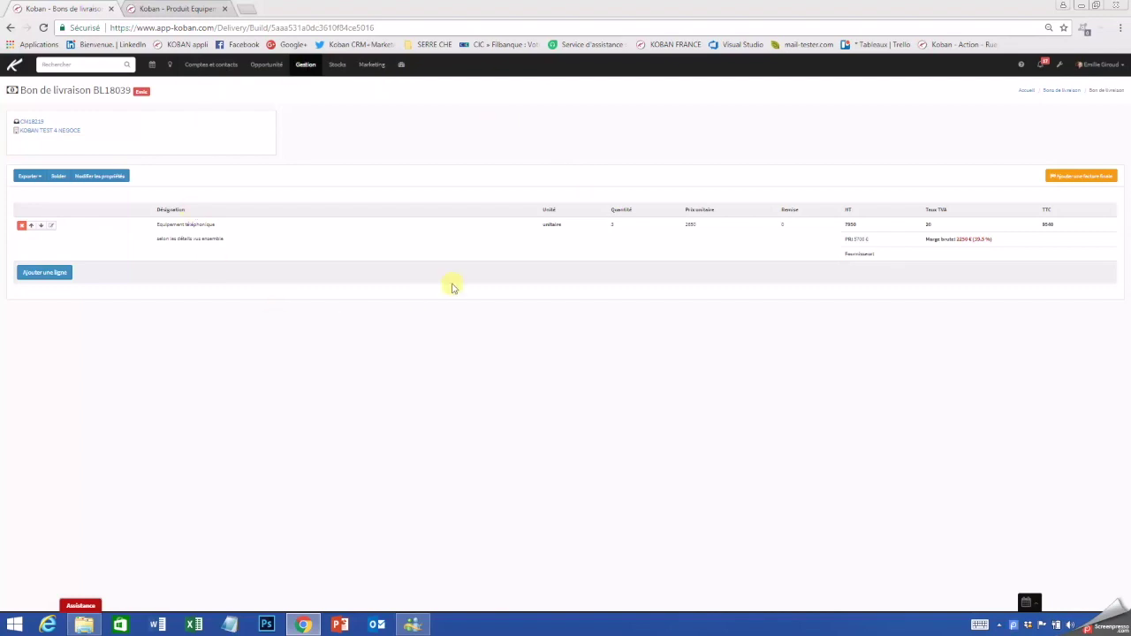
Step: Create an invoice from the delivery note and validate it, viewing its email form without sending
click(1076, 176)
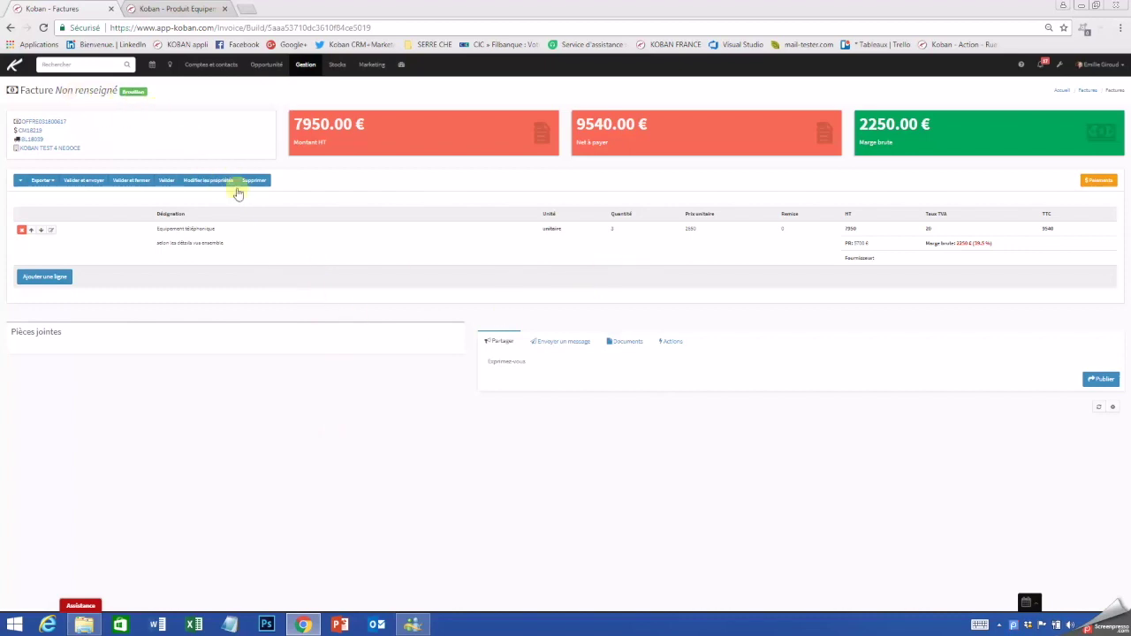
click(166, 180)
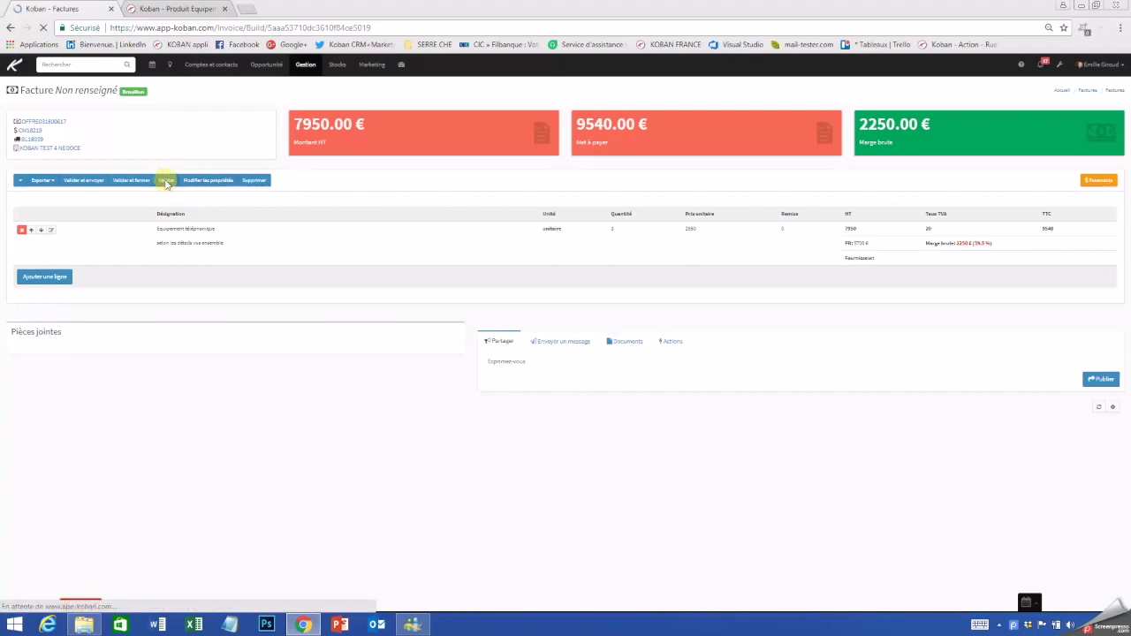
click(74, 181)
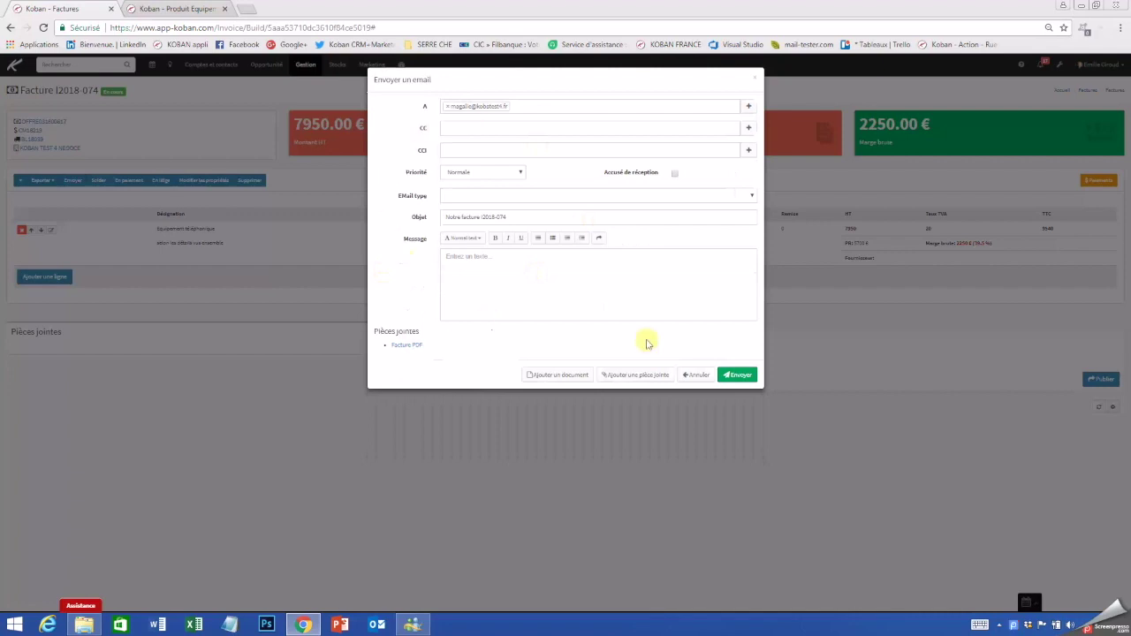
click(698, 375)
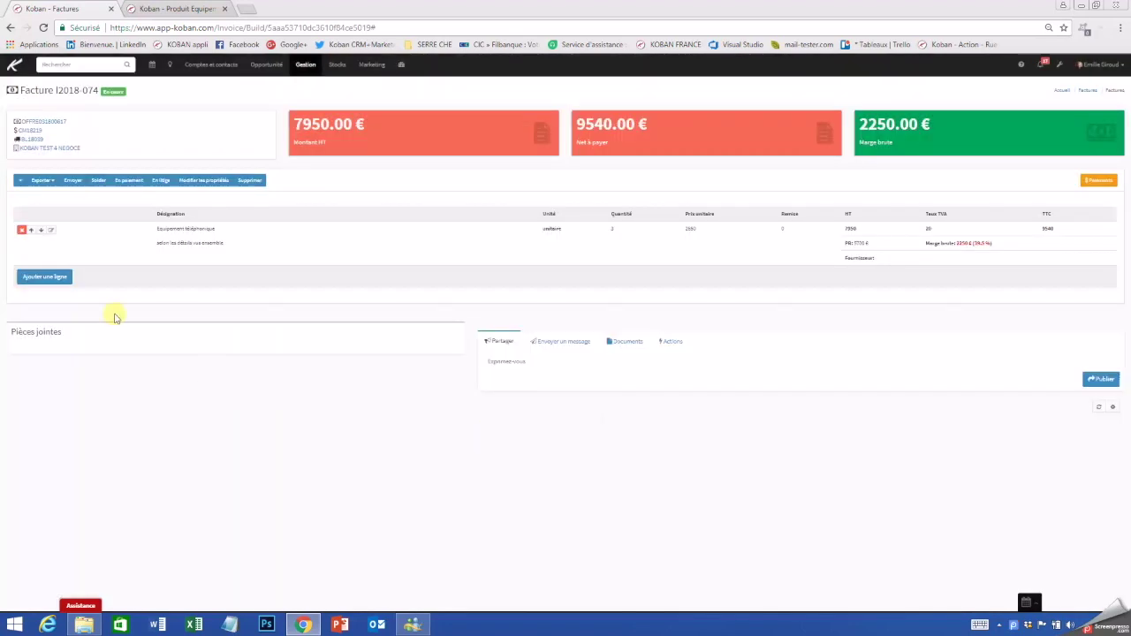
Step: Open the purchase order linked to the invoice and list the invoices issued on that order
click(27, 131)
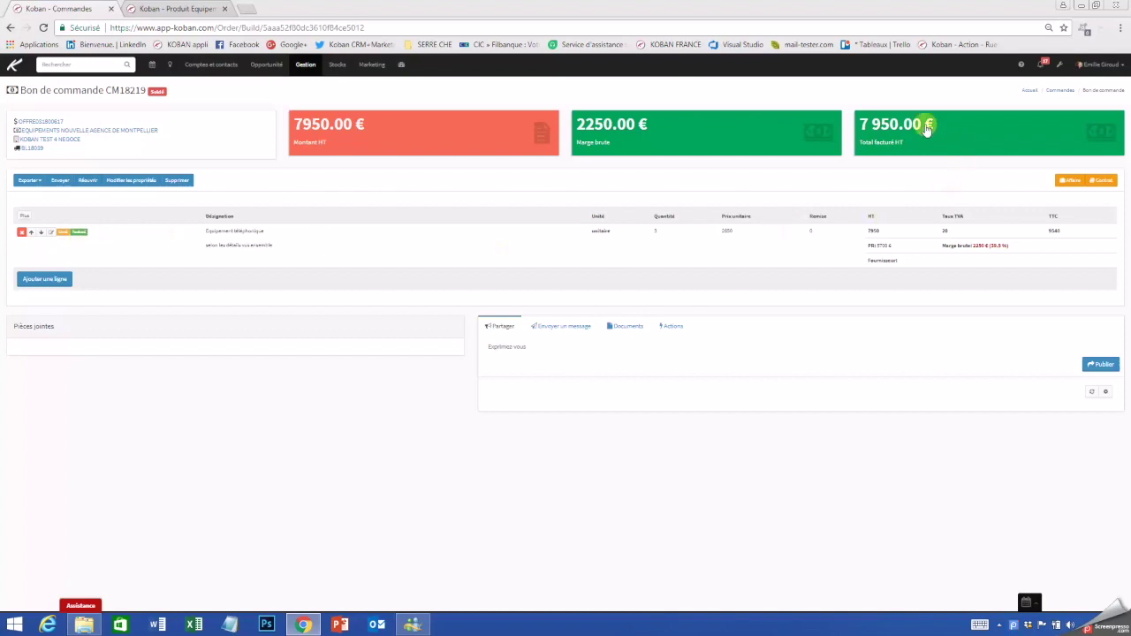
click(889, 132)
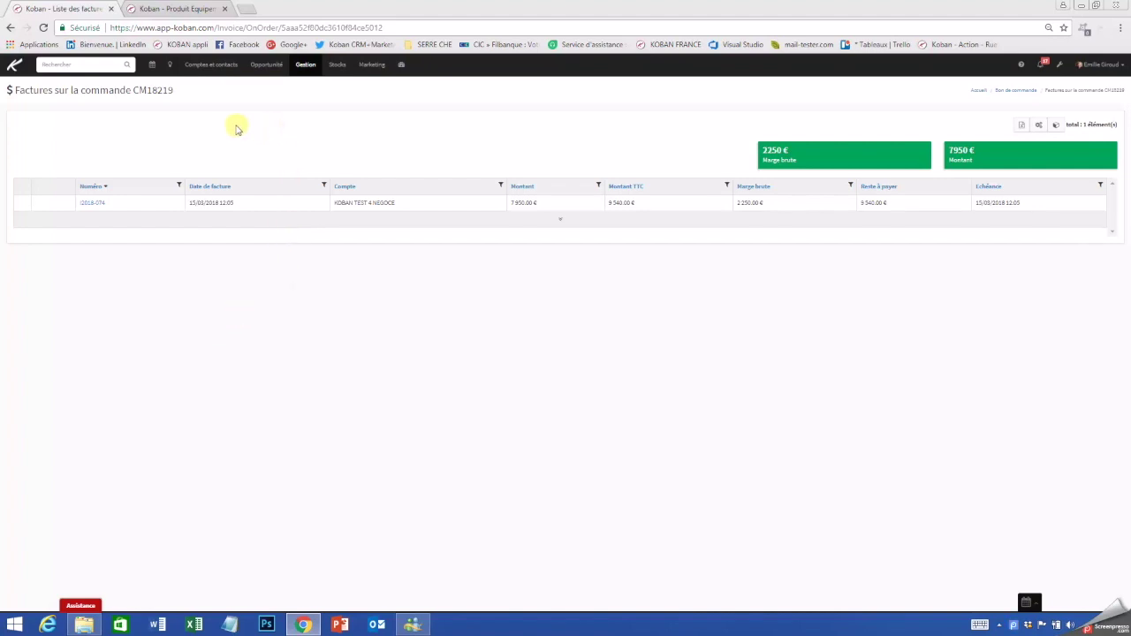
Step: Search for "koban test", open the KOBAN TEST 4 NEGOCE account and display its list of invoices
click(75, 66)
text(k)
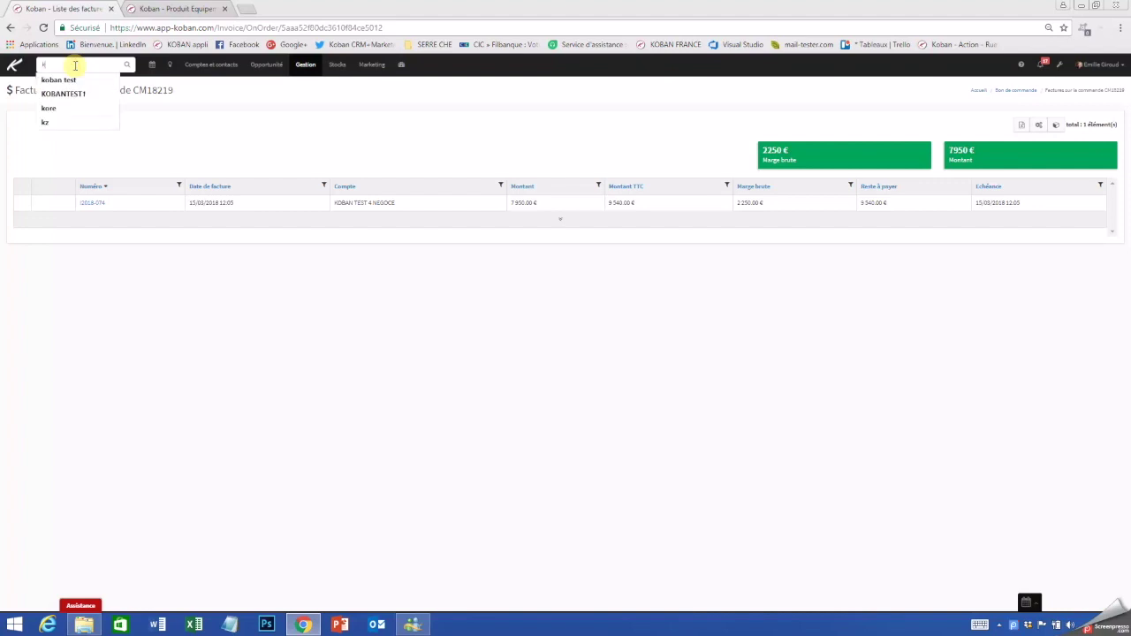
text(oban test)
key(Return)
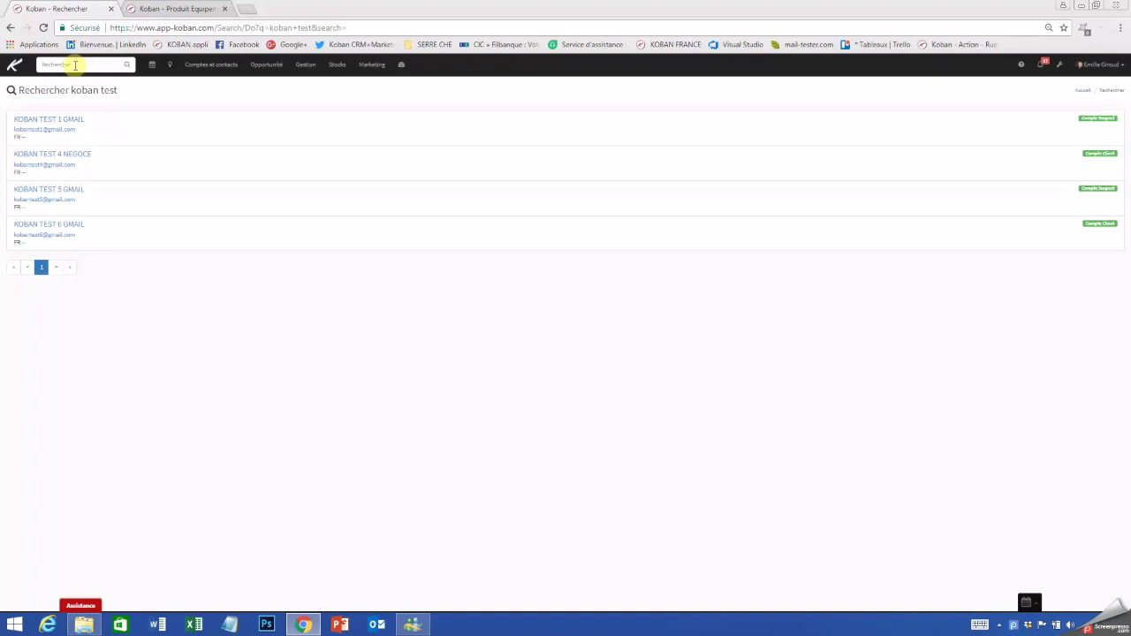
click(41, 156)
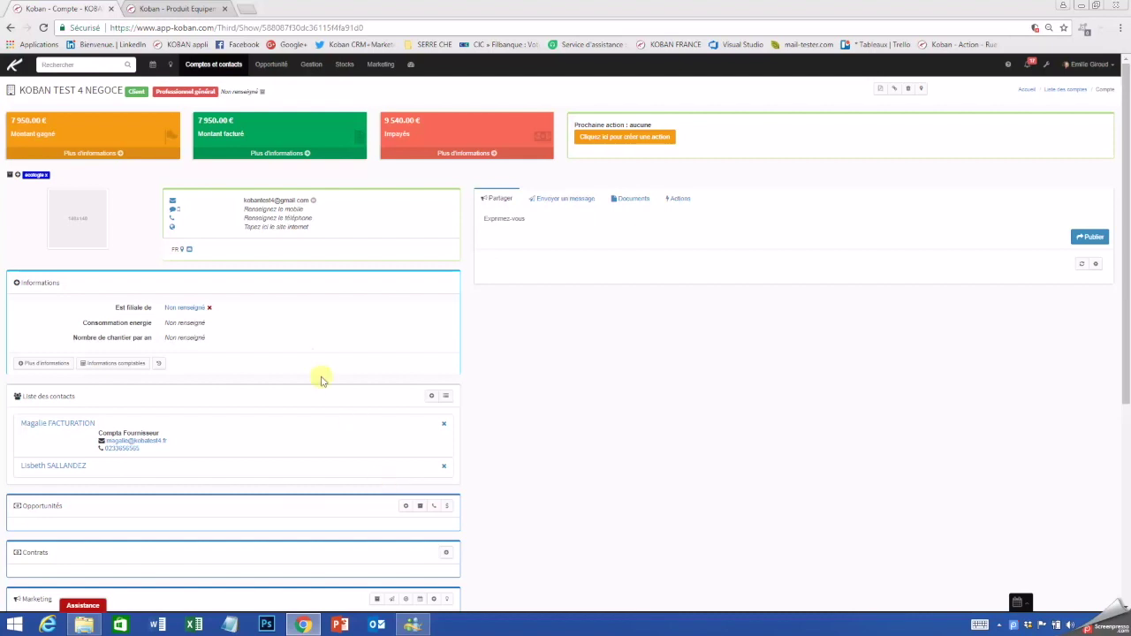
click(268, 154)
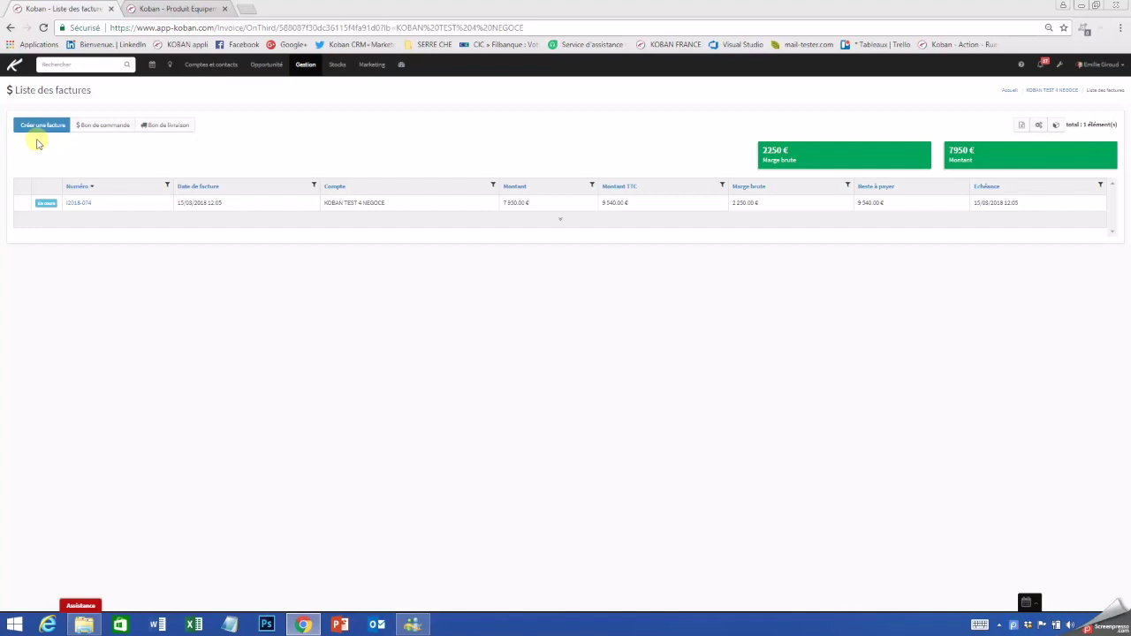
Step: Create an invoice for the account with Virement as the payment method and MONTPELLIER as the depot
click(40, 127)
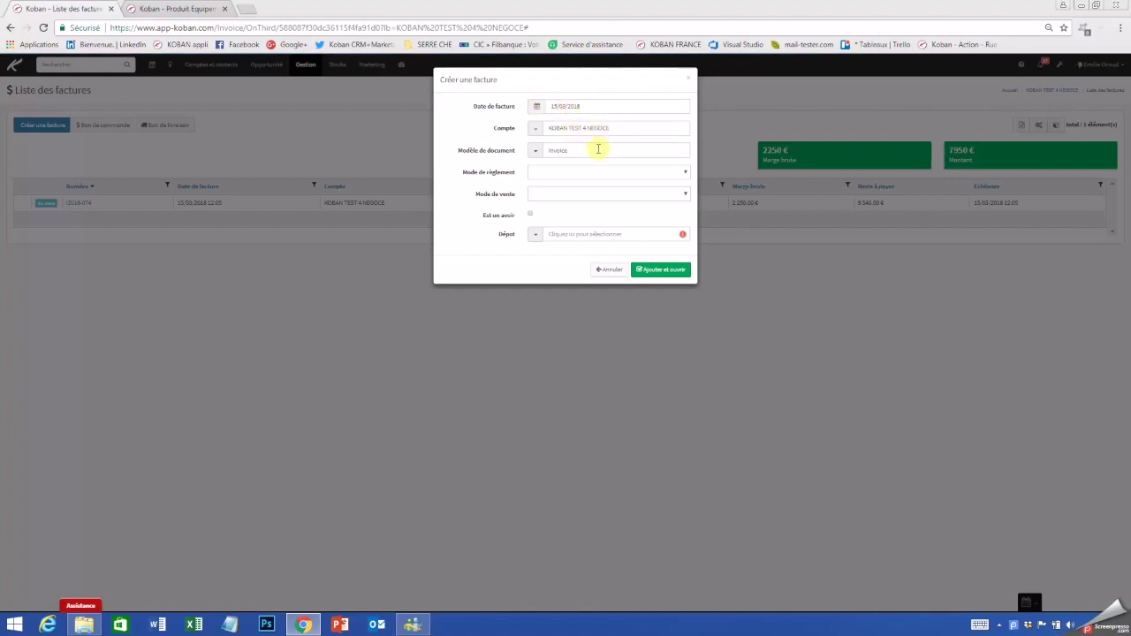
click(542, 171)
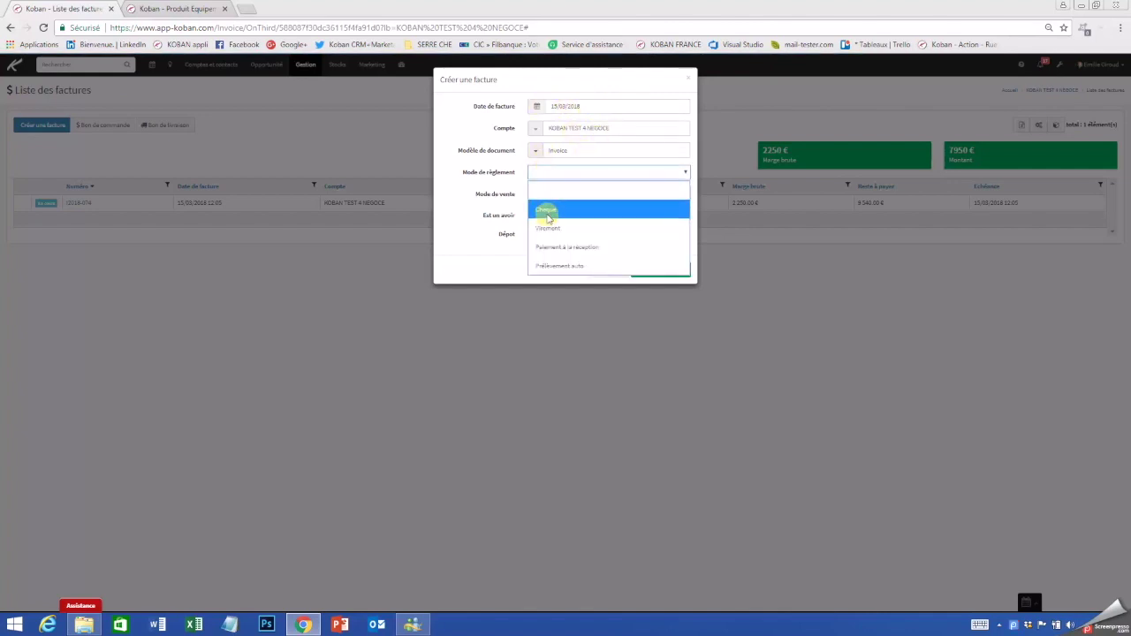
click(545, 227)
click(545, 195)
click(547, 202)
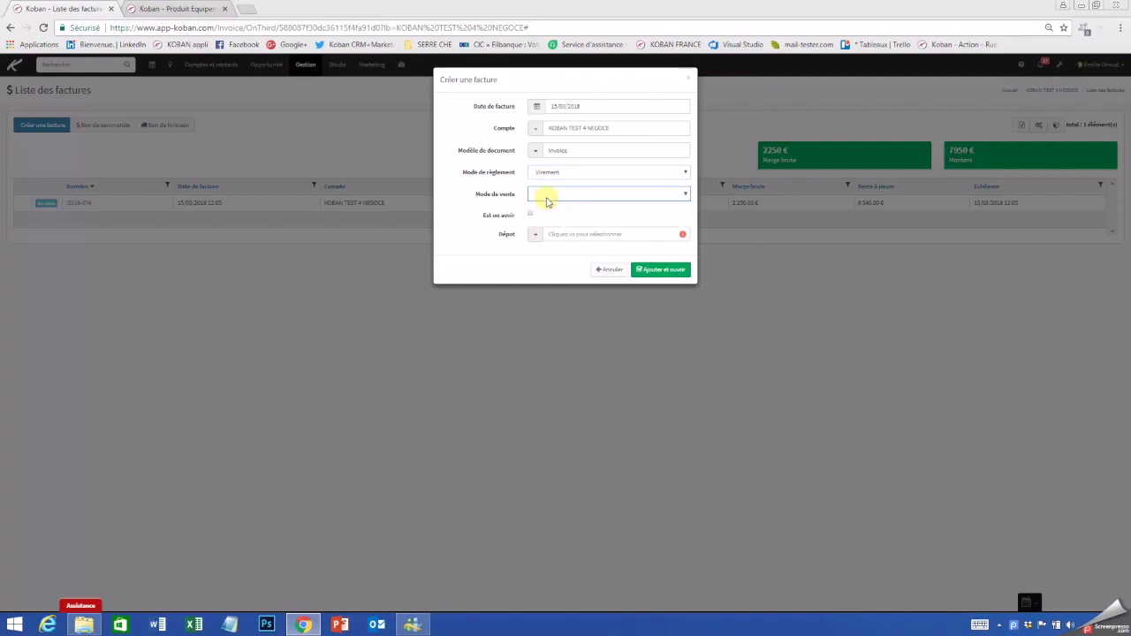
click(574, 234)
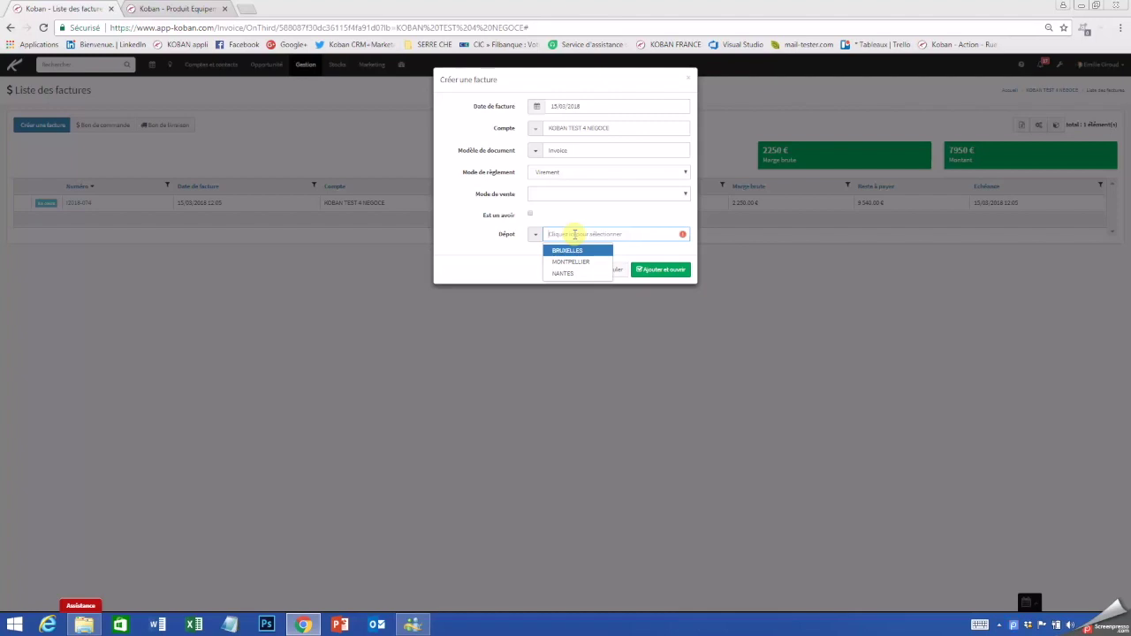
click(570, 261)
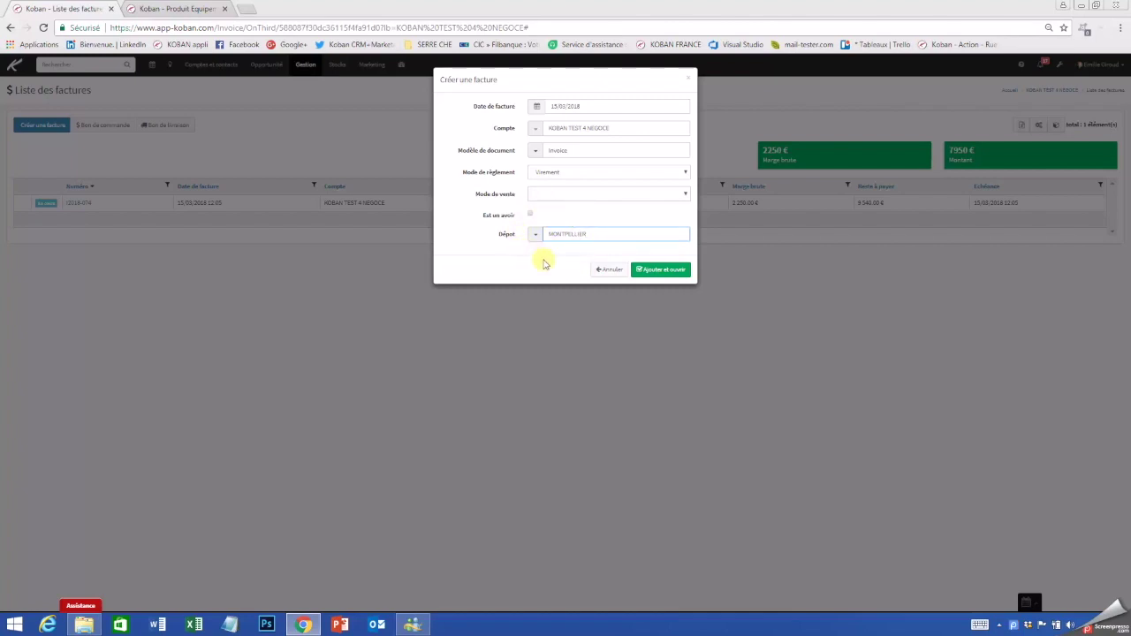
click(658, 278)
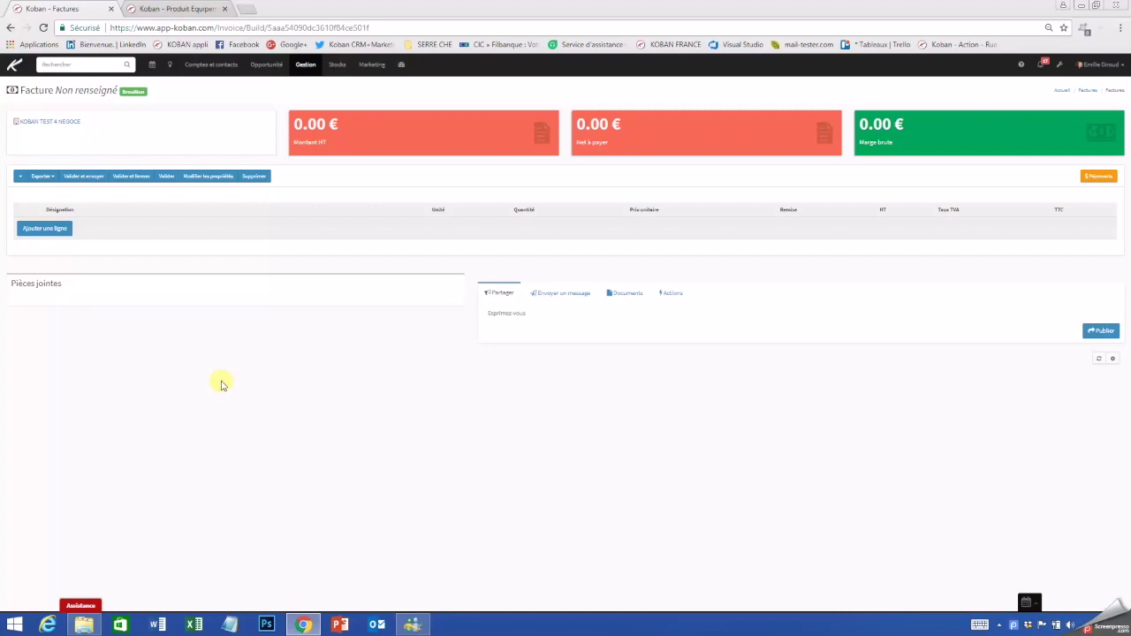
Step: Add an Equipement téléphonique line to the invoice with comment "commentaire", quantity 15 and a discount of 500
click(46, 230)
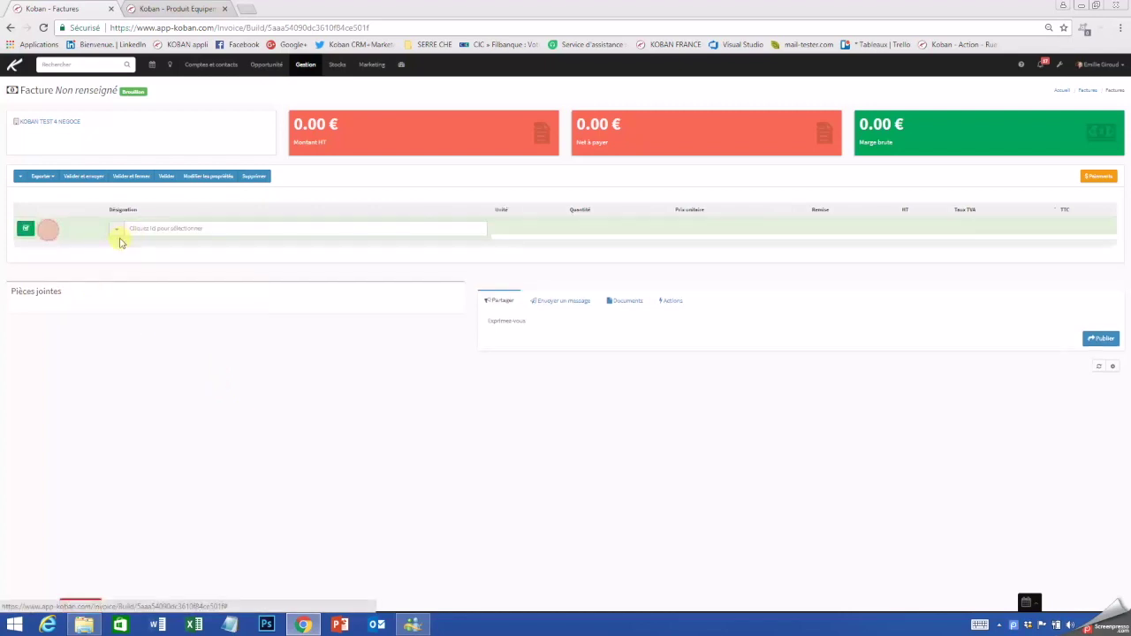
click(153, 229)
text(equi)
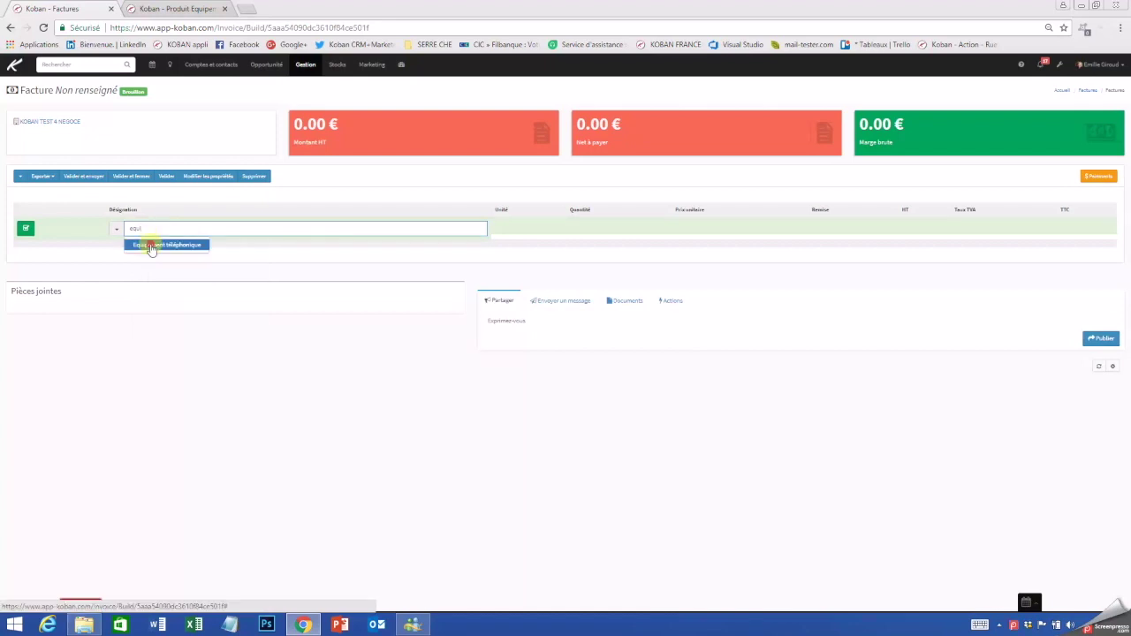
click(152, 245)
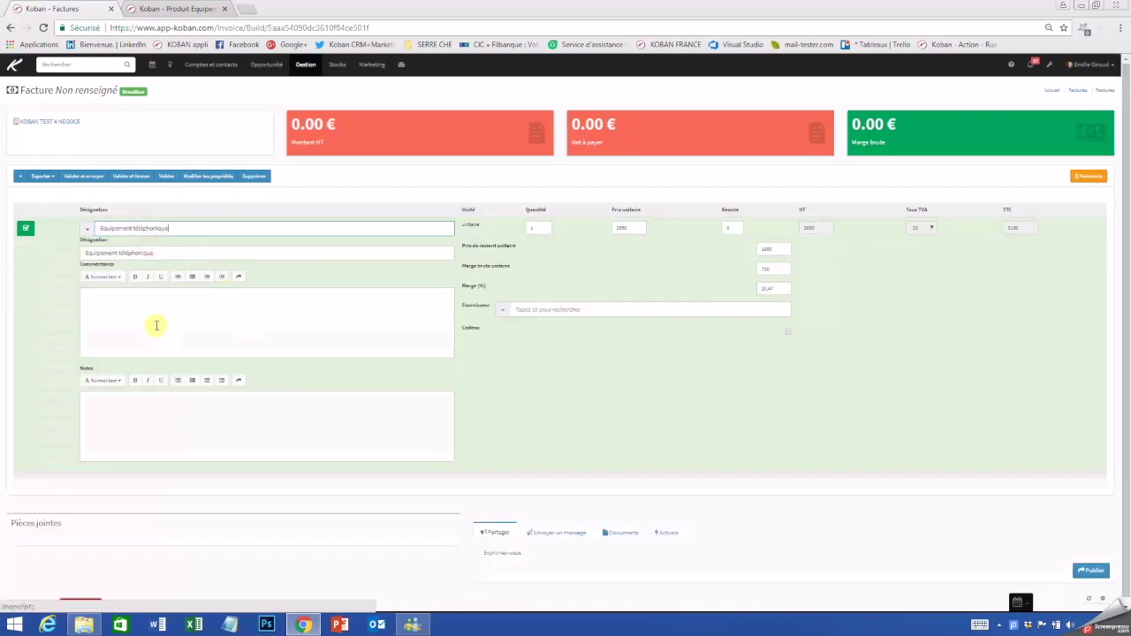
text(commentaire)
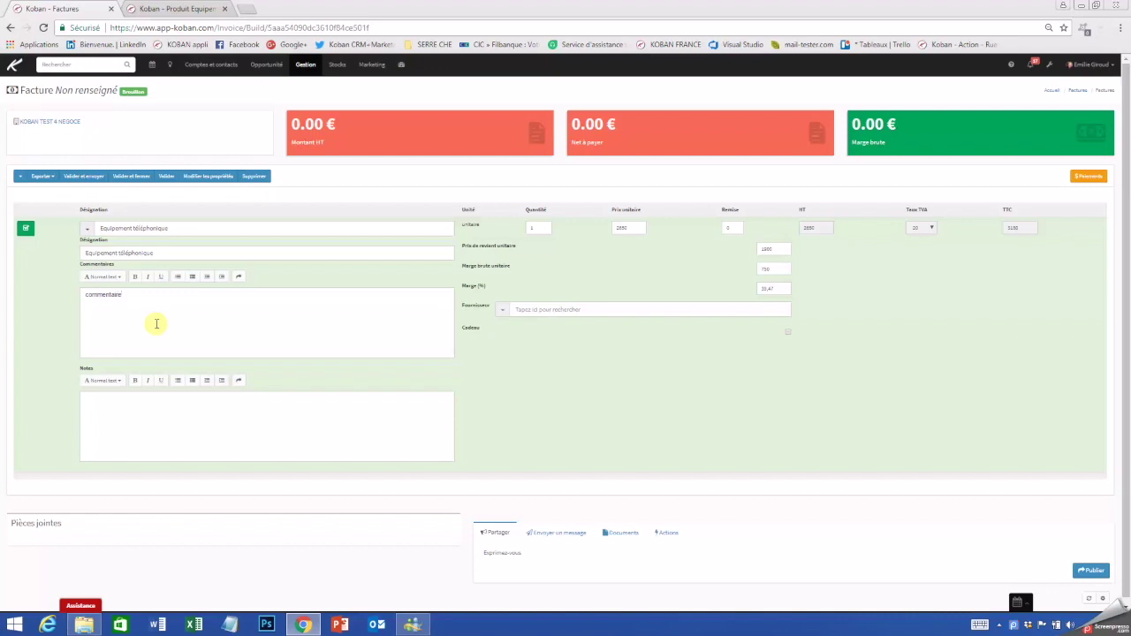
click(531, 228)
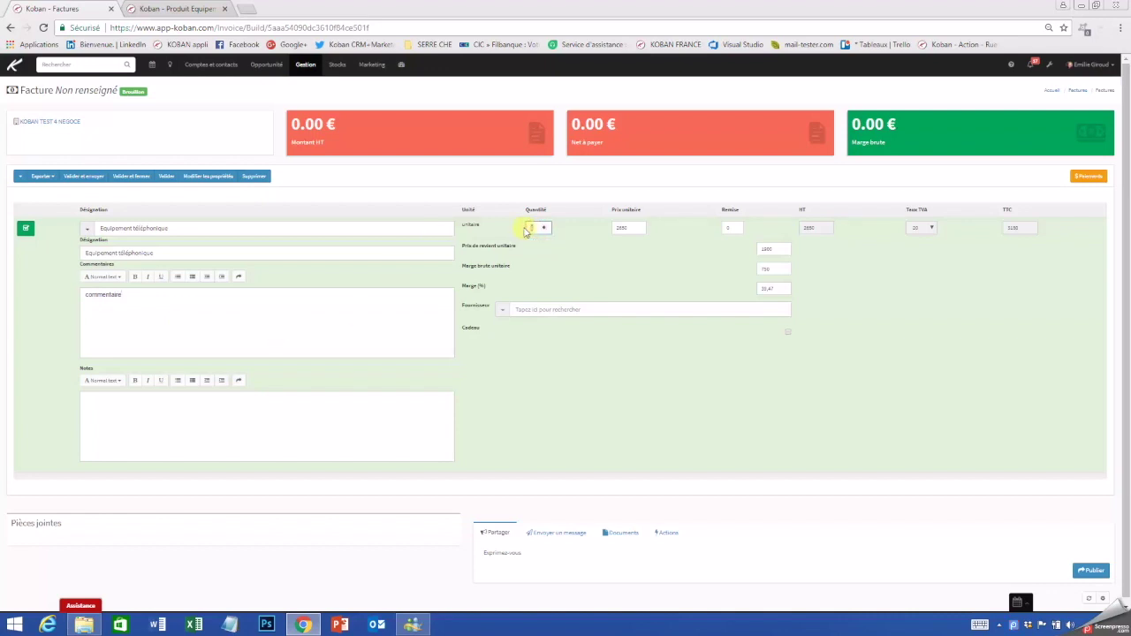
text(15)
click(733, 228)
text(8)
click(712, 233)
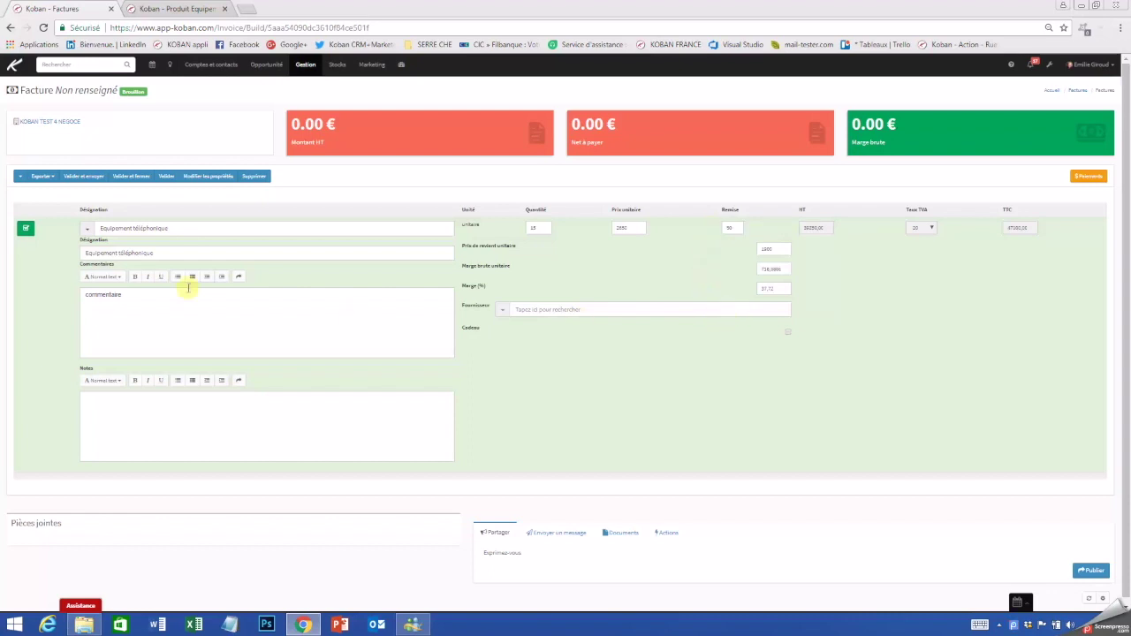
click(26, 228)
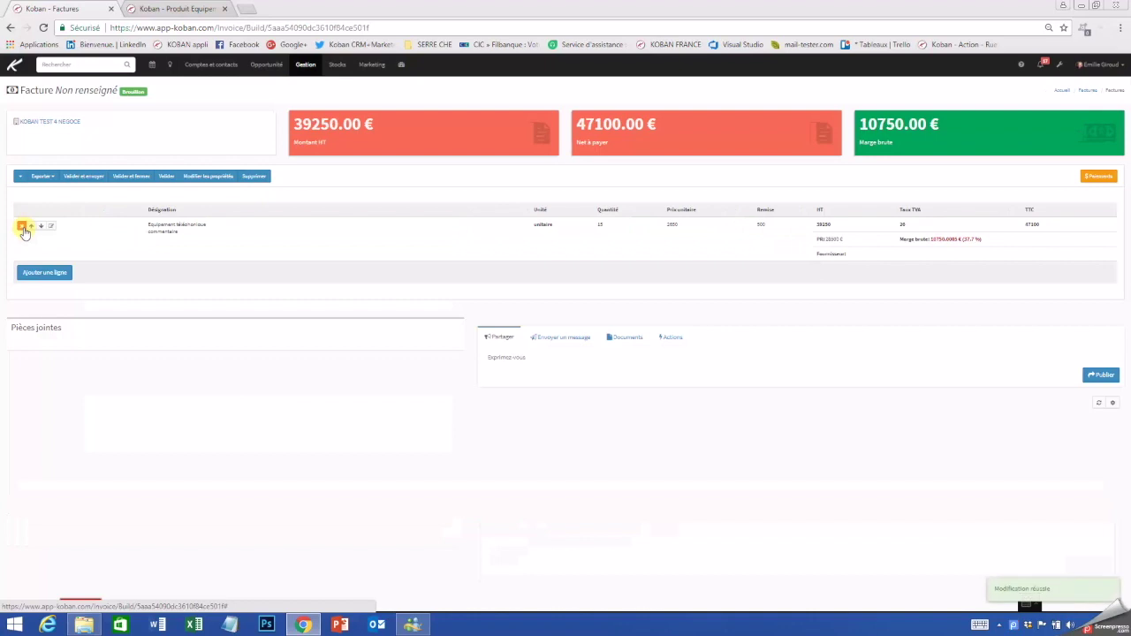
Step: Change the invoice's payment method to Chèque in its properties and validate the invoice
click(215, 175)
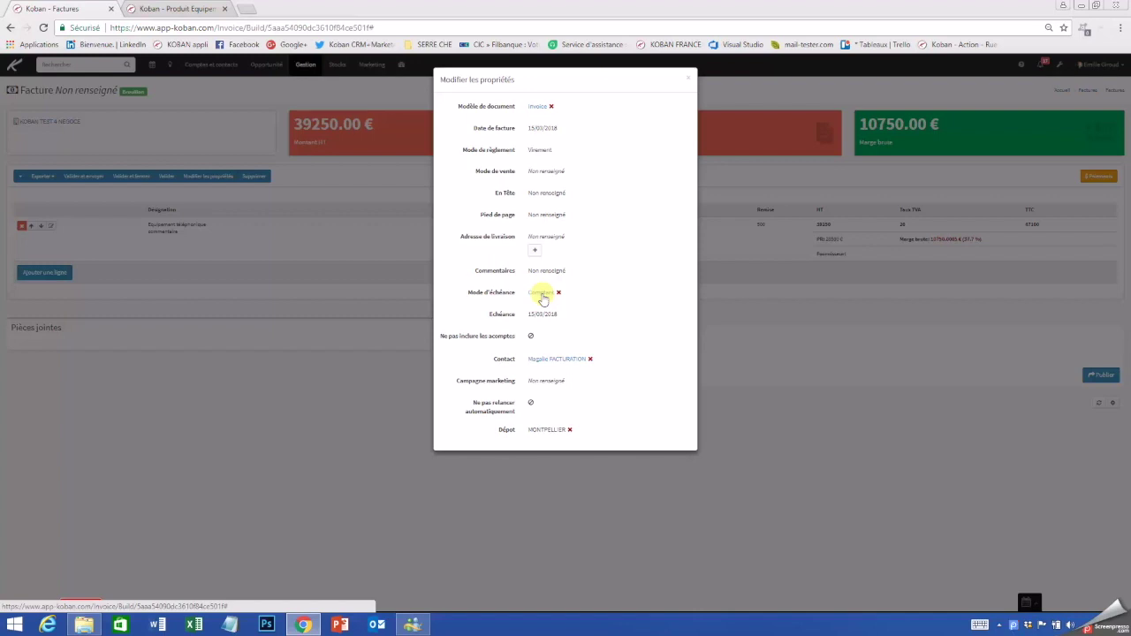
click(539, 150)
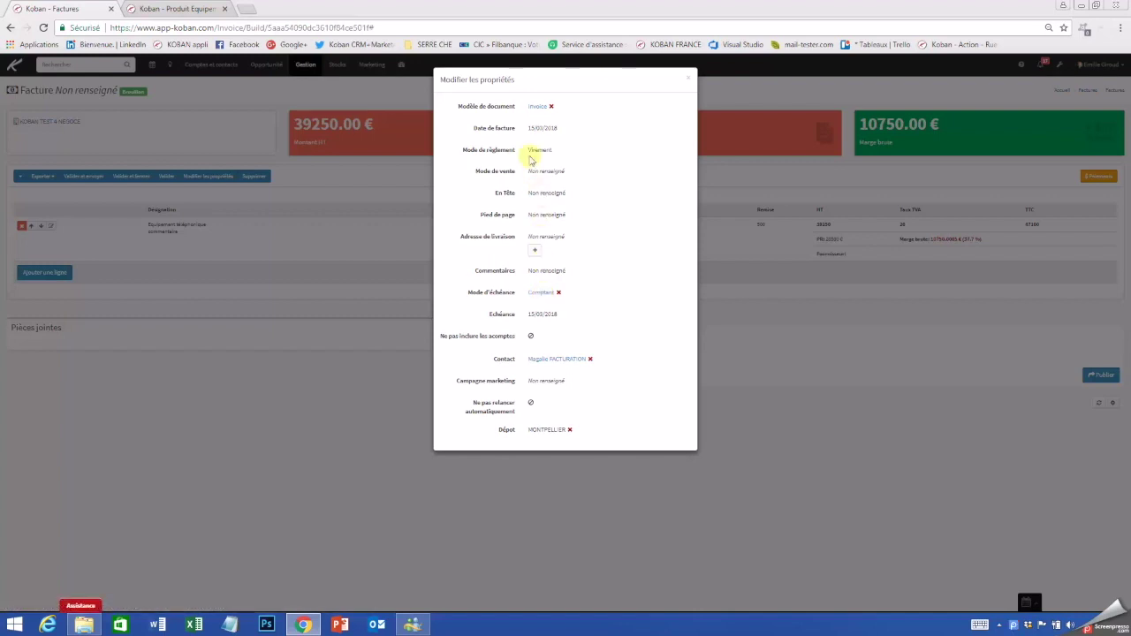
click(548, 155)
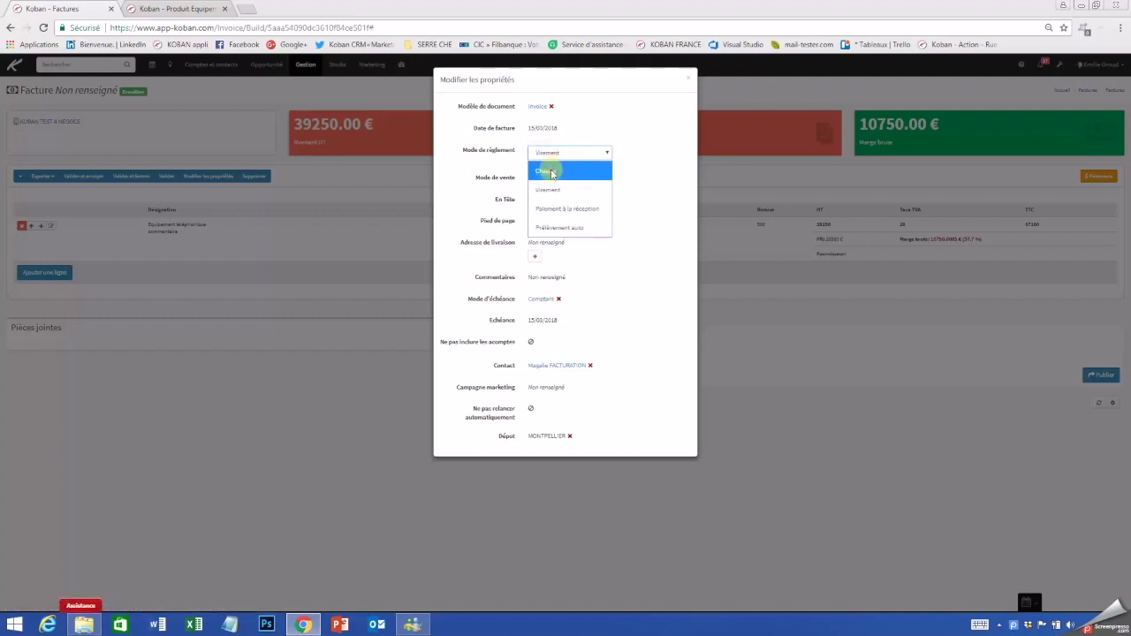
click(551, 177)
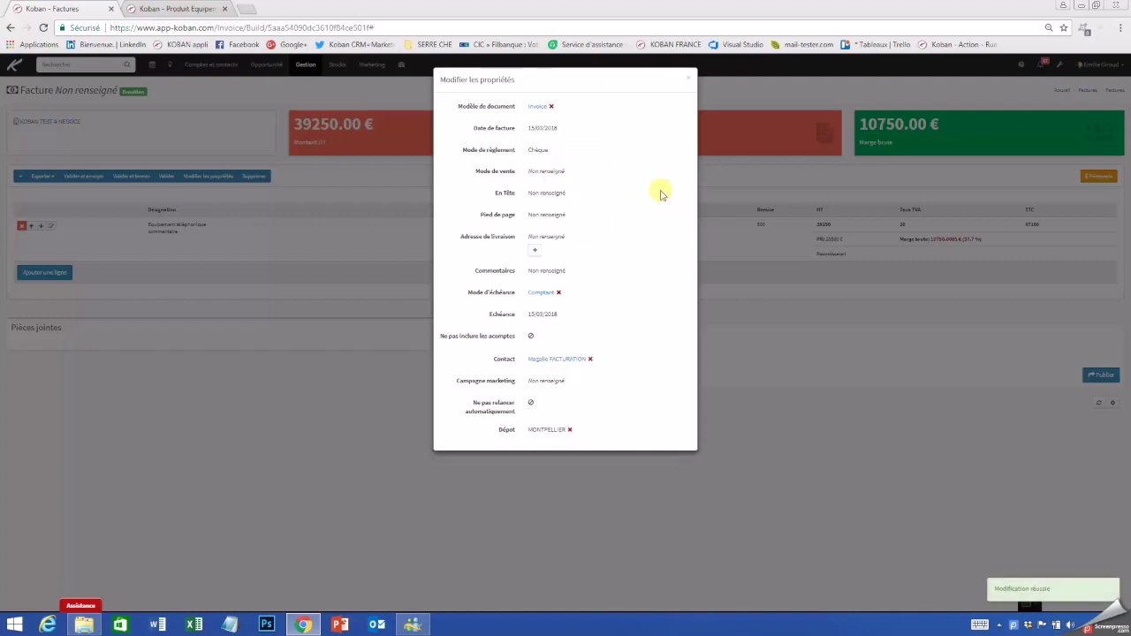
click(688, 78)
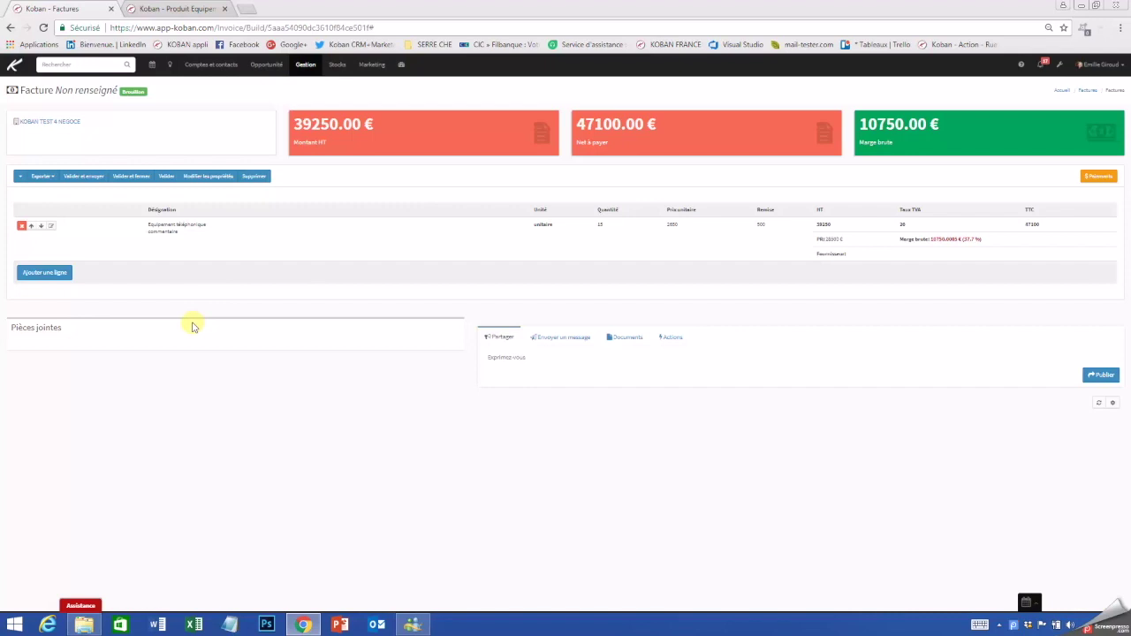
click(164, 177)
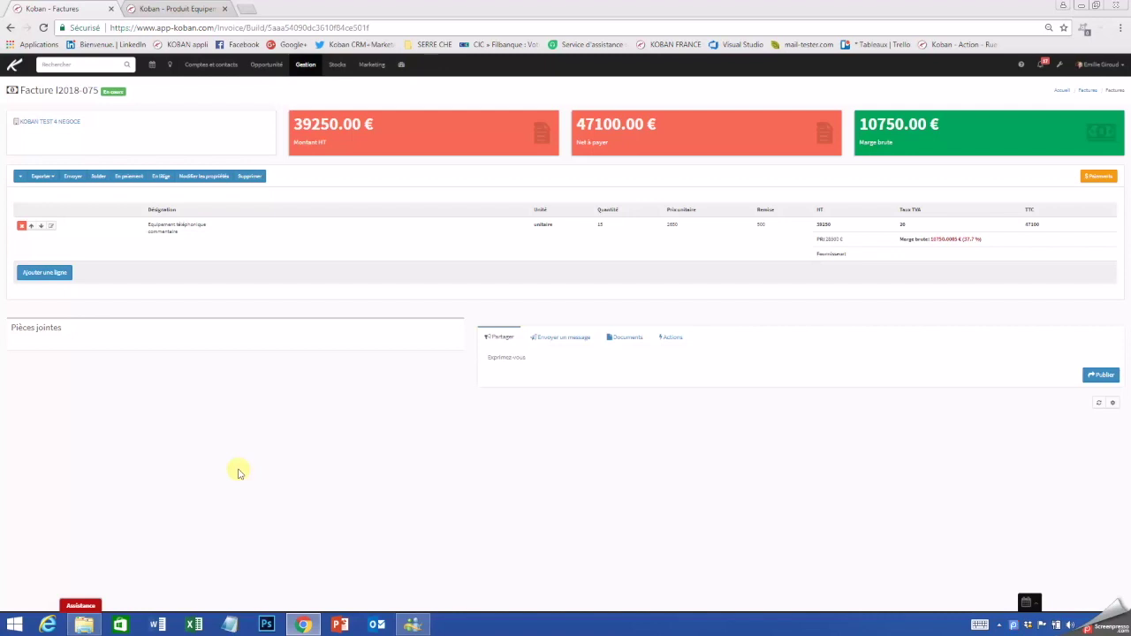
Step: Review the customer accounting view (Vue comptable) for Février 2018 and again for Mars 2018
click(307, 67)
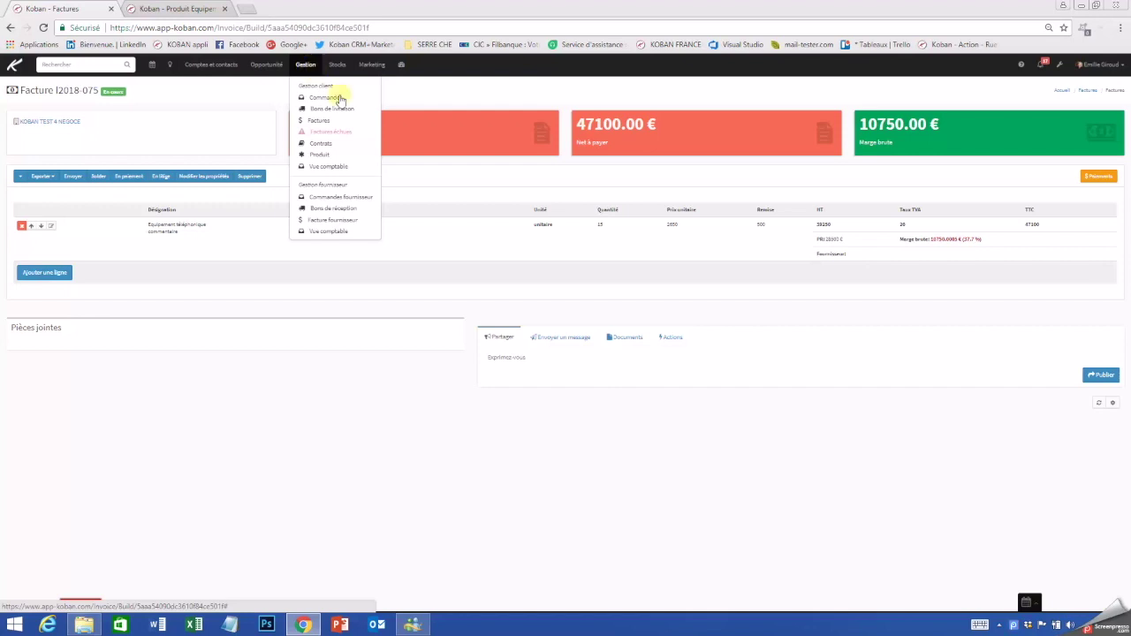
click(327, 168)
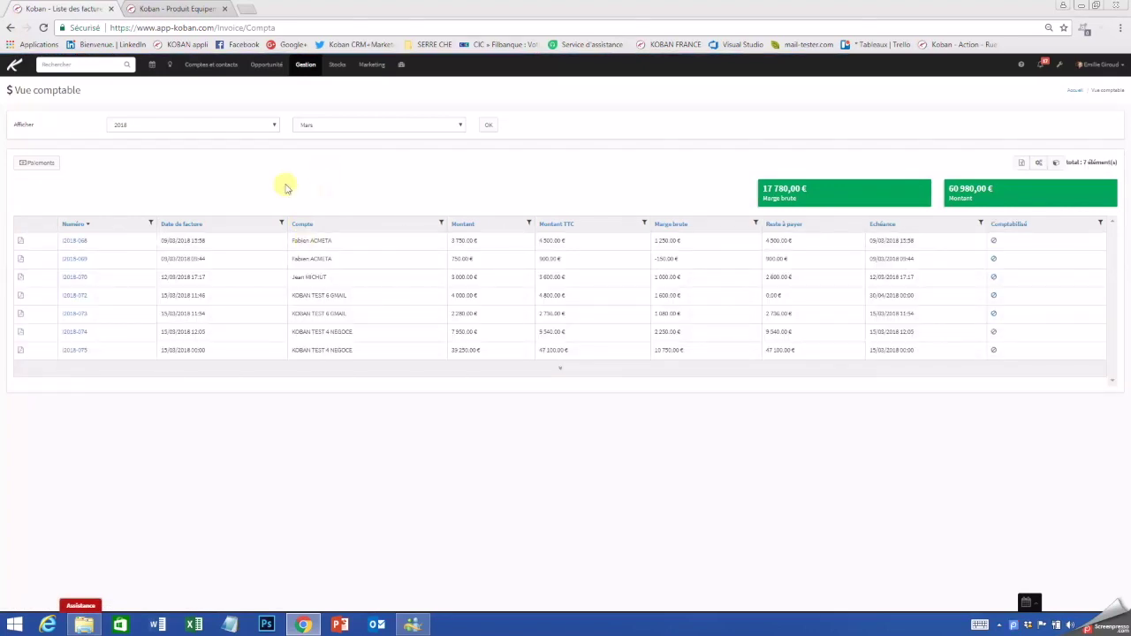
click(328, 123)
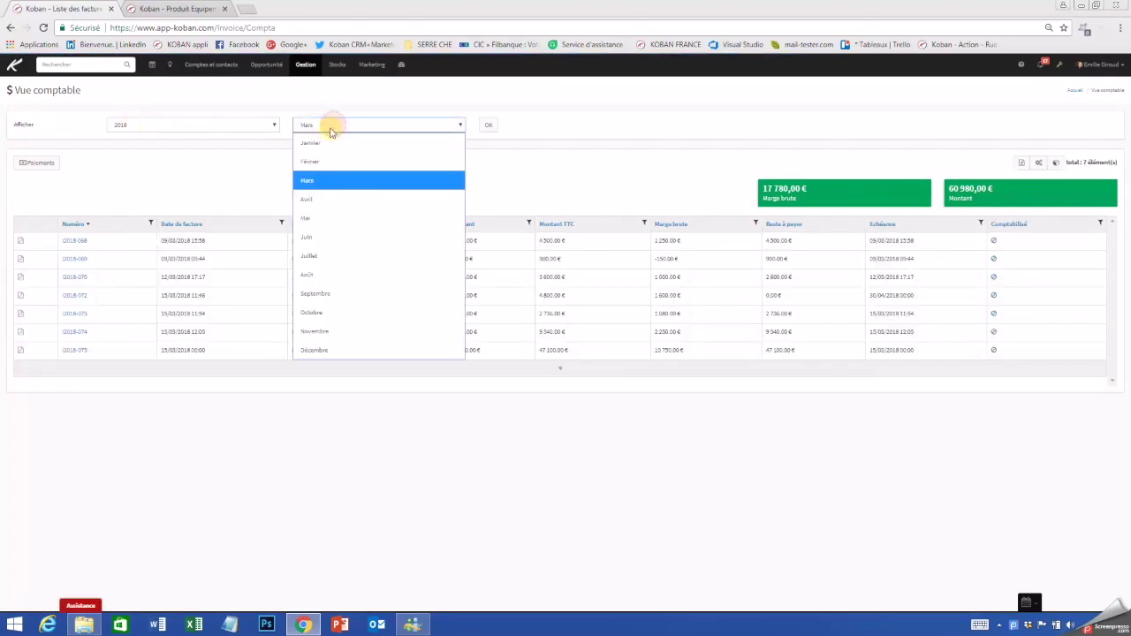
click(320, 163)
click(488, 126)
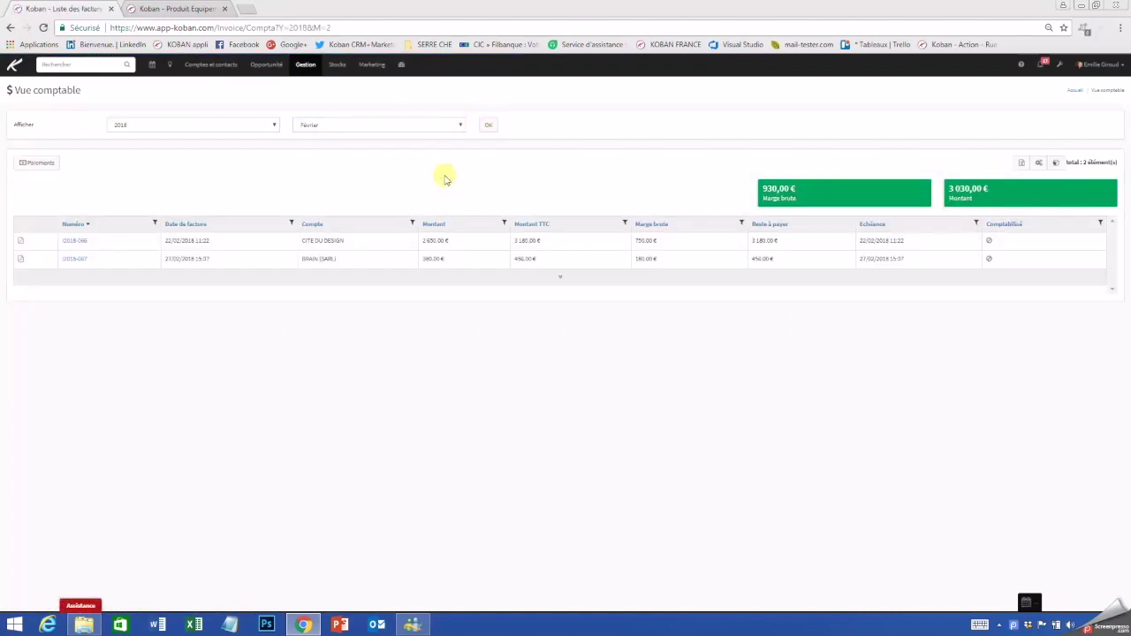
click(334, 125)
click(327, 178)
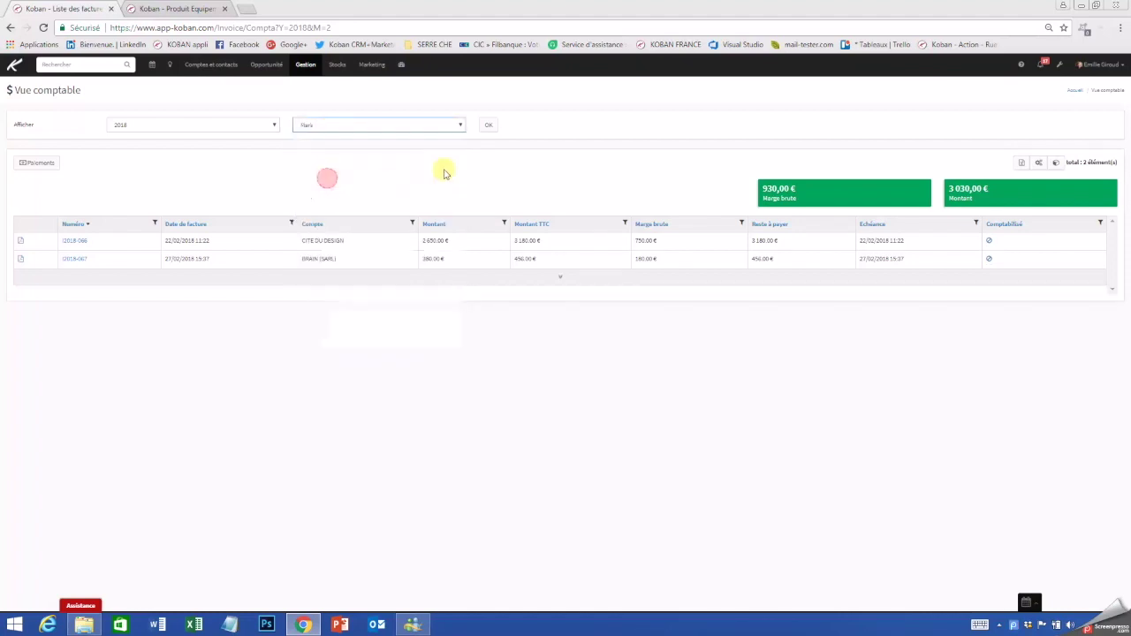
click(487, 125)
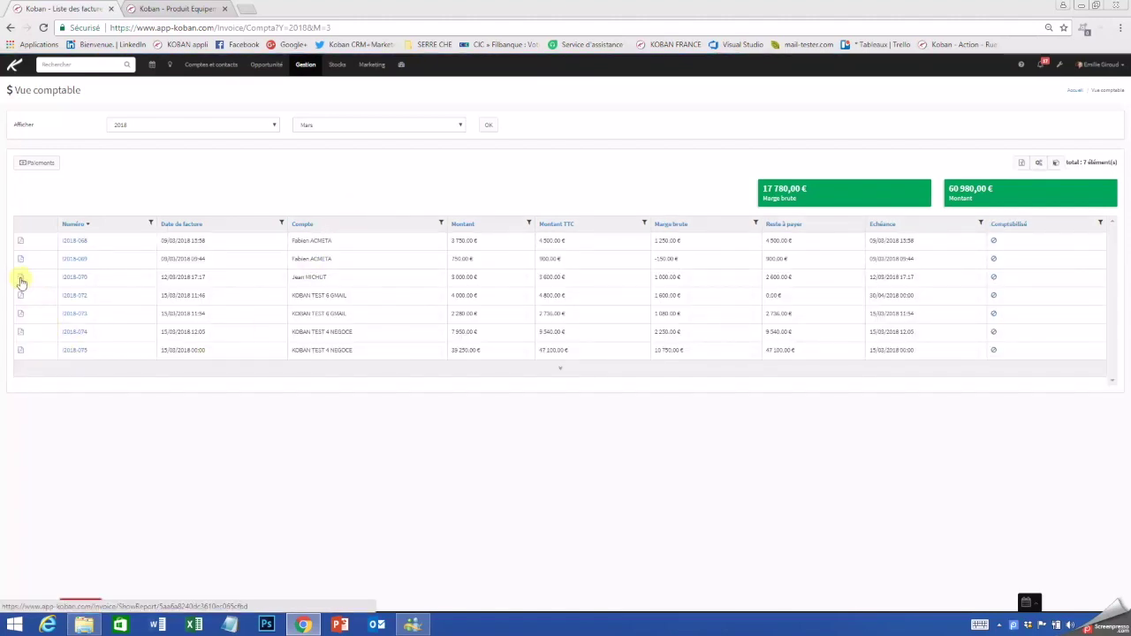
Step: View the PDF of the latest KOBAN TEST 4 NEGOCE invoice, close it and check the payments recorded for March 2018
click(20, 351)
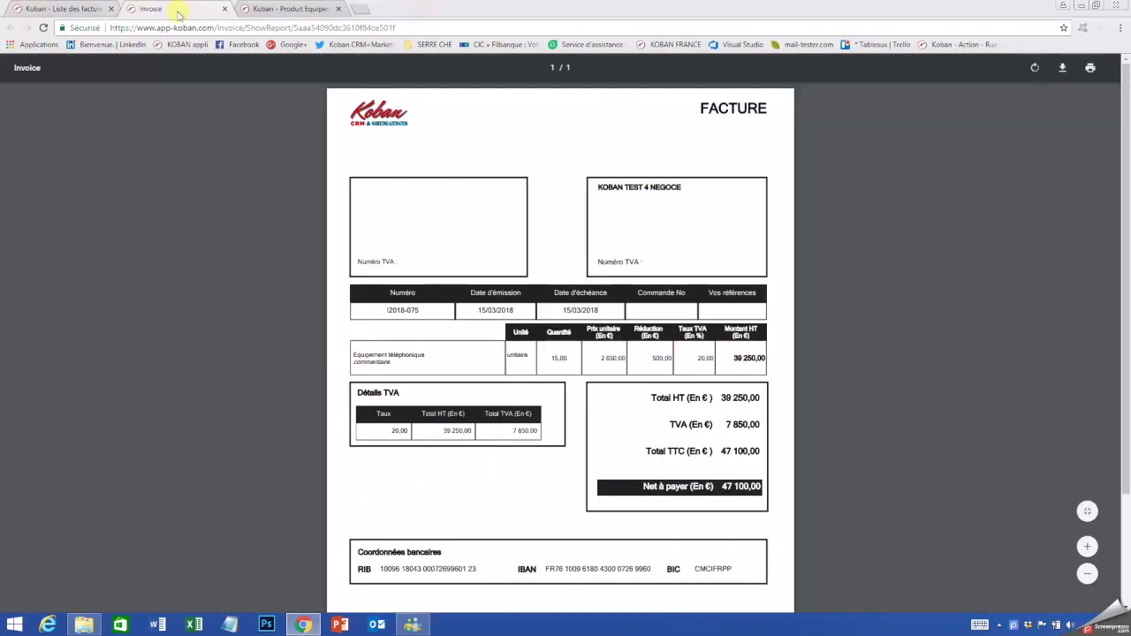
click(225, 9)
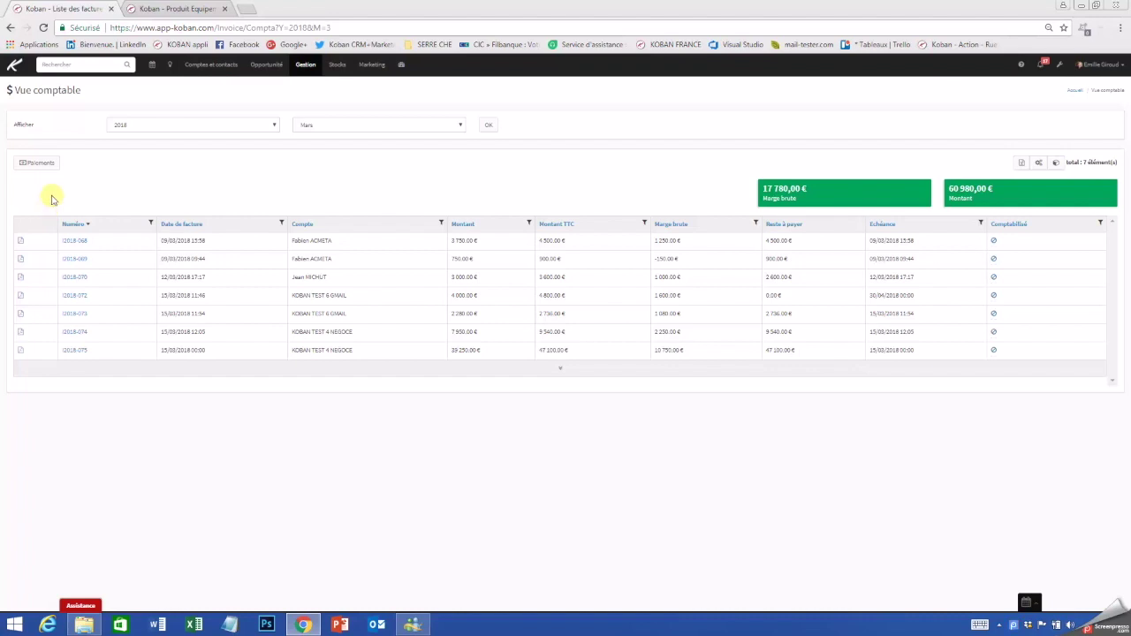
click(37, 164)
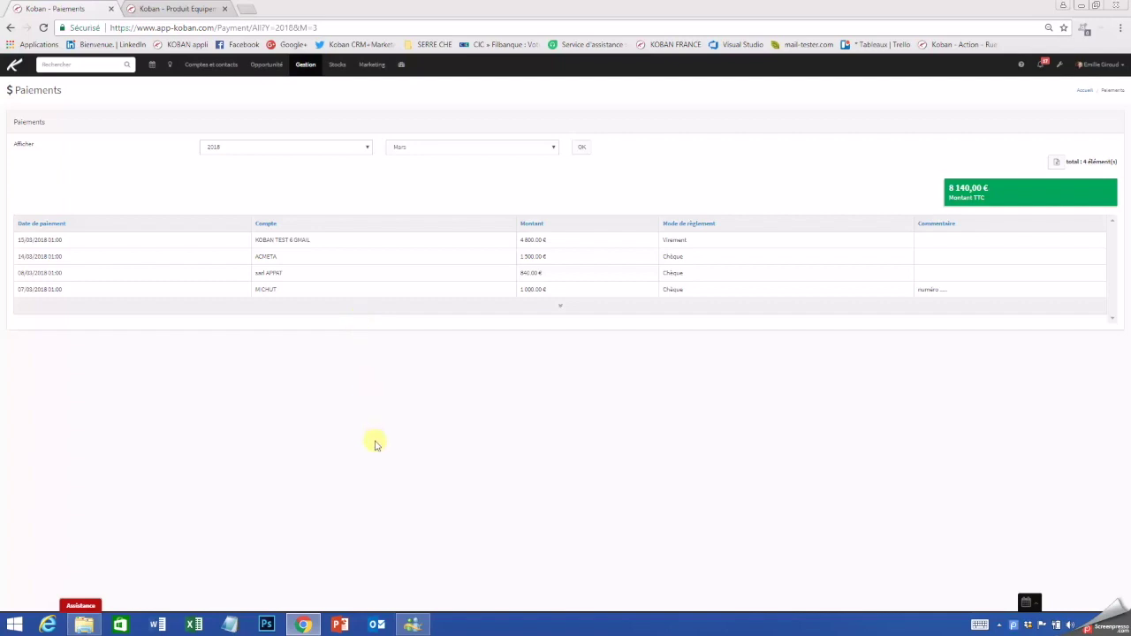
click(305, 67)
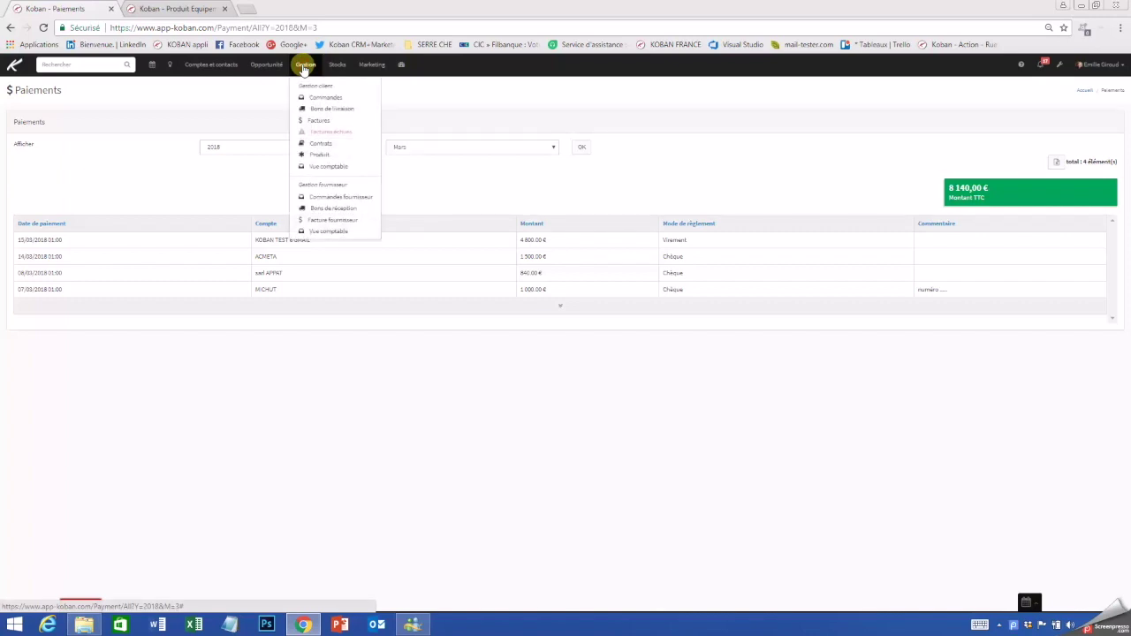
Step: Review the overdue invoices, open FA2018-065, look at its email form without sending, and return to the dashboard
click(337, 132)
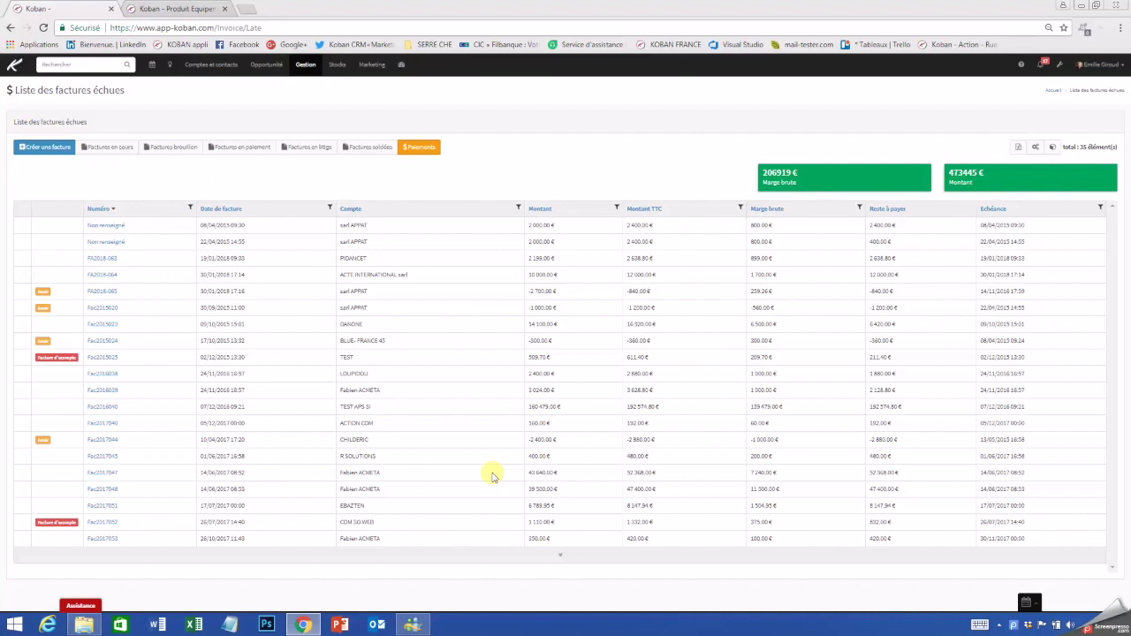
click(103, 293)
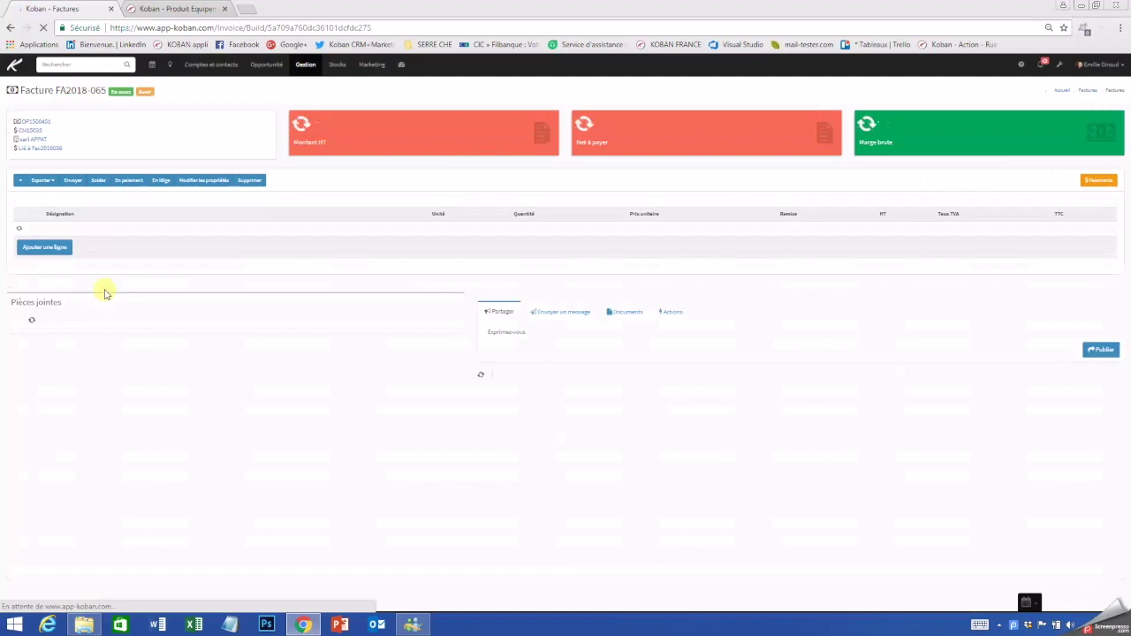
click(74, 182)
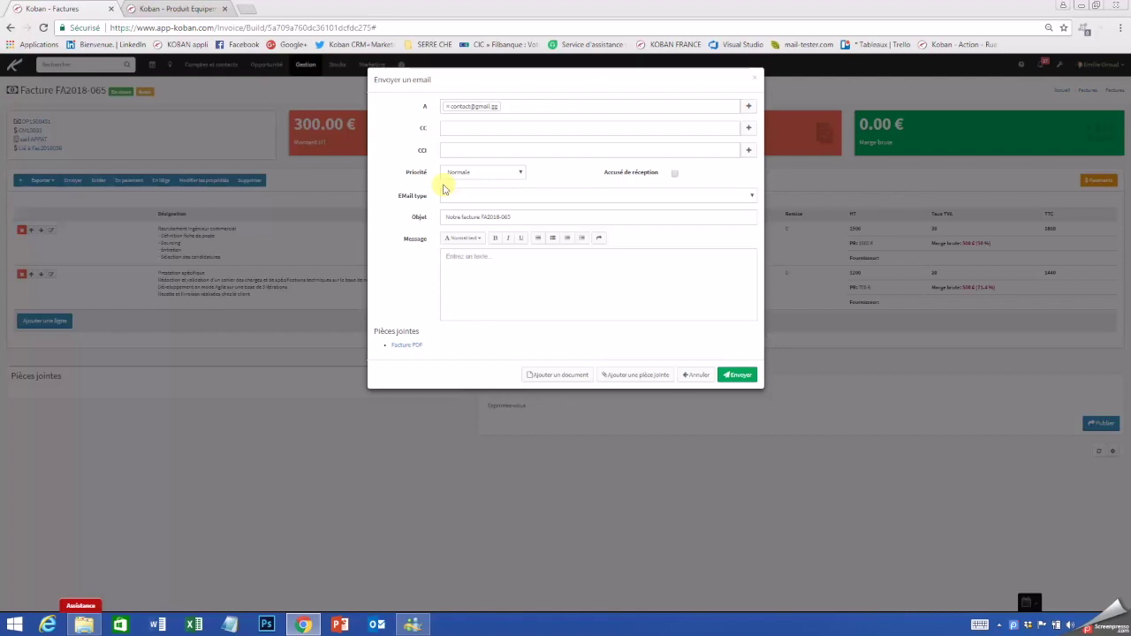
click(756, 80)
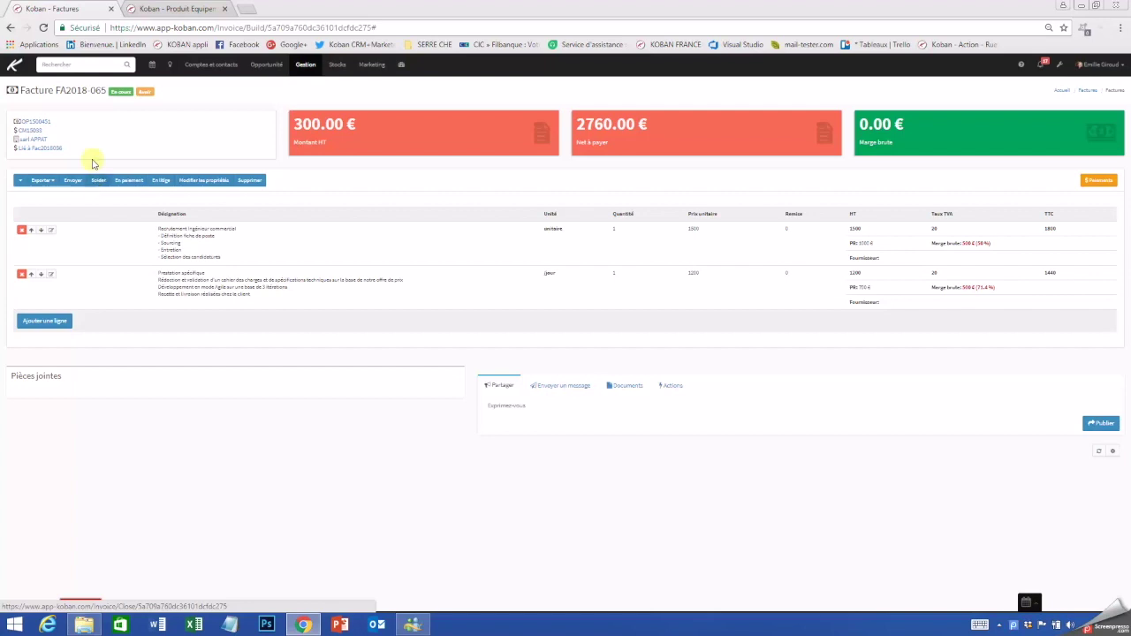
click(12, 67)
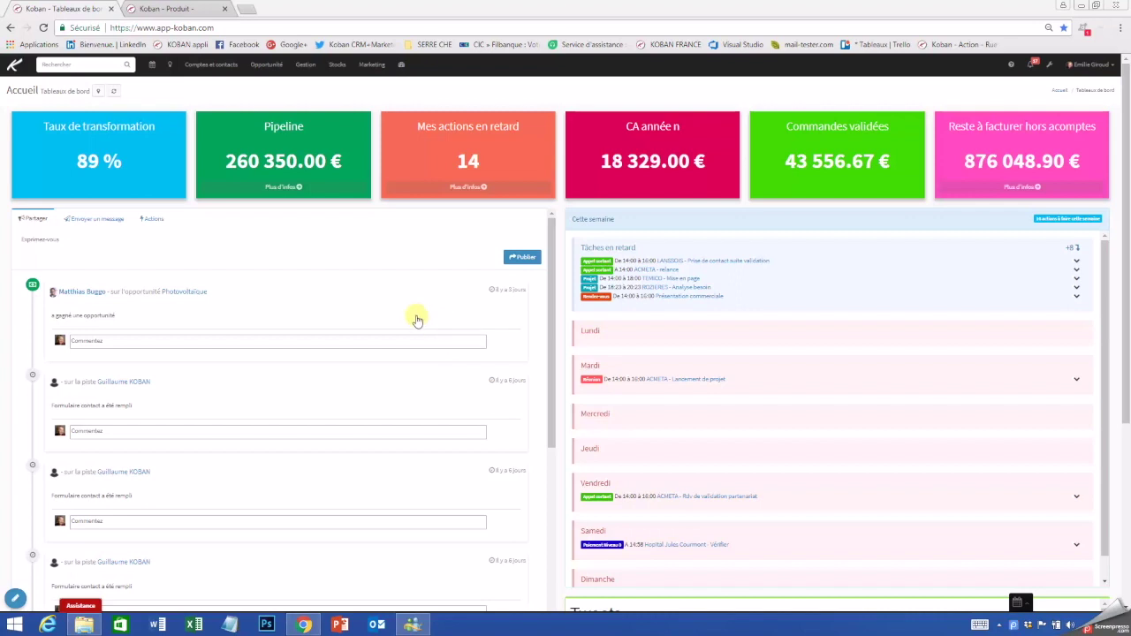
Step: Open the INTERNATIONAL COMPANY account from the Fournisseur accounts and view its status options, keeping Fournisseur
click(212, 66)
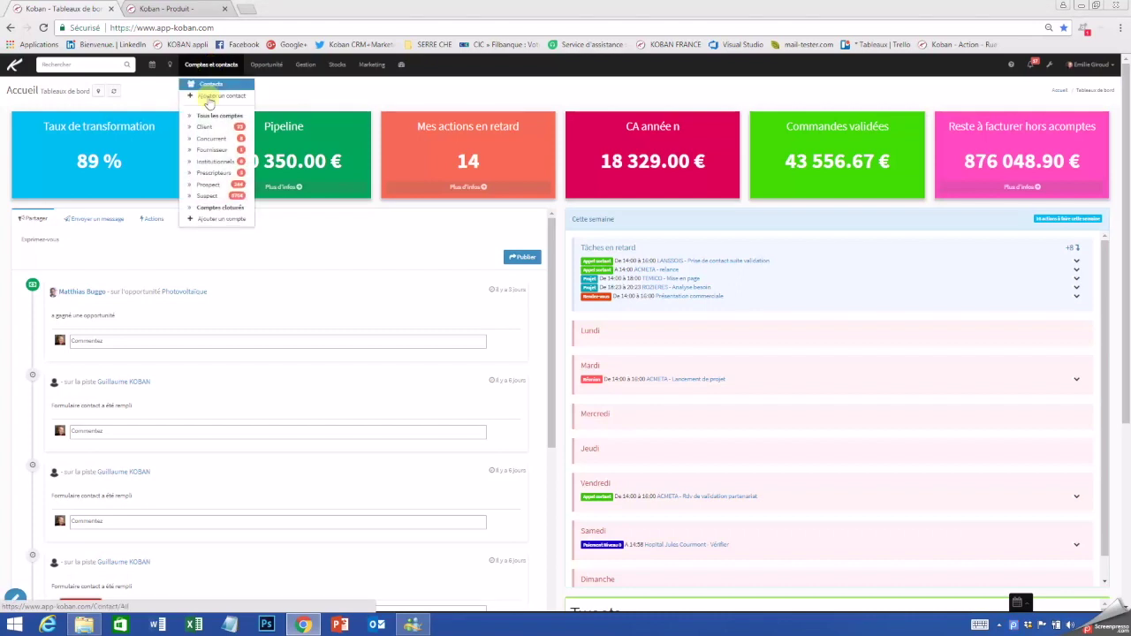
click(205, 150)
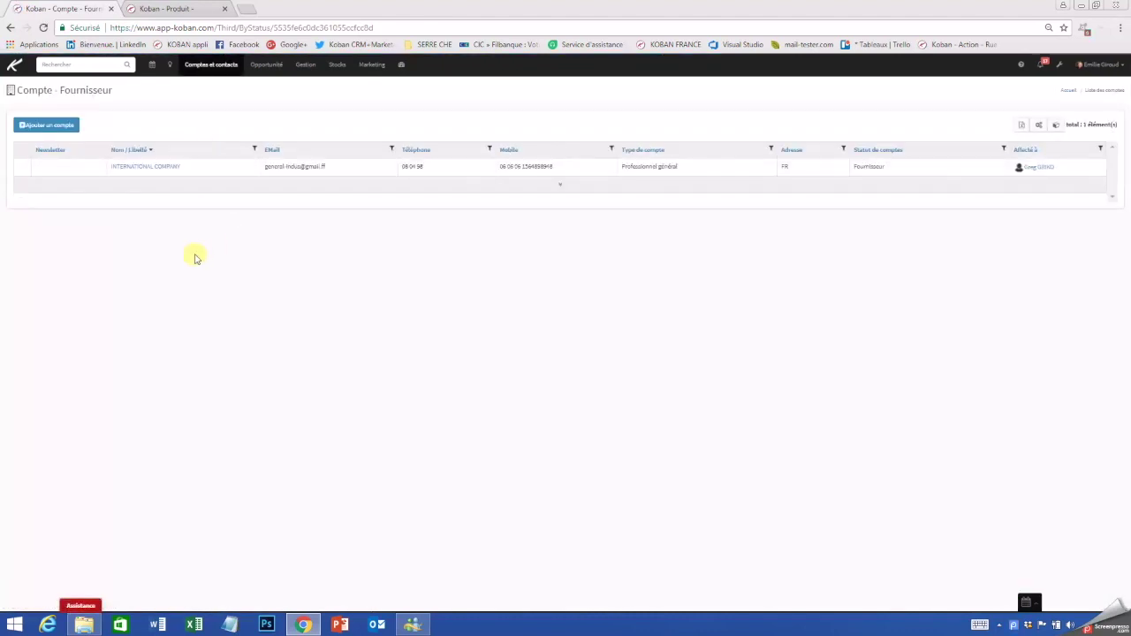
click(138, 169)
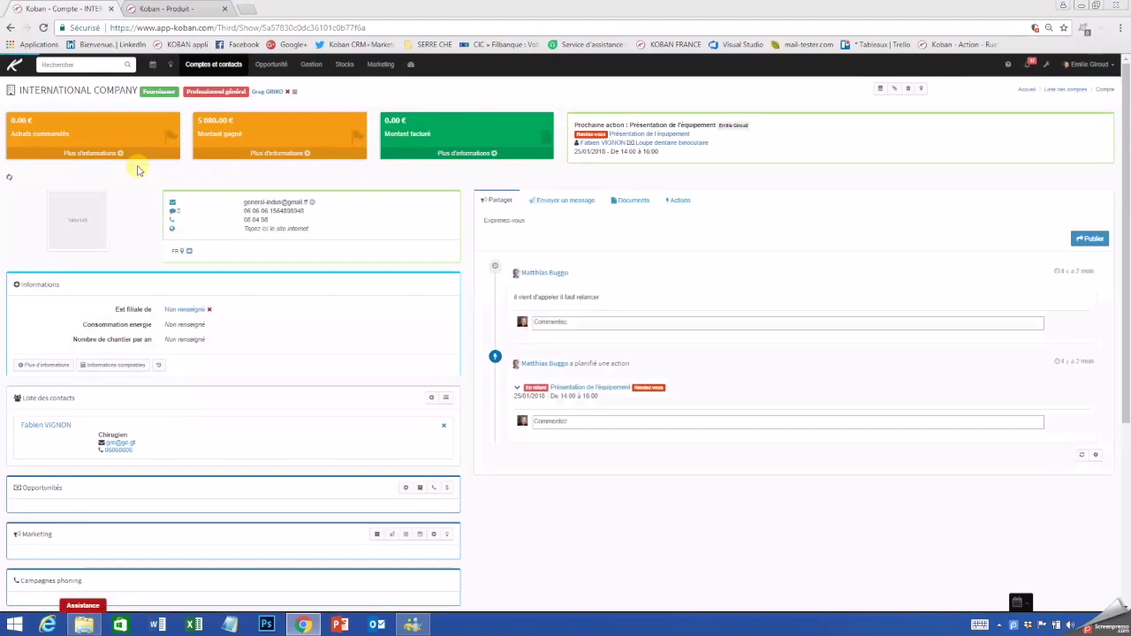
click(162, 92)
click(162, 94)
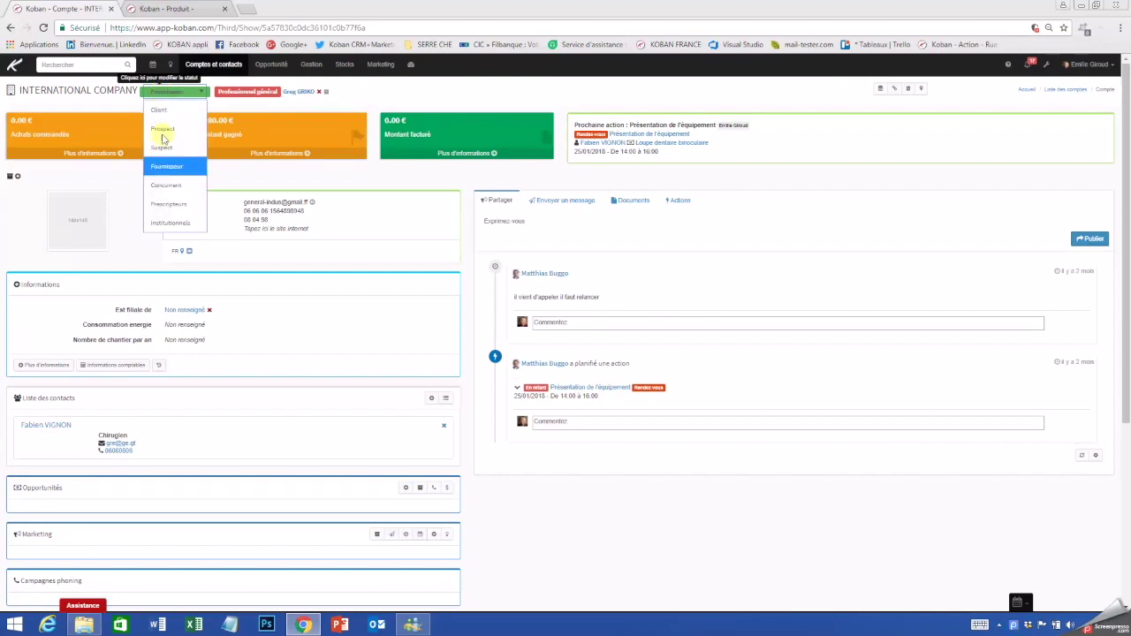
click(163, 168)
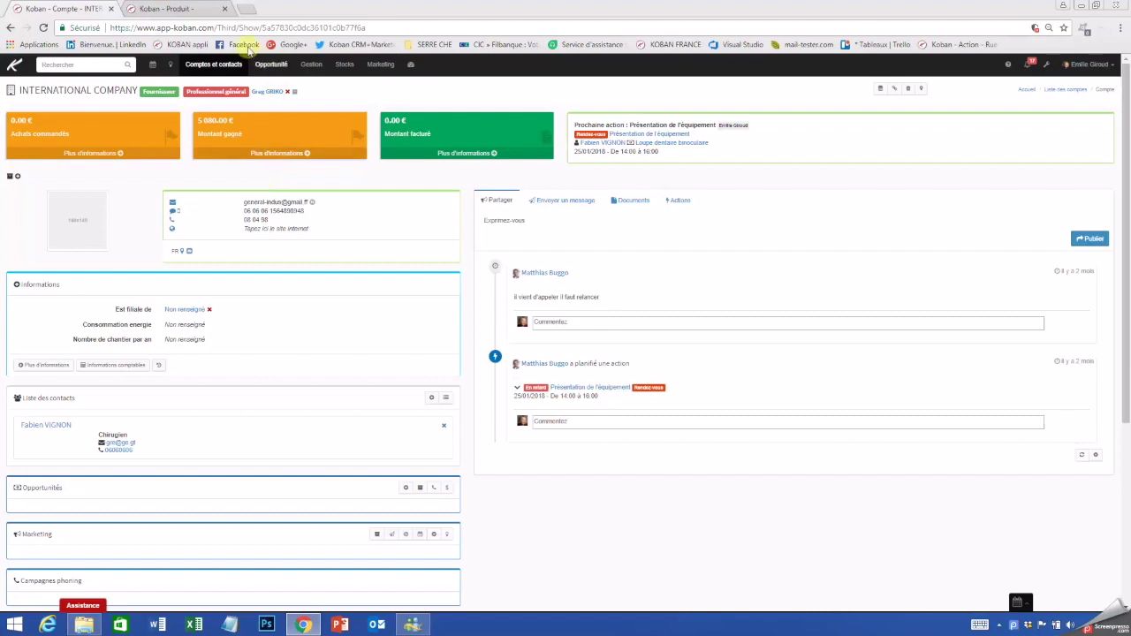
Step: Glance at the product catalogue settings, open INTERNATIONAL COMPANY's supplier product list and open the form for adding a product
click(189, 9)
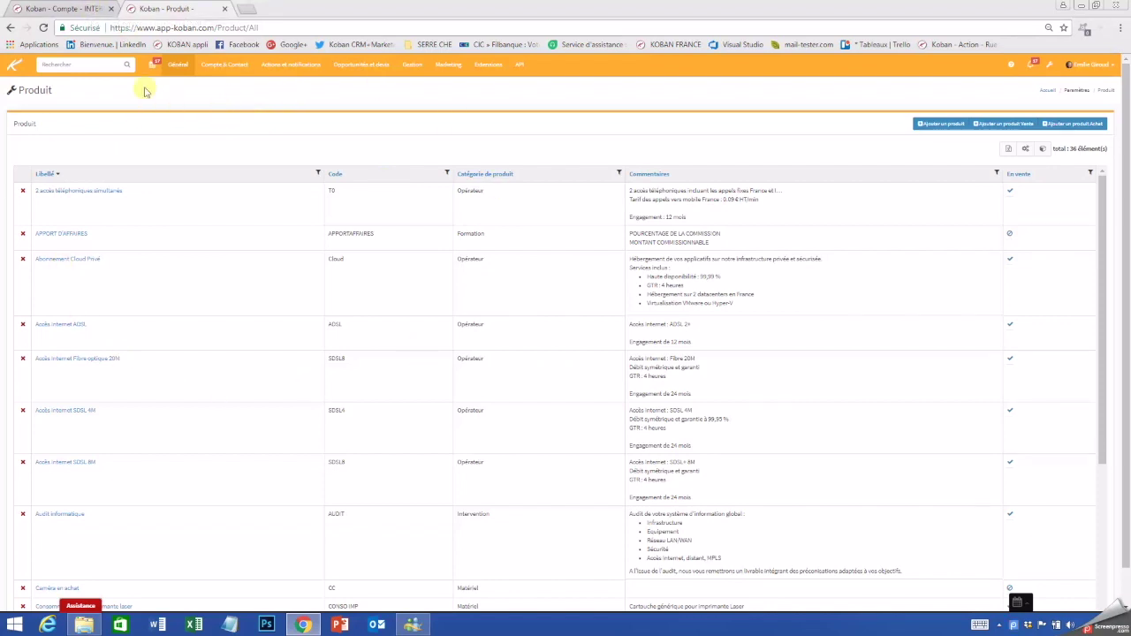
click(88, 11)
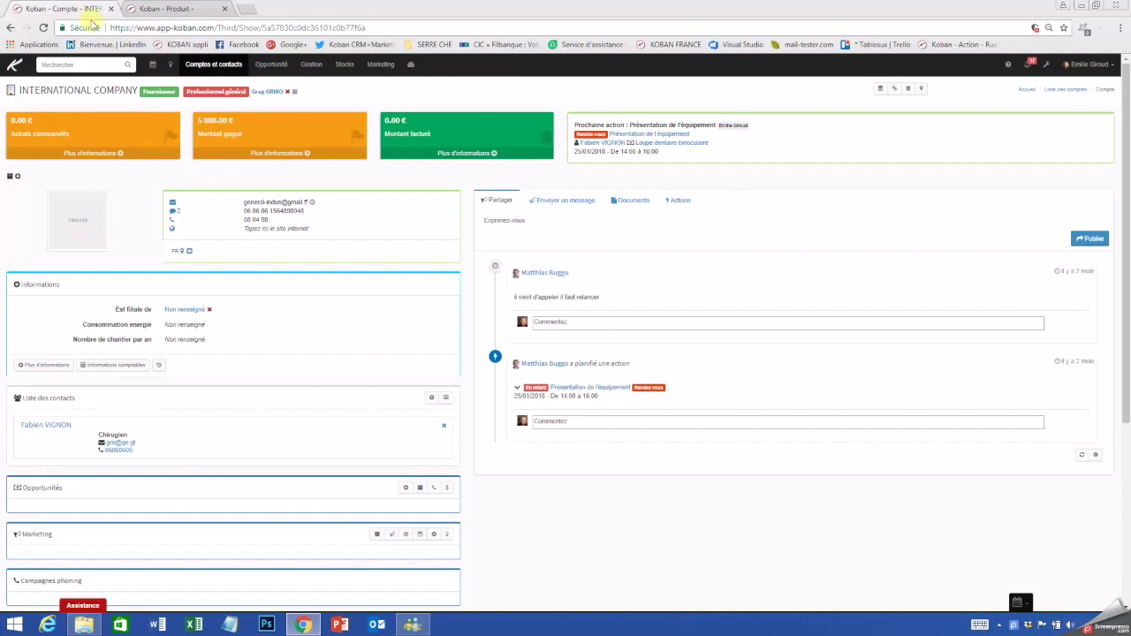
click(882, 91)
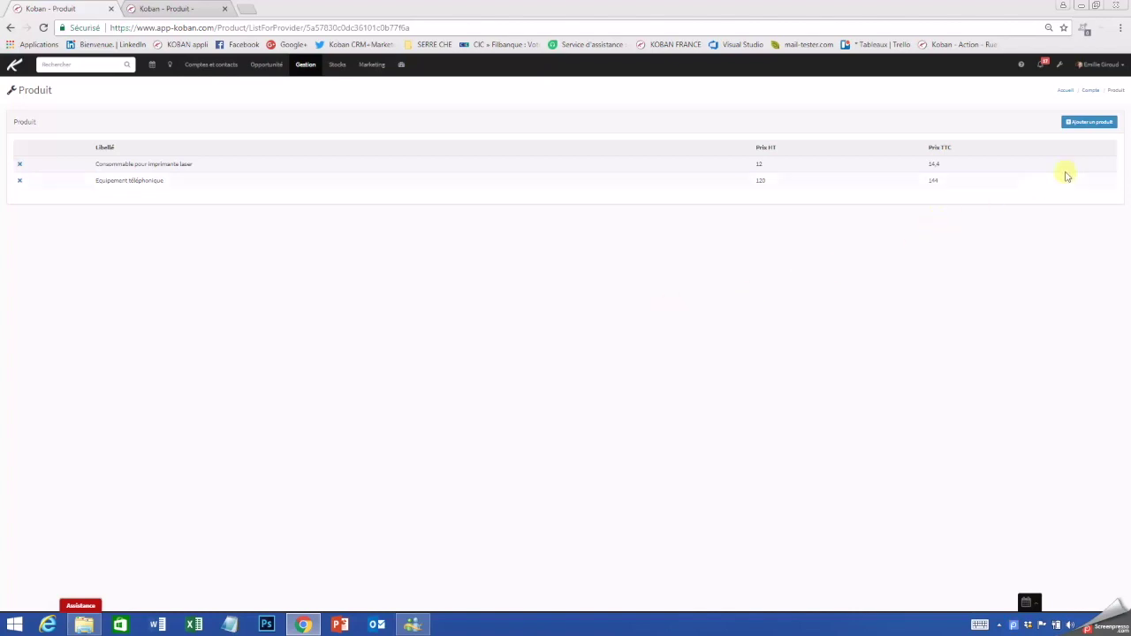
click(1085, 121)
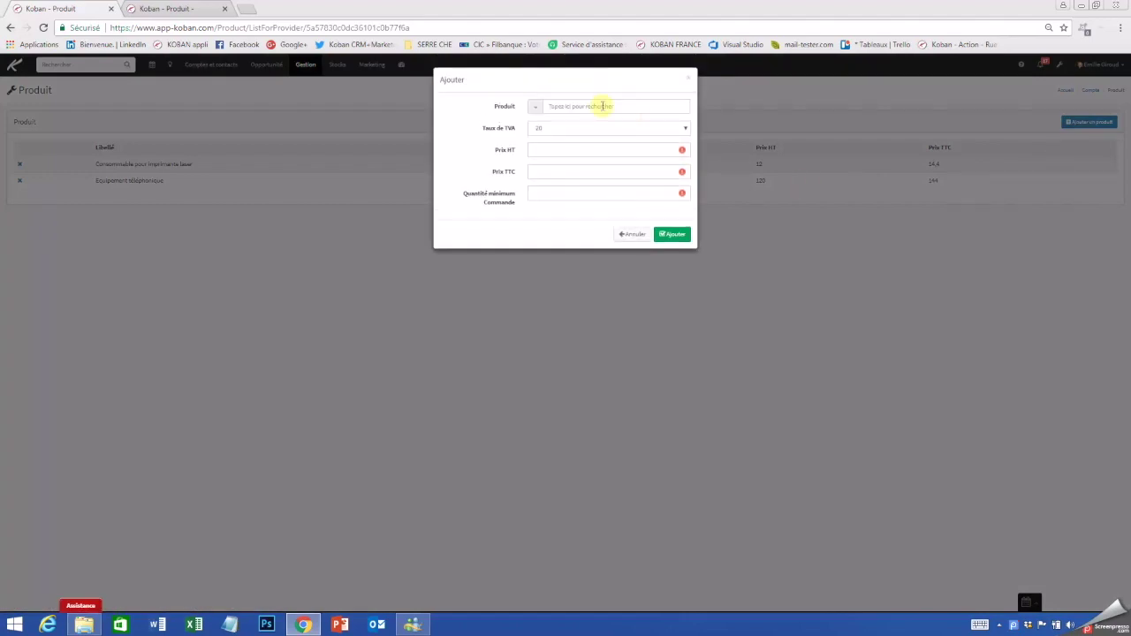
click(574, 105)
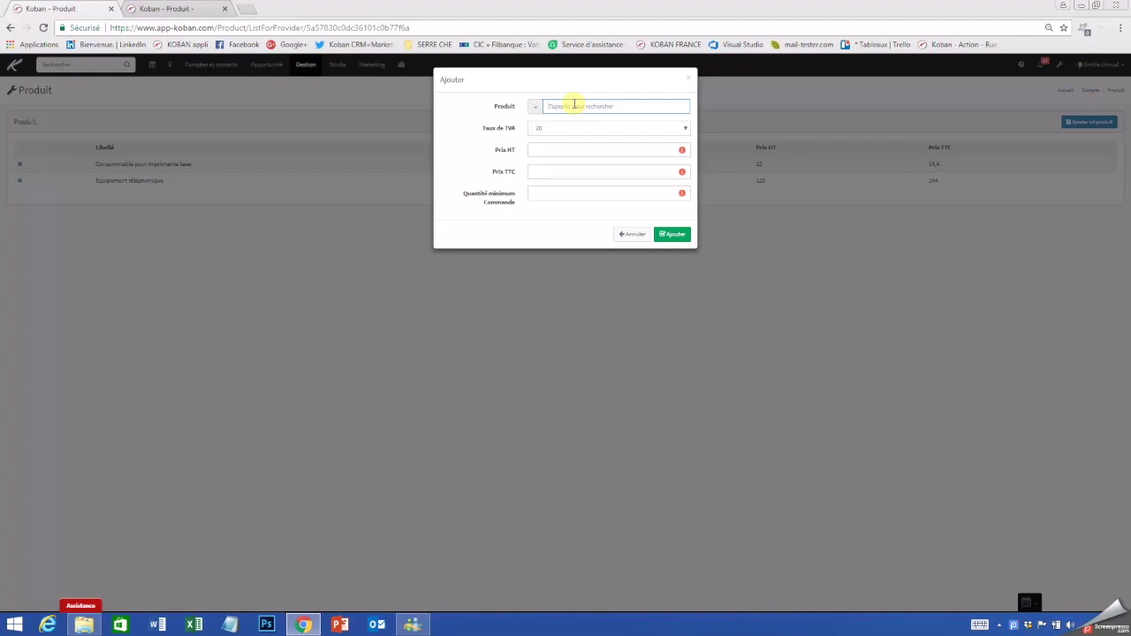
Step: Add the Achat and Prix de revient HT columns to the product catalogue list in the settings and update it
click(184, 9)
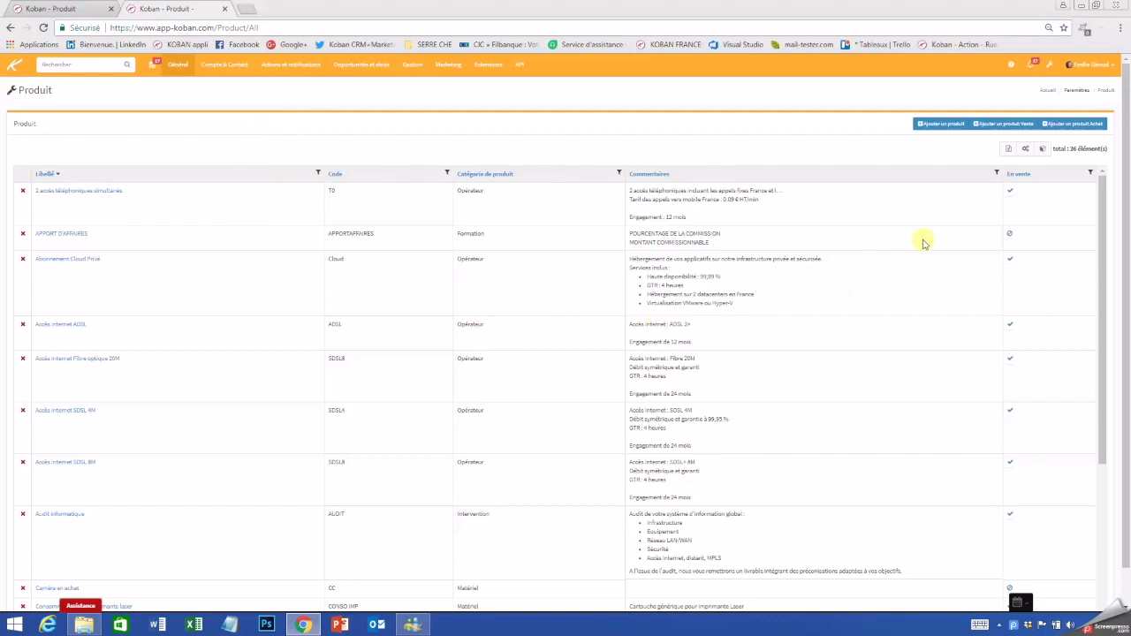
click(1025, 149)
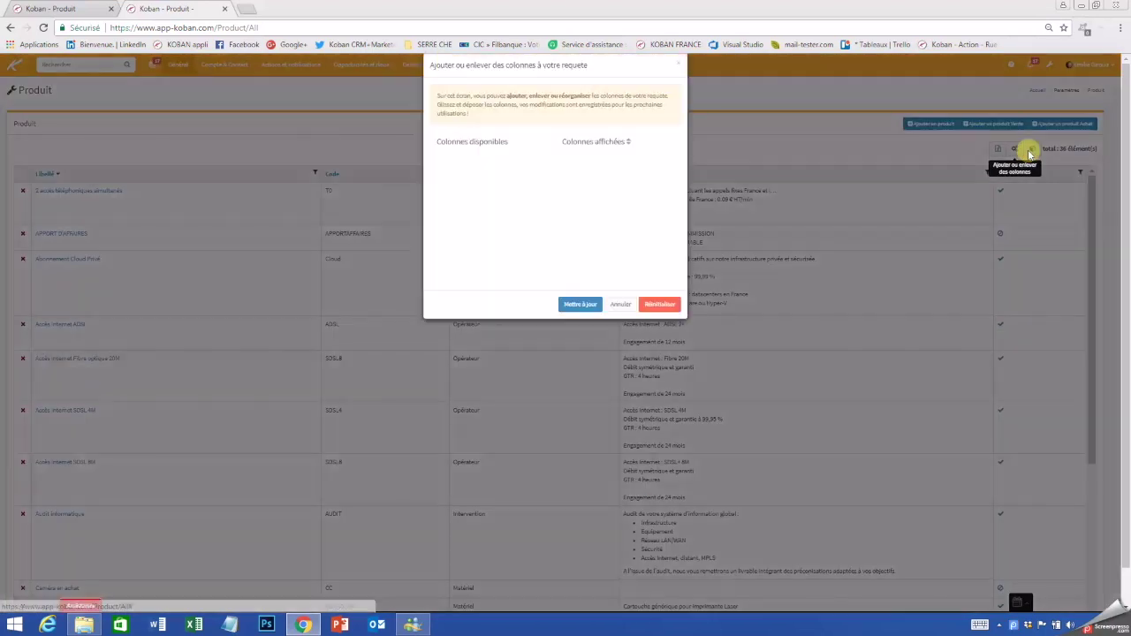
drag(462, 176, 644, 263)
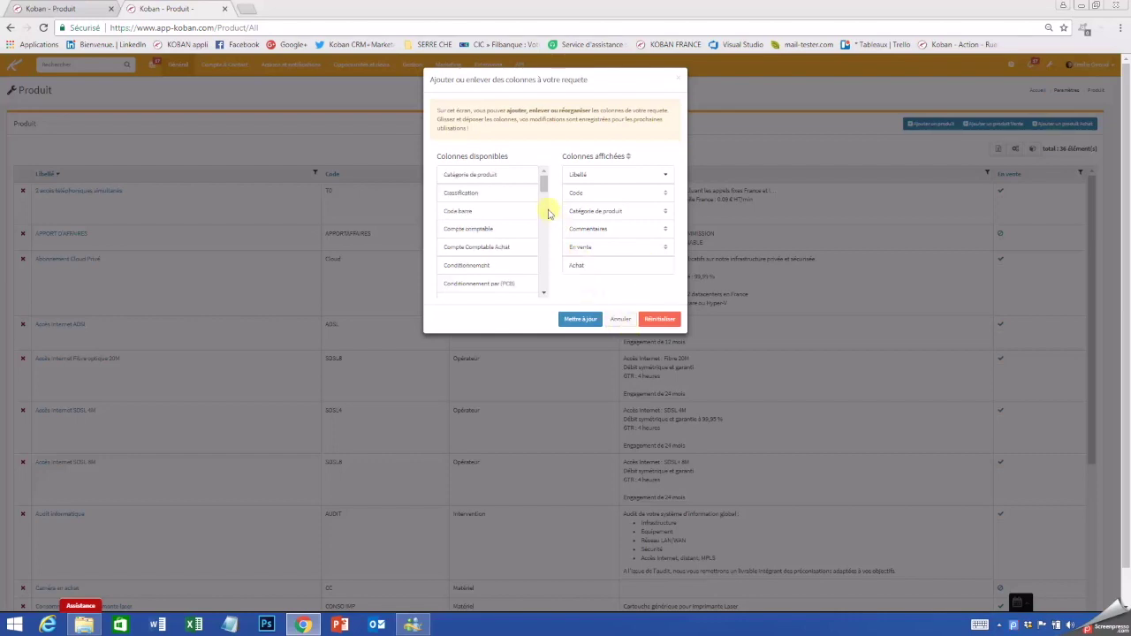
drag(545, 192, 542, 215)
drag(474, 220, 640, 277)
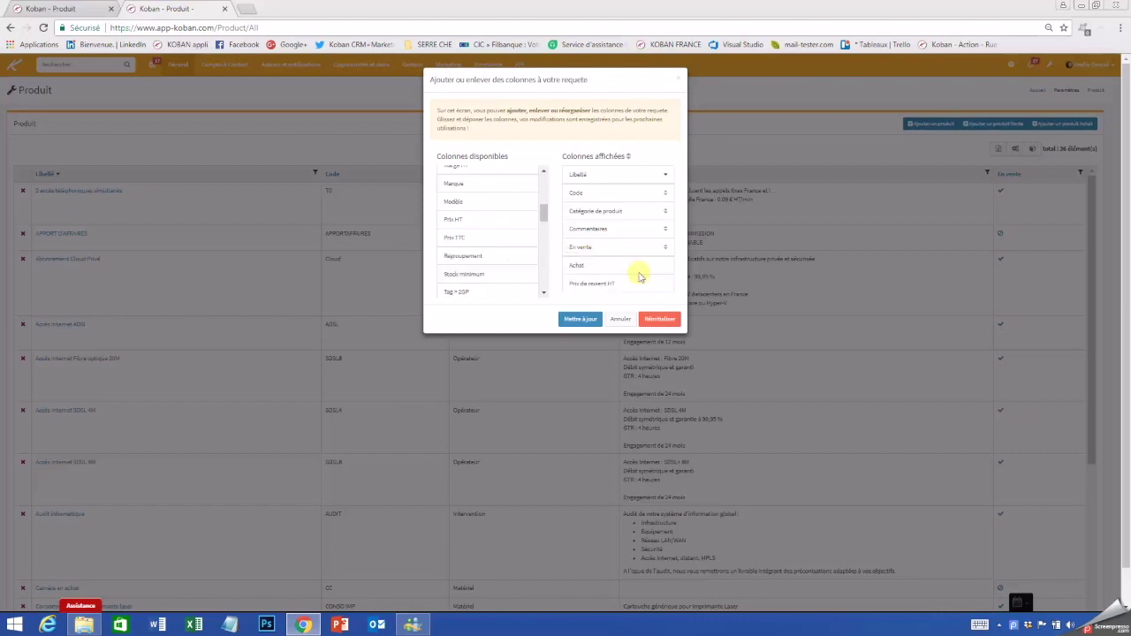
click(576, 320)
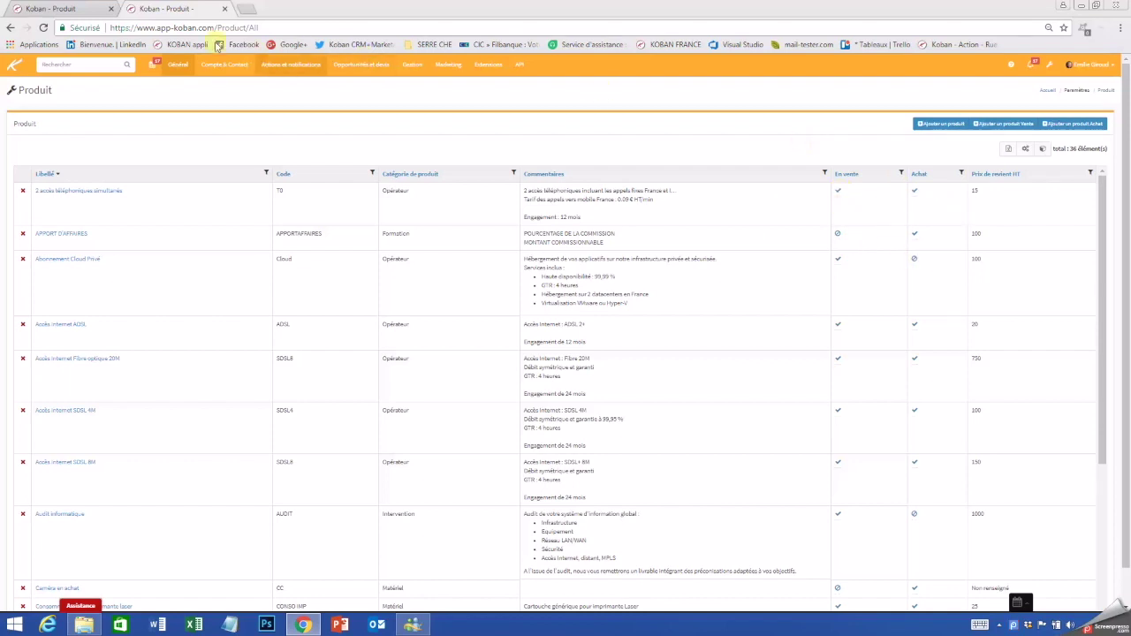
Step: Add 2 accès téléphoniques simultanés to the supplier's products with Prix HT 15, Prix TTC 18 and minimum order quantity 0
click(73, 11)
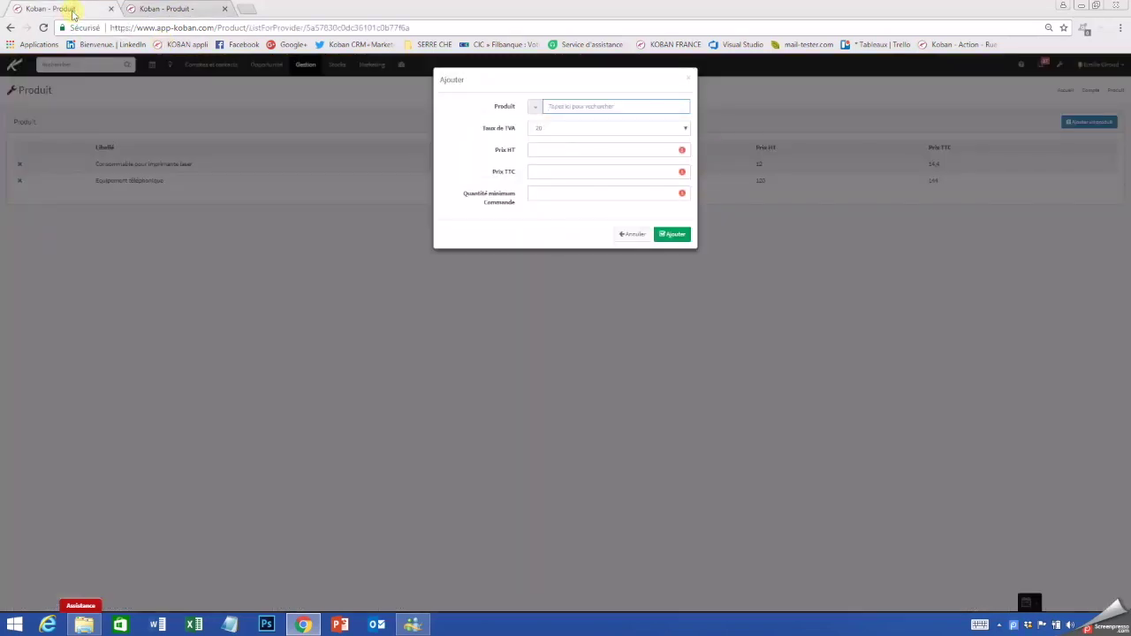
text(2 acc)
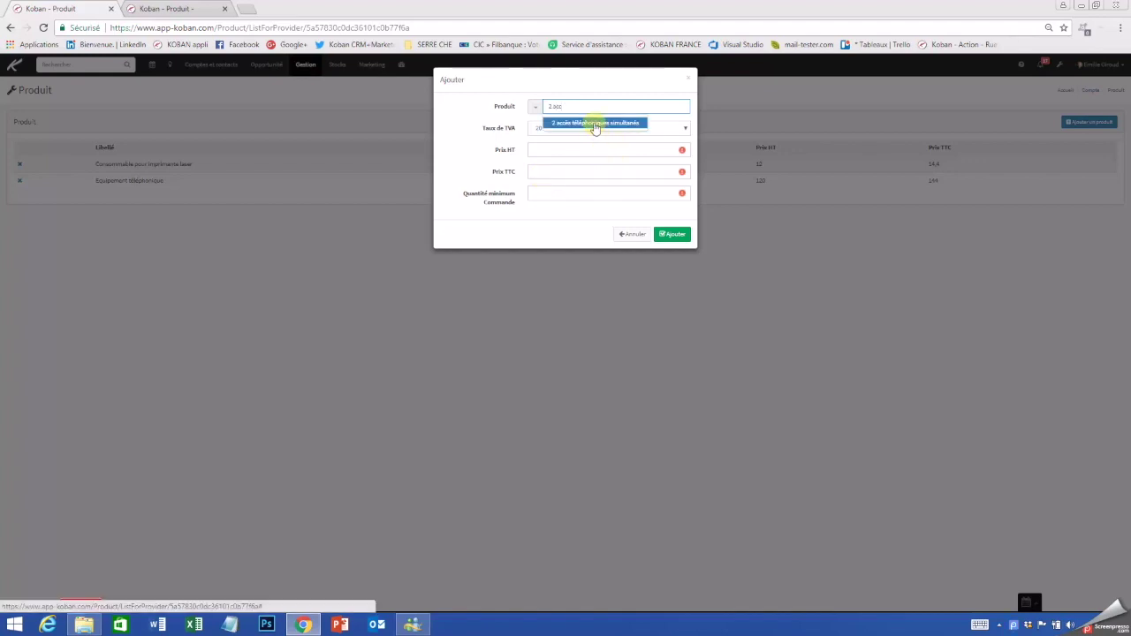
click(595, 123)
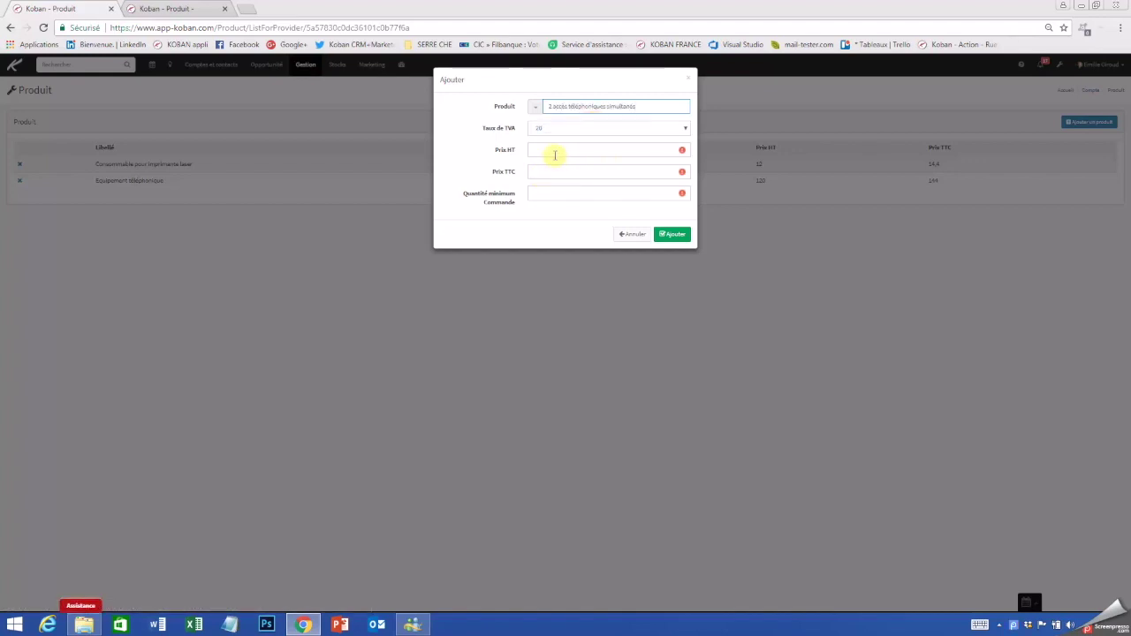
click(199, 11)
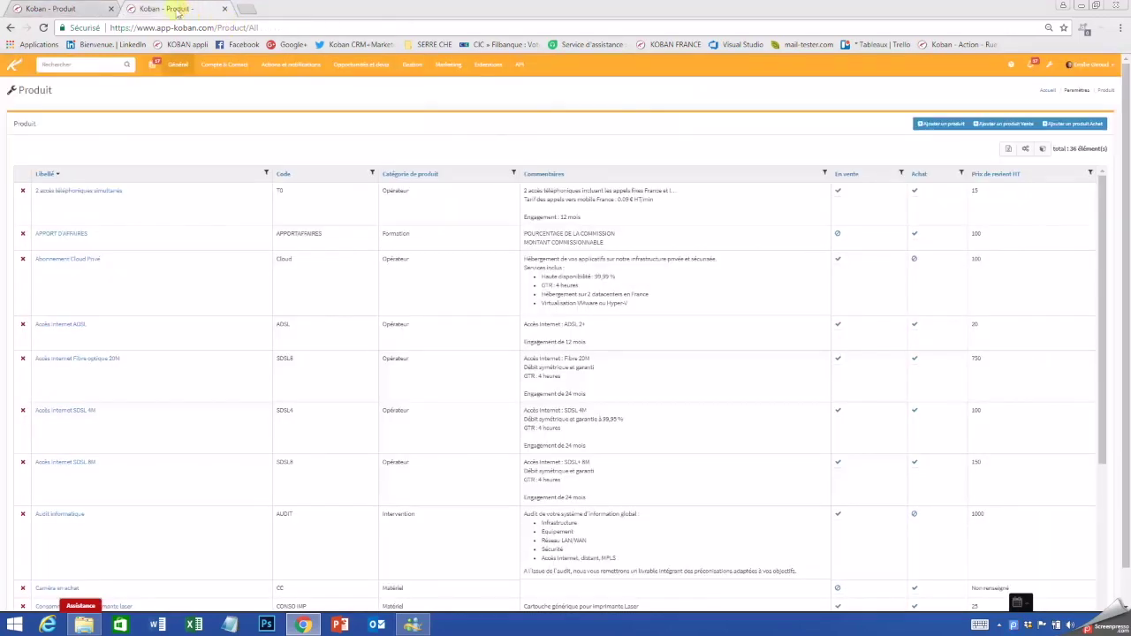
click(58, 8)
click(550, 151)
text(15)
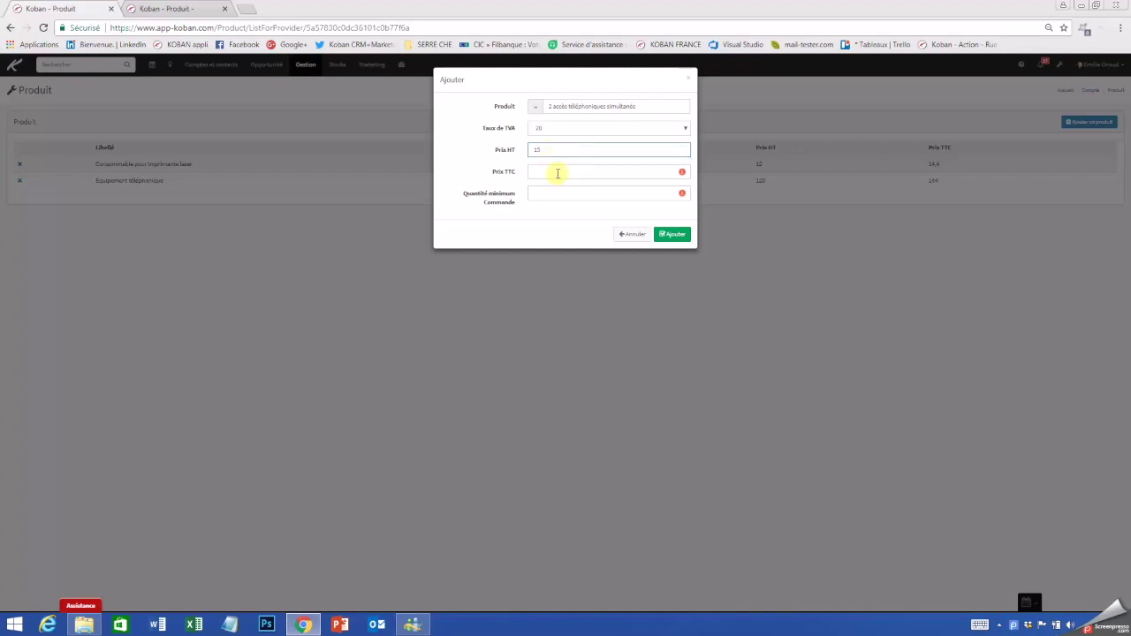
click(556, 172)
click(548, 195)
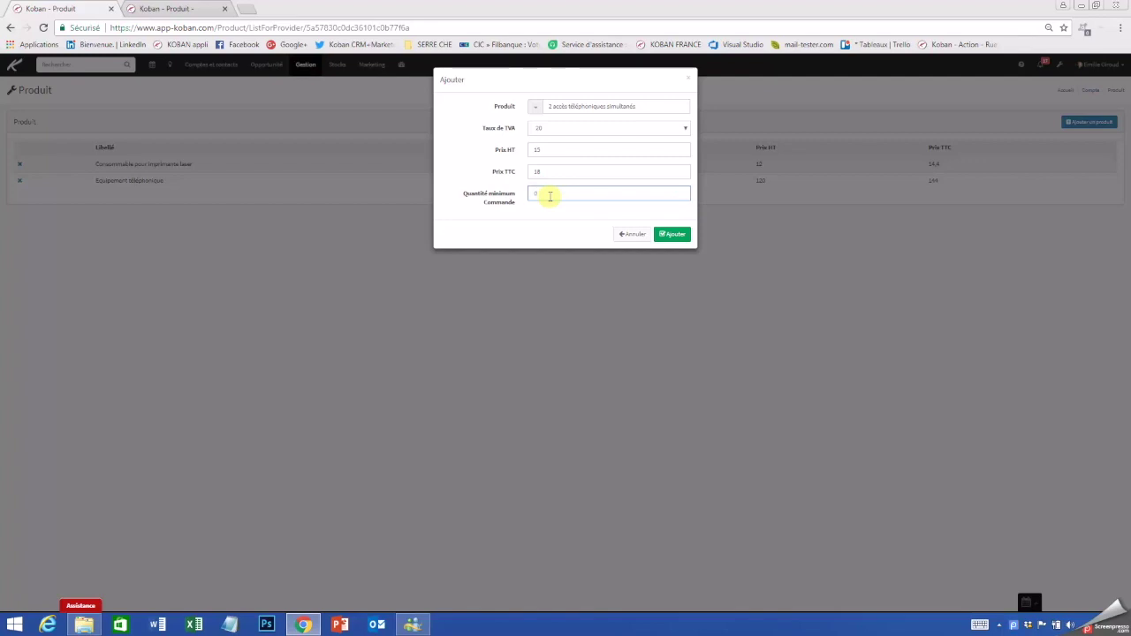
click(674, 234)
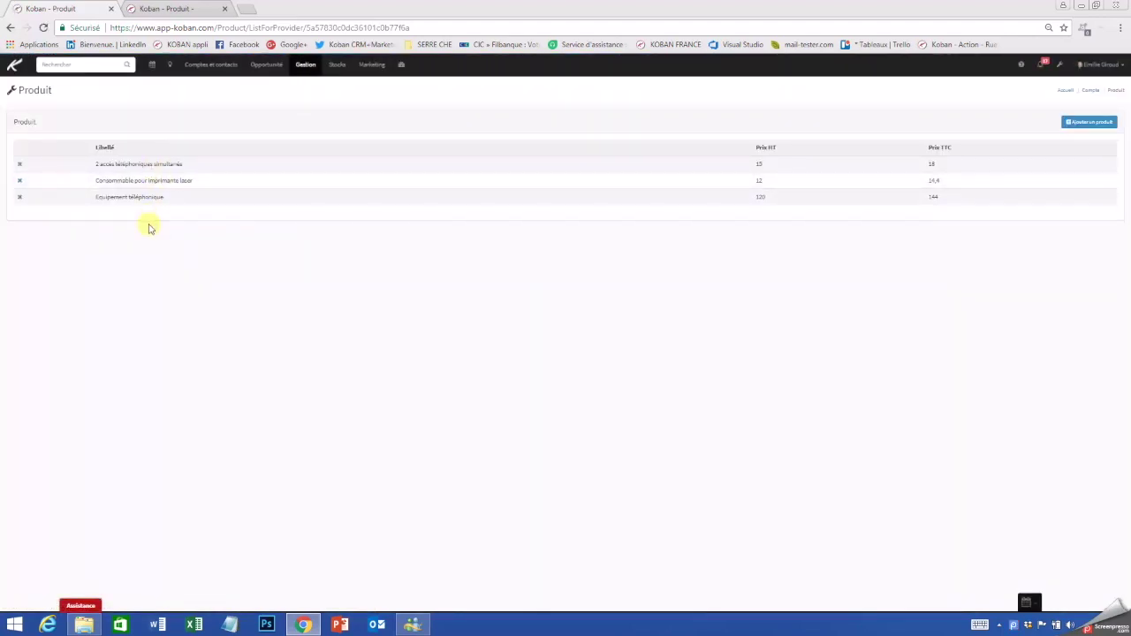
Step: Create and open a supplier order dated 15/03/2018 for INTERNATIONAL COMPANY, with a placeholder supplier reference and the Purchase Order template
click(1091, 90)
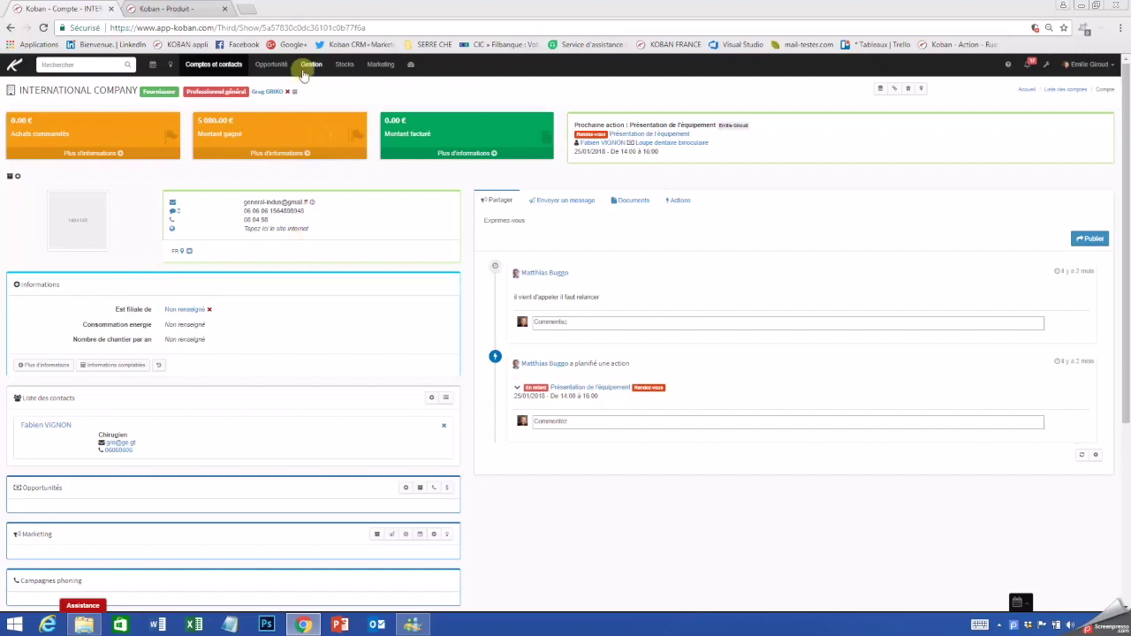
mouse_move(312, 68)
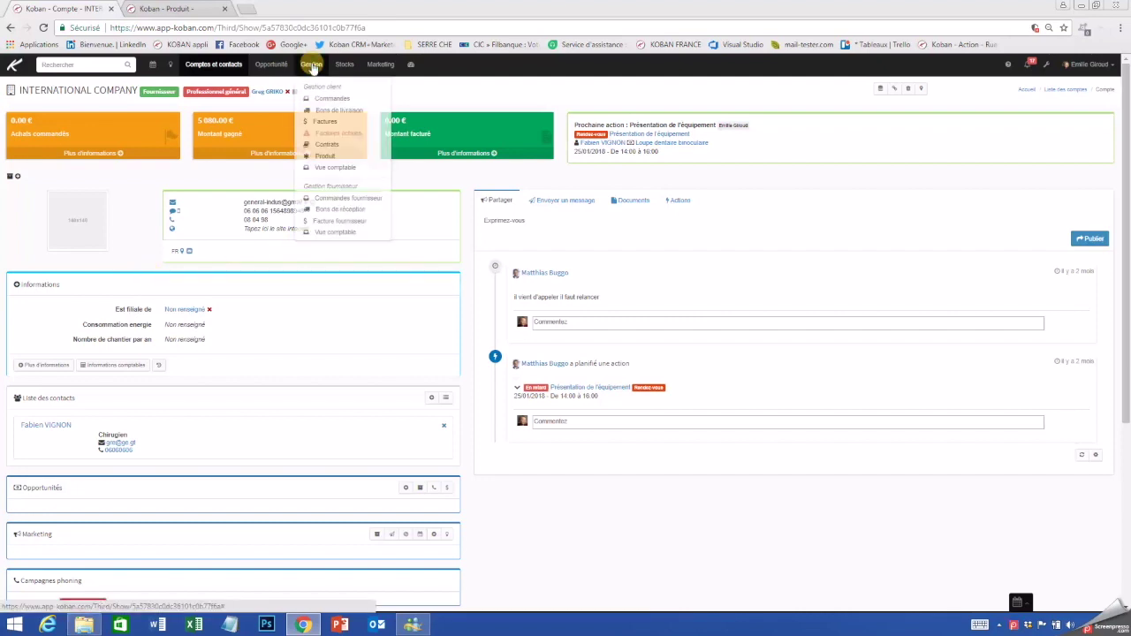
click(330, 200)
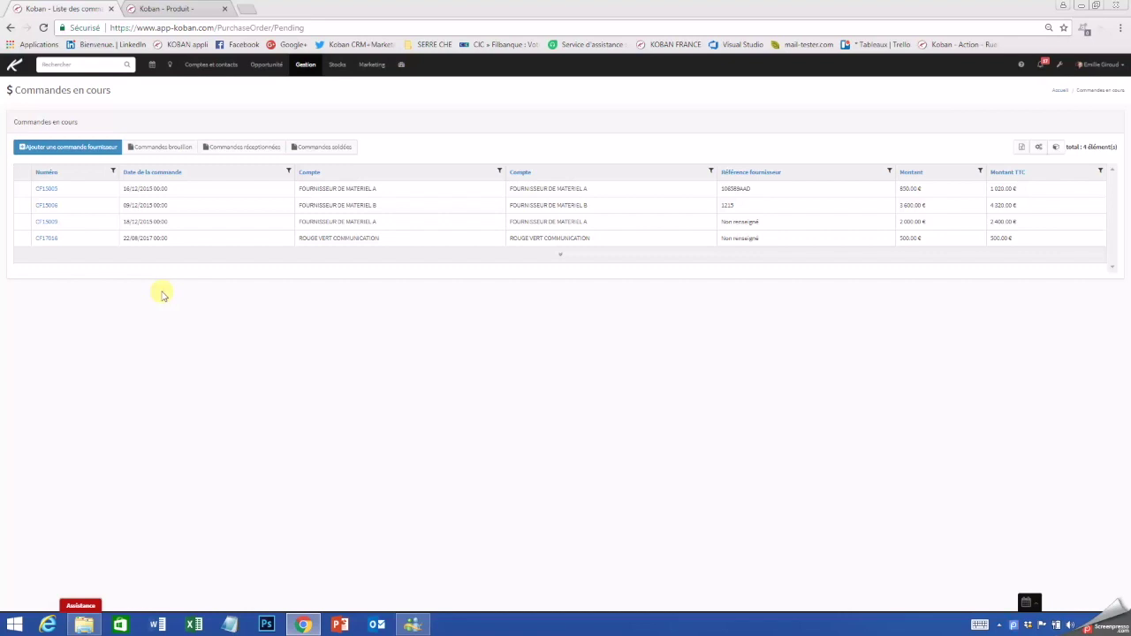
click(64, 151)
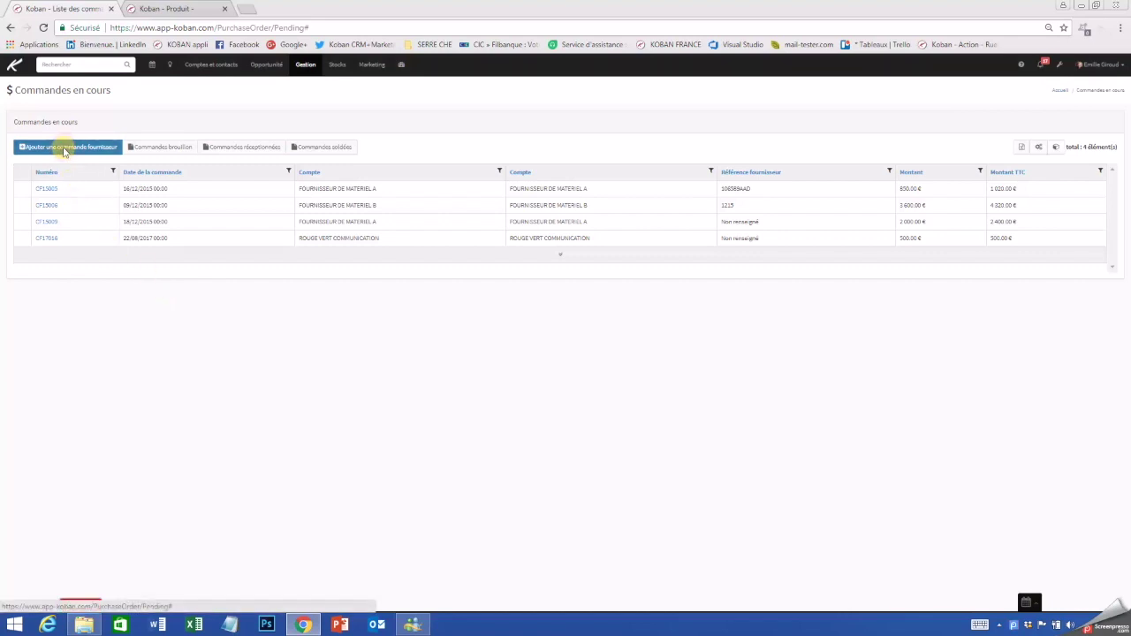
click(559, 105)
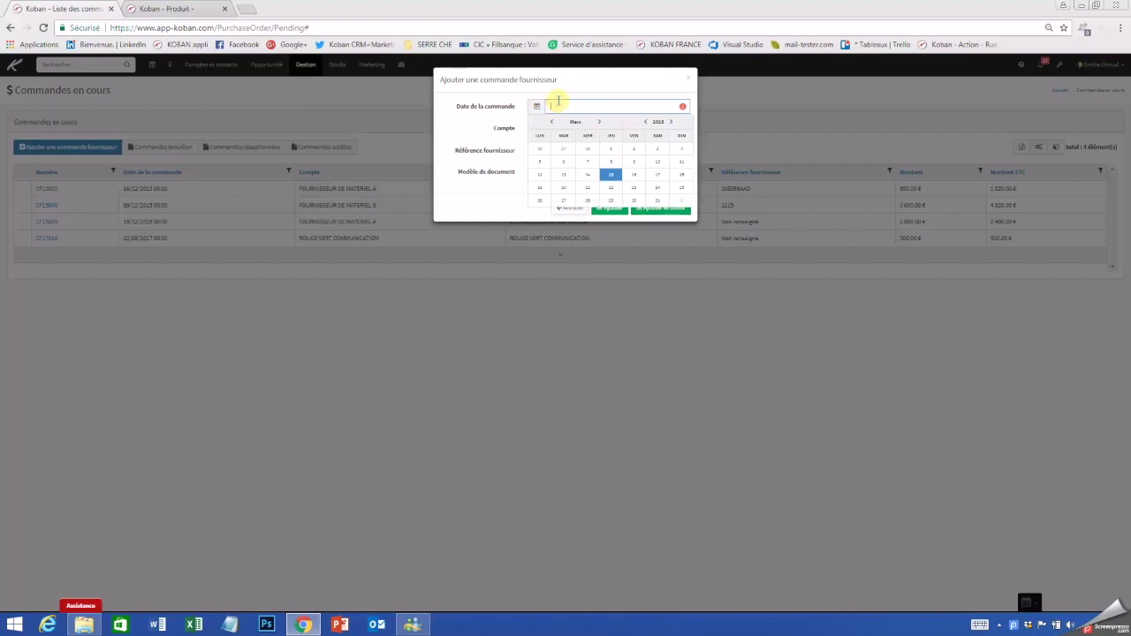
click(611, 174)
click(549, 129)
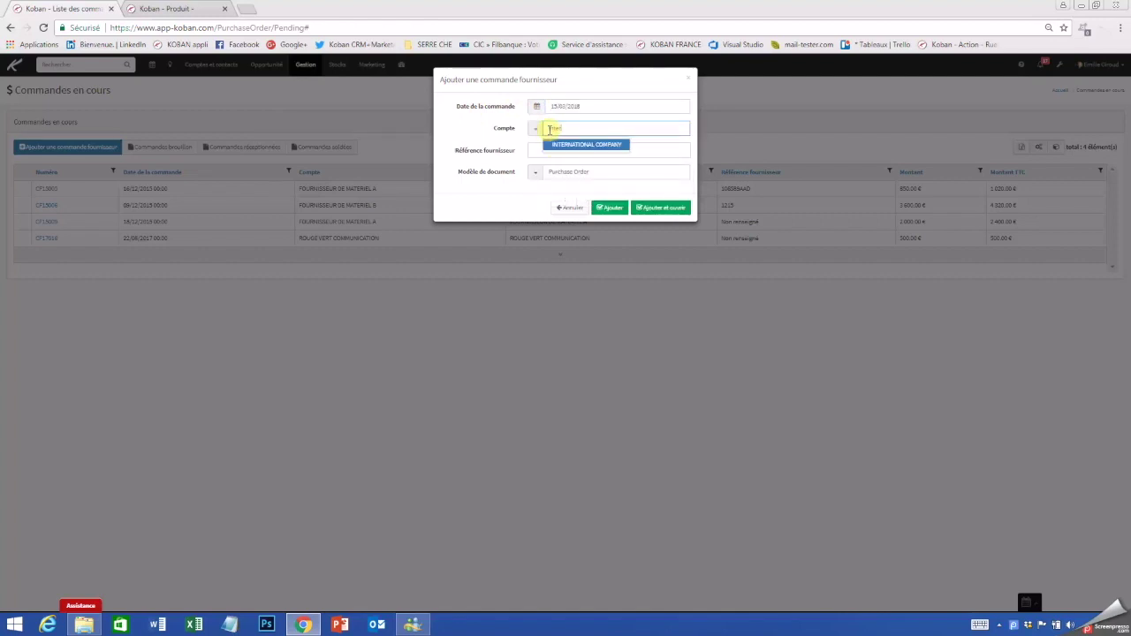
click(576, 144)
click(550, 152)
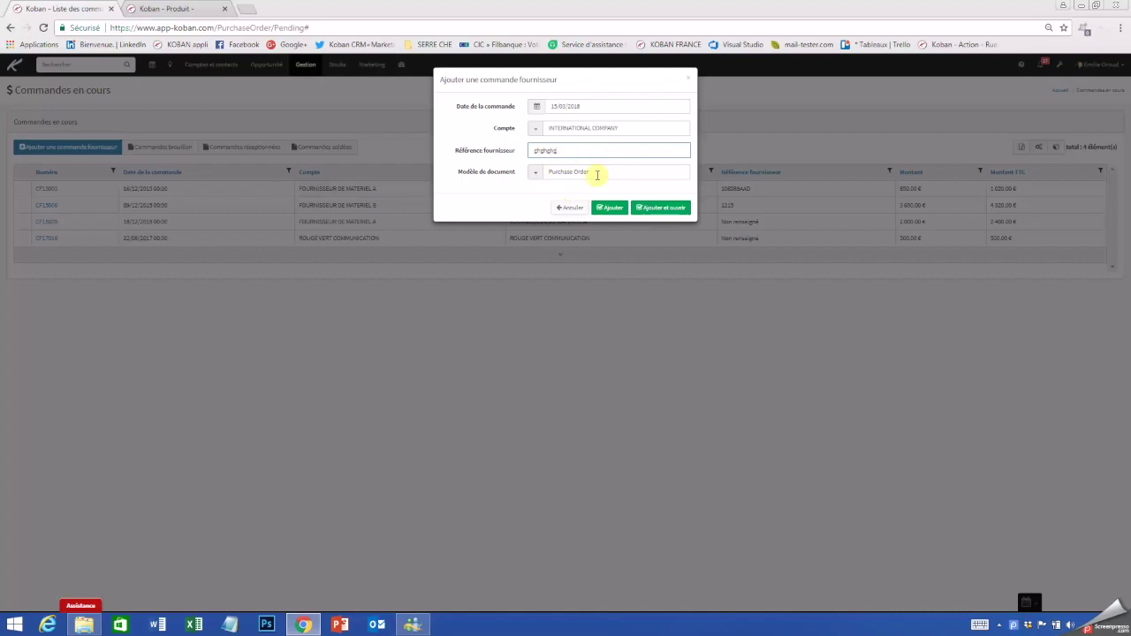
click(665, 211)
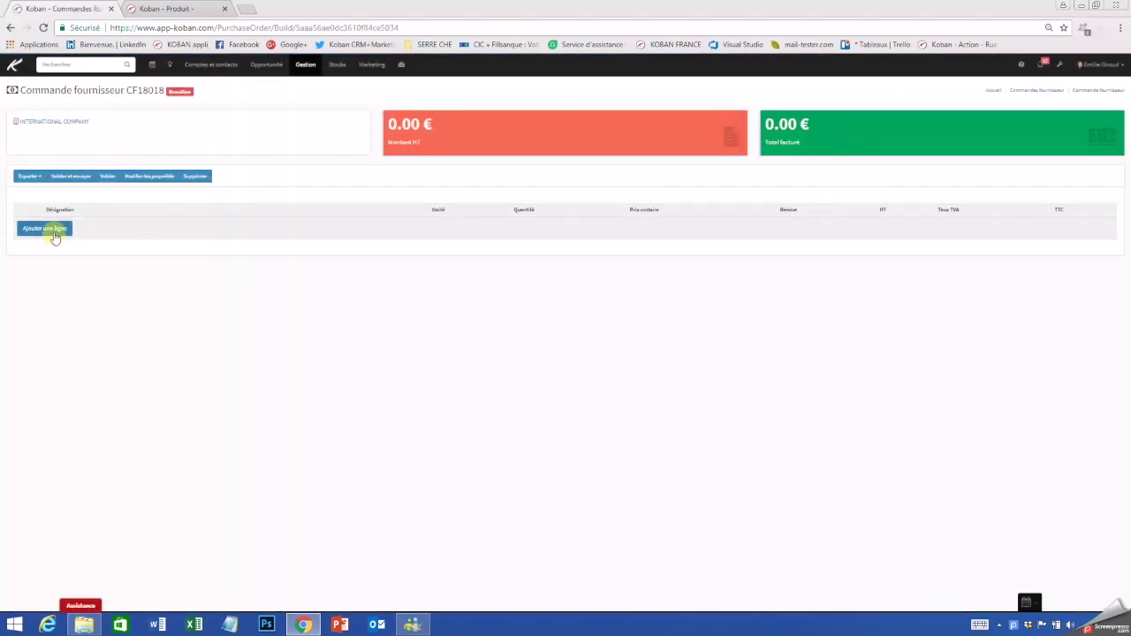
Step: Add a line to the supplier order for 2 accès téléphoniques simultanés with quantity 10 and save it
click(50, 229)
click(139, 231)
text(2)
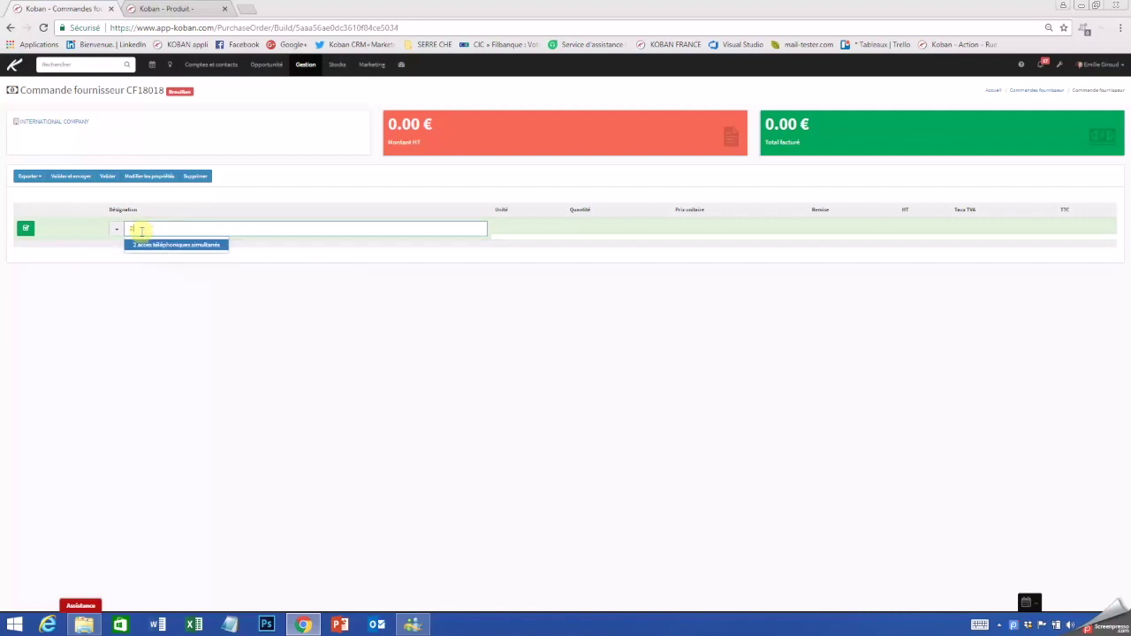
text( acc)
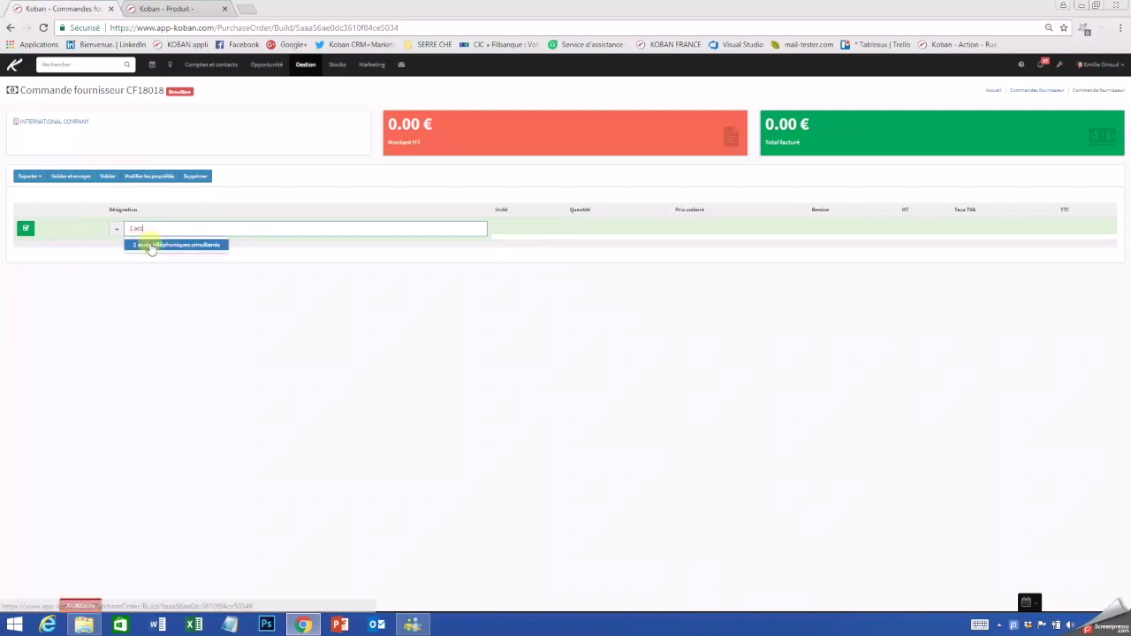
click(149, 244)
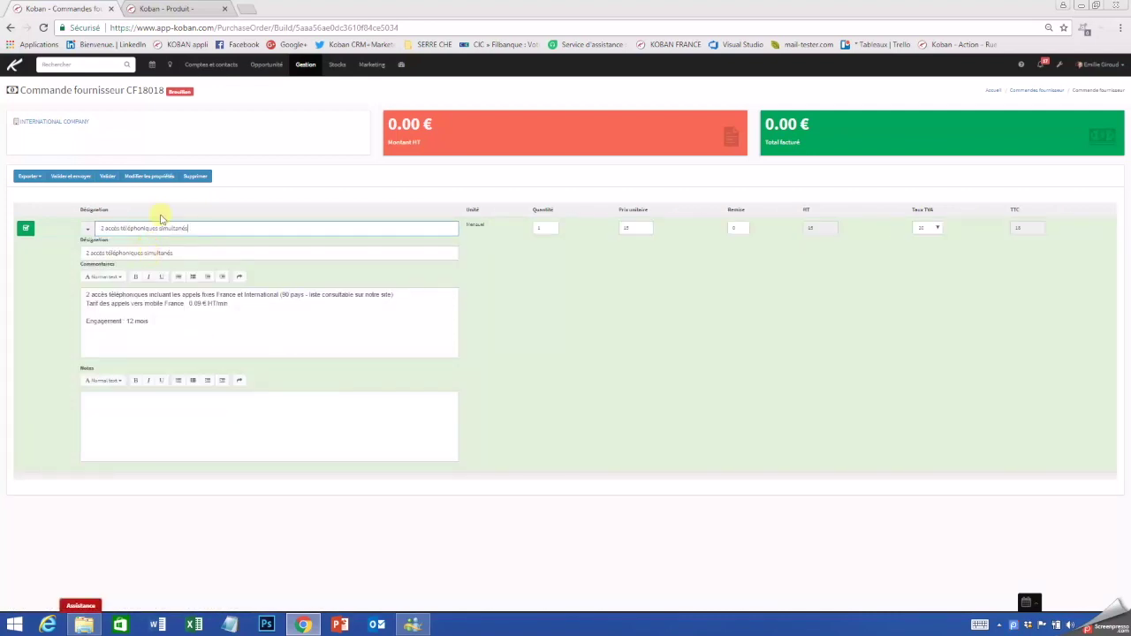
click(546, 227)
click(579, 293)
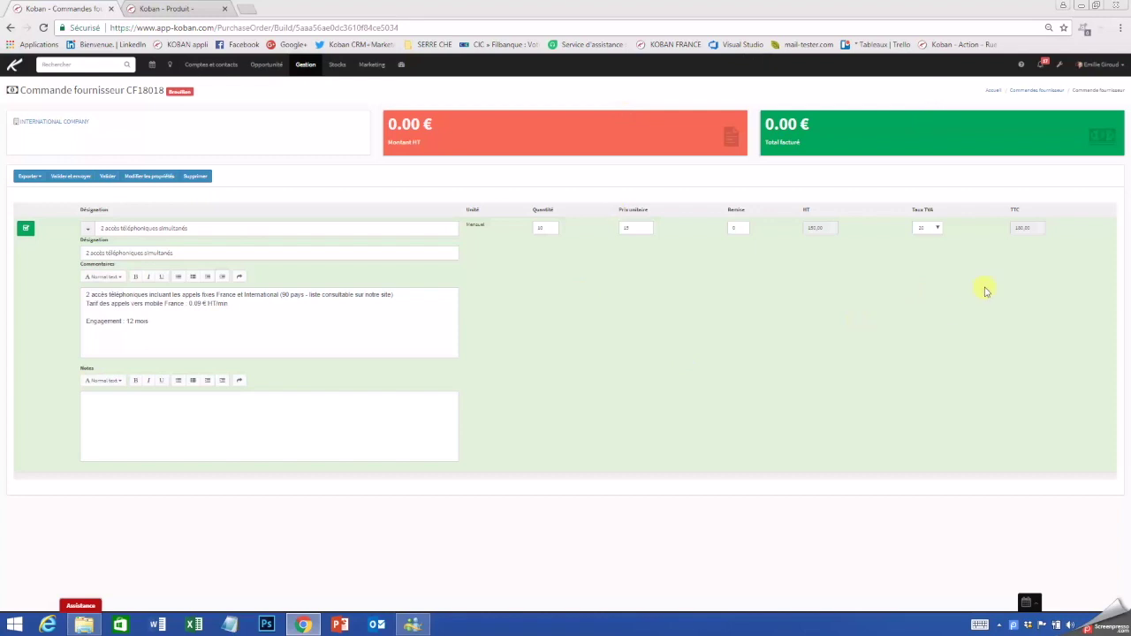
click(24, 229)
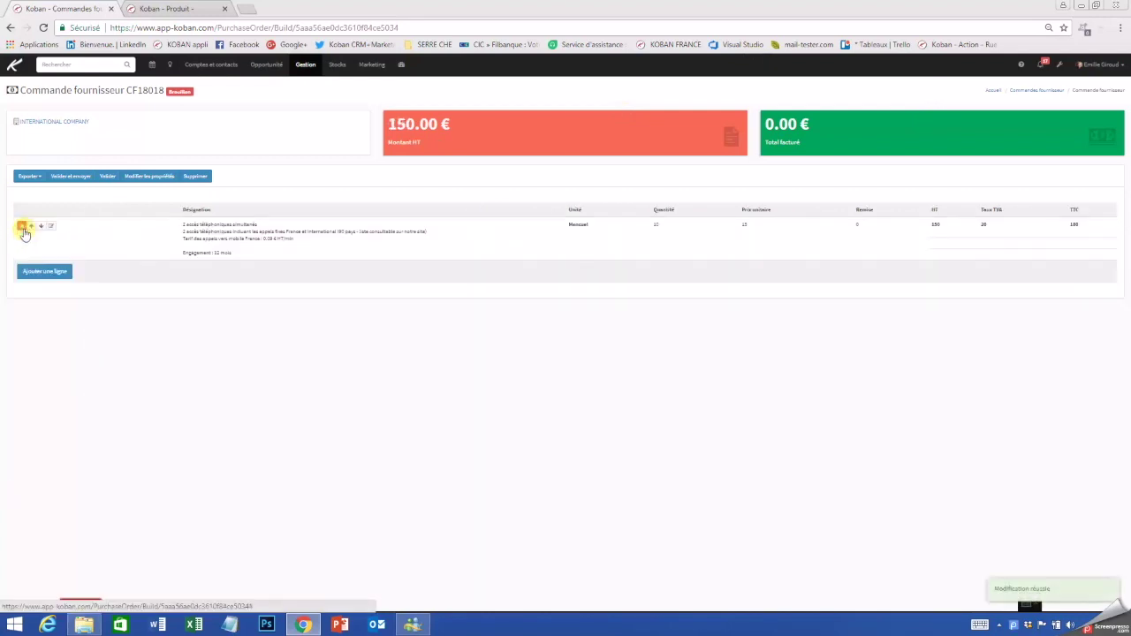
Step: Validate the supplier order, then reopen INTERNATIONAL COMPANY's order from the orders in progress and check its export formats
click(107, 177)
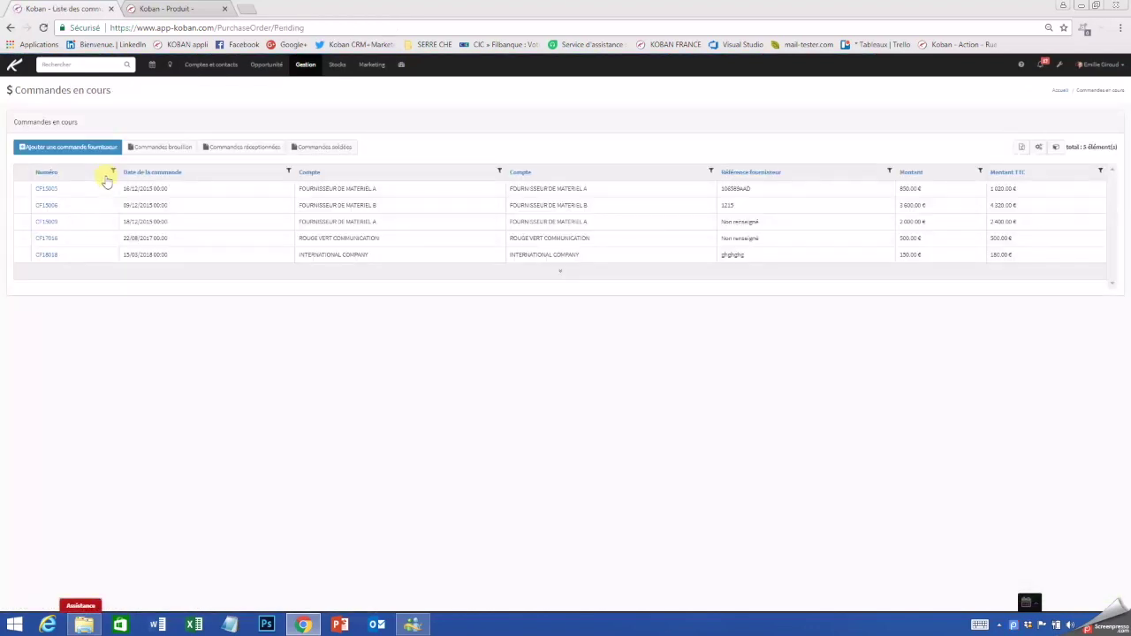
click(45, 256)
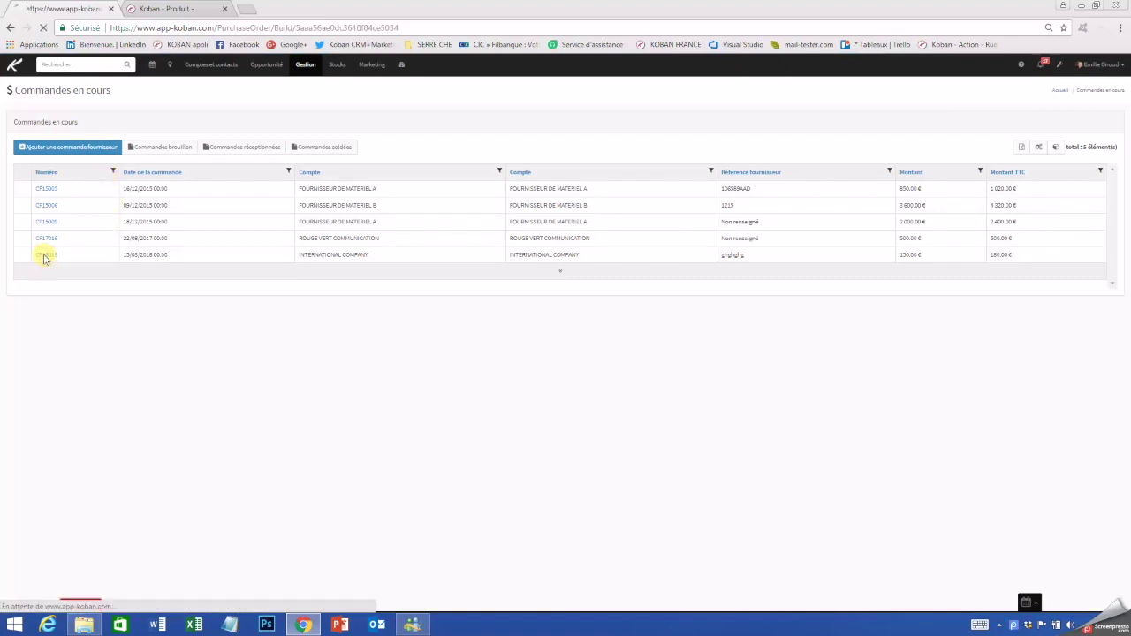
click(29, 178)
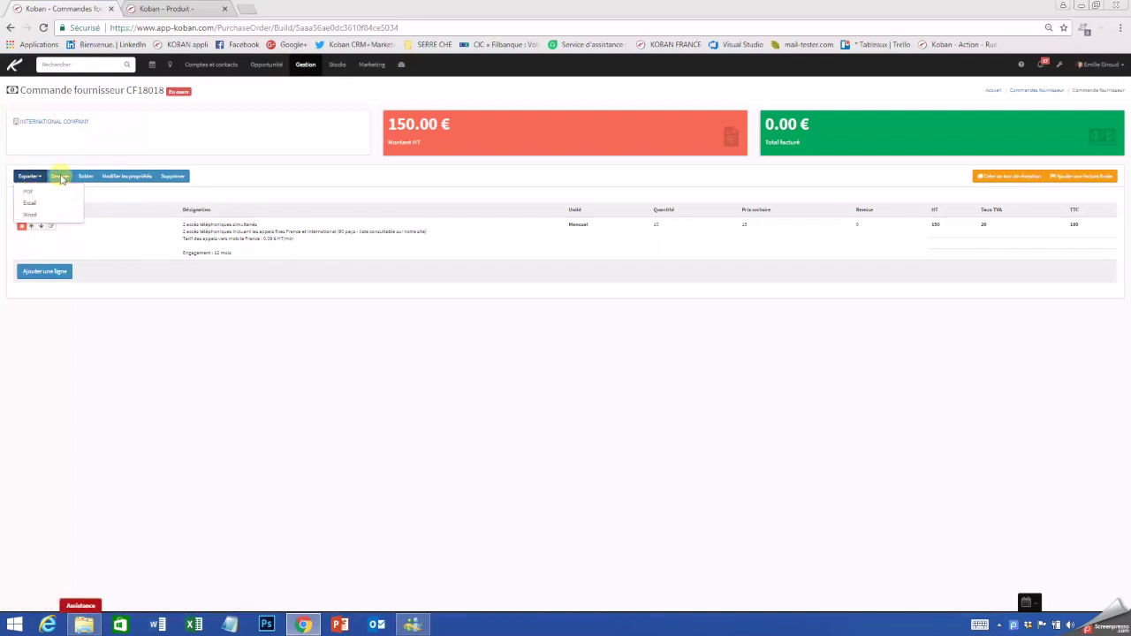
click(266, 356)
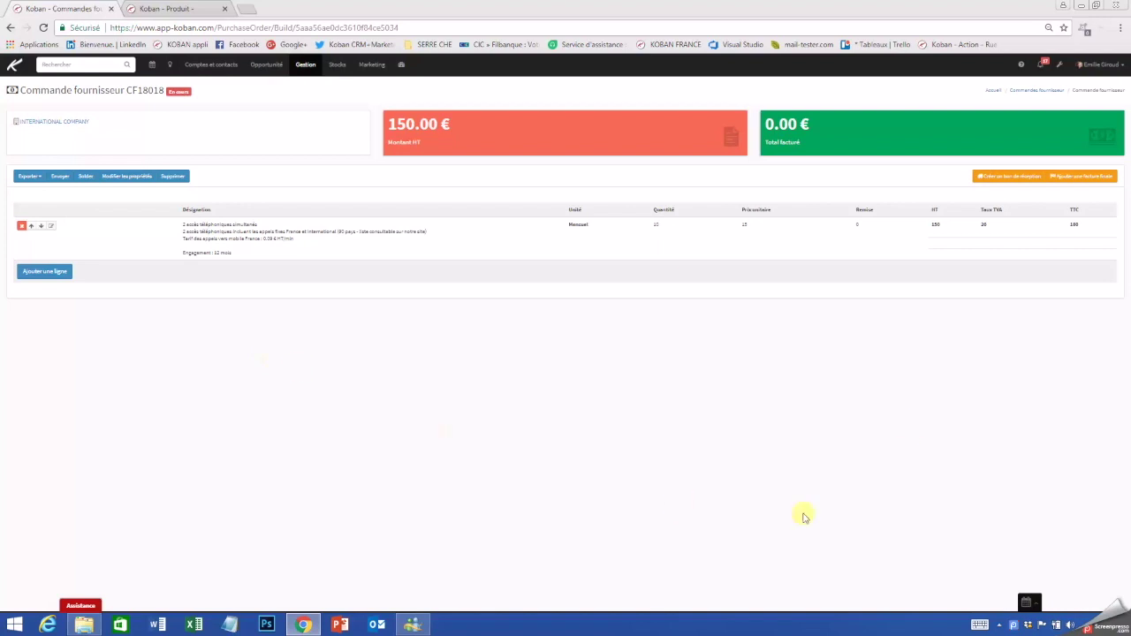
Step: Create a reception note from the supplier order with MONTPELLIER as the depot and validate it
click(1004, 177)
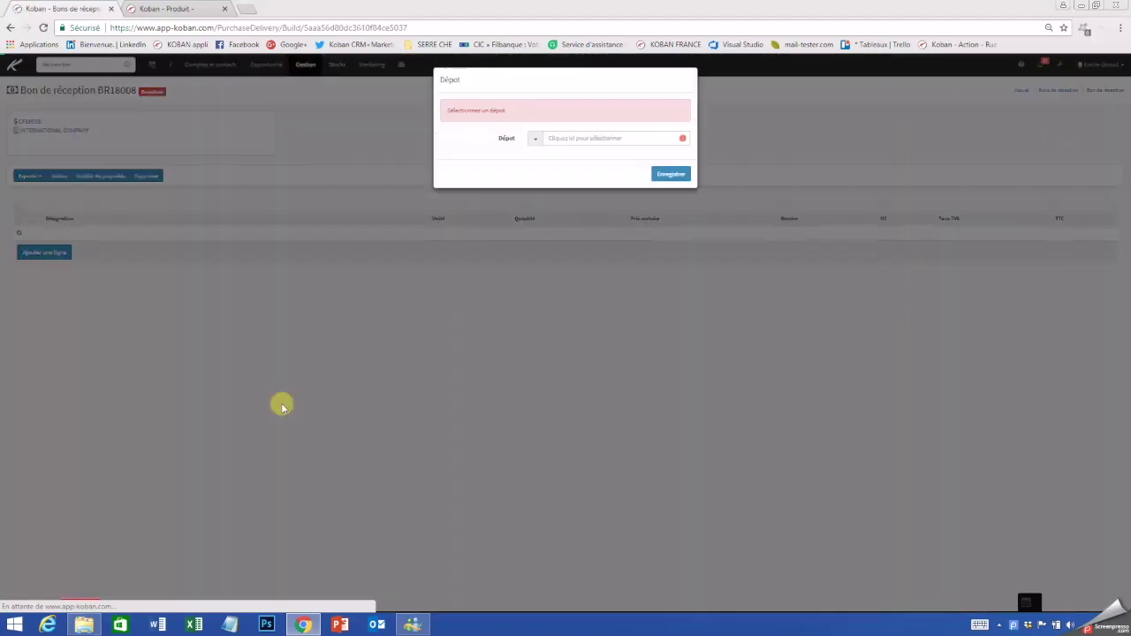
click(562, 139)
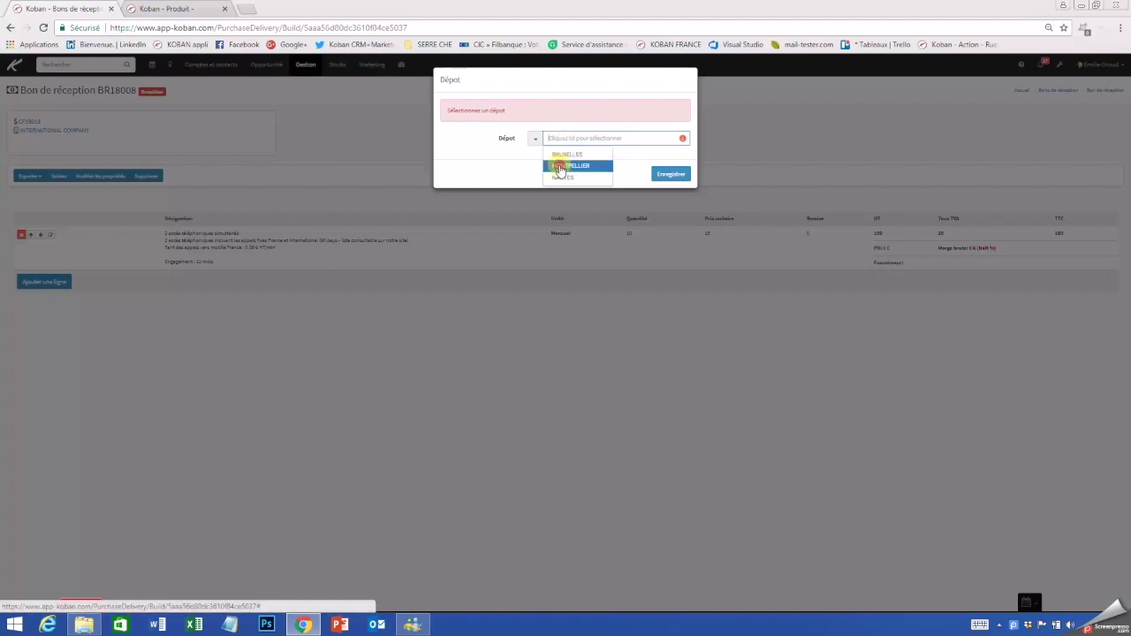
click(566, 166)
click(665, 178)
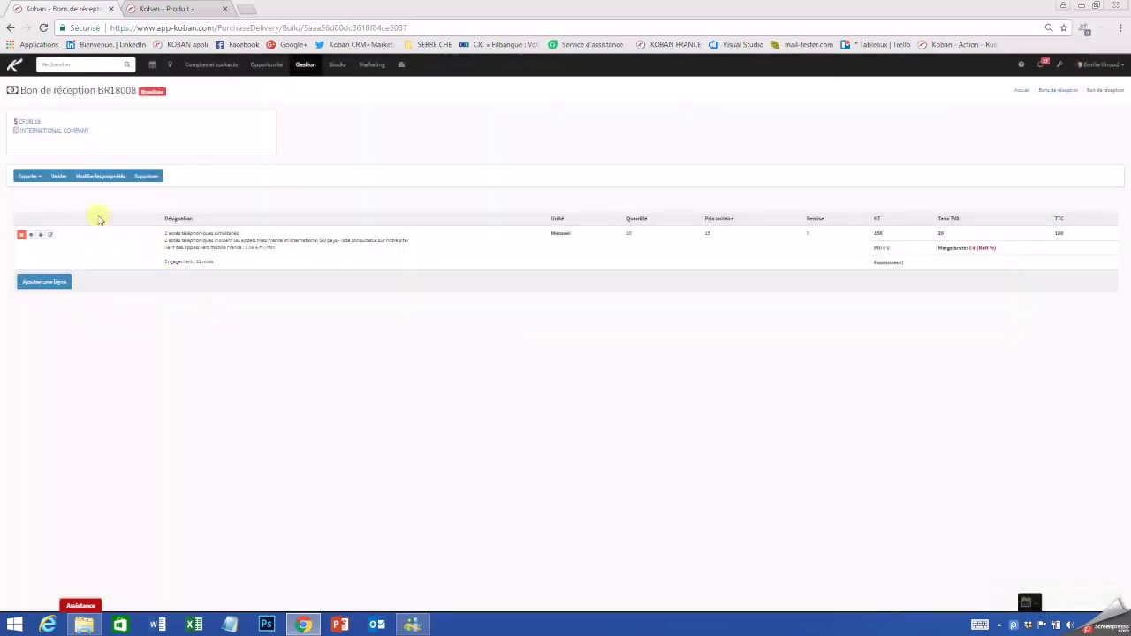
click(59, 176)
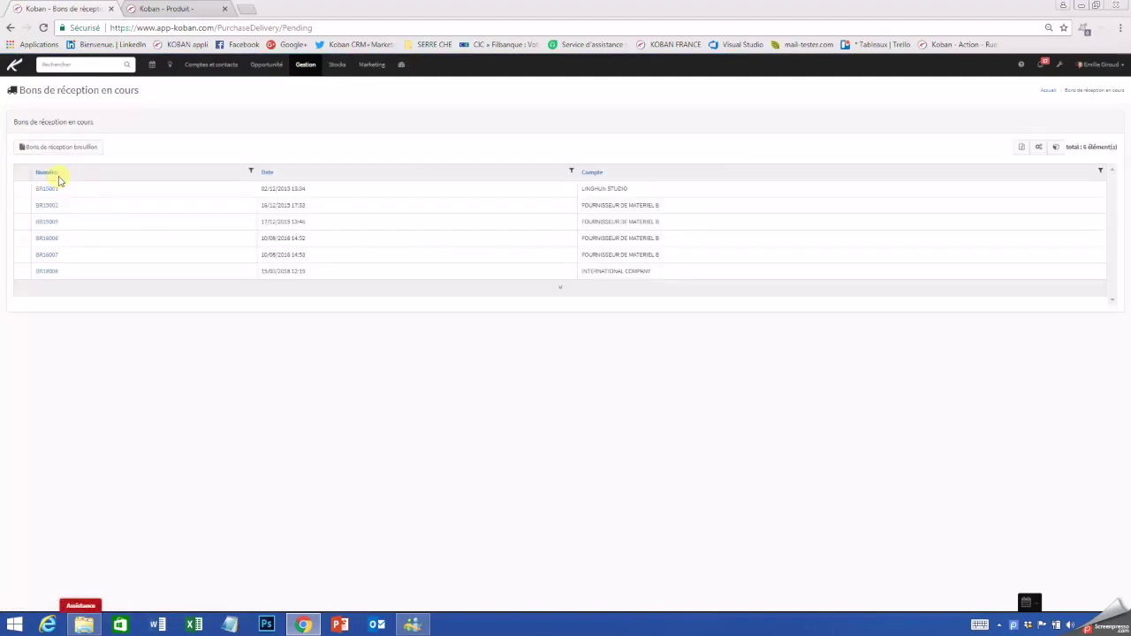
Step: Add a supplier invoice from INTERNATIONAL COMPANY's validated reception note, and attach and preview AU COEUR DU VILLAGE MARS 2018.pdf as its document image
click(46, 273)
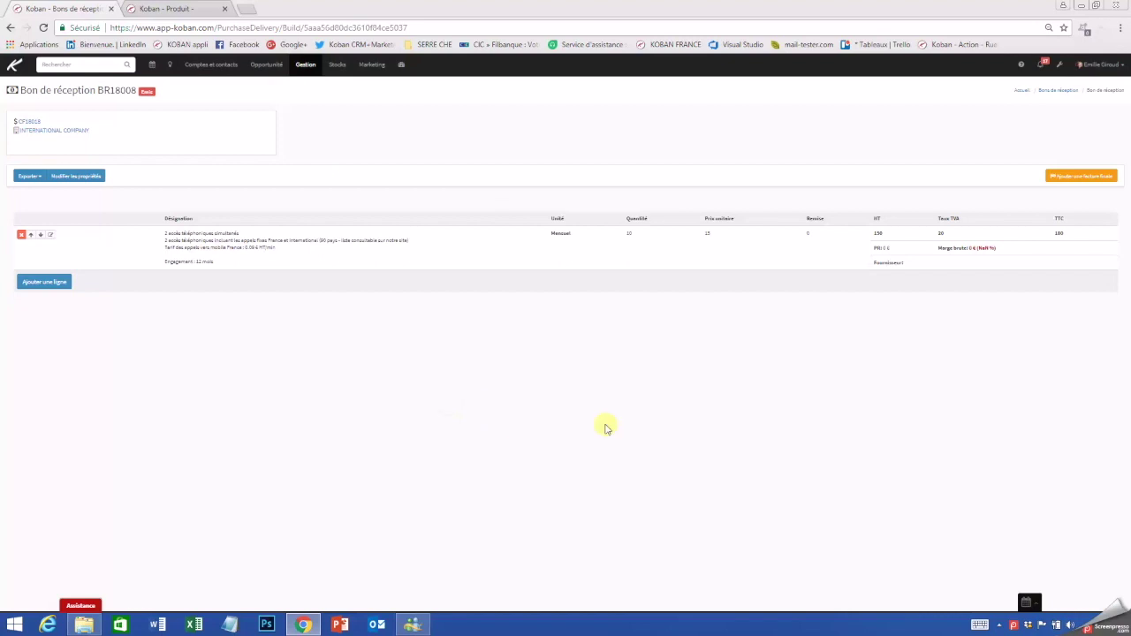
click(1067, 178)
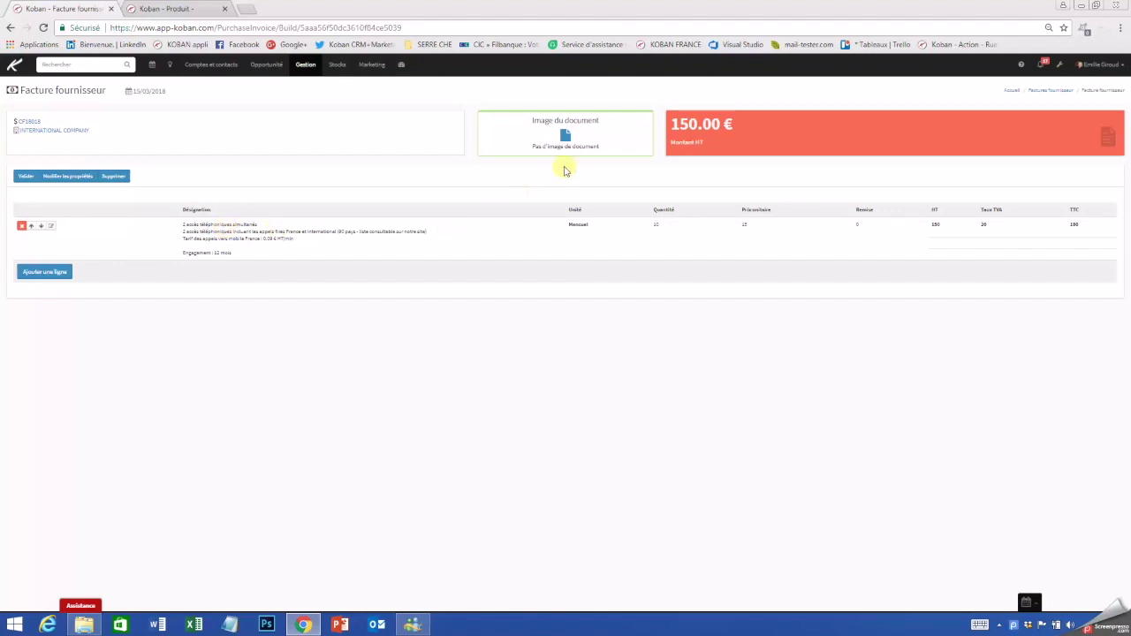
click(566, 137)
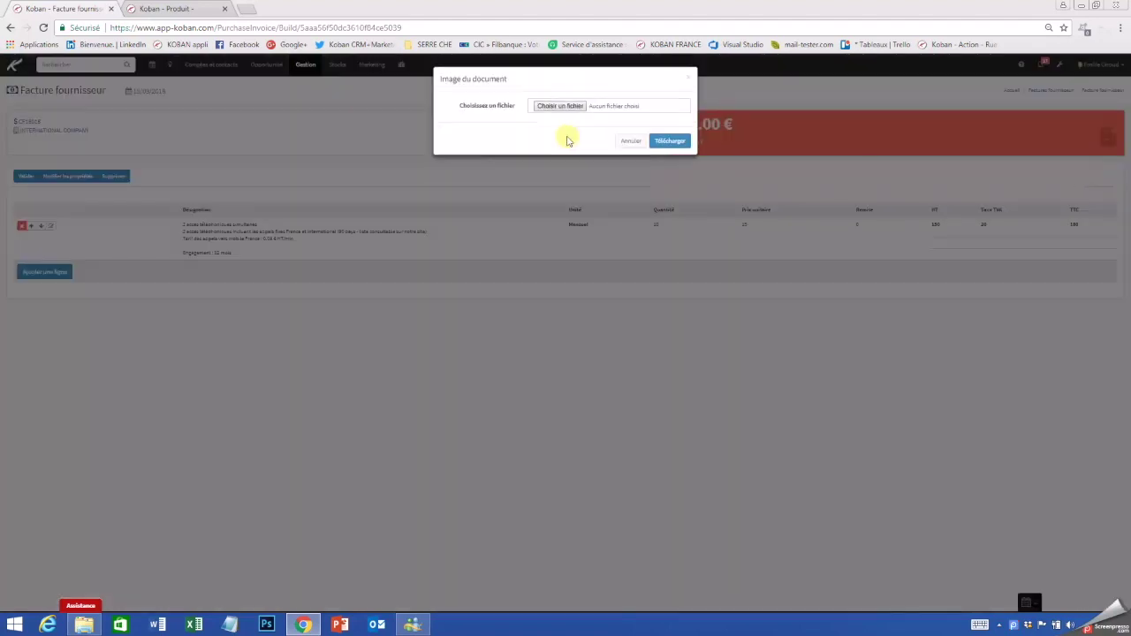
click(562, 107)
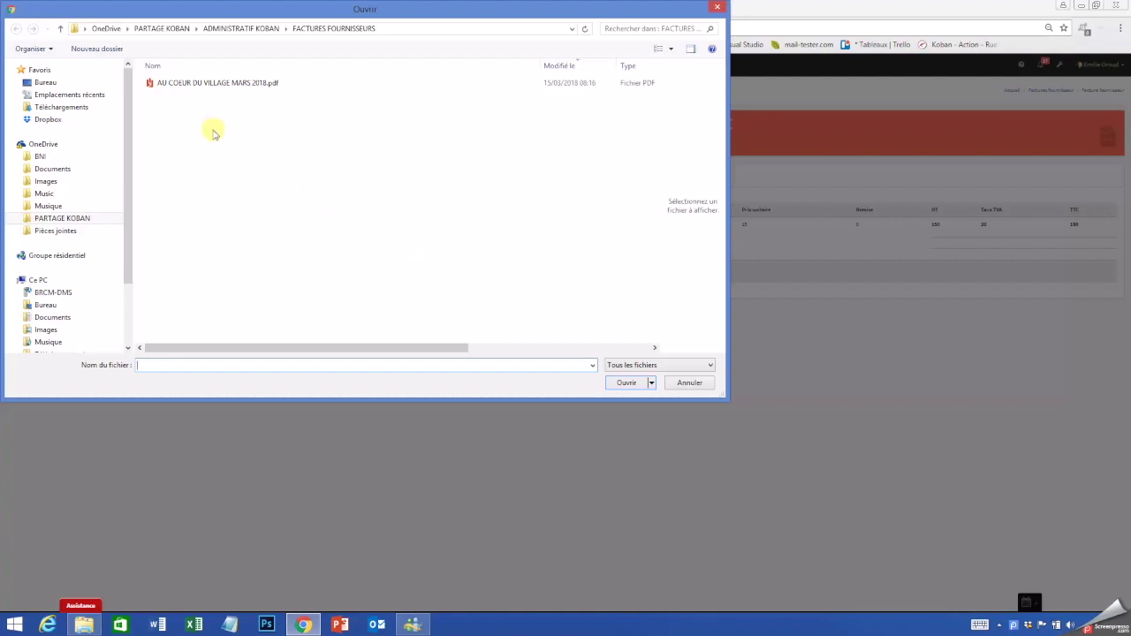
double_click(183, 83)
click(669, 141)
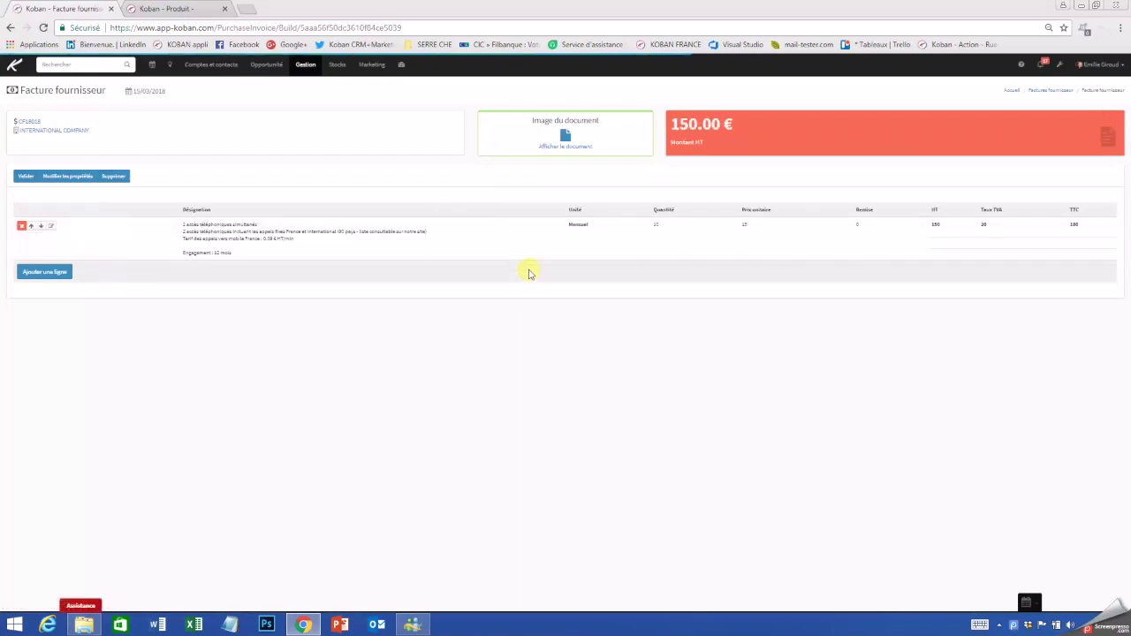
click(560, 150)
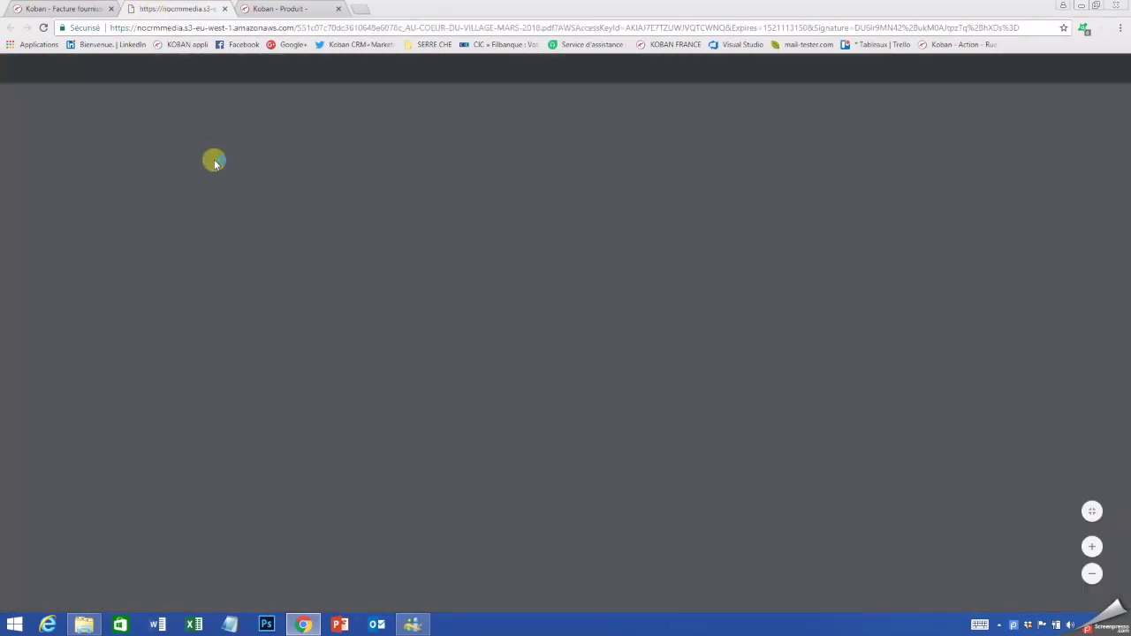
click(226, 9)
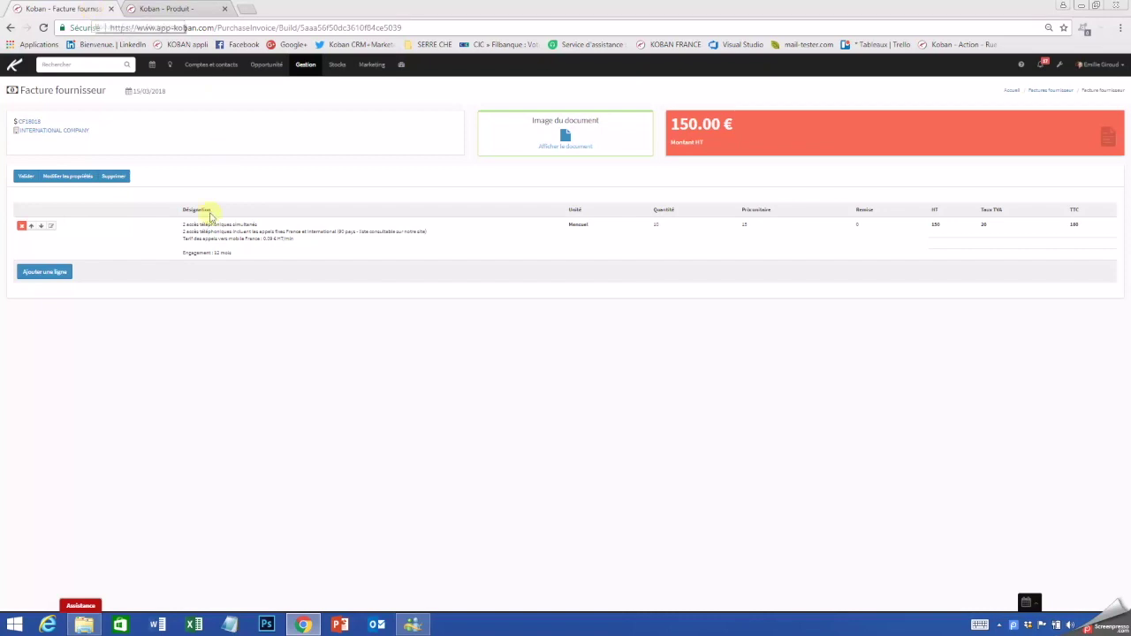
Step: Give the supplier invoice a placeholder number, set its Mode de règlement to Virement and validate it
click(78, 179)
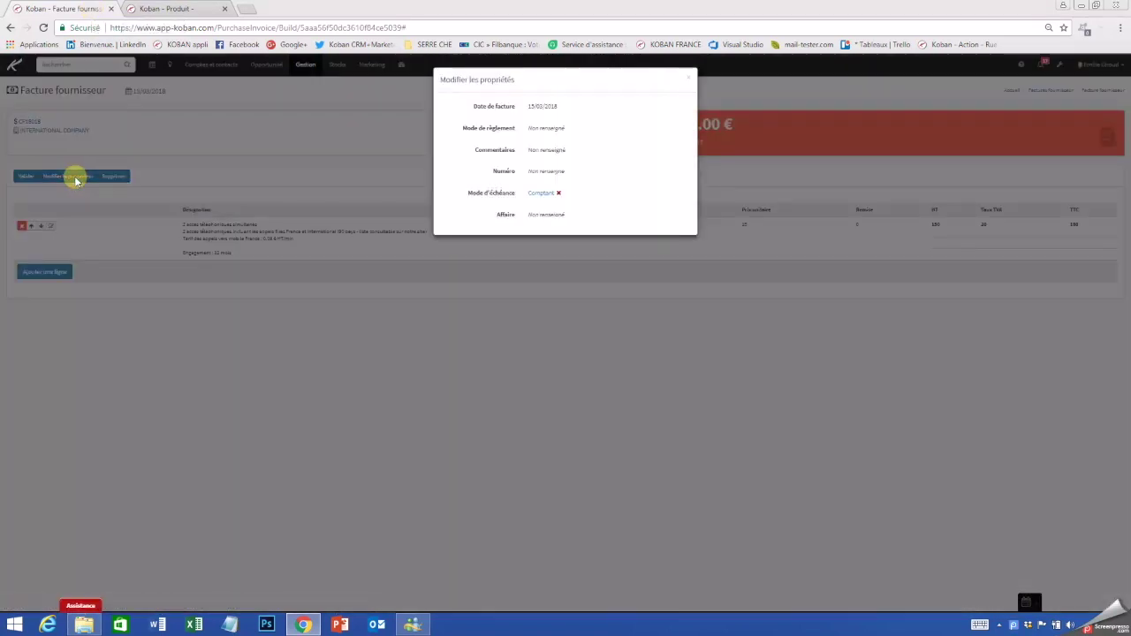
click(546, 172)
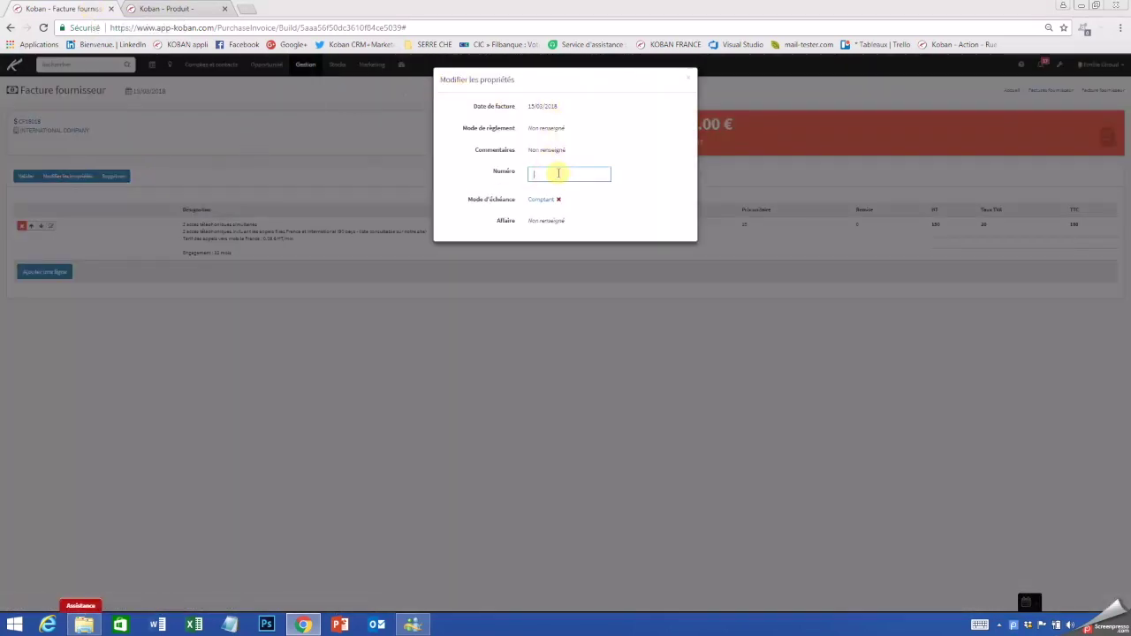
text(sfr)
key(Return)
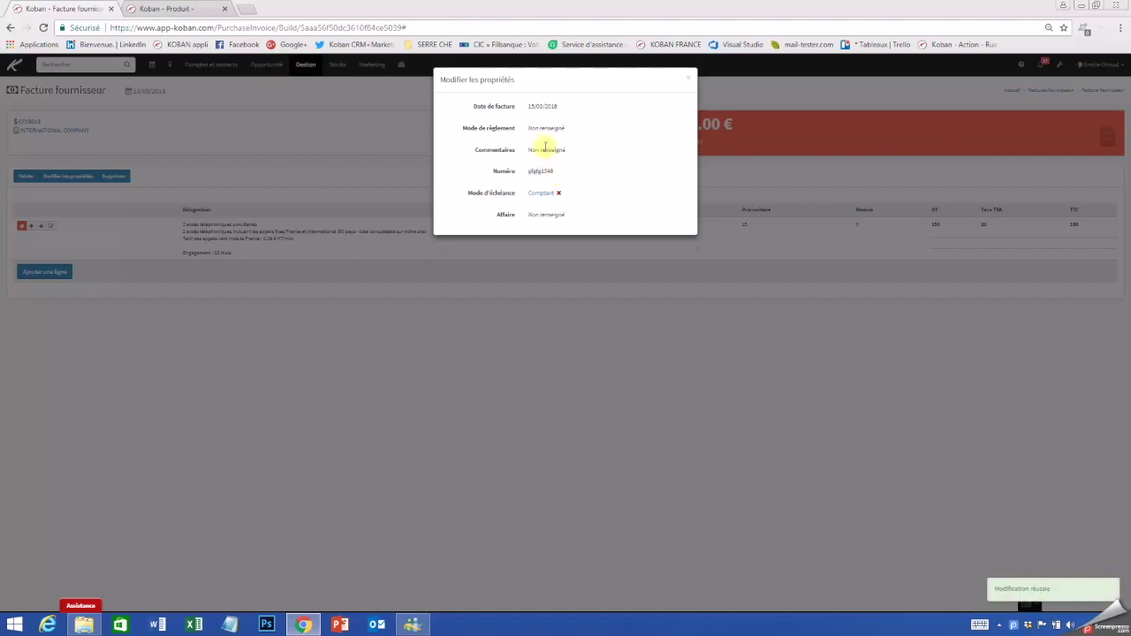
click(542, 130)
click(542, 133)
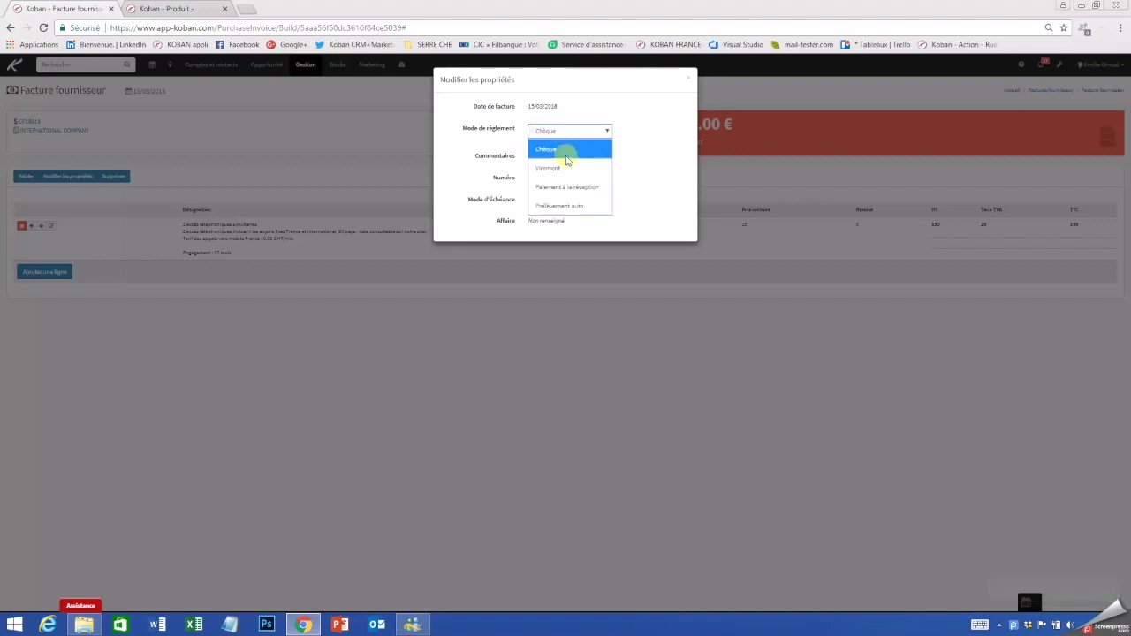
click(557, 171)
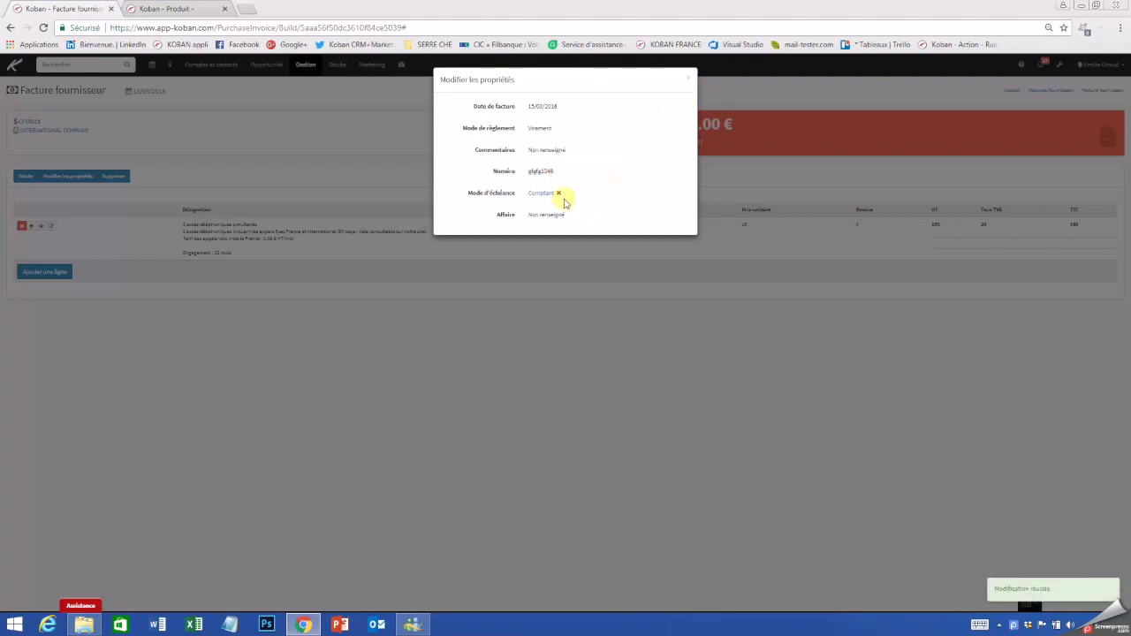
click(688, 79)
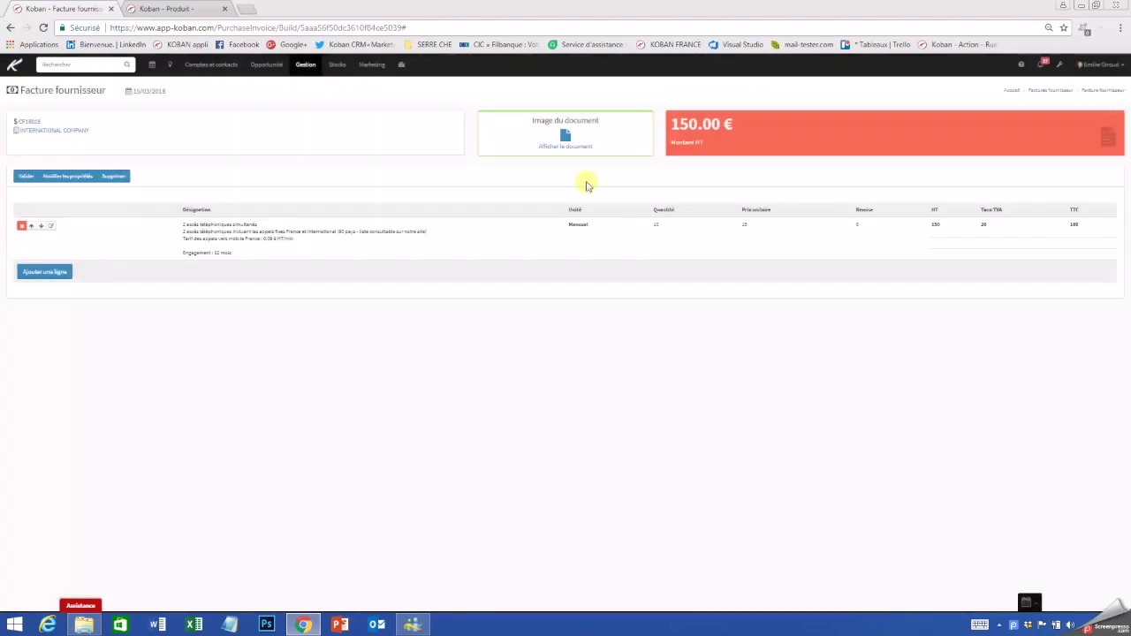
click(27, 177)
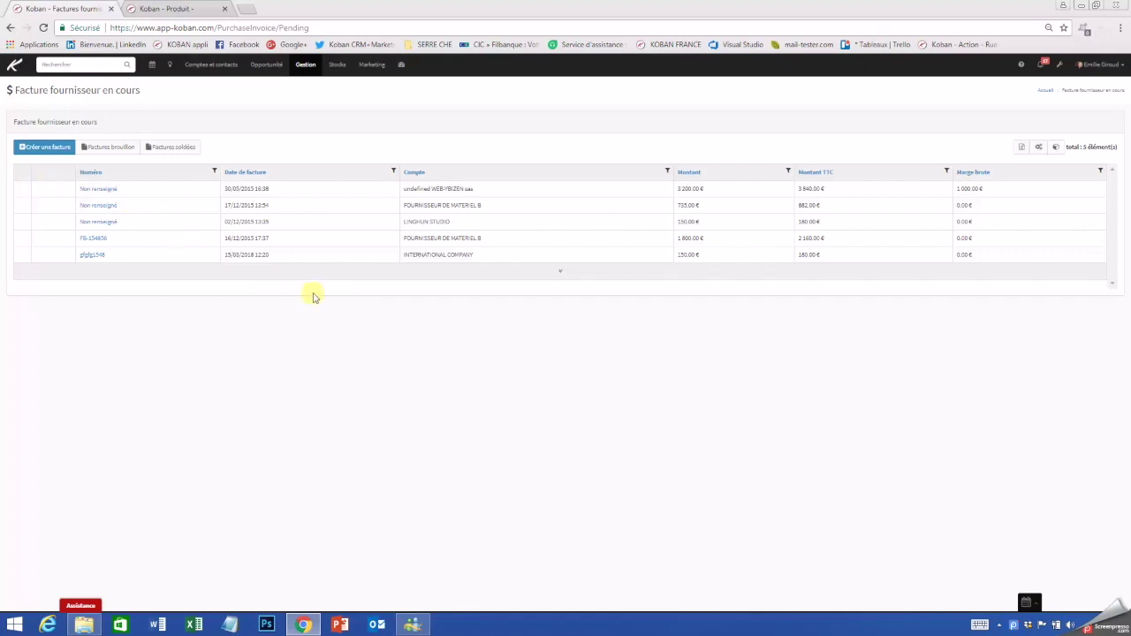
Step: Open INTERNATIONAL COMPANY's validated supplier invoice and record a 180,00 € payment dated 15/03/2018 by Virement
click(304, 66)
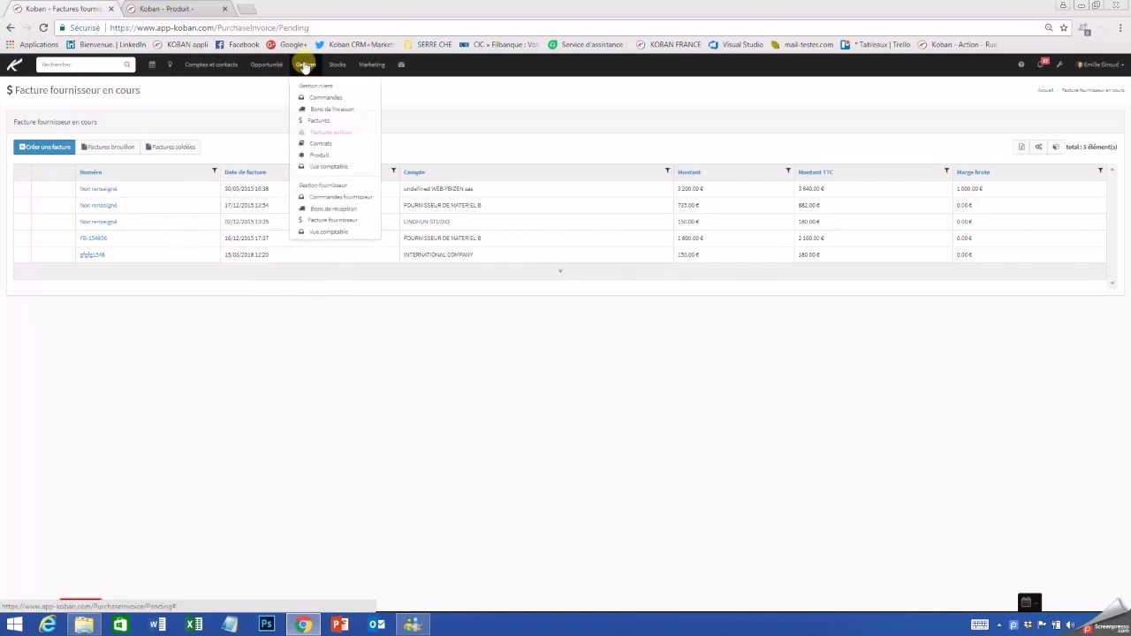
click(343, 219)
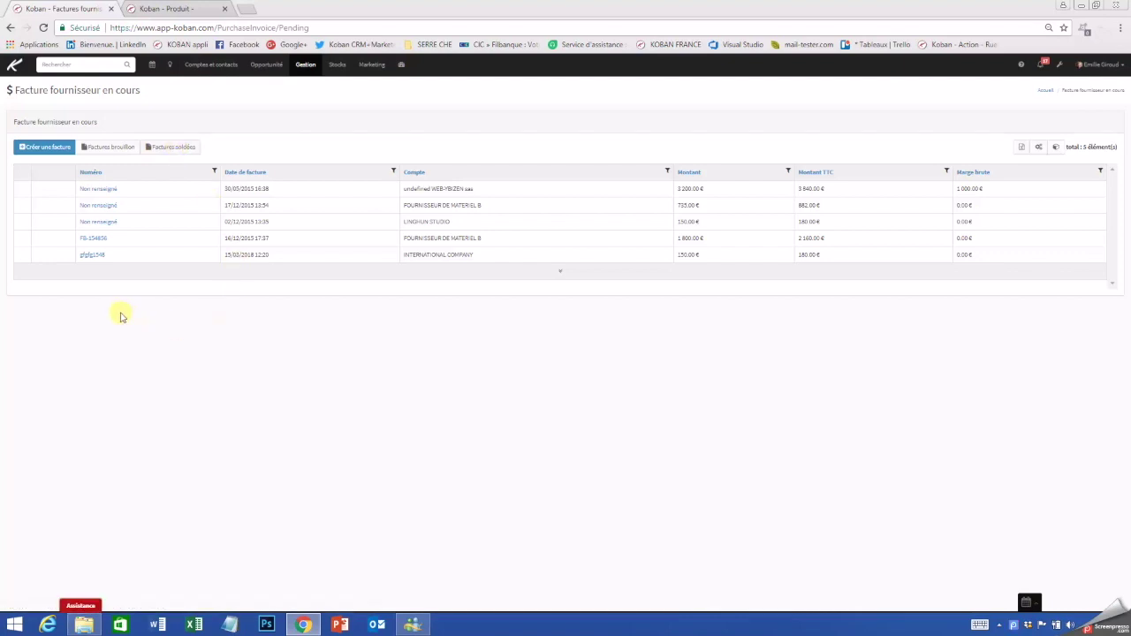
click(94, 256)
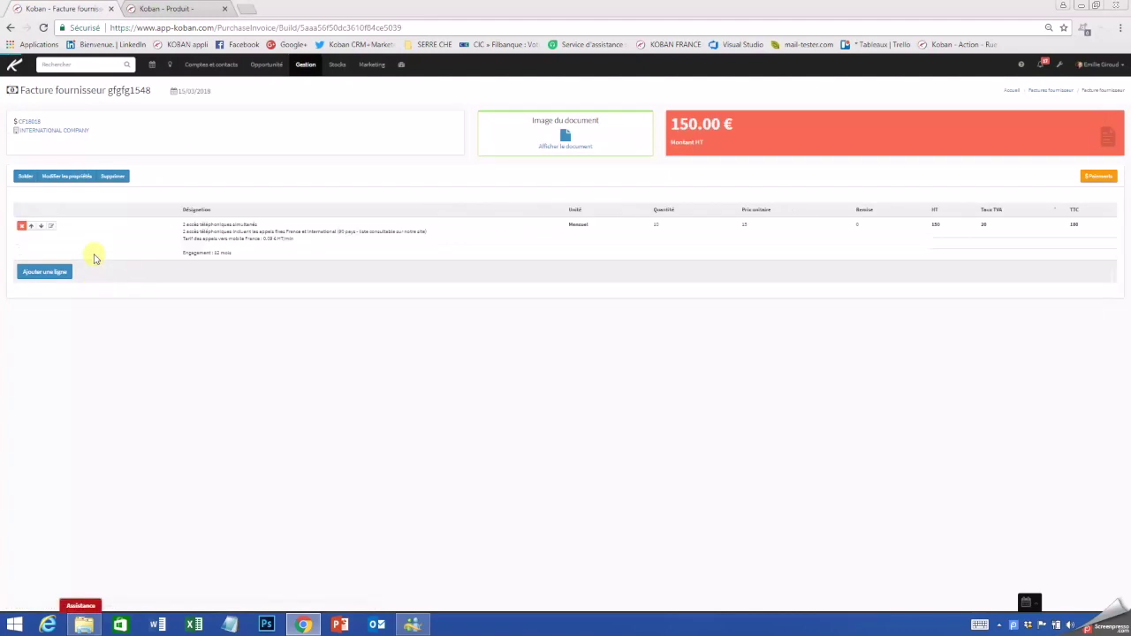
click(1100, 176)
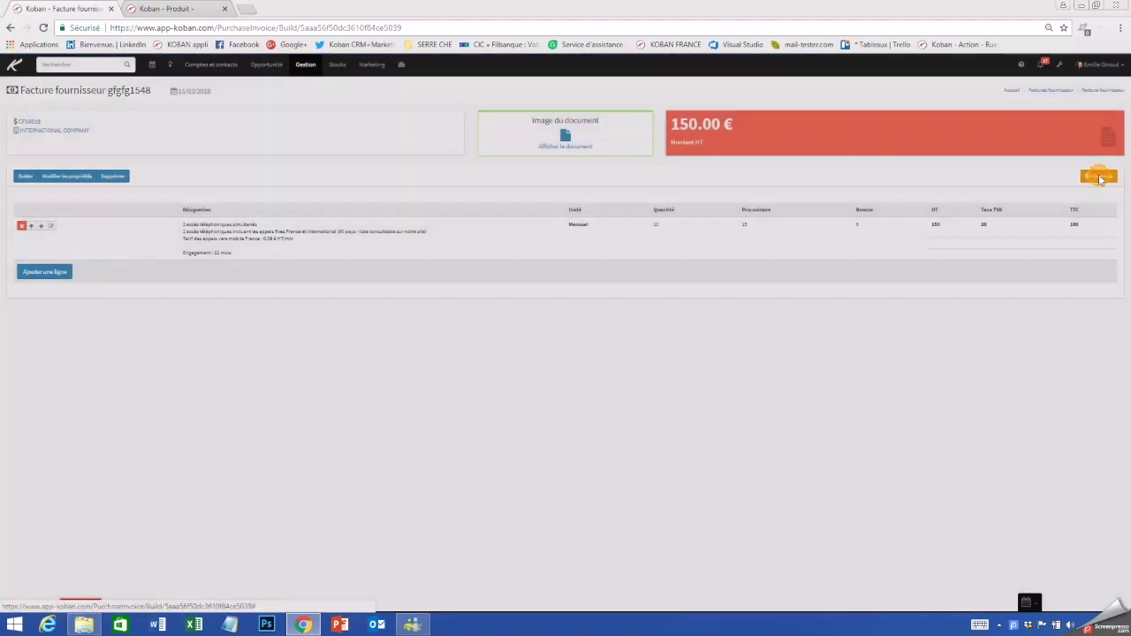
click(657, 147)
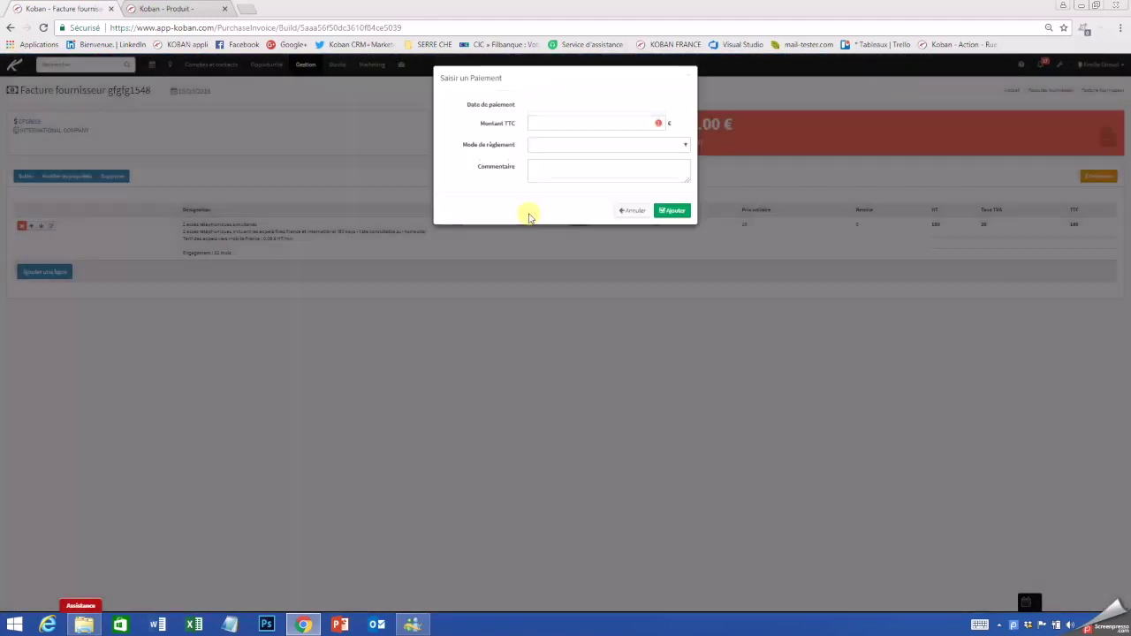
click(491, 152)
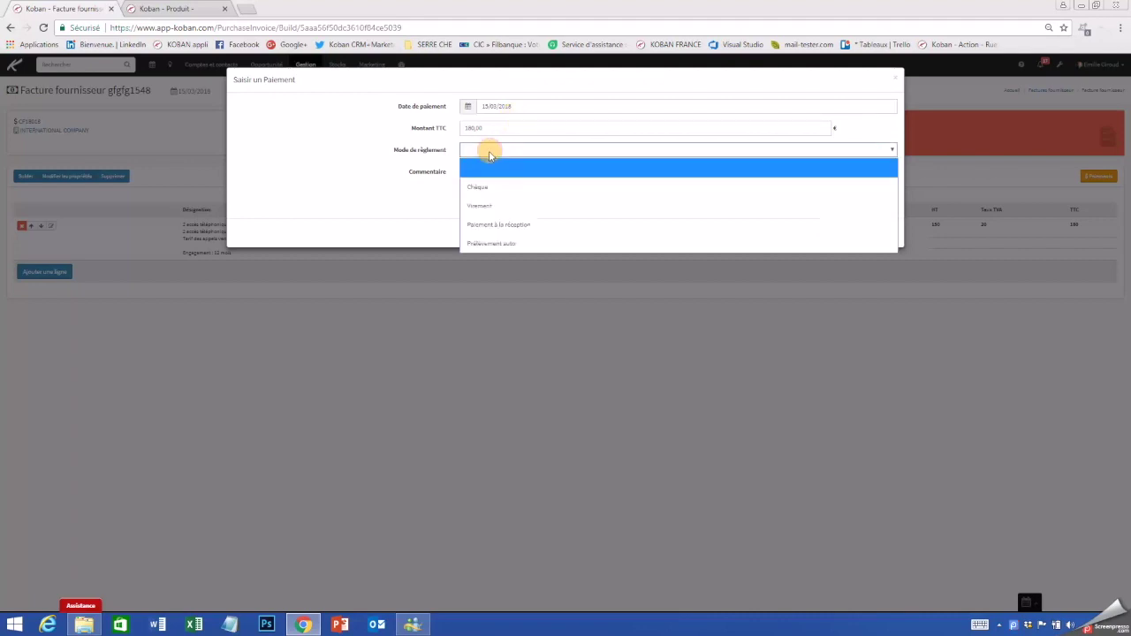
click(490, 209)
click(879, 233)
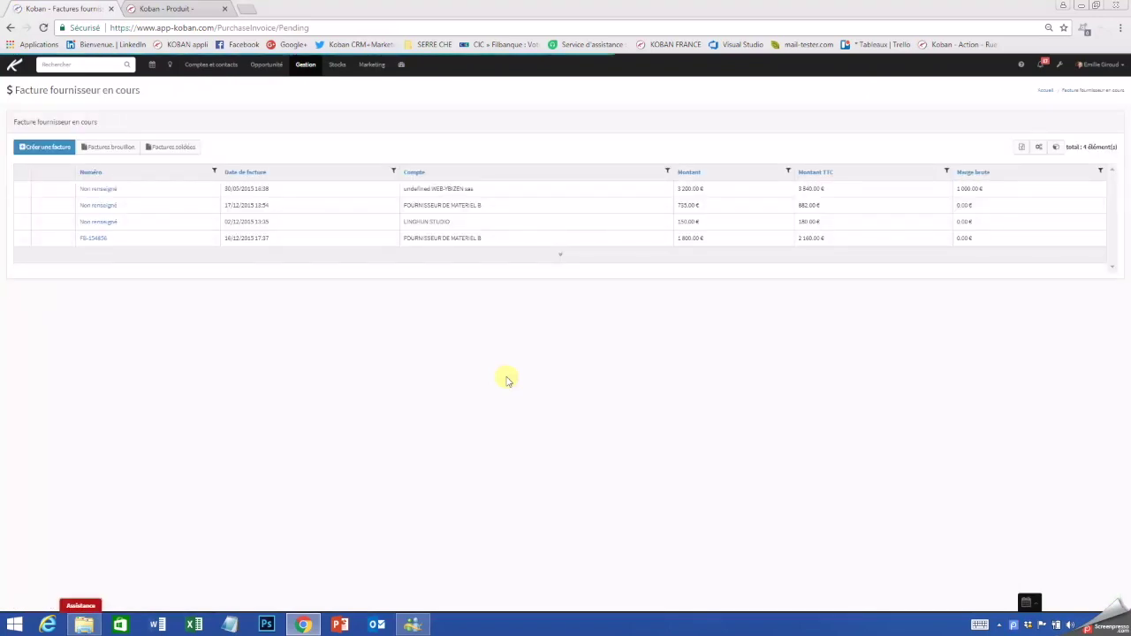
Step: Review the supplier Vue comptable for Mars 2018 and its list of supplier payments
click(304, 65)
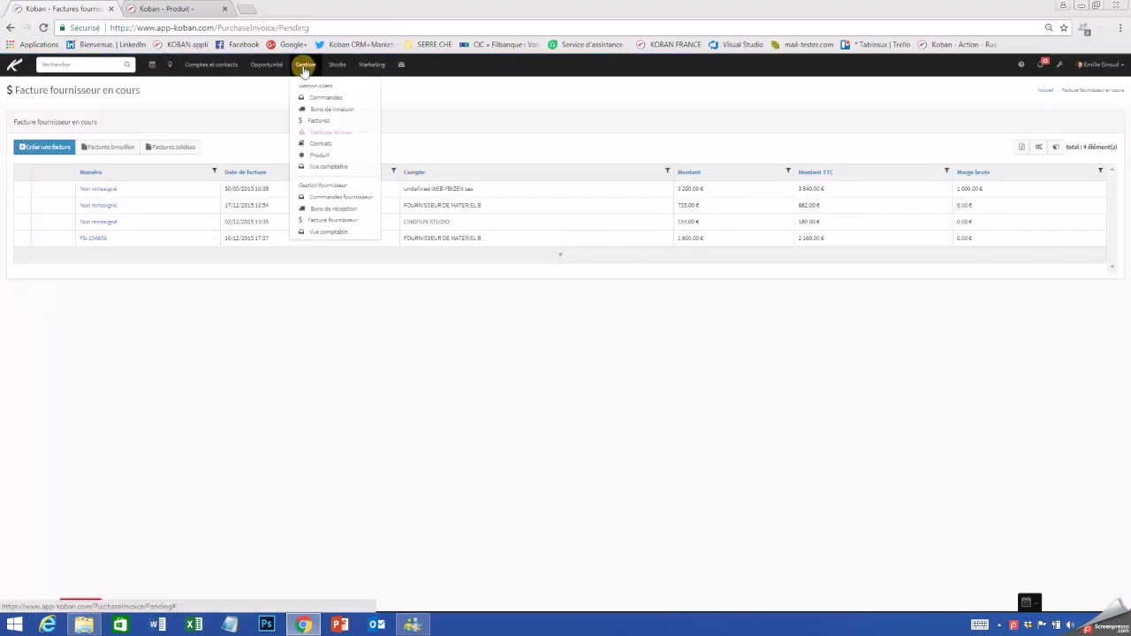
click(322, 231)
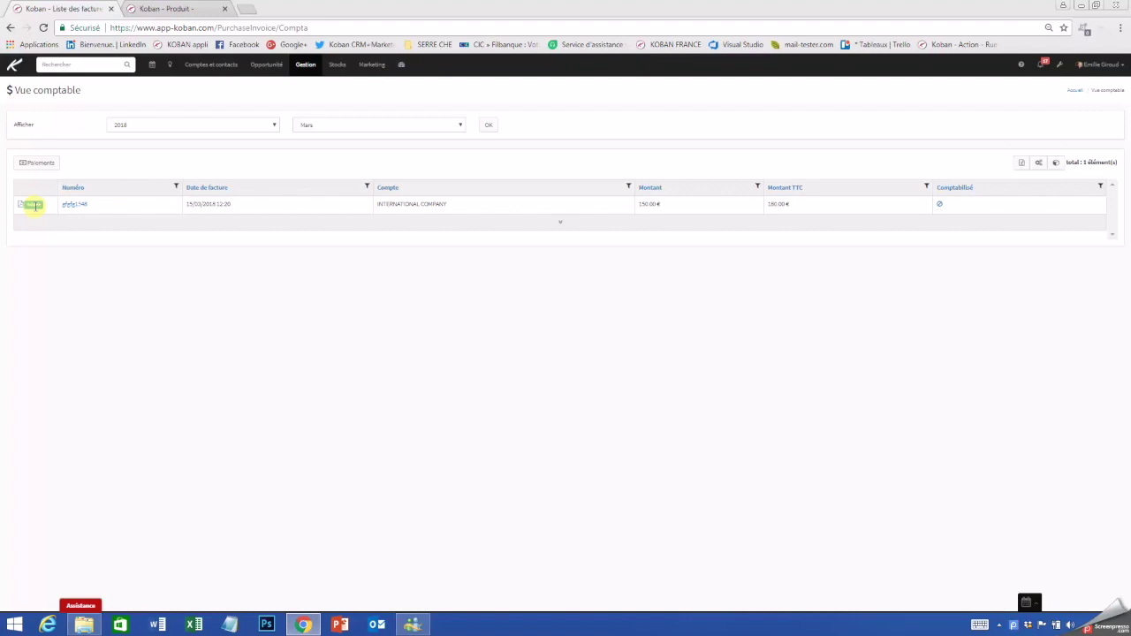
click(48, 164)
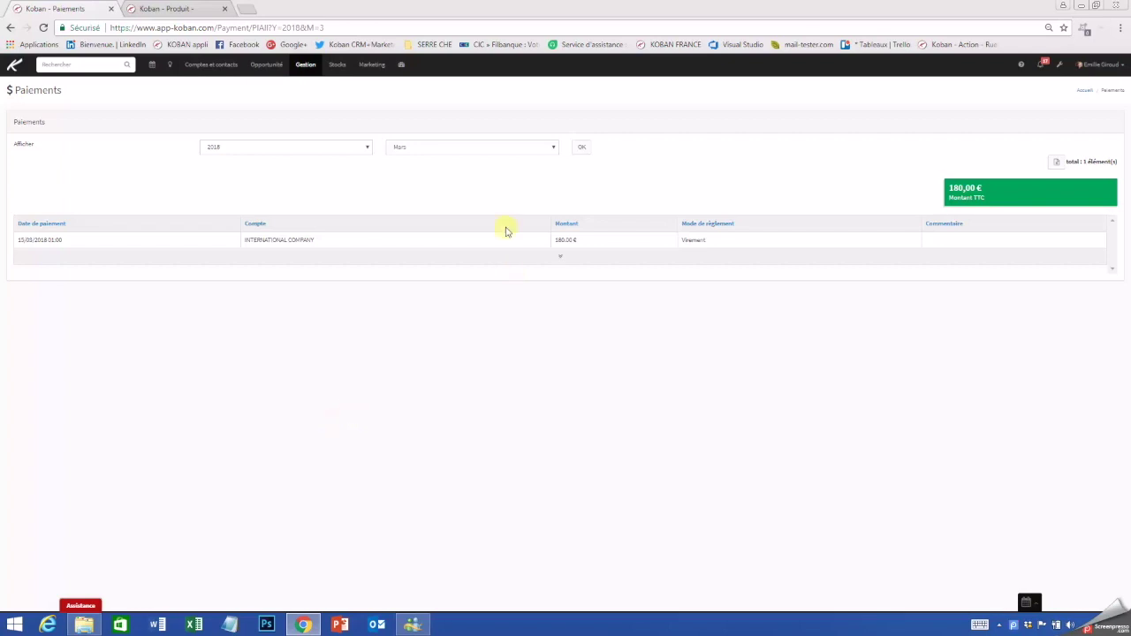
Step: Review the stock quantities per depot and product, and the list of Inventaires
click(338, 64)
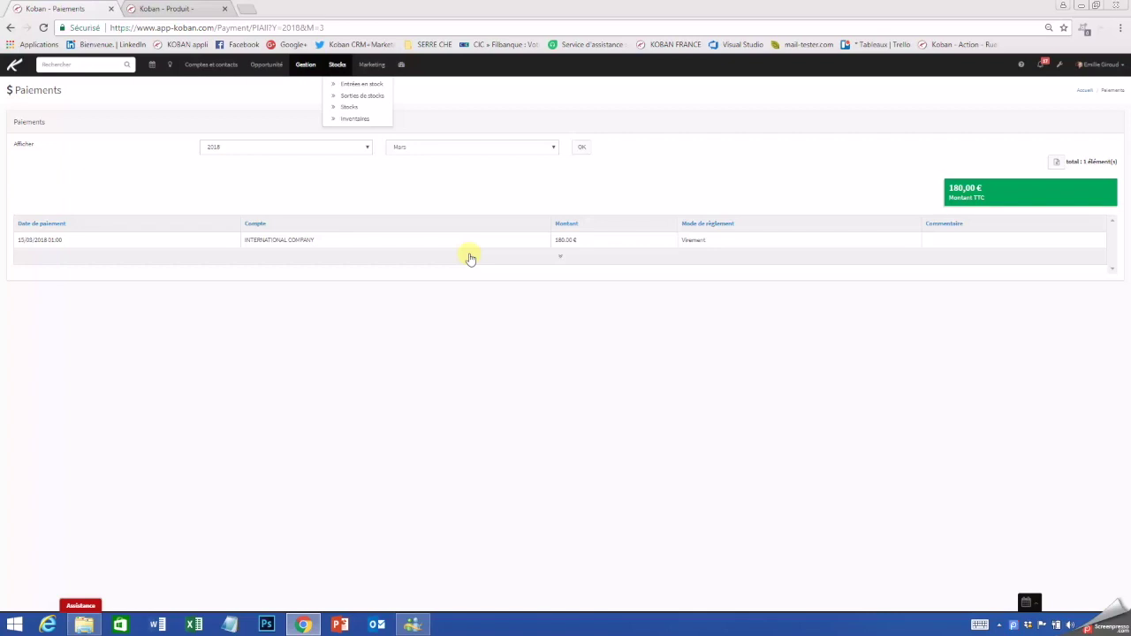
click(350, 107)
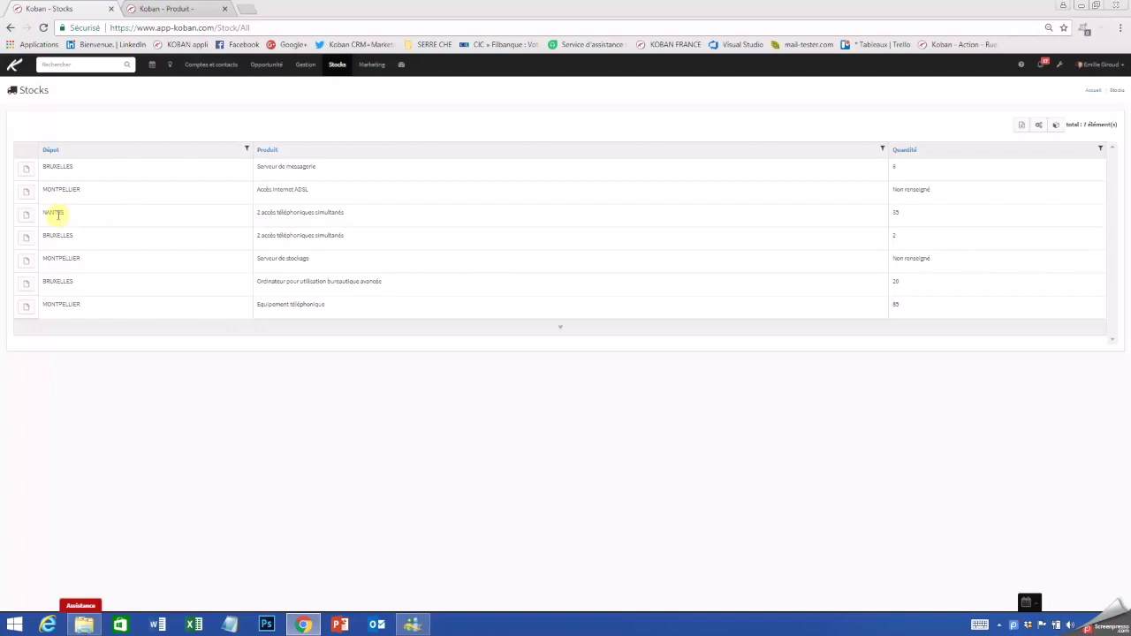
mouse_move(341, 67)
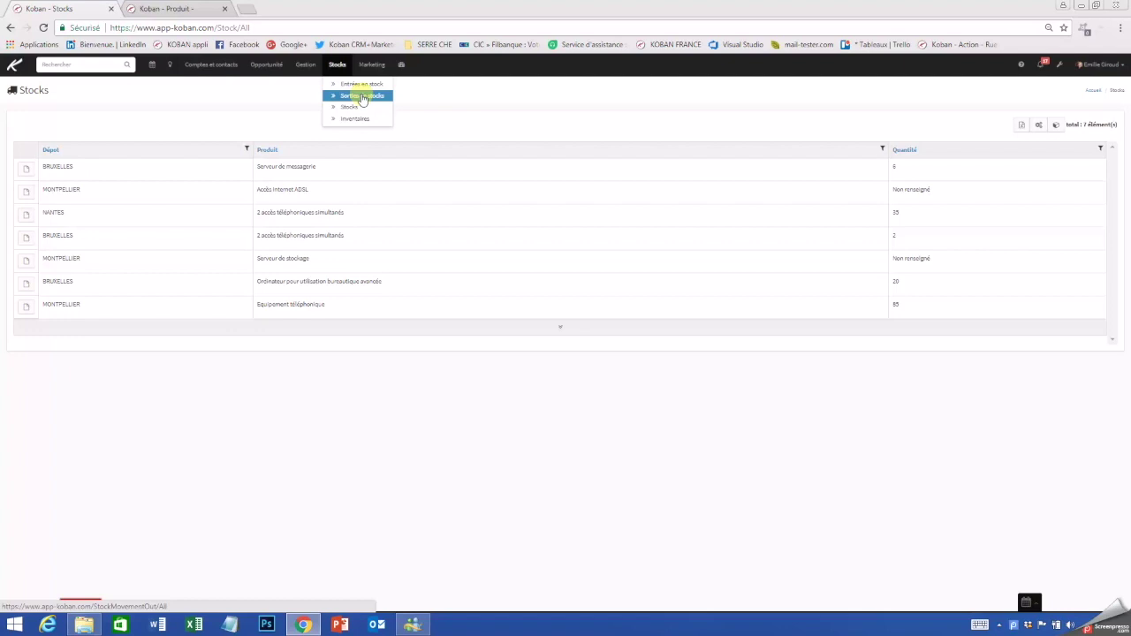
click(360, 119)
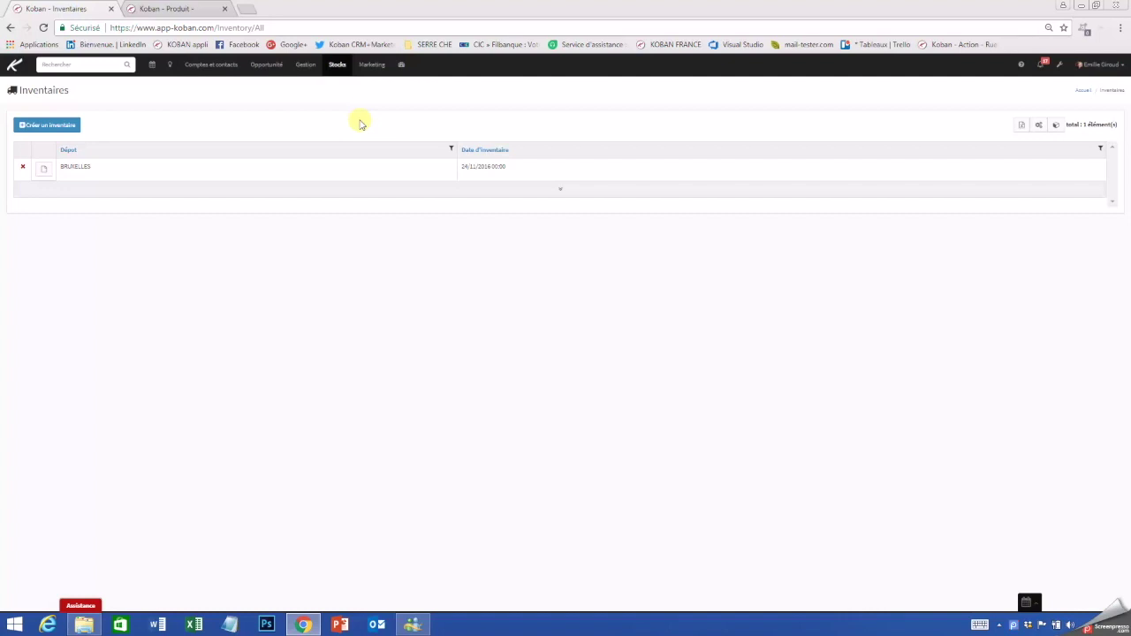
Step: From the home dashboard's Assistance window, browse the knowledge base articles and search them for "facture", closing the help and returning to the dashboard
click(14, 67)
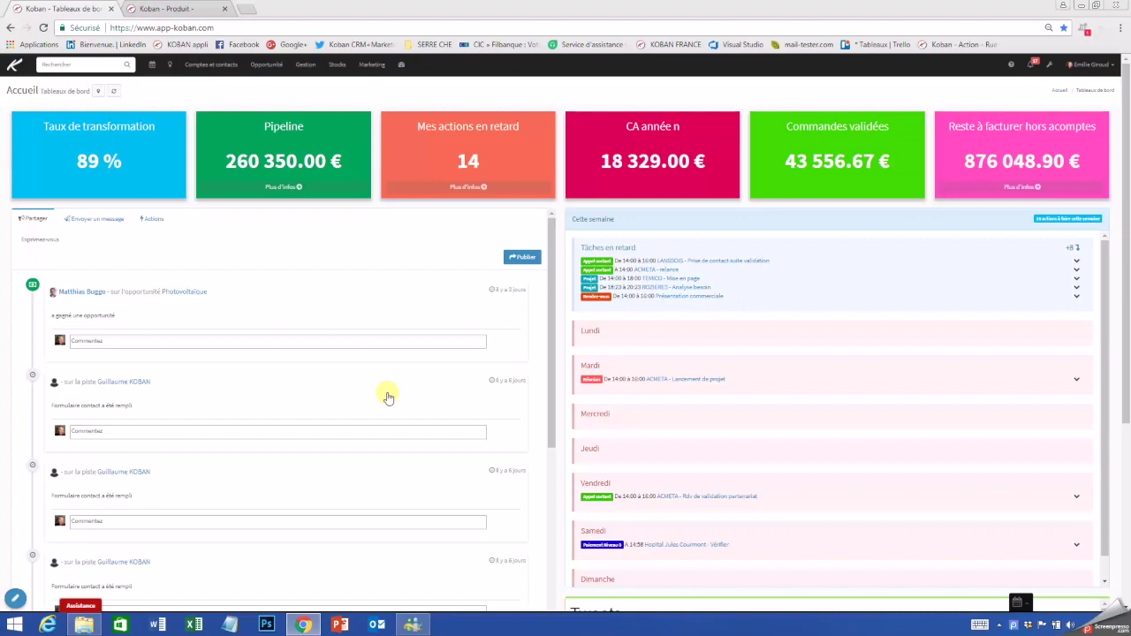
click(82, 606)
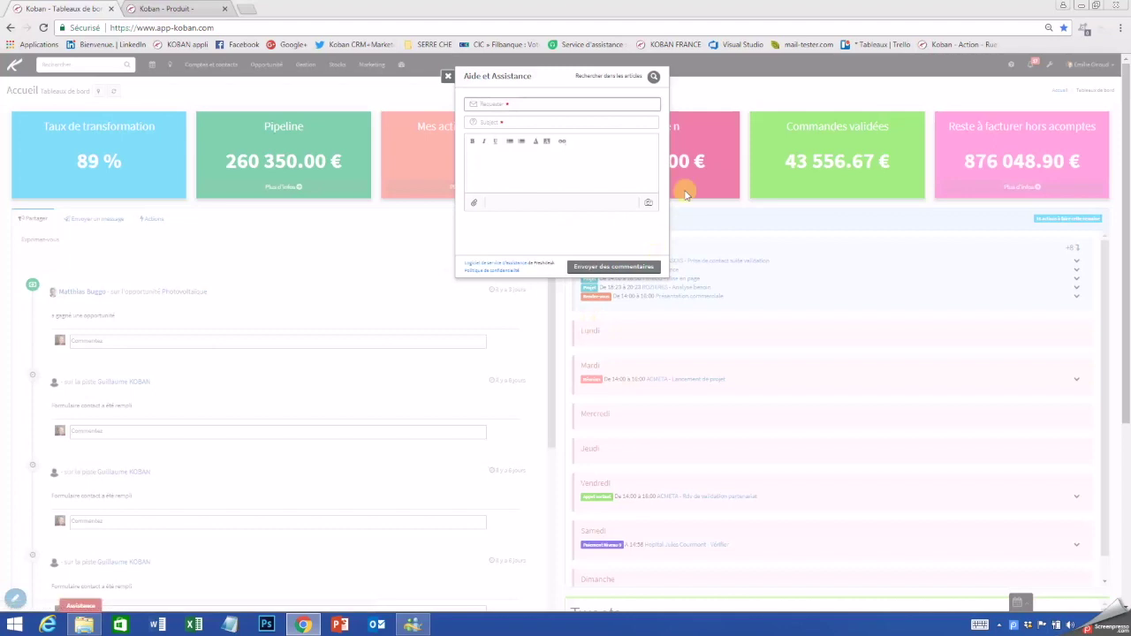
click(651, 82)
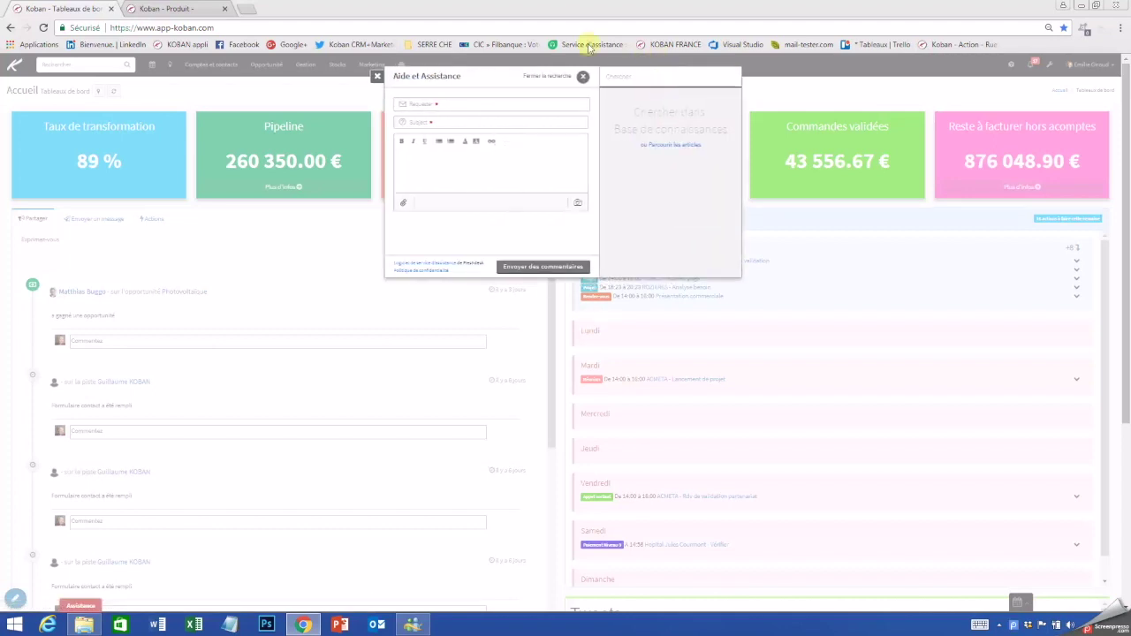
click(663, 145)
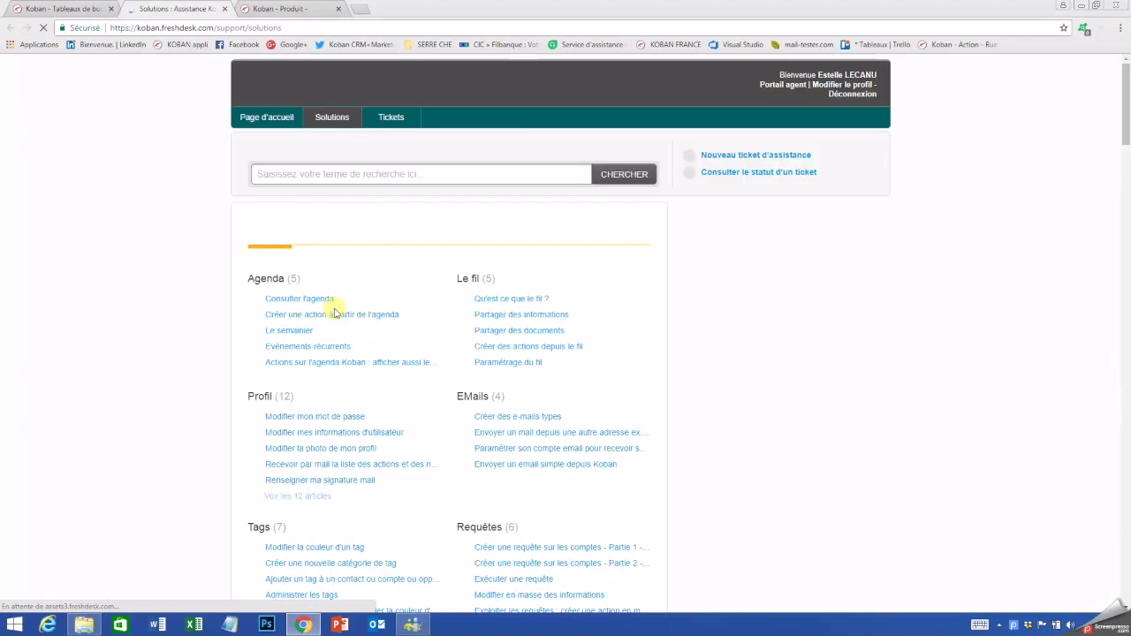
click(353, 175)
text(facture)
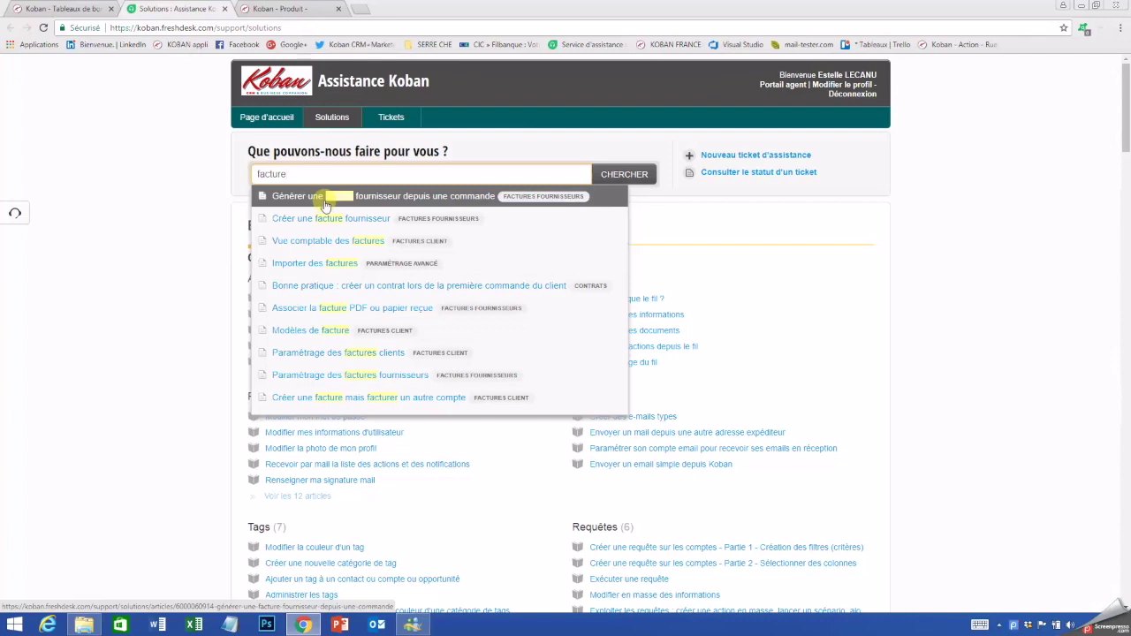
click(225, 9)
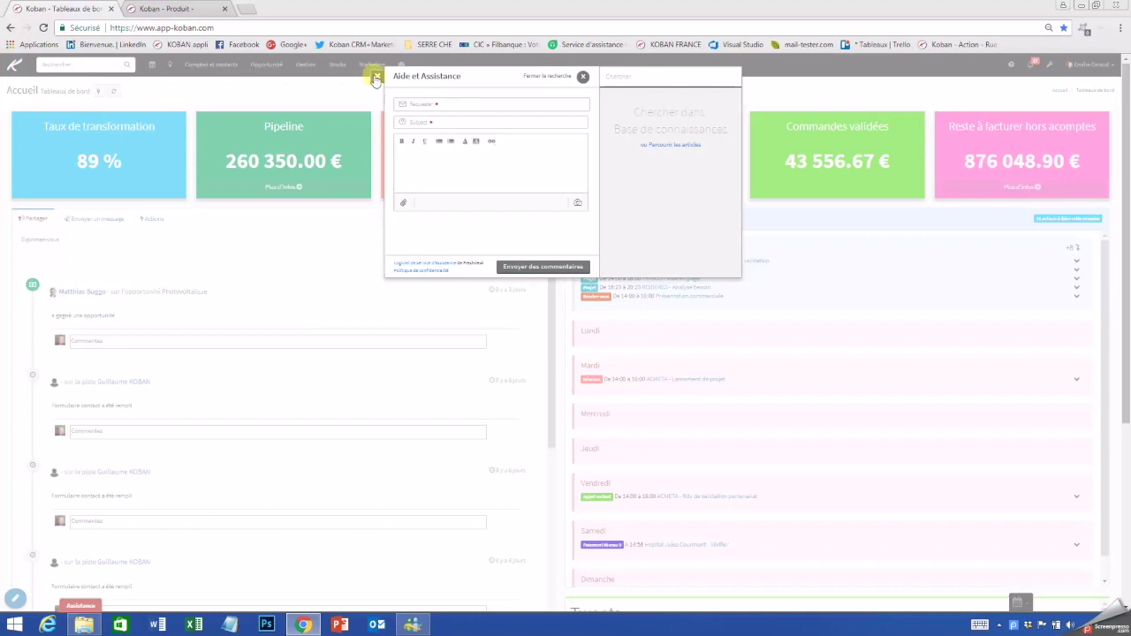
click(376, 78)
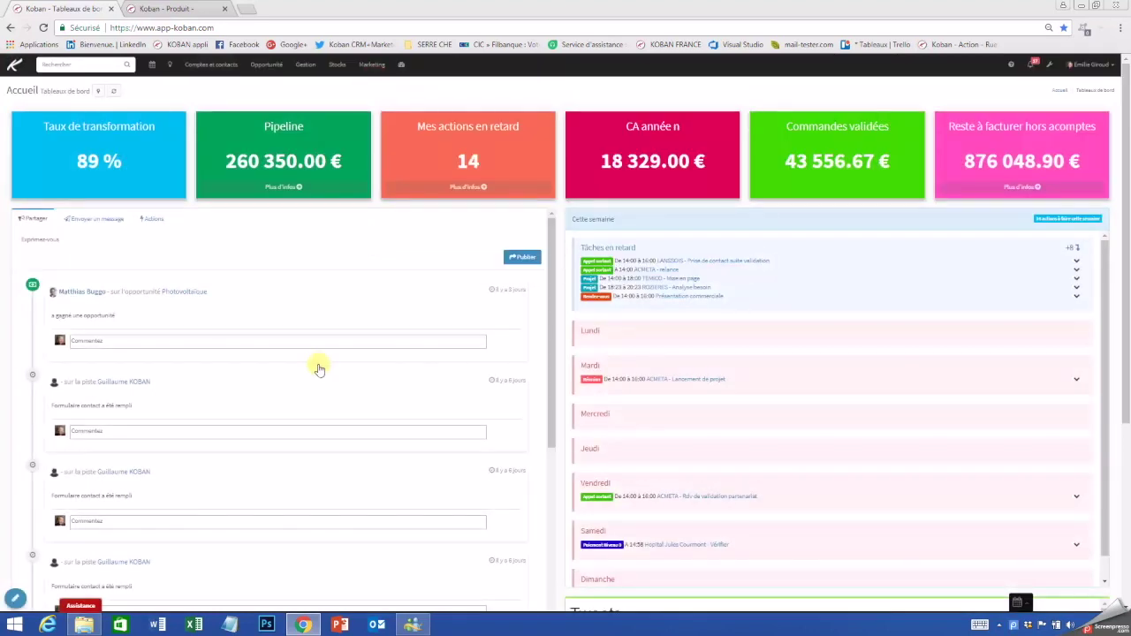